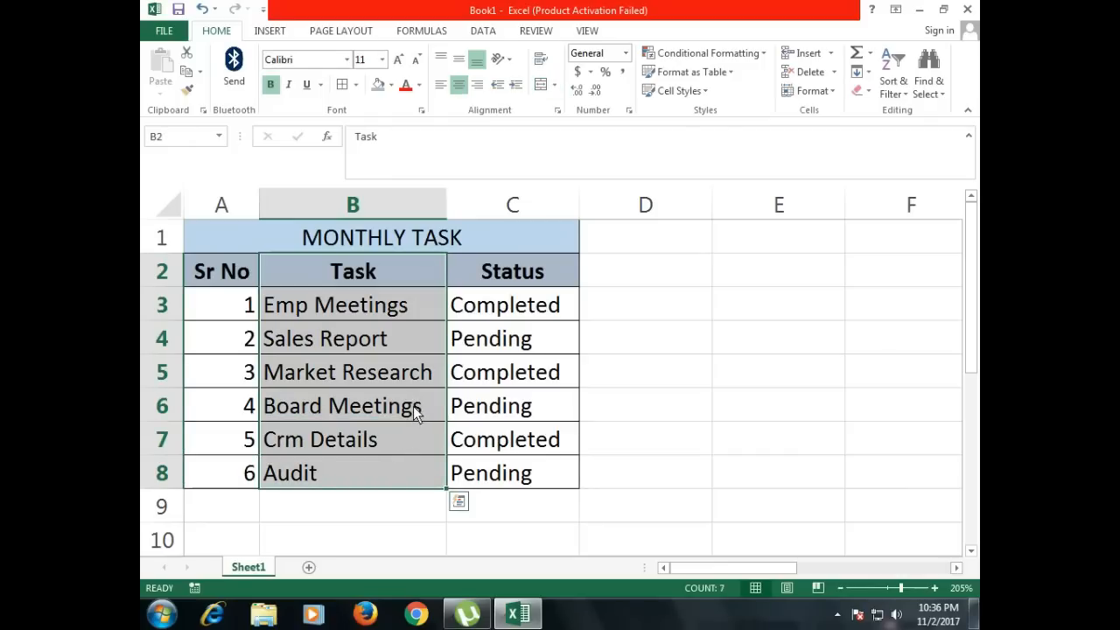
pyautogui.click(379, 471)
pyautogui.moveTo(525, 308); pyautogui.dragTo(528, 480)
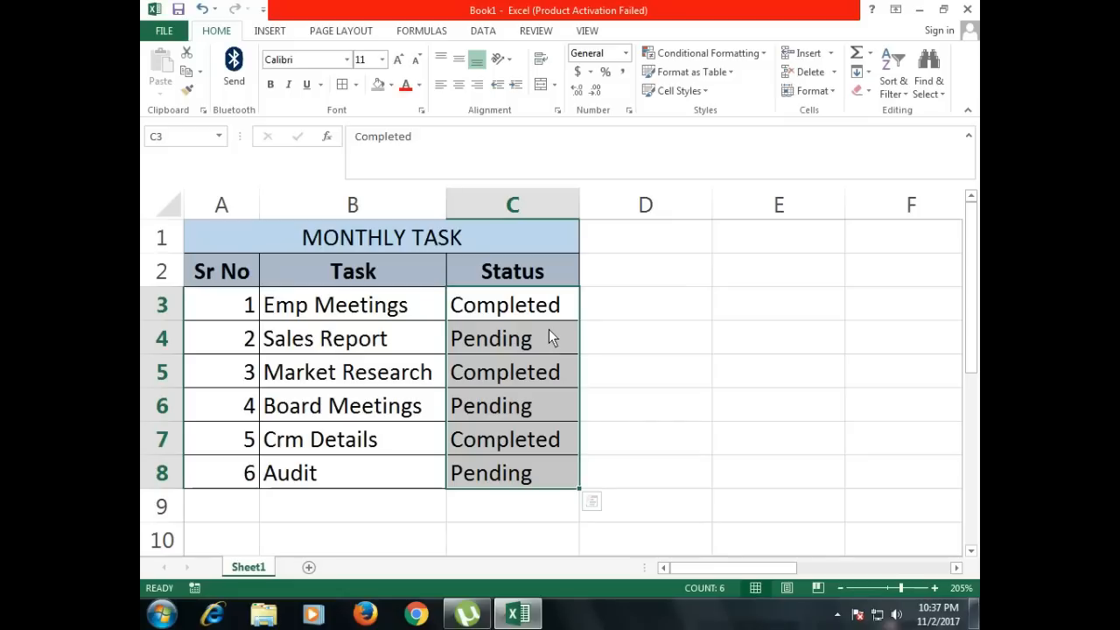
pyautogui.moveTo(417, 315); pyautogui.dragTo(420, 477)
pyautogui.moveTo(514, 319); pyautogui.dragTo(500, 472)
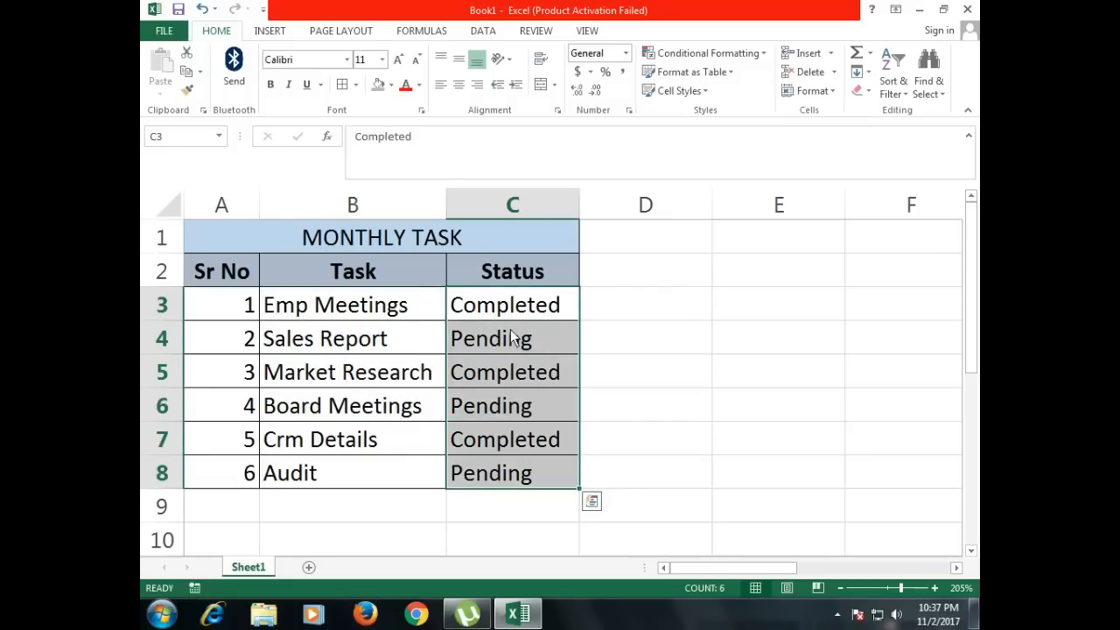
# Step: Copy the whole MONTHLY TASK table (A1:C8) and paste the duplicate starting at cell E1
pyautogui.click(345, 241)
pyautogui.moveTo(347, 244); pyautogui.dragTo(374, 466)
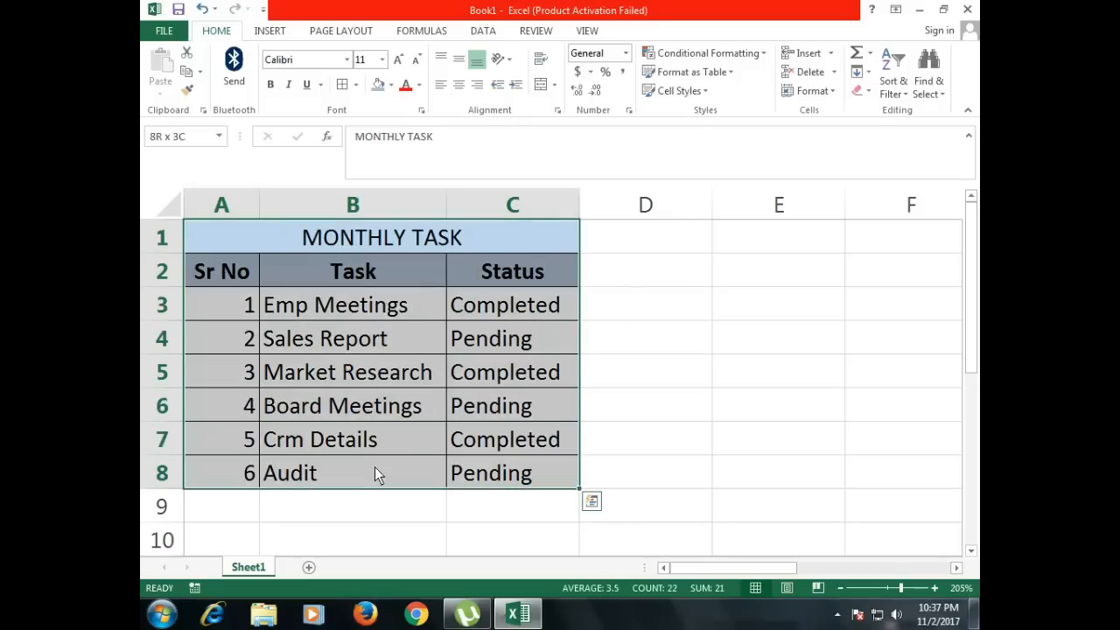
pyautogui.moveTo(375, 244); pyautogui.dragTo(379, 477)
pyautogui.hotkey('ctrl', 'c')
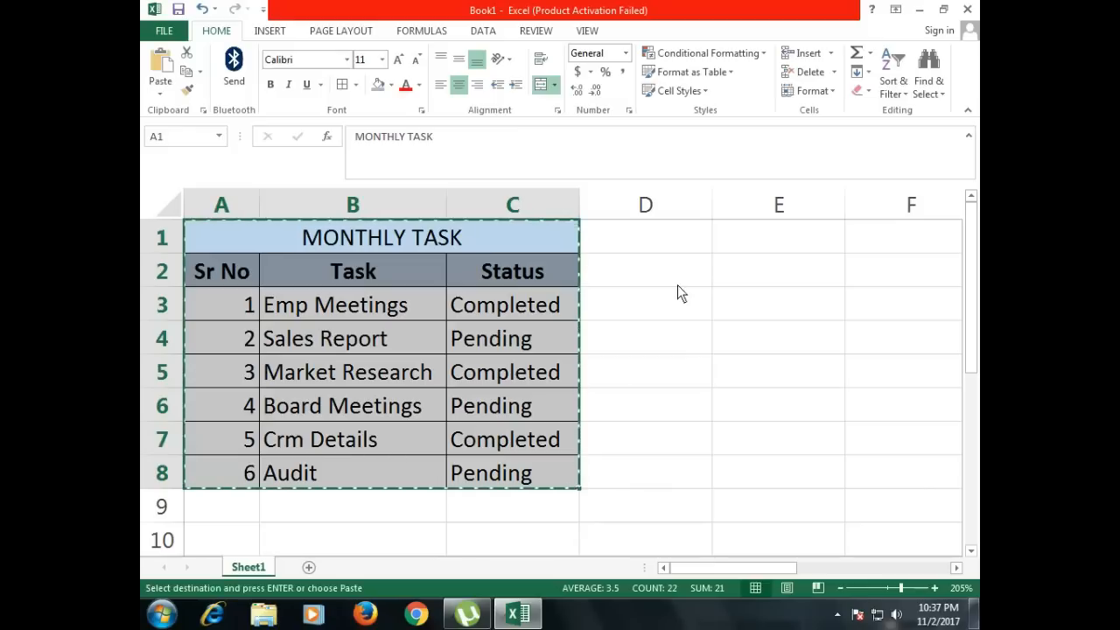
pyautogui.click(738, 243)
pyautogui.hotkey('ctrl', 'v')
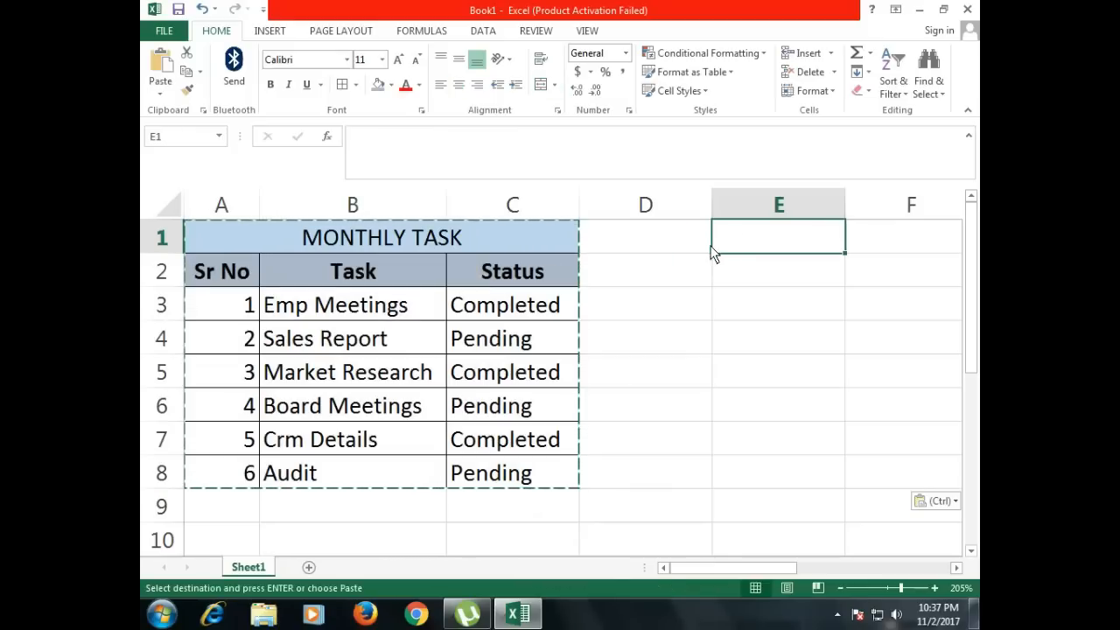
# Step: Clear the data rows E3:G8 of the duplicated table, keeping its title and headers
pyautogui.scroll(-2, 426, 317)
pyautogui.scroll(-1, 426, 317)
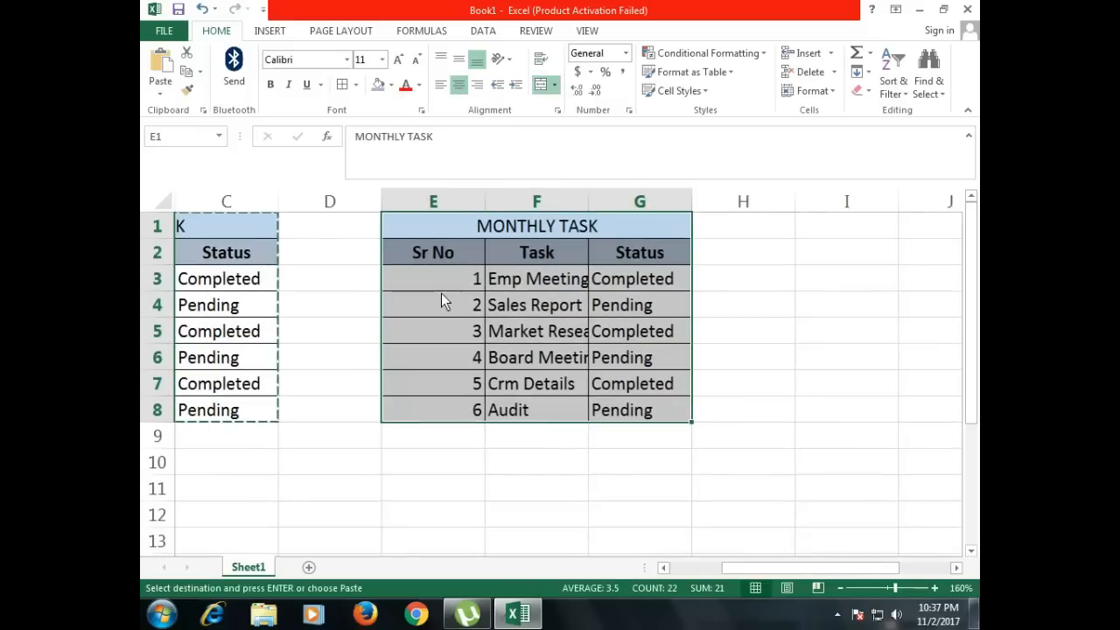
pyautogui.click(504, 234)
pyautogui.moveTo(467, 286); pyautogui.dragTo(617, 407)
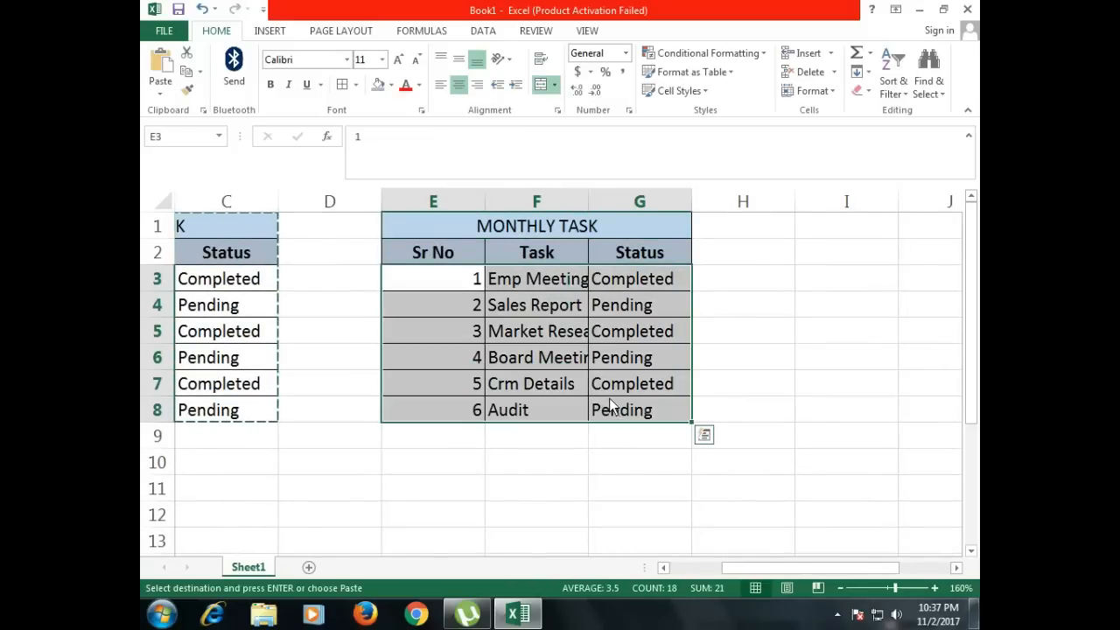
pyautogui.press('Delete')
# Step: Change the title of the duplicated table in E1 to COMPLETED
pyautogui.click(595, 228)
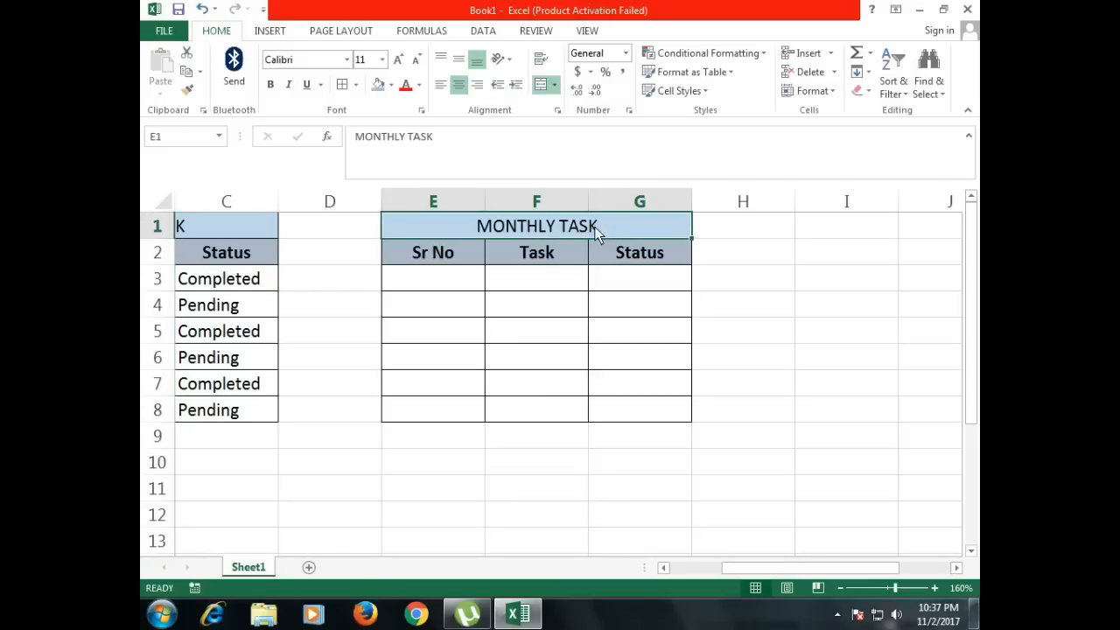
pyautogui.write('COMP')
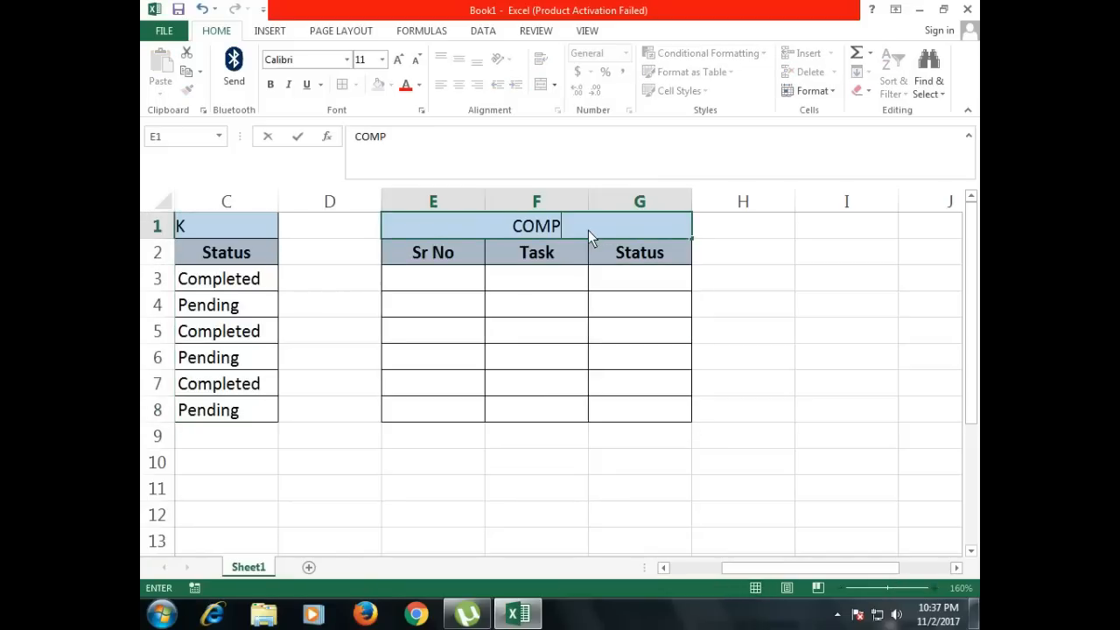
pyautogui.write('LE')
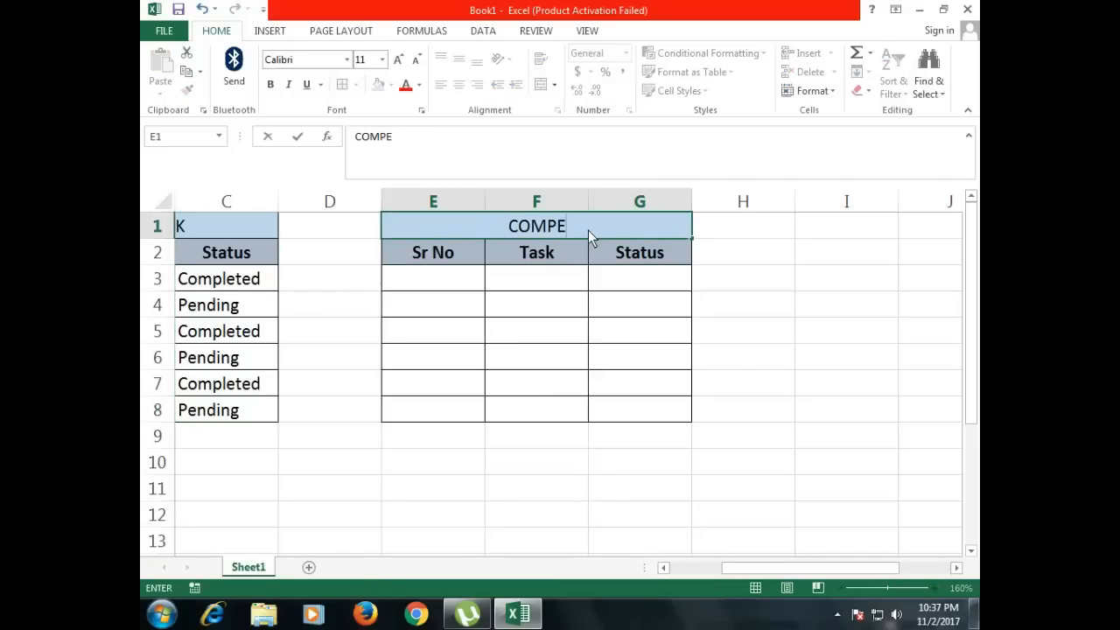
pyautogui.write('TED')
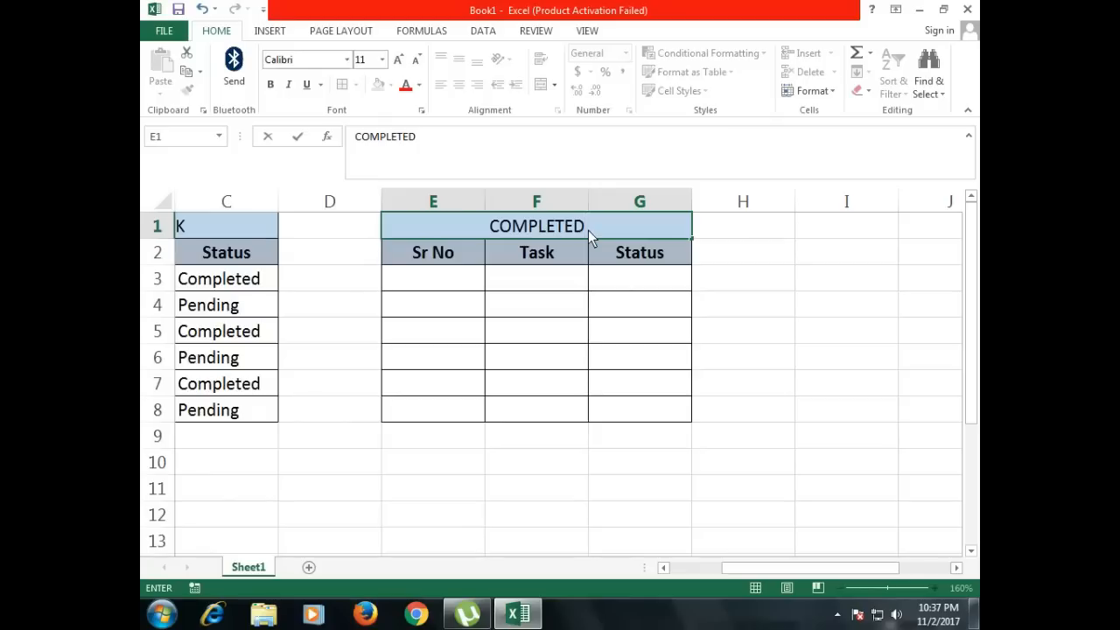
pyautogui.press('Return')
# Step: Copy the empty COMPLETED table (E1:G8) and paste it starting at cell I1
pyautogui.moveTo(588, 230); pyautogui.dragTo(626, 402)
pyautogui.hotkey('ctrl', 'c')
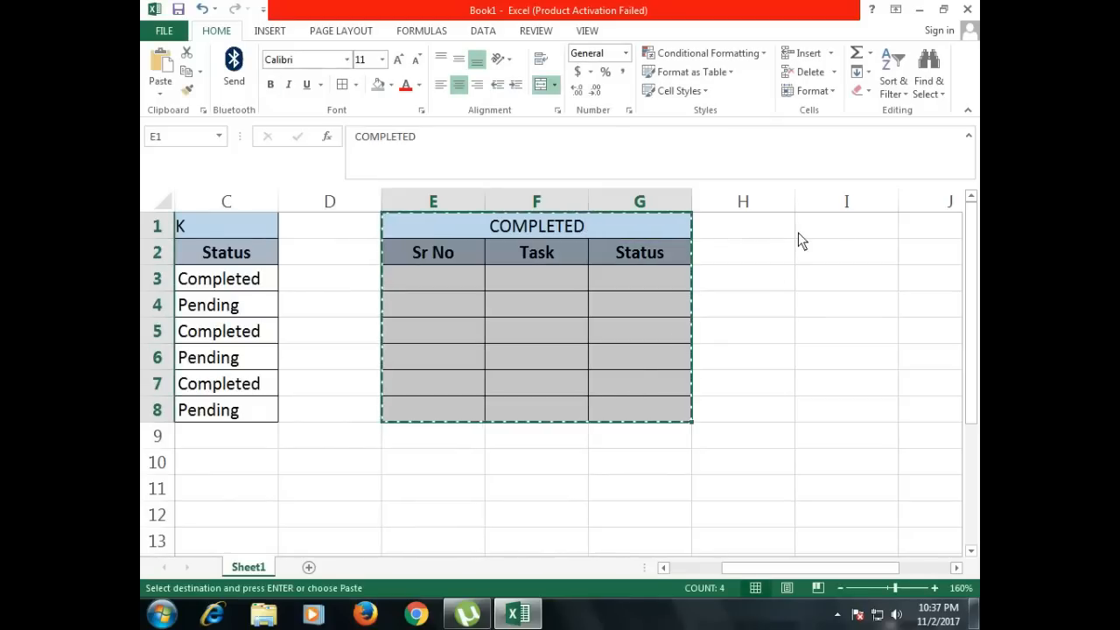
pyautogui.click(833, 230)
pyautogui.hotkey('ctrl', 'v')
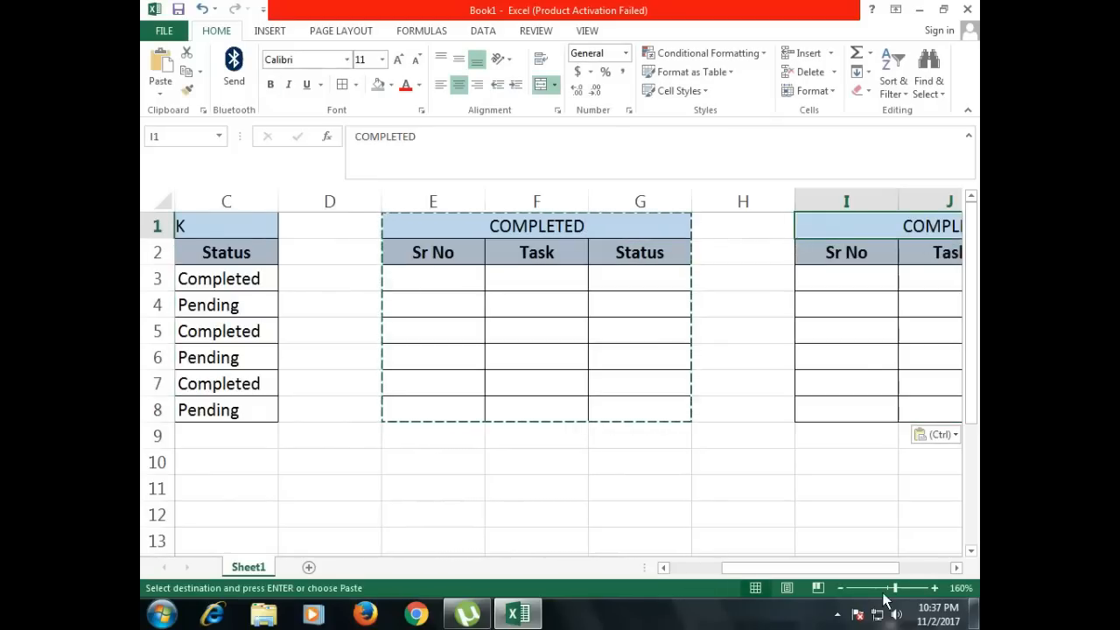
# Step: Change the title of the new table in I1 to PENDING
pyautogui.click(955, 569)
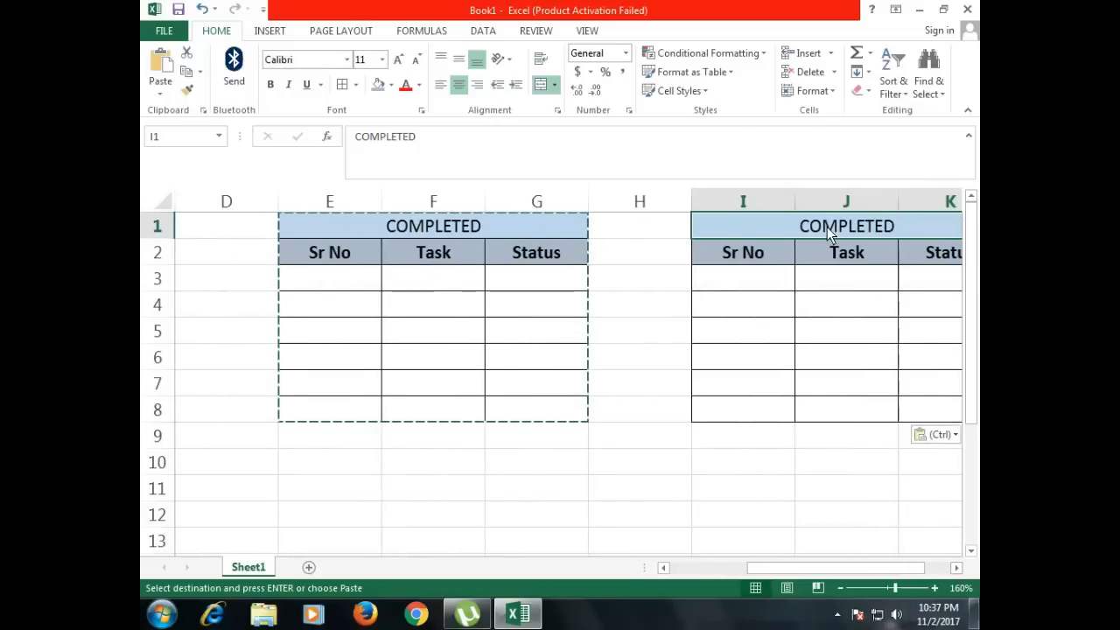
pyautogui.write('PE')
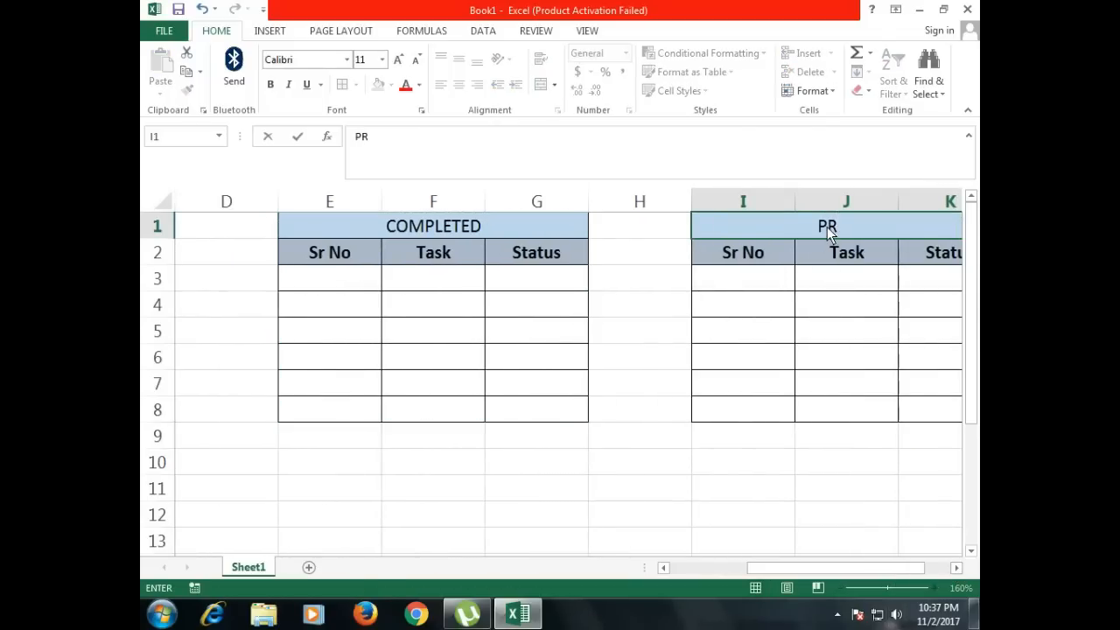
pyautogui.write('NDING')
pyautogui.press('Return')
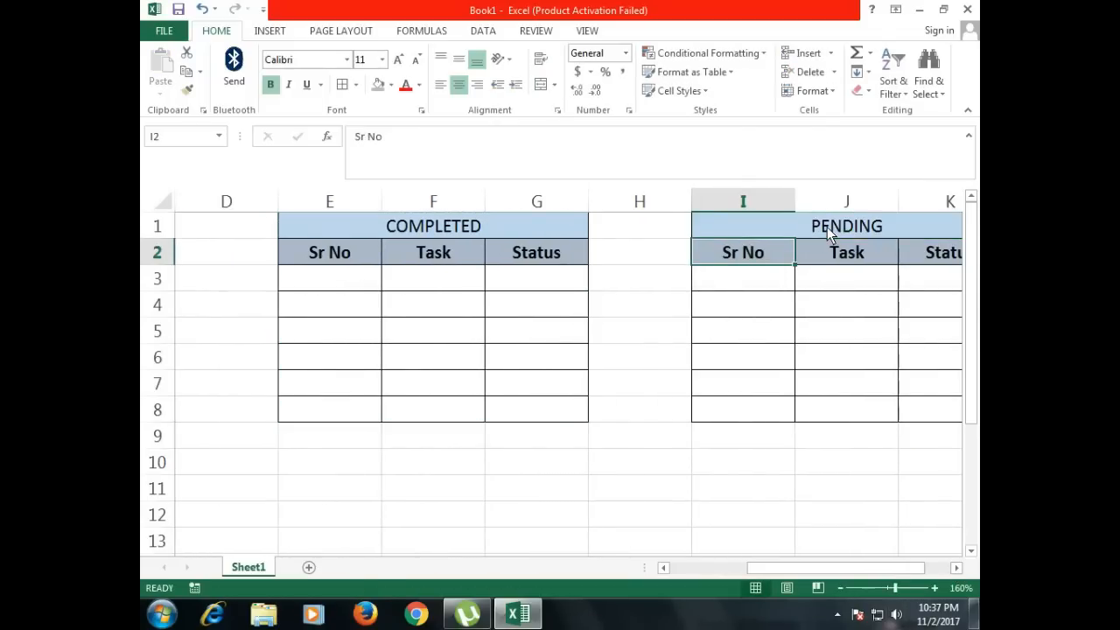
# Step: Examine the Status values in the MONTHLY TASK table alongside the empty COMPLETED and PENDING tables
pyautogui.moveTo(603, 327); pyautogui.dragTo(231, 308)
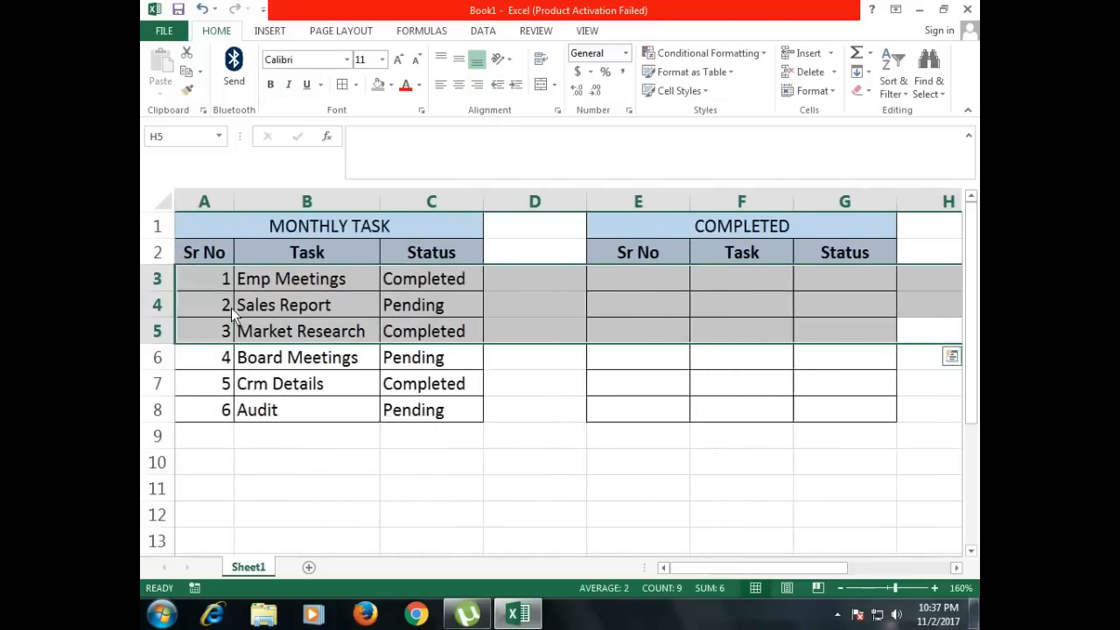
pyautogui.scroll(-2, 231, 309)
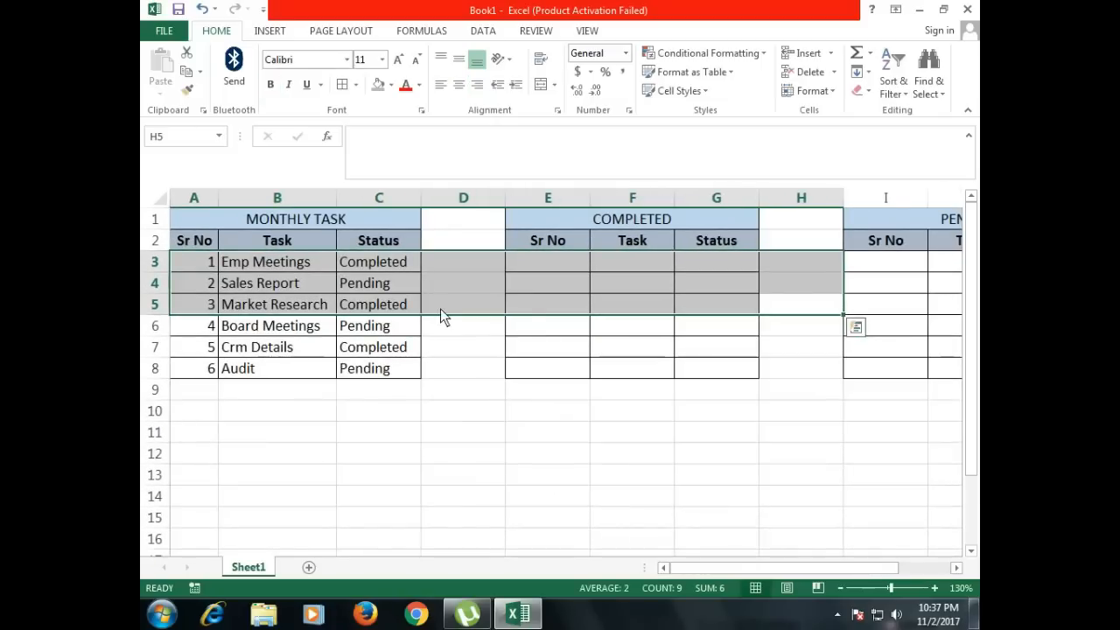
pyautogui.click(529, 284)
pyautogui.click(549, 261)
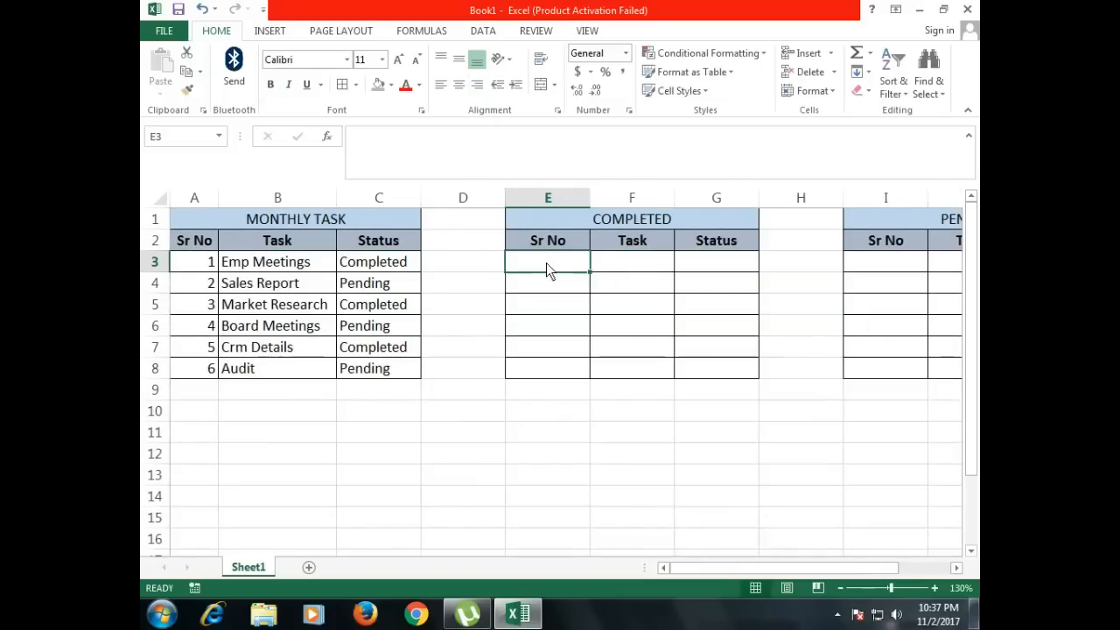
pyautogui.click(406, 268)
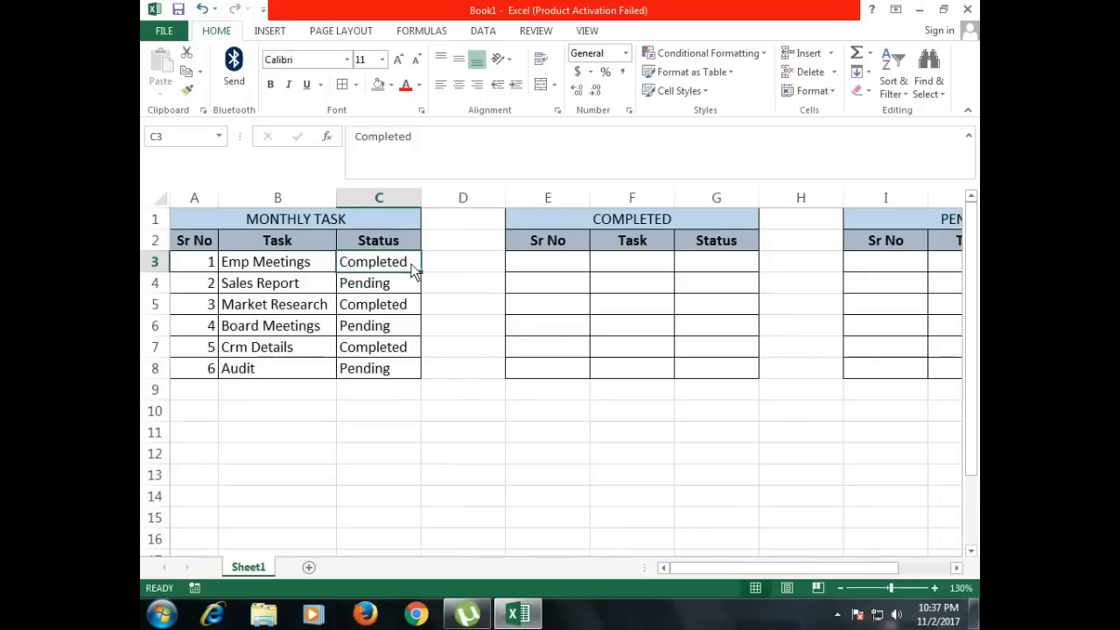
pyautogui.click(397, 287)
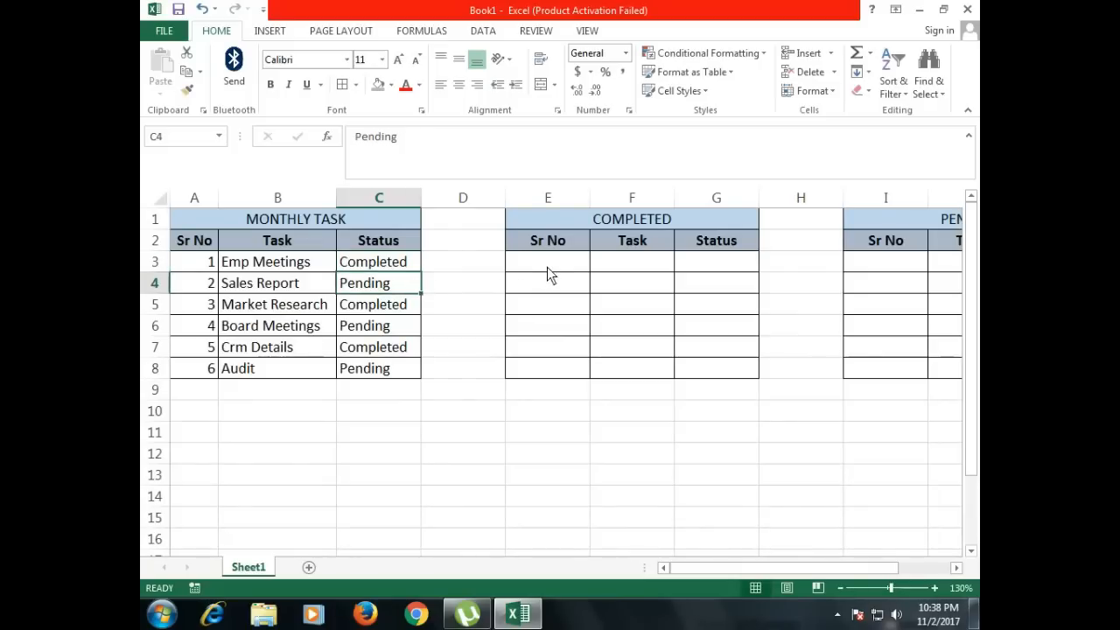
pyautogui.moveTo(385, 263); pyautogui.dragTo(385, 372)
pyautogui.moveTo(569, 263); pyautogui.dragTo(711, 369)
pyautogui.moveTo(560, 267); pyautogui.dragTo(563, 346)
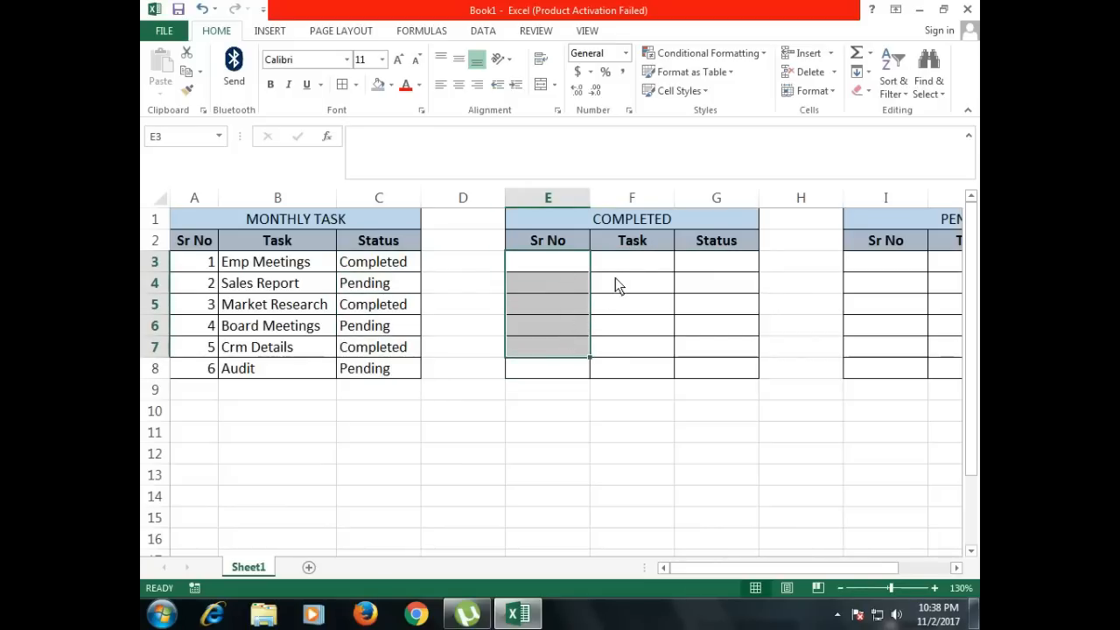
pyautogui.moveTo(569, 264); pyautogui.dragTo(565, 372)
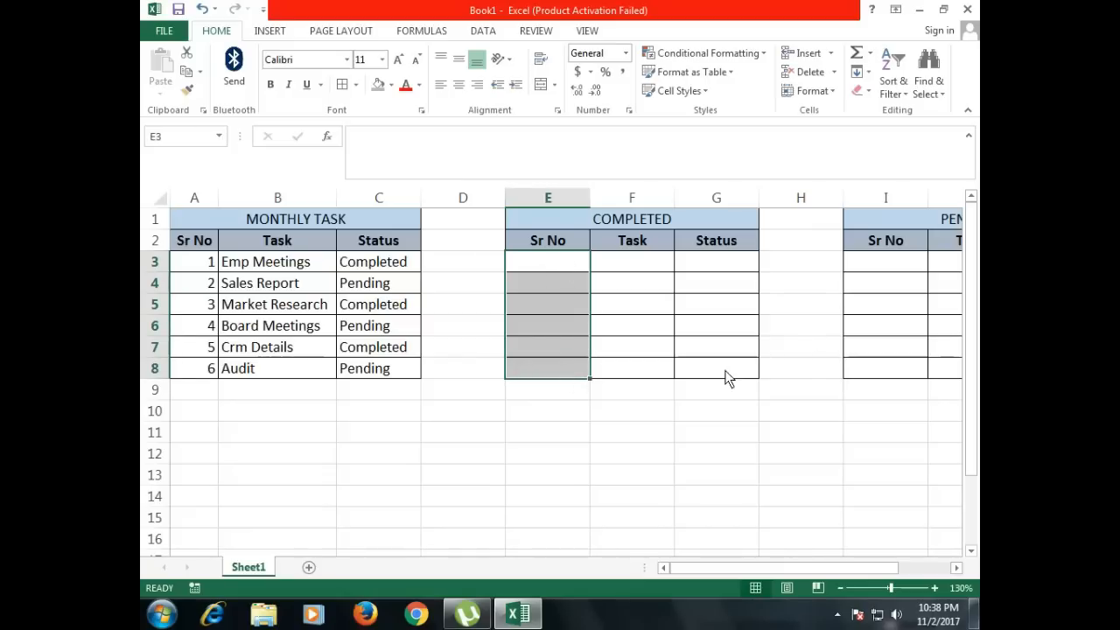
pyautogui.moveTo(863, 311); pyautogui.dragTo(818, 305)
pyautogui.moveTo(328, 264); pyautogui.dragTo(383, 336)
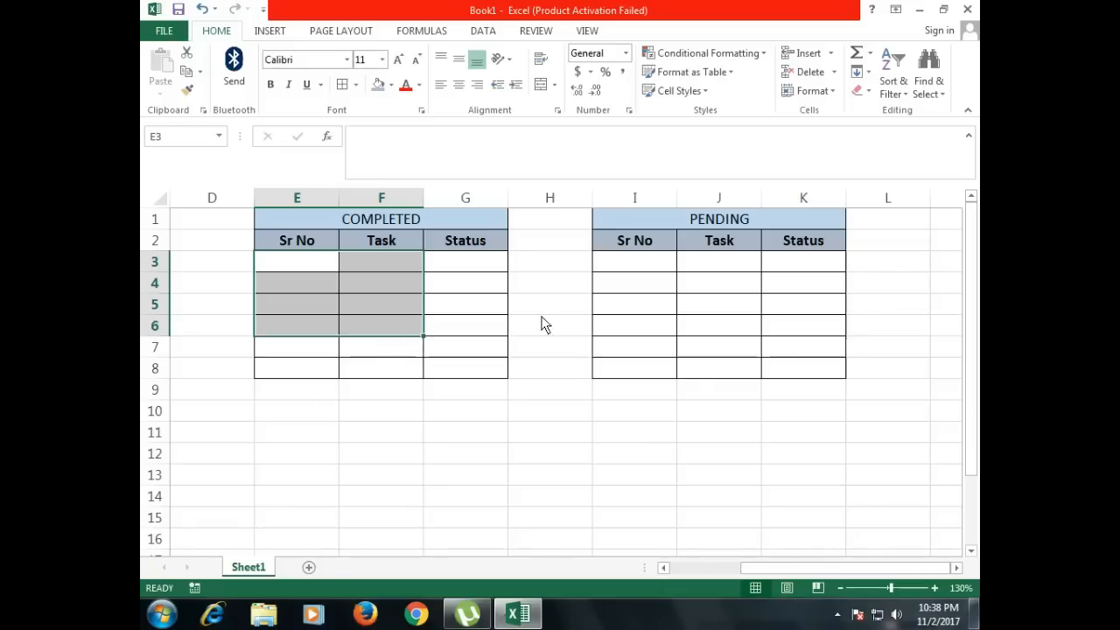
pyautogui.moveTo(628, 263); pyautogui.dragTo(797, 376)
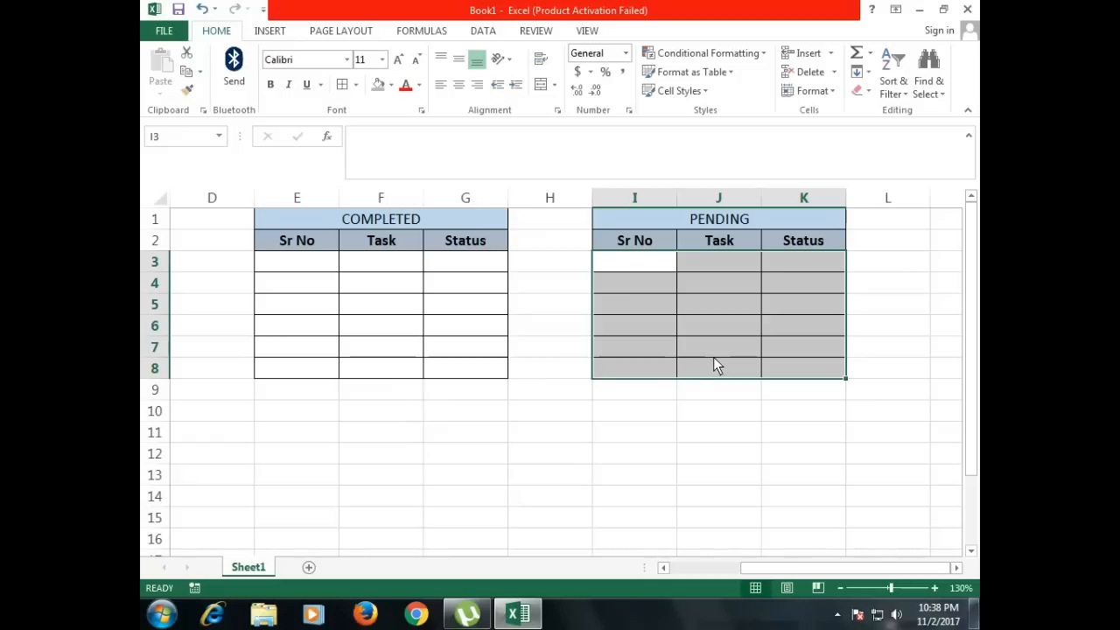
pyautogui.moveTo(535, 374); pyautogui.dragTo(166, 355)
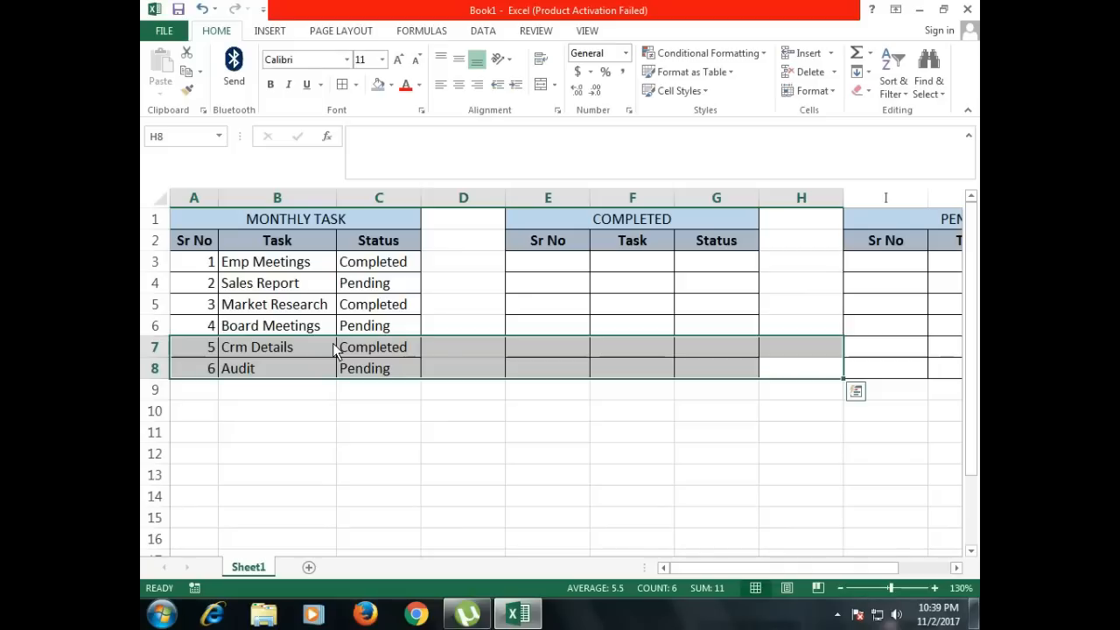
pyautogui.click(295, 353)
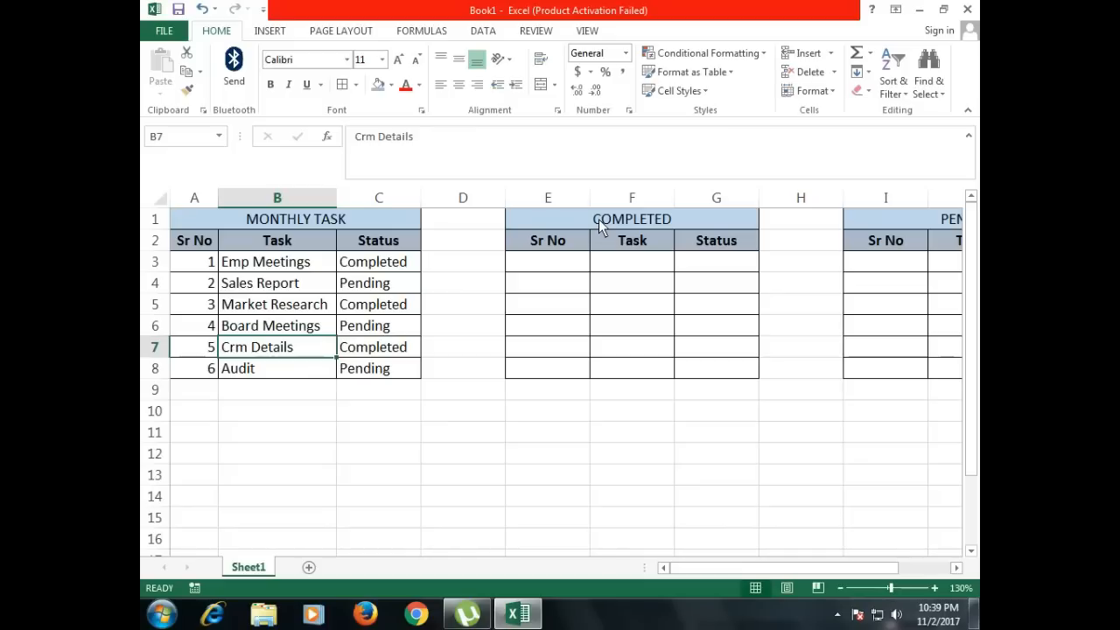
pyautogui.moveTo(601, 225); pyautogui.dragTo(643, 368)
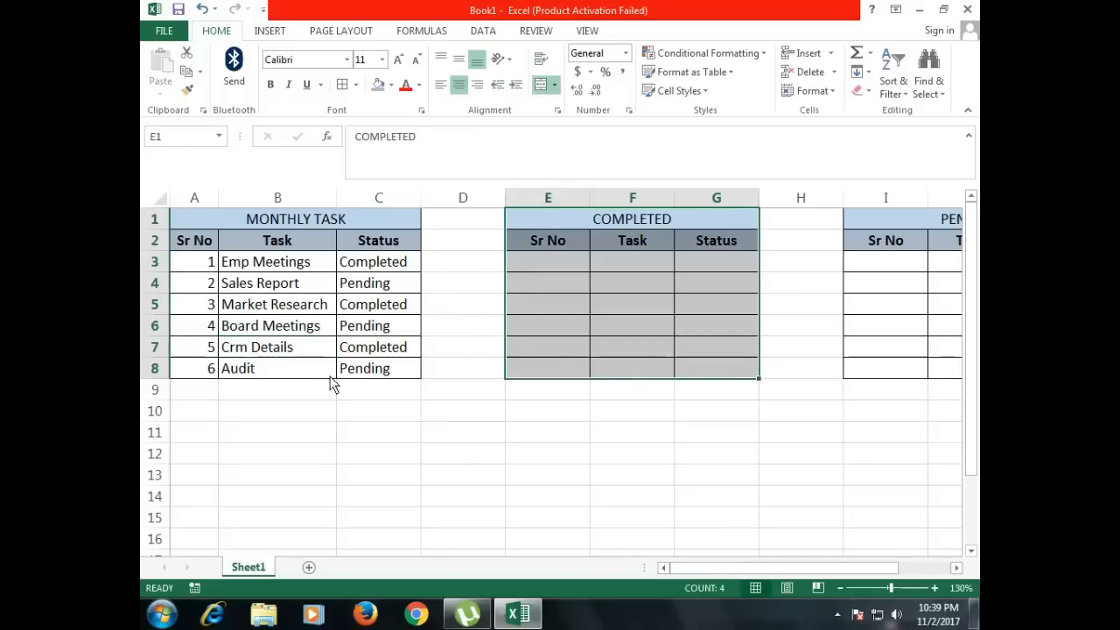
# Step: Copy the COMPLETED and PENDING tables together (E1:K8) and paste them starting at cell N1
pyautogui.moveTo(881, 570); pyautogui.dragTo(954, 570)
pyautogui.moveTo(460, 229); pyautogui.dragTo(850, 373)
pyautogui.hotkey('ctrl', 'c')
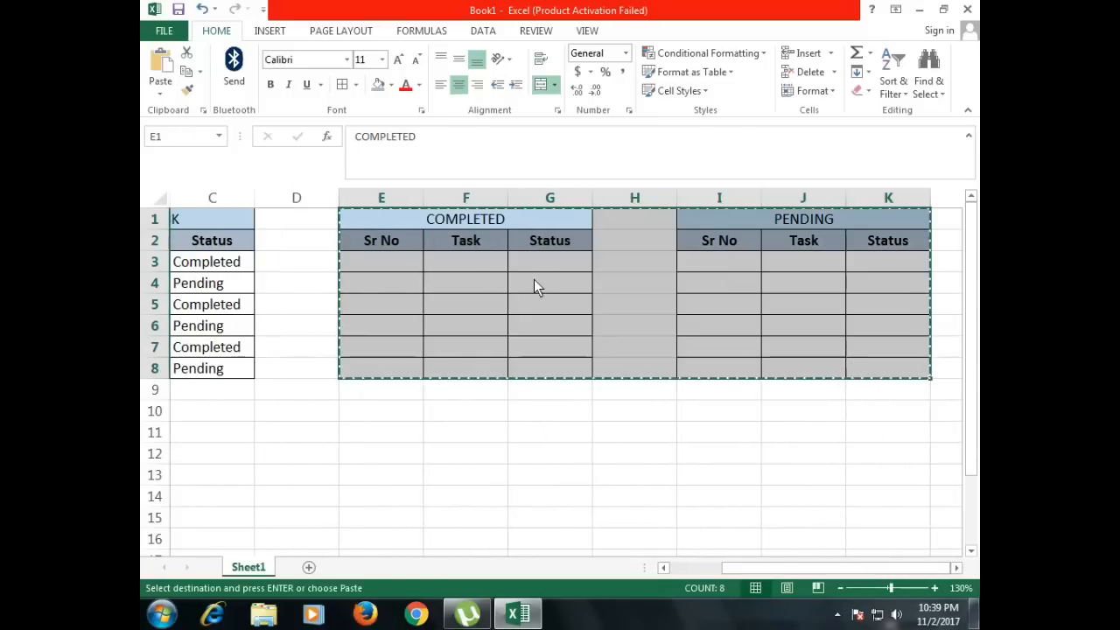
pyautogui.click(957, 569)
pyautogui.click(957, 569)
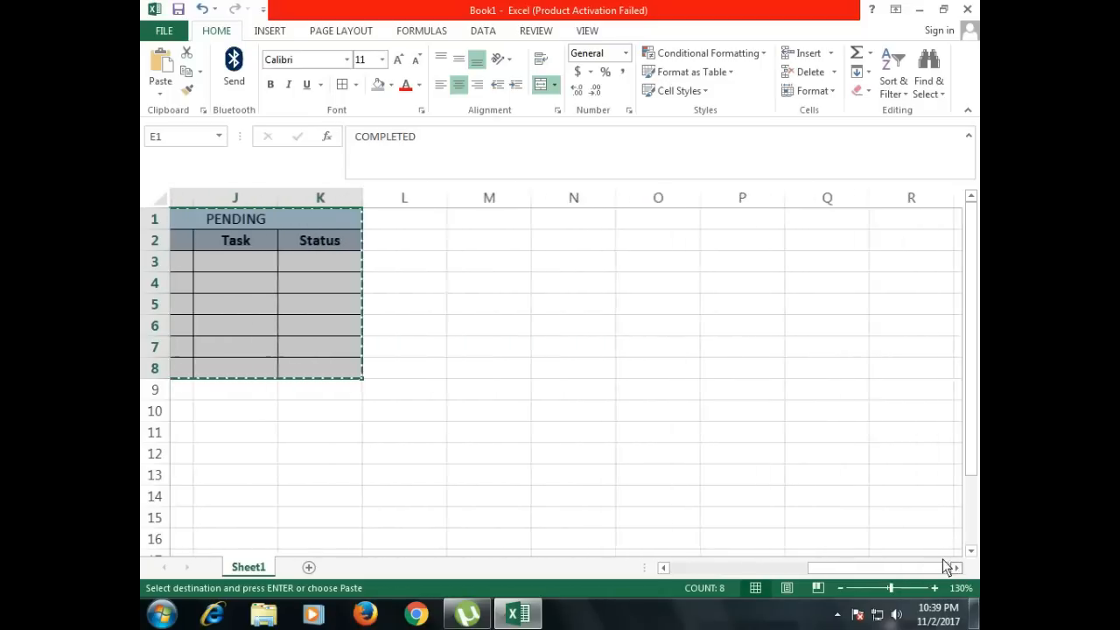
pyautogui.click(518, 225)
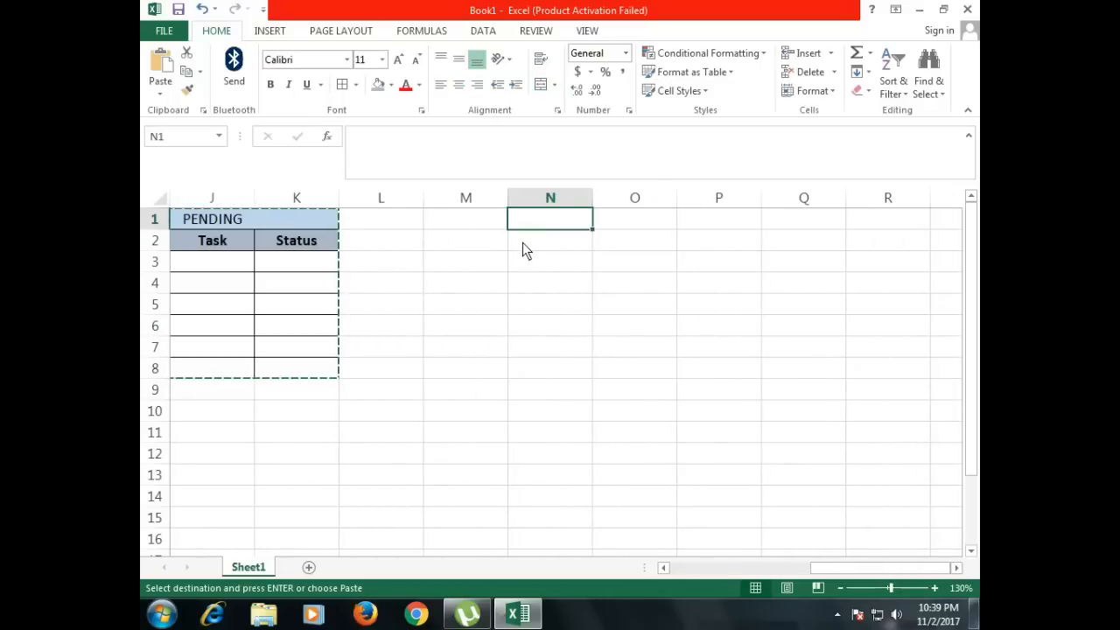
pyautogui.hotkey('ctrl', 'v')
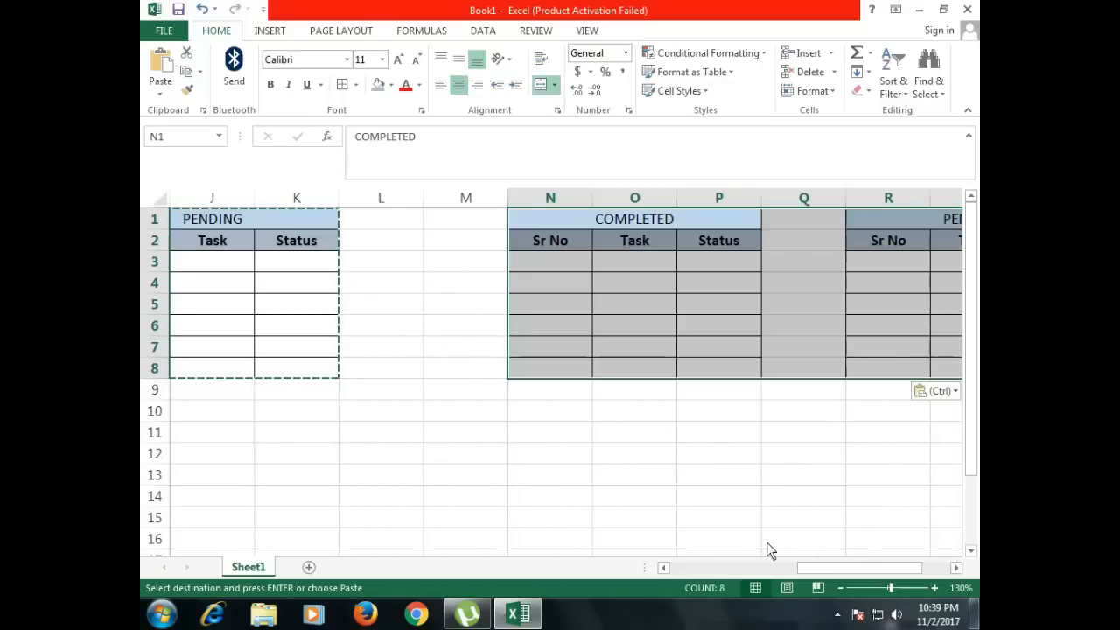
pyautogui.click(957, 569)
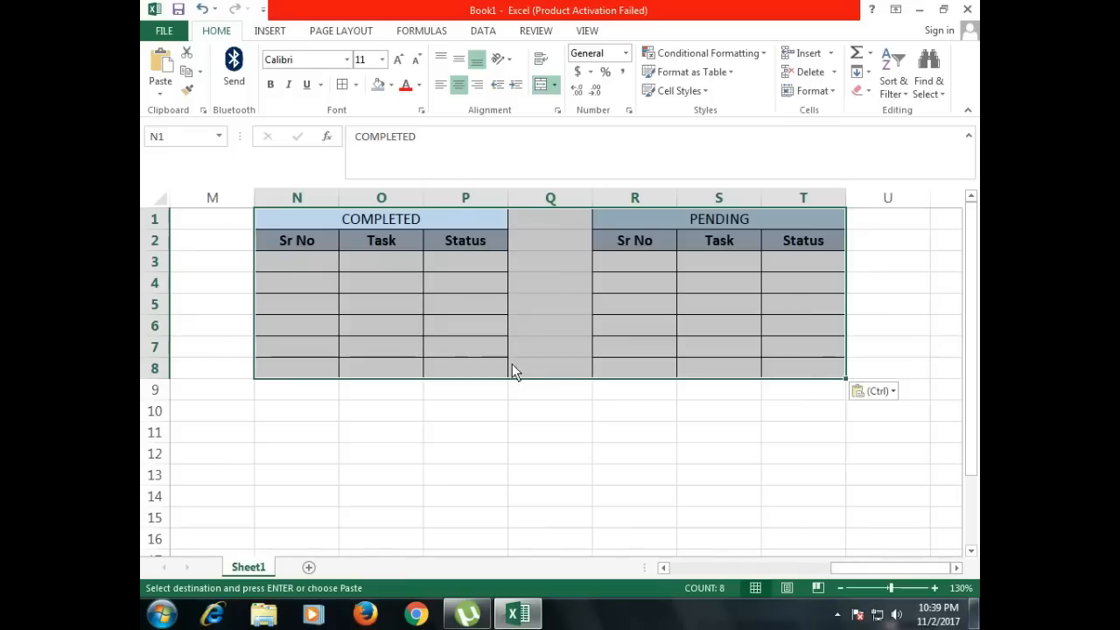
pyautogui.click(348, 261)
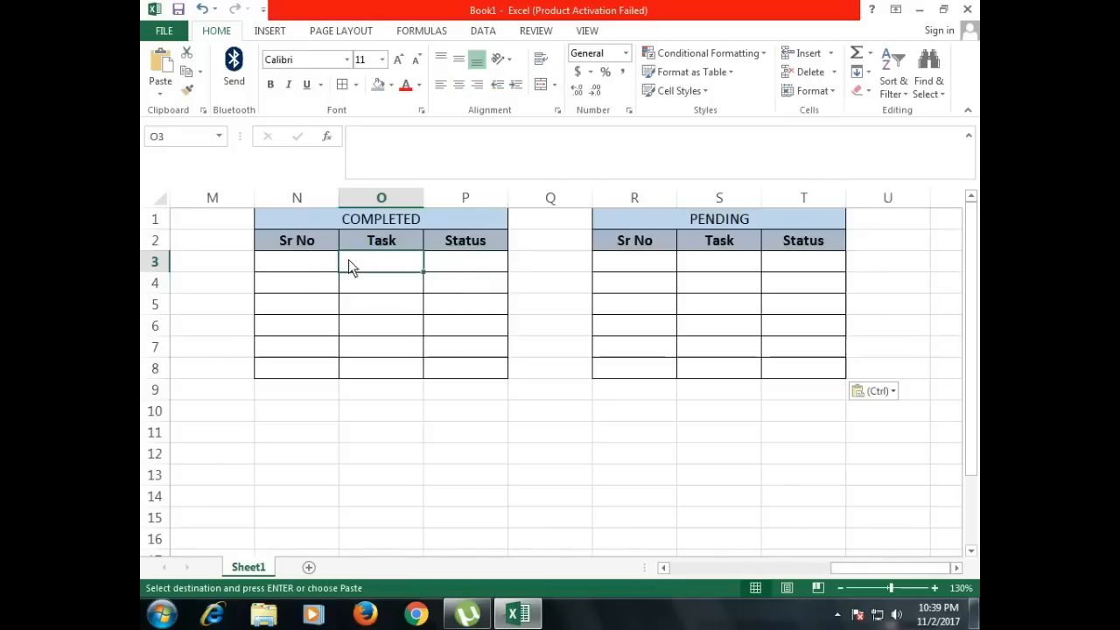
pyautogui.click(361, 224)
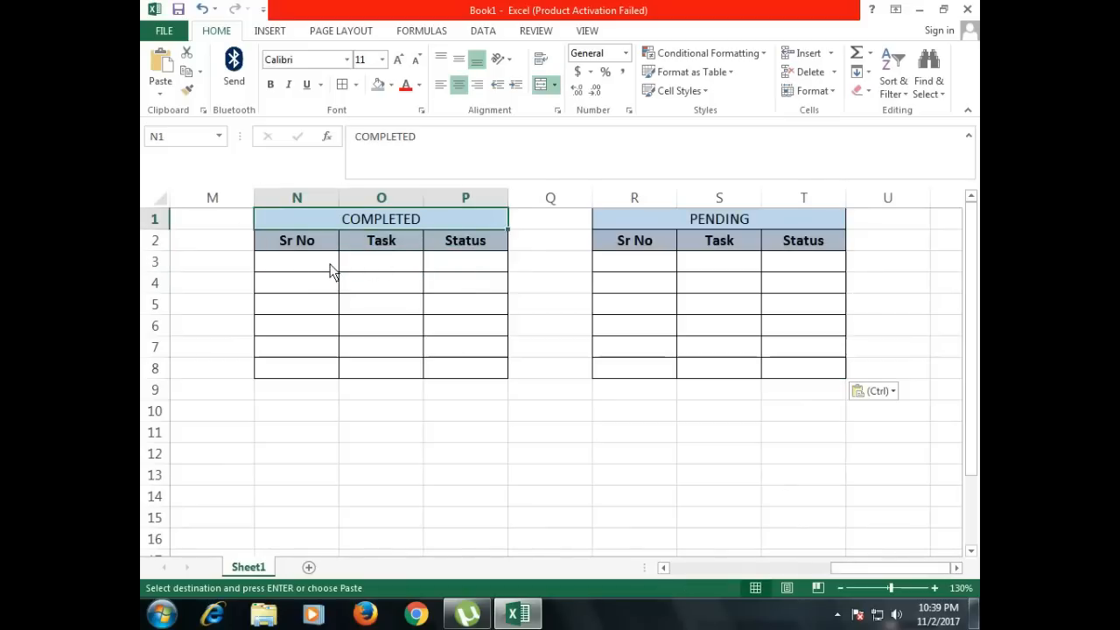
# Step: Change the title of the copied table in N1 from COMPLETED to DUMY - COMPLETED
pyautogui.click(321, 267)
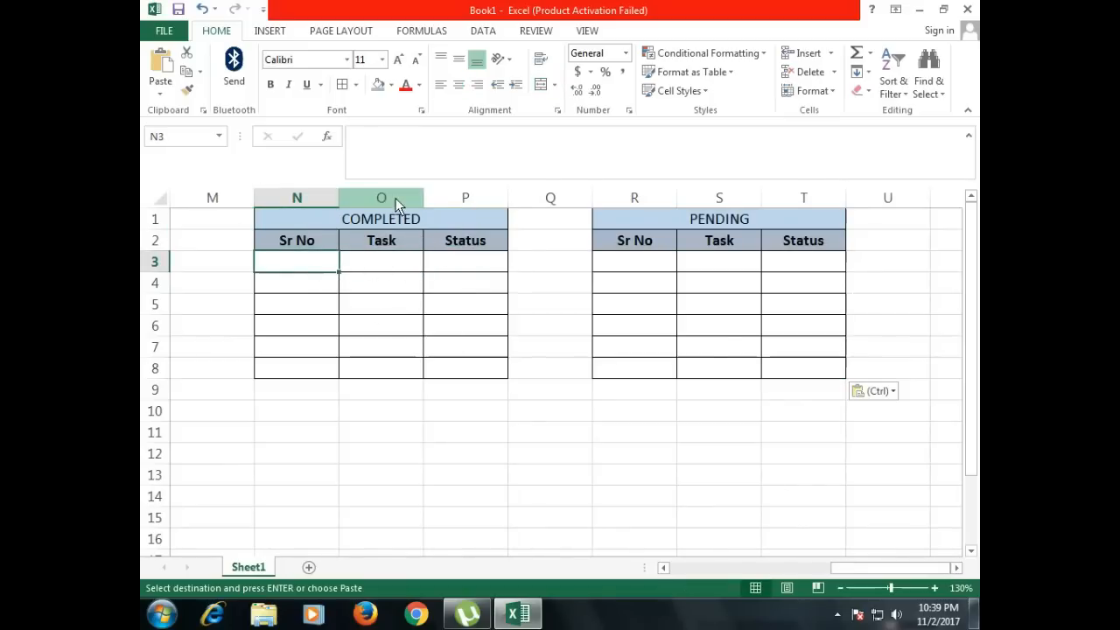
pyautogui.click(343, 217)
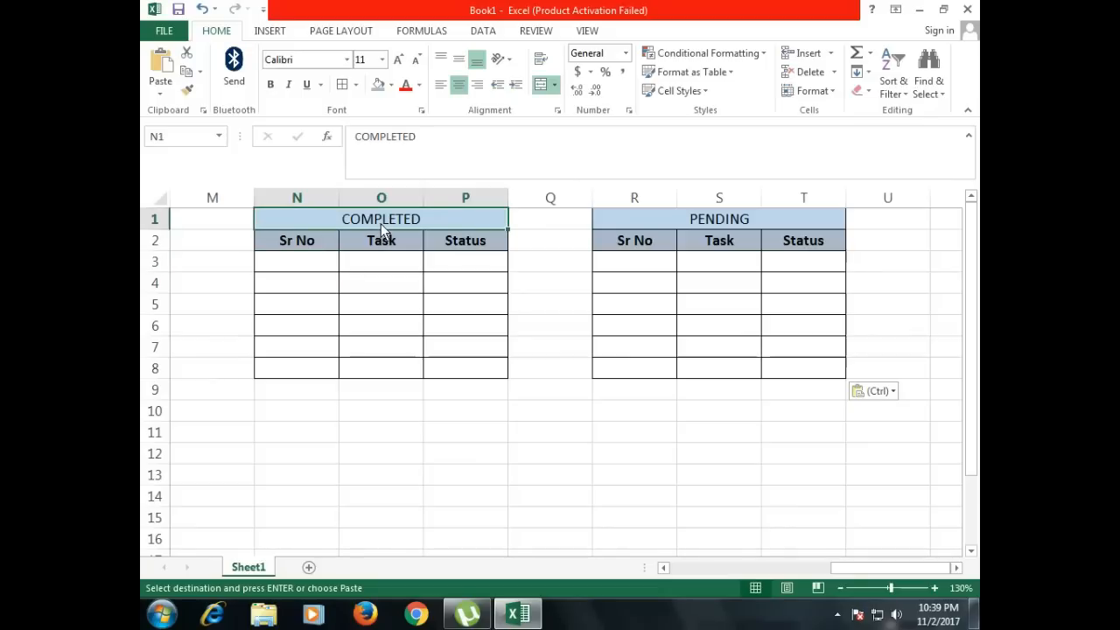
pyautogui.write('DUMY')
pyautogui.press('Tab')
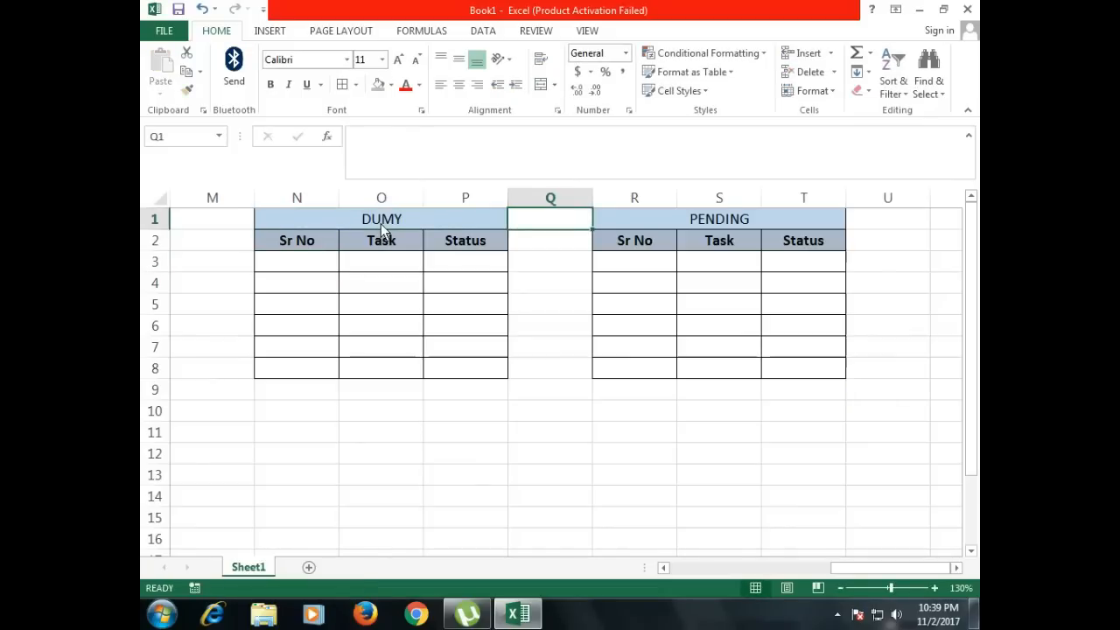
pyautogui.click(381, 224)
pyautogui.doubleClick(434, 225)
pyautogui.write('- C')
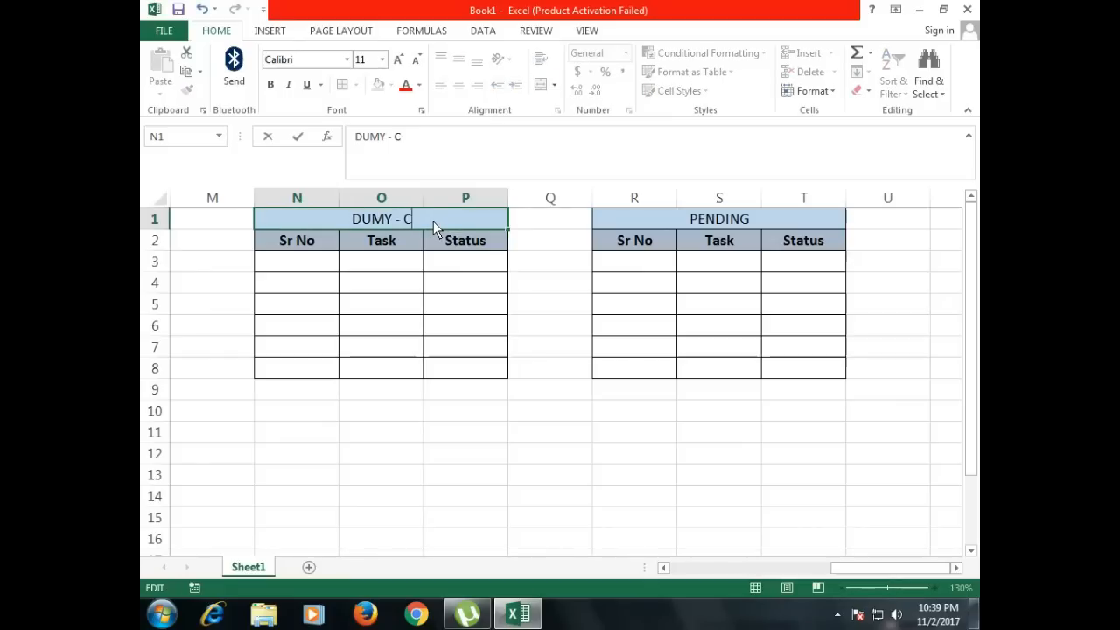
pyautogui.write('OMPLETED')
pyautogui.press('Return')
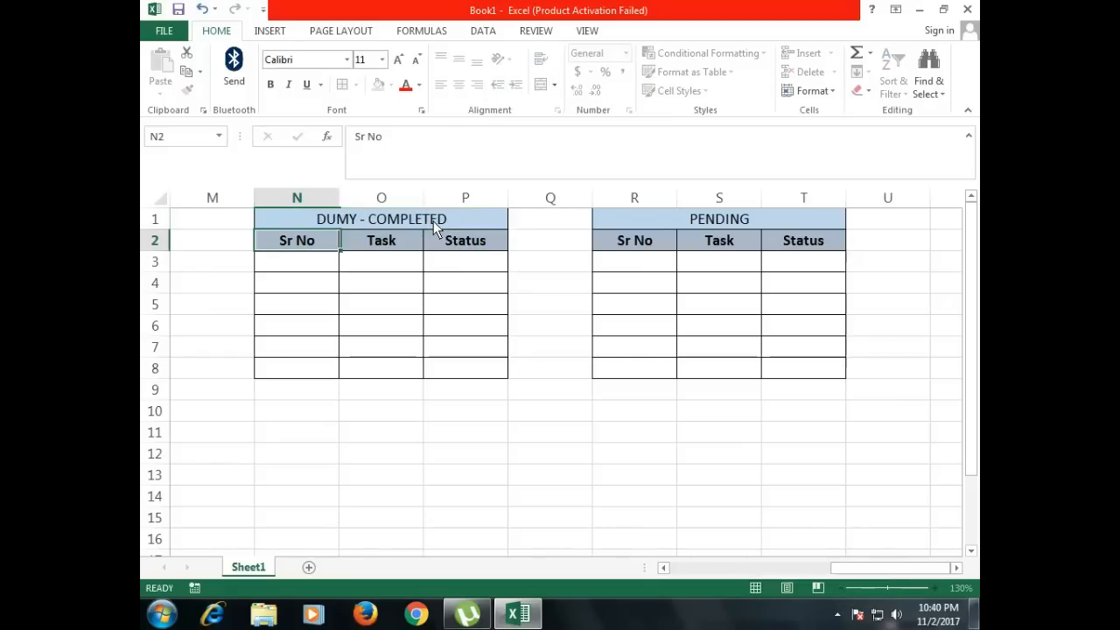
# Step: Copy the N1 title onto the second copied table in R1 and change it to DUMY - PENDING
pyautogui.click(435, 227)
pyautogui.hotkey('ctrl', 'c')
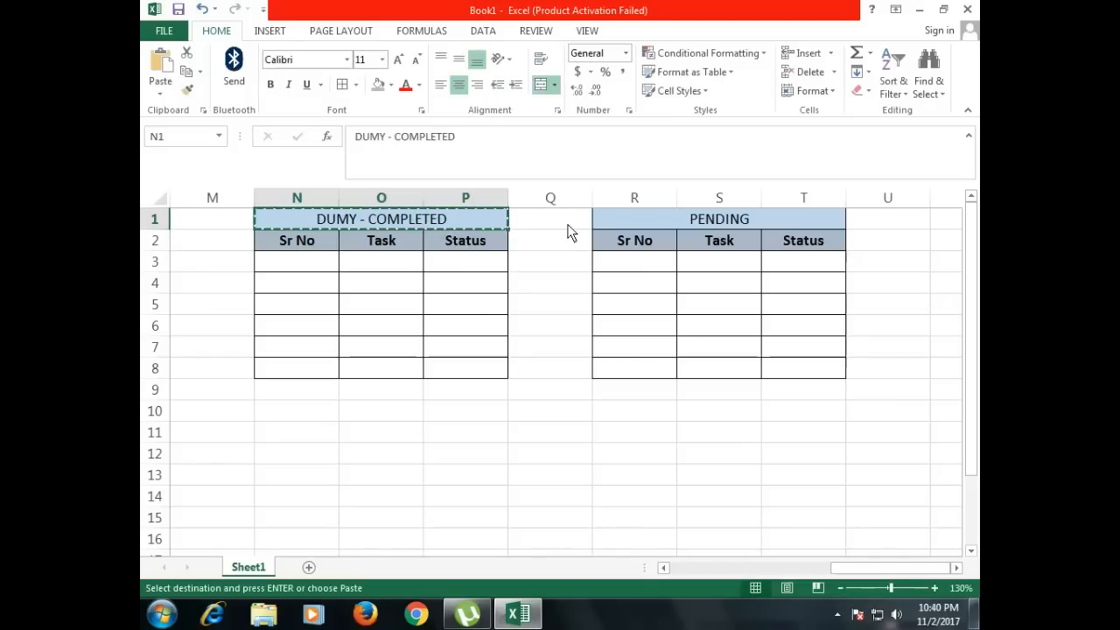
pyautogui.click(655, 220)
pyautogui.hotkey('ctrl', 'v')
pyautogui.doubleClick(785, 220)
pyautogui.moveTo(785, 220); pyautogui.dragTo(698, 226)
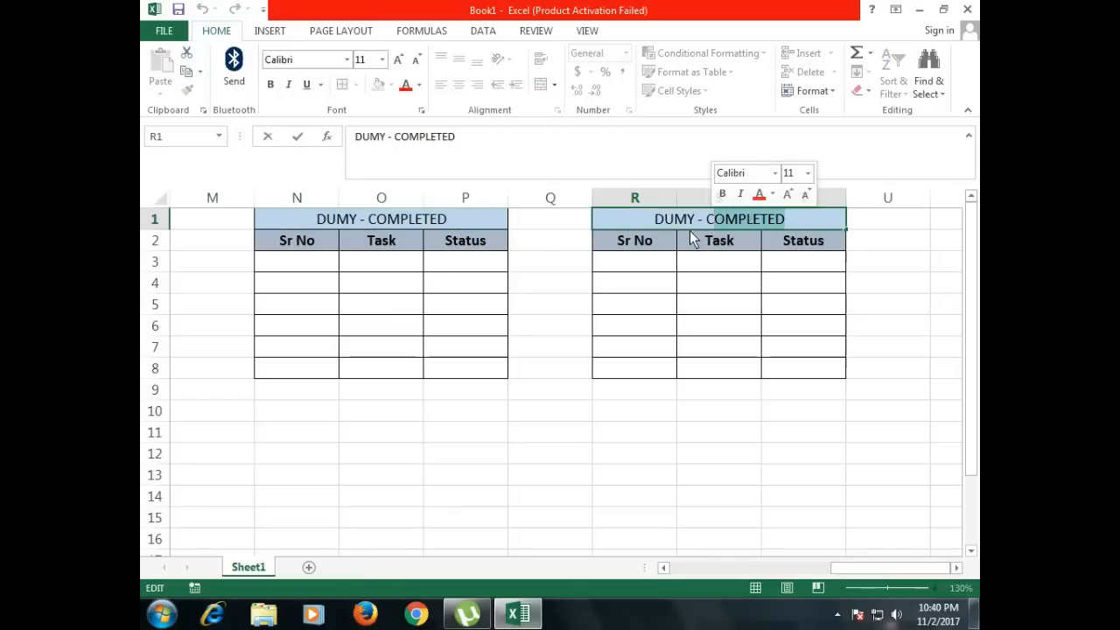
pyautogui.write('C')
pyautogui.press('BackSpace')
pyautogui.write('PENDING')
pyautogui.press('Return')
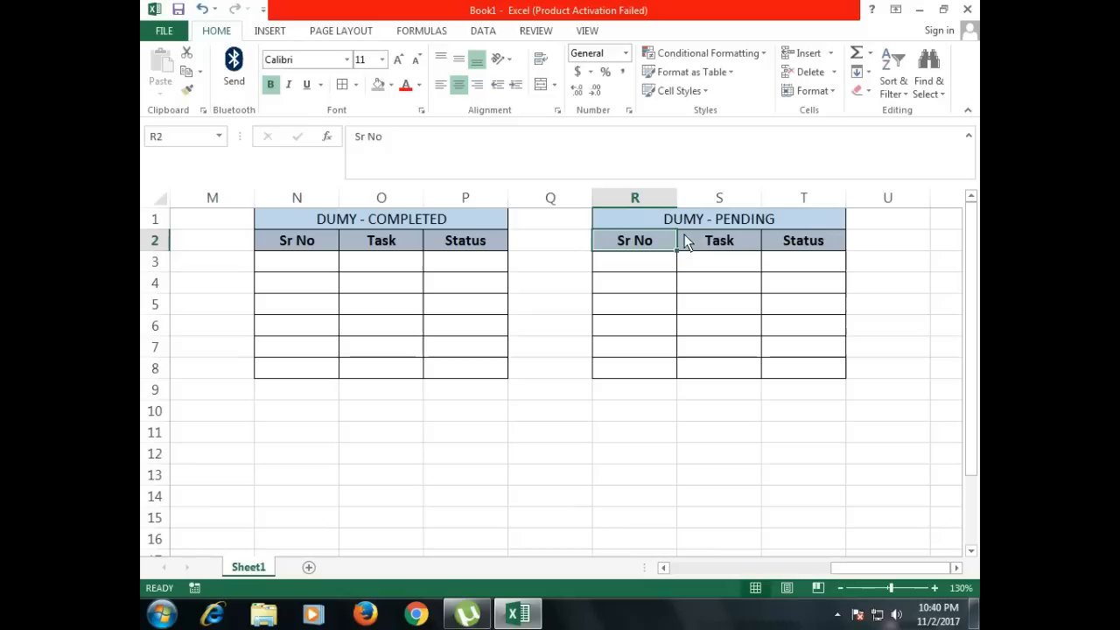
# Step: Group columns E to K, which hold the original COMPLETED and PENDING tables
pyautogui.click(718, 272)
pyautogui.click(310, 268)
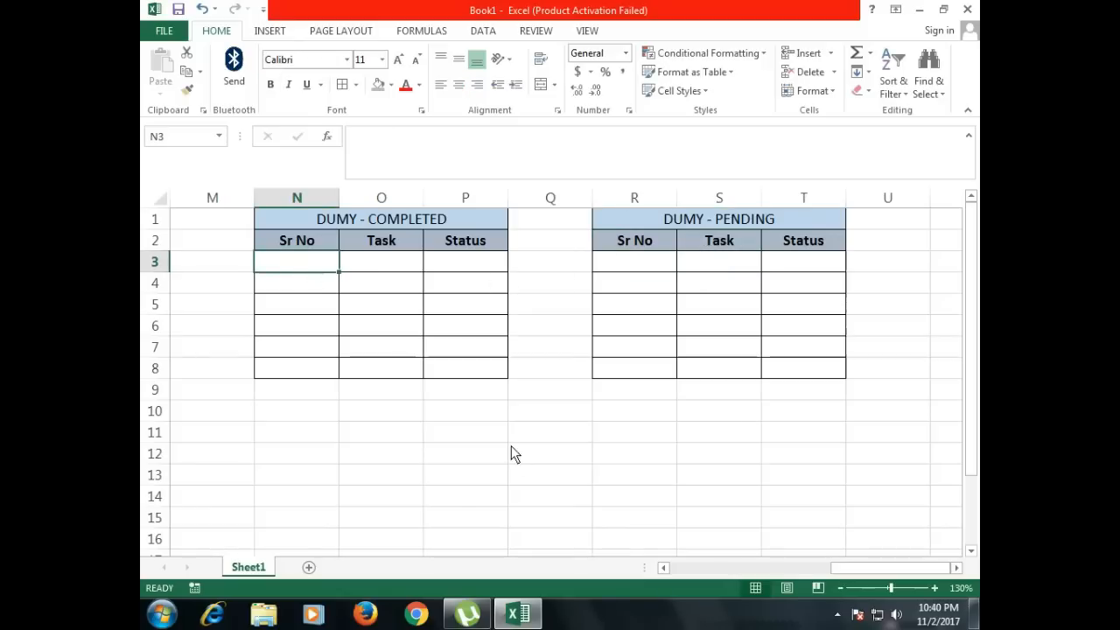
pyautogui.moveTo(830, 565); pyautogui.dragTo(792, 565)
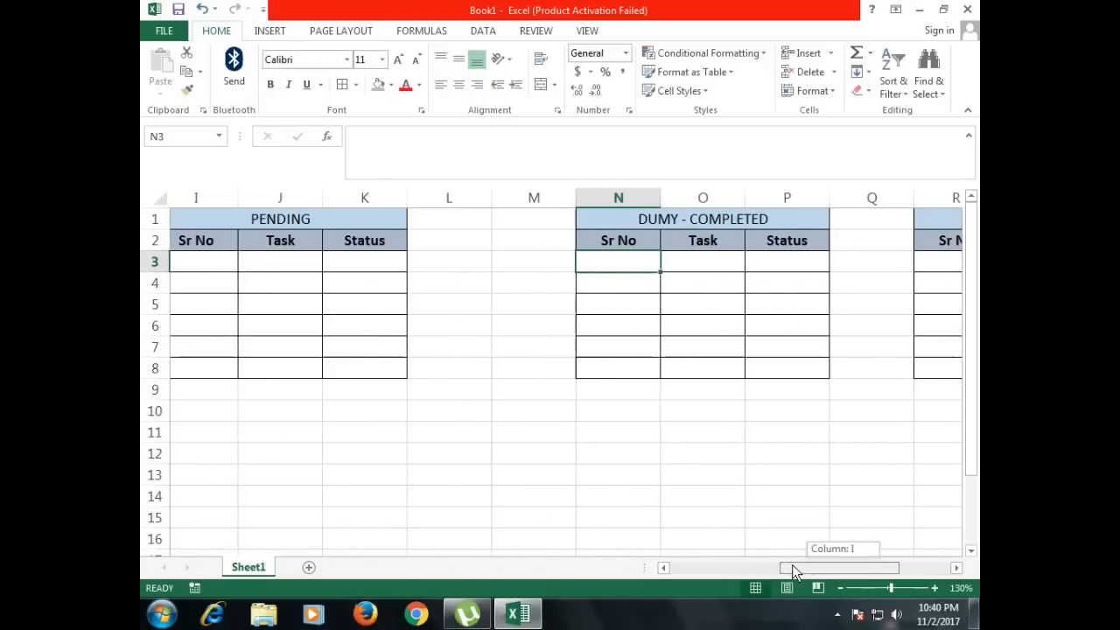
pyautogui.moveTo(421, 198); pyautogui.dragTo(534, 209)
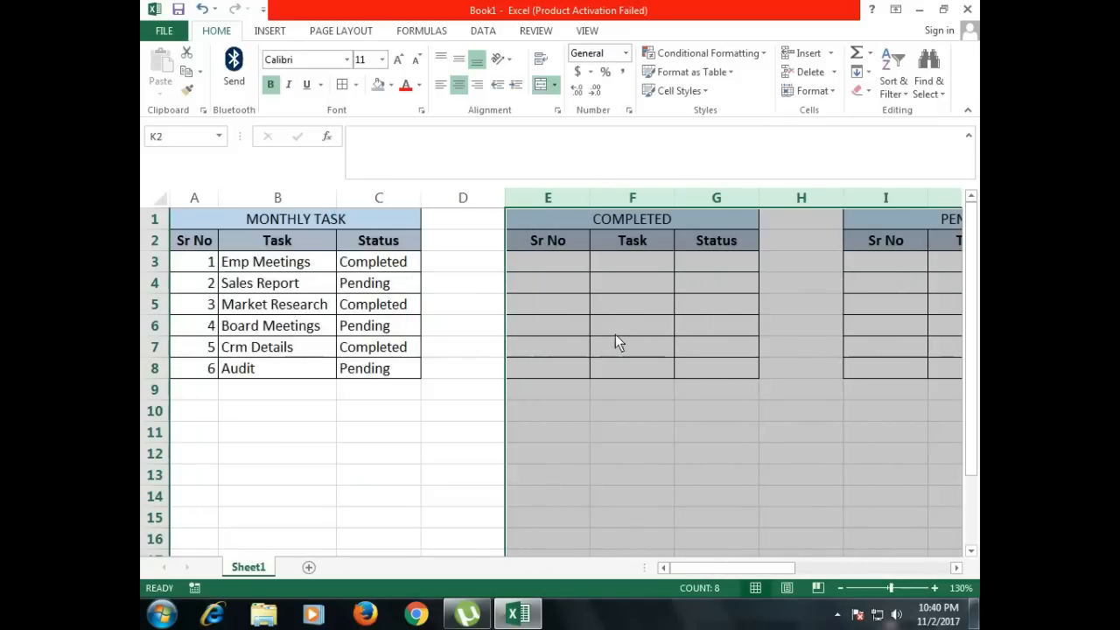
pyautogui.scroll(-4, 491, 394)
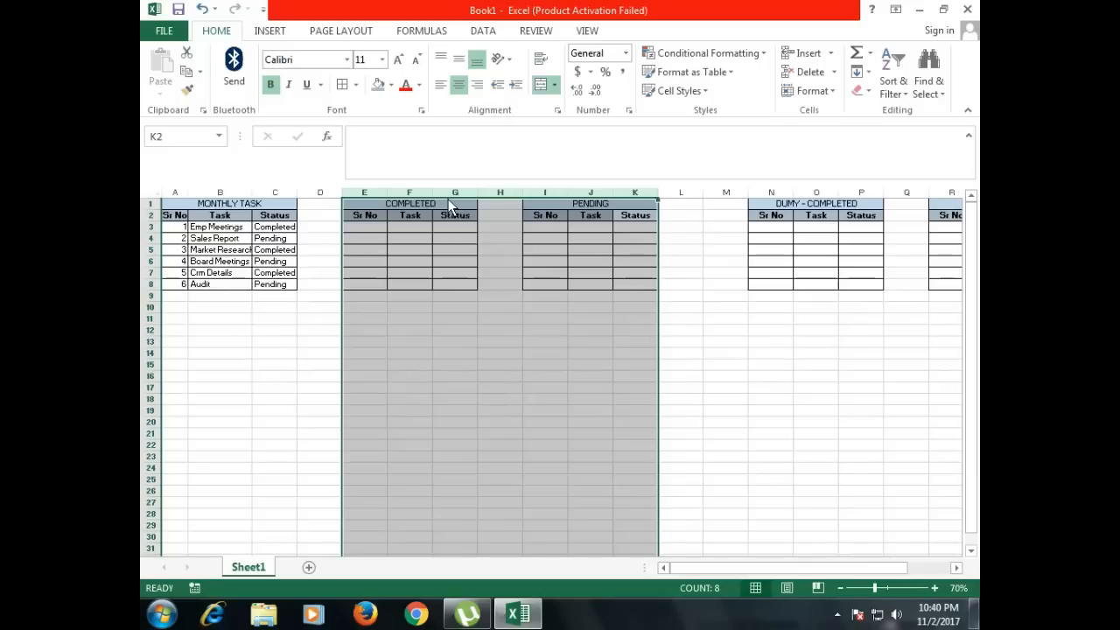
pyautogui.click(484, 31)
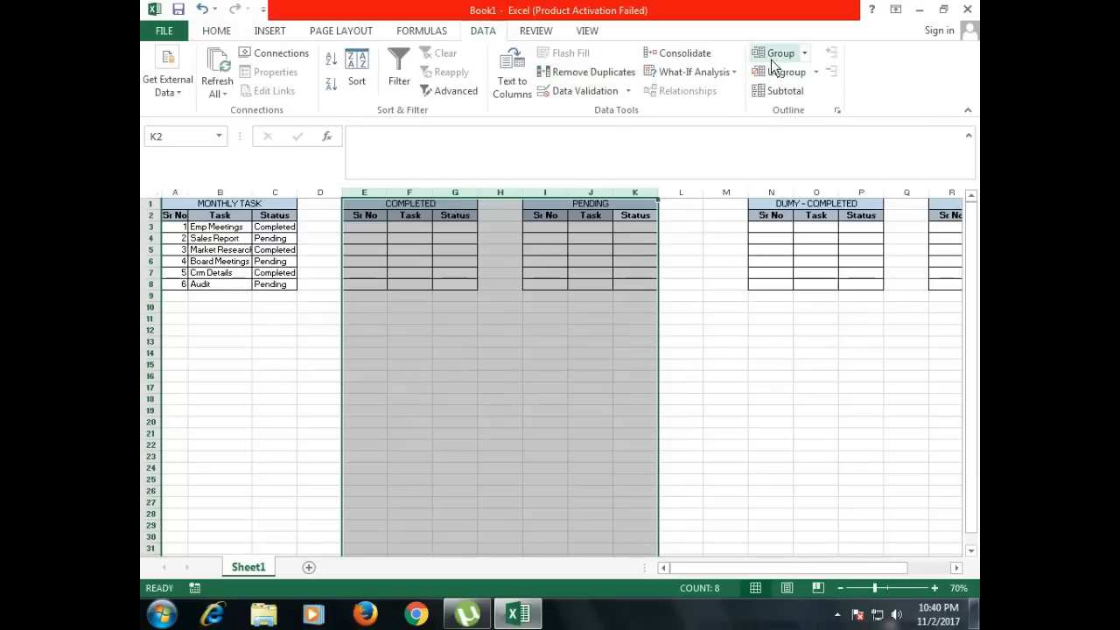
pyautogui.click(771, 55)
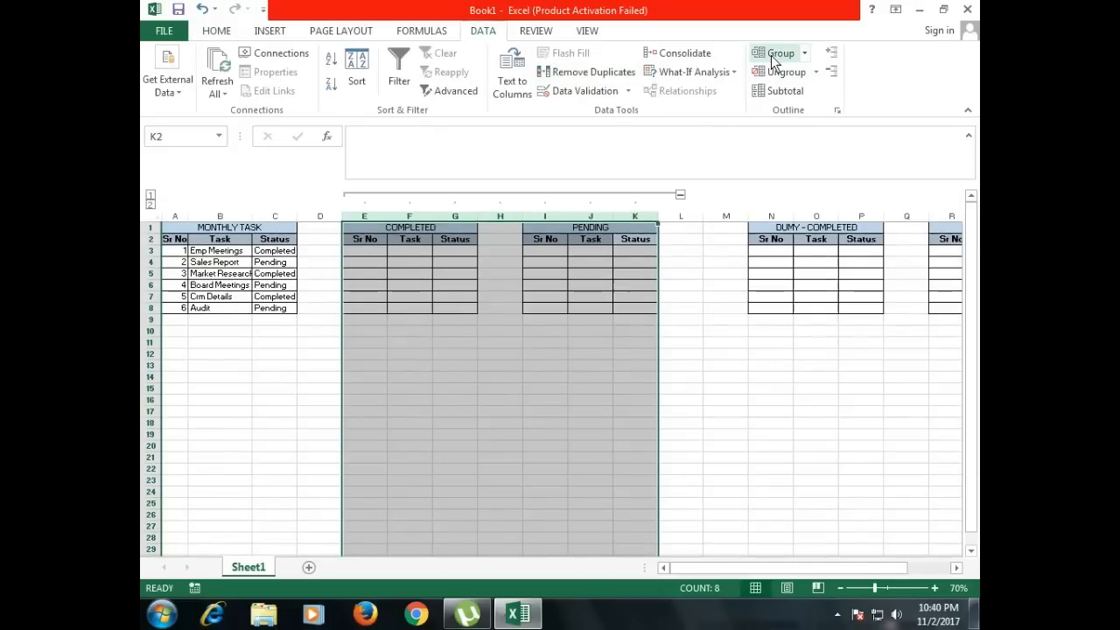
# Step: Collapse the grouped columns E to K to bring the MONTHLY TASK and DUMY tables closer together
pyautogui.keyDown('ctrl'); pyautogui.scroll(2, 463, 199); pyautogui.keyUp('ctrl')
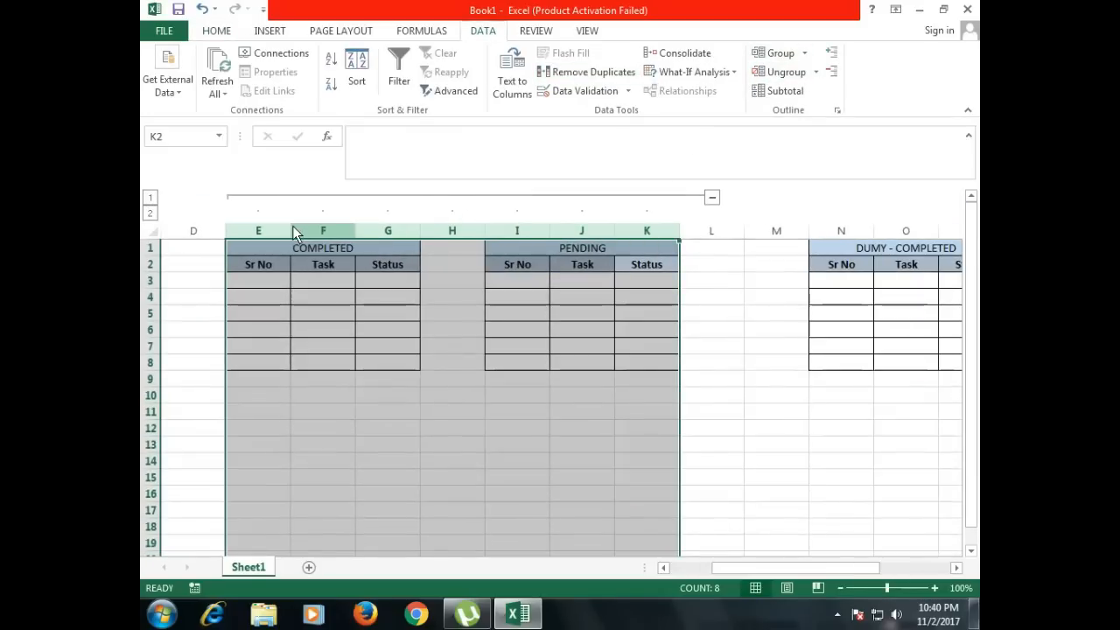
pyautogui.click(713, 198)
pyautogui.moveTo(570, 518); pyautogui.dragTo(143, 461)
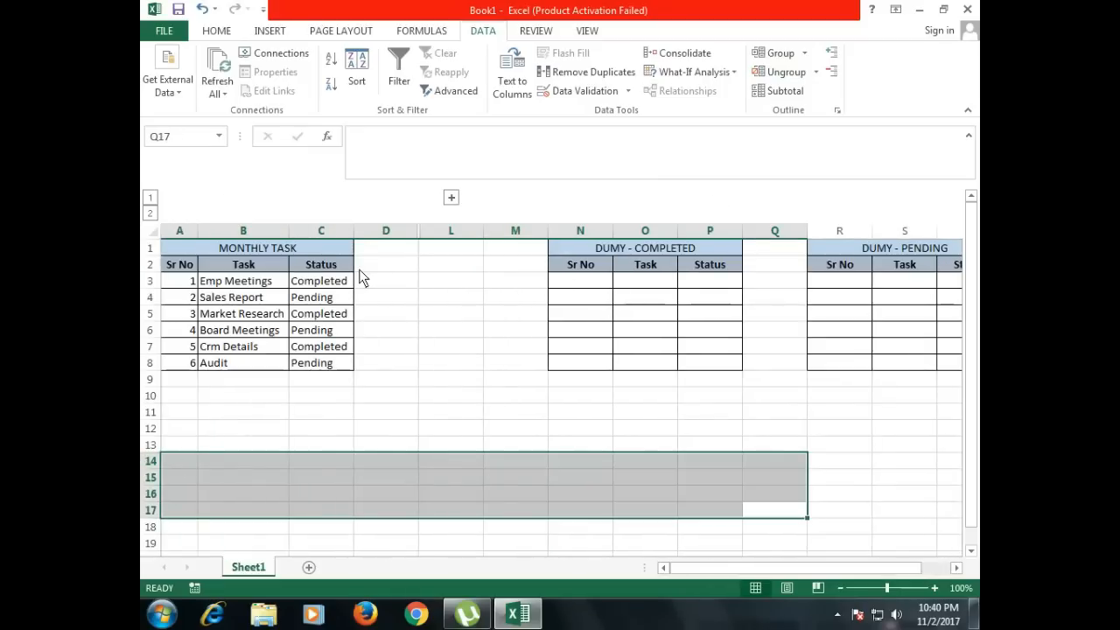
pyautogui.scroll(1, 221, 293)
pyautogui.scroll(1, 756, 284)
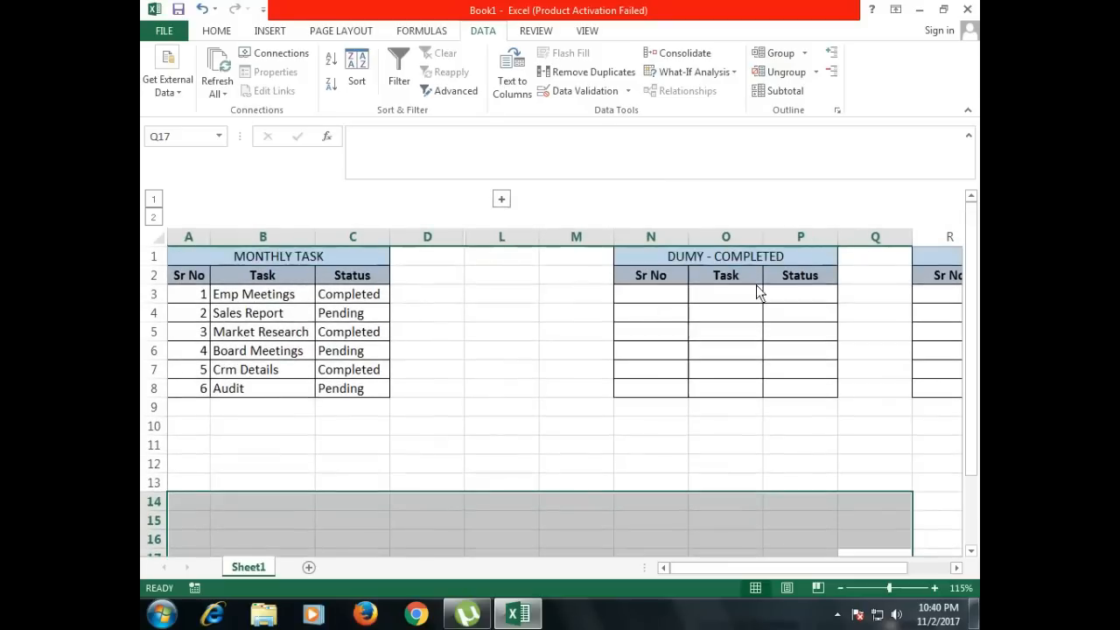
# Step: Begin an IF formula in N3 of the DUMY - COMPLETED table with the logical test C3="COMPLETED"
pyautogui.click(652, 297)
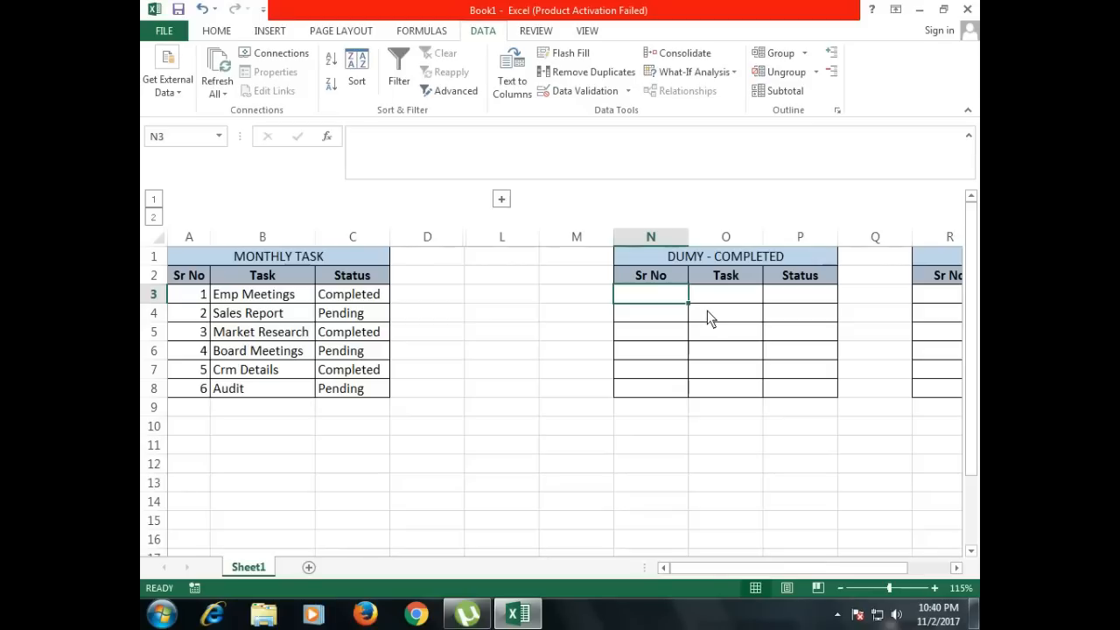
pyautogui.write('=IF')
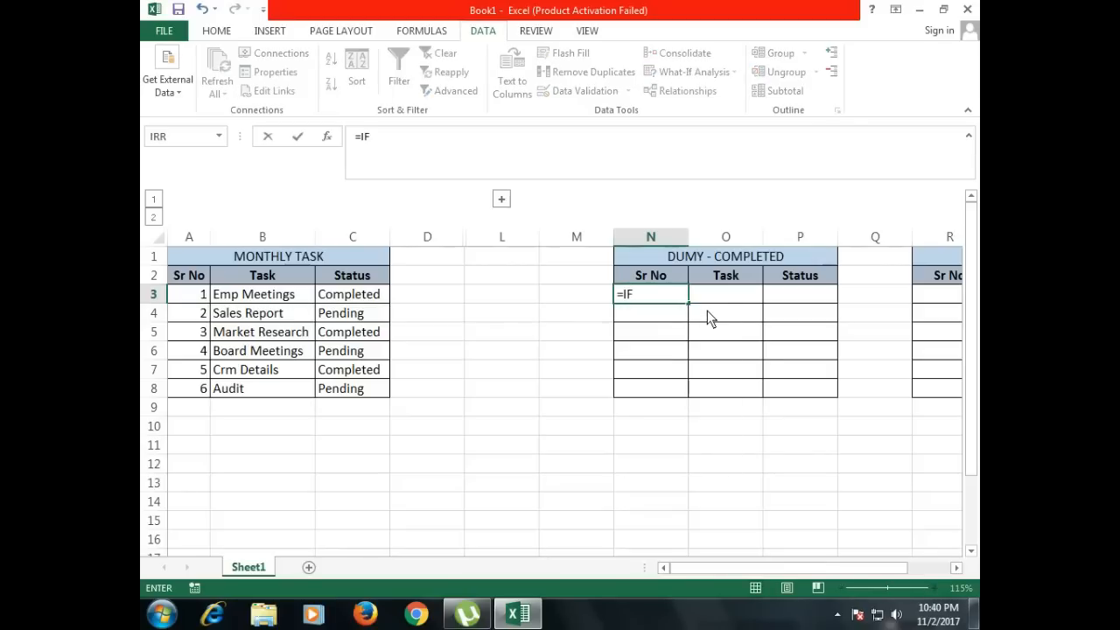
pyautogui.press('super+plus')
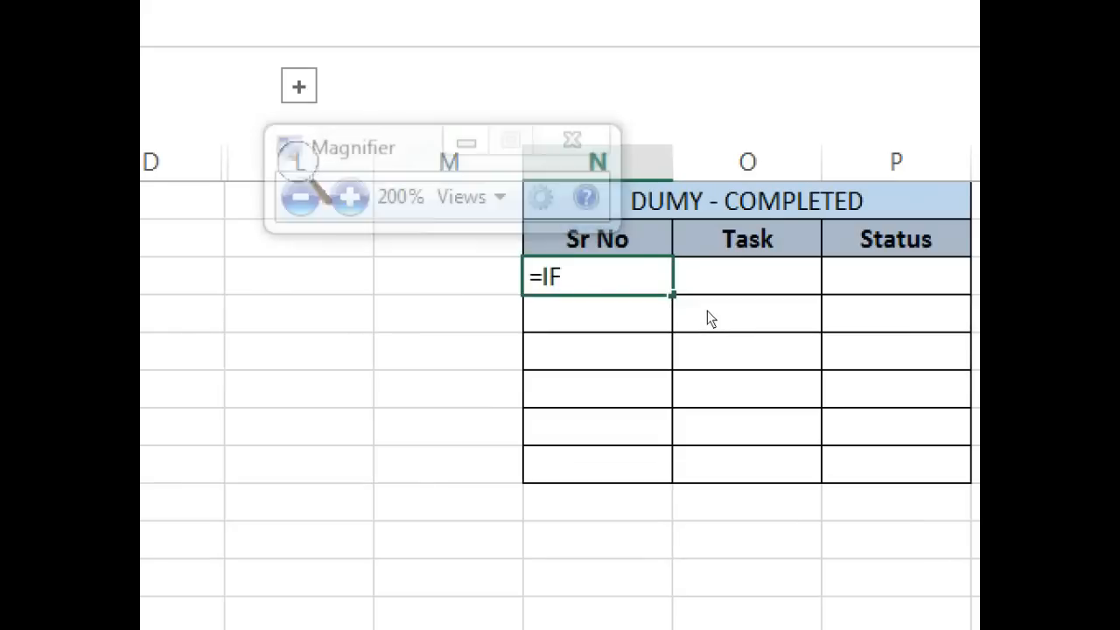
pyautogui.write('(')
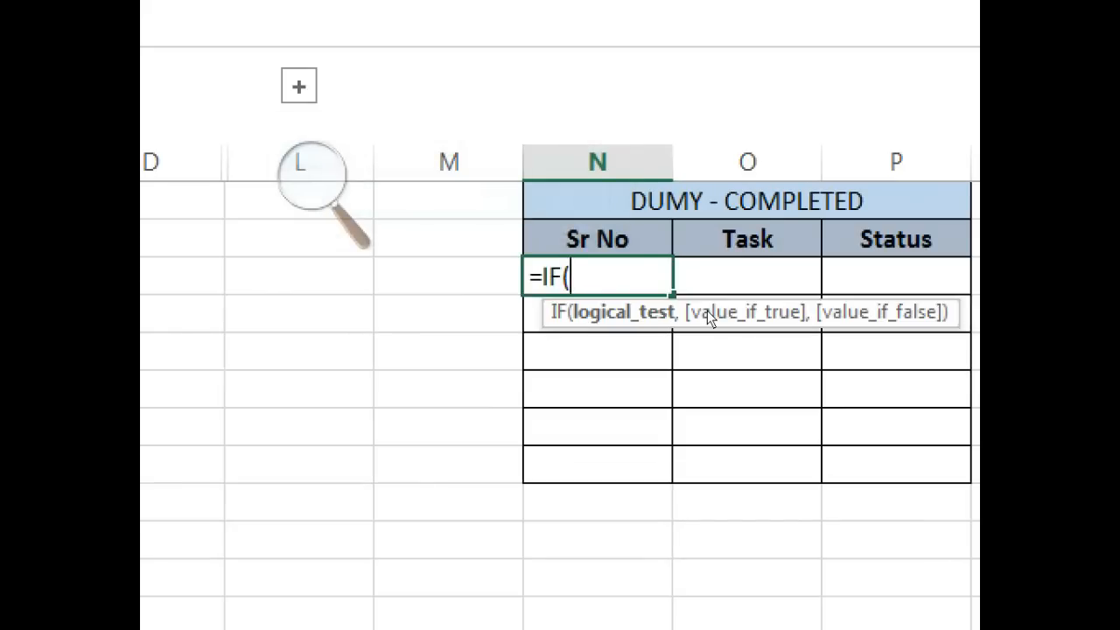
pyautogui.press('super+minus')
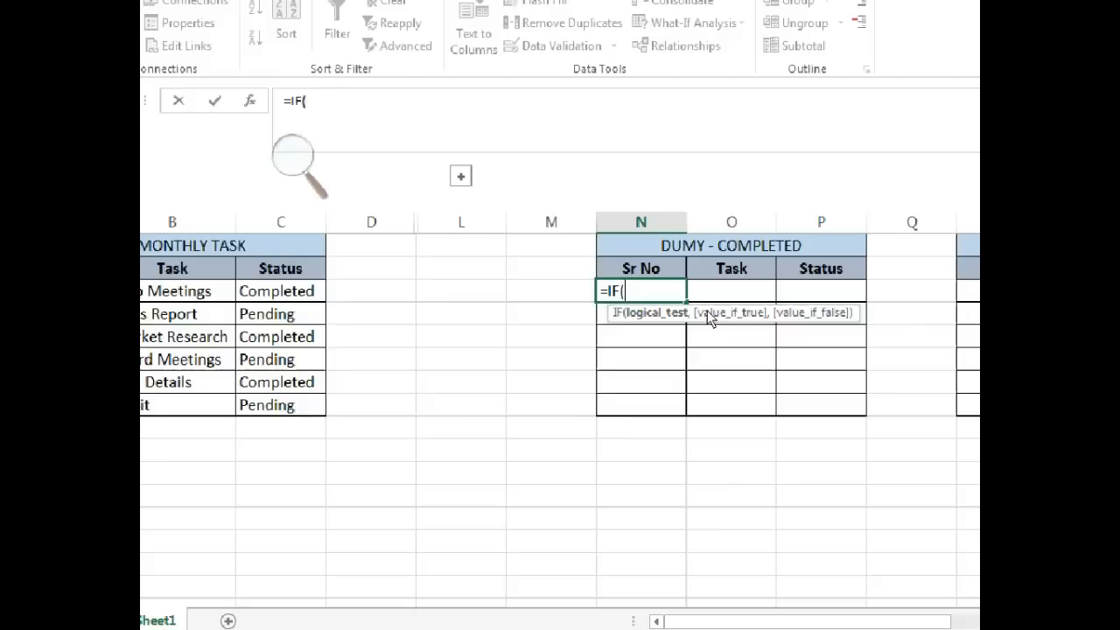
pyautogui.press('super+minus')
pyautogui.click(356, 298)
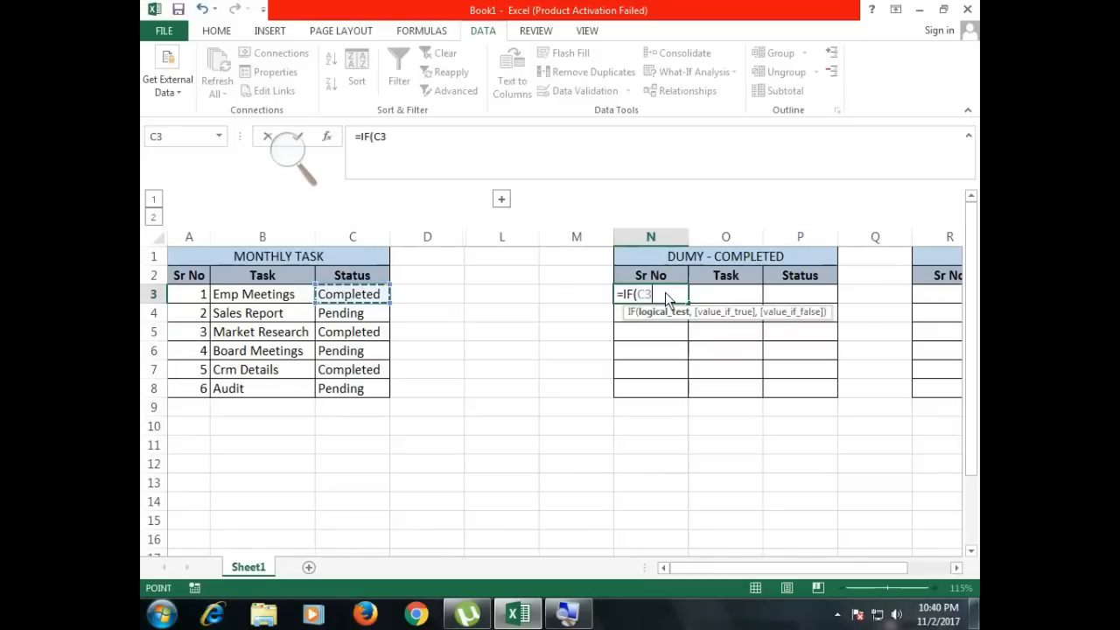
pyautogui.press('super+plus')
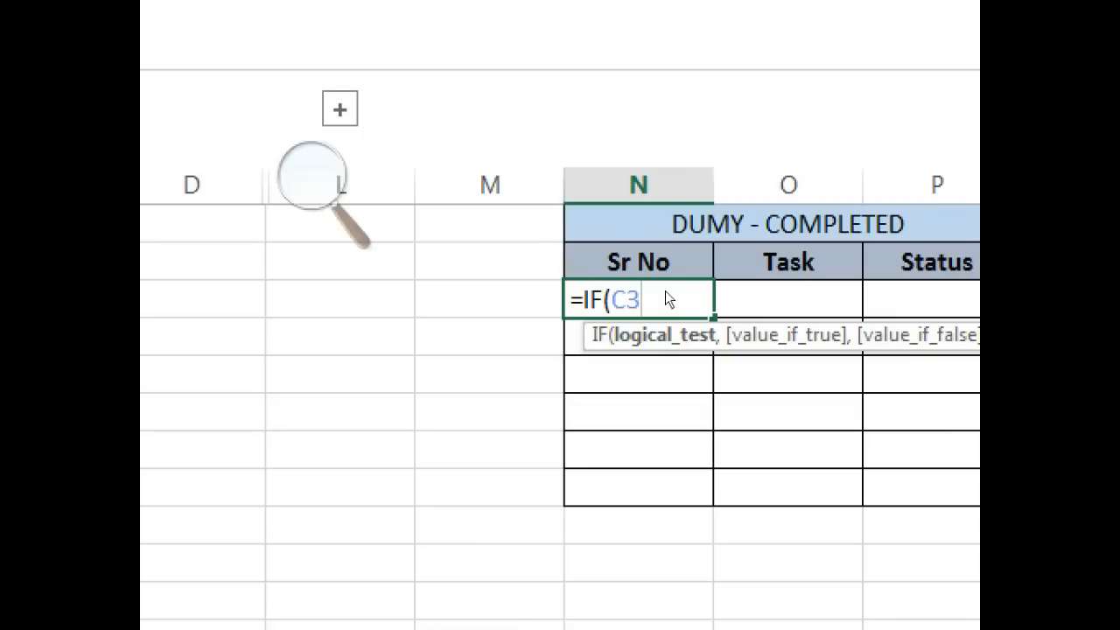
pyautogui.write('="COMPLETED')
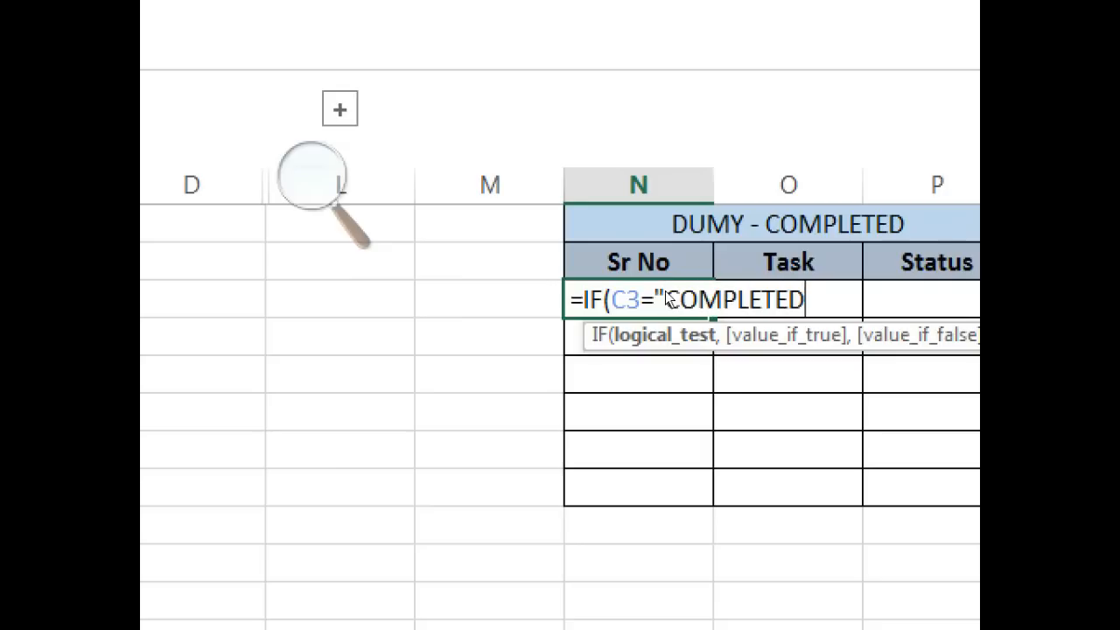
pyautogui.write('"')
pyautogui.write(',')
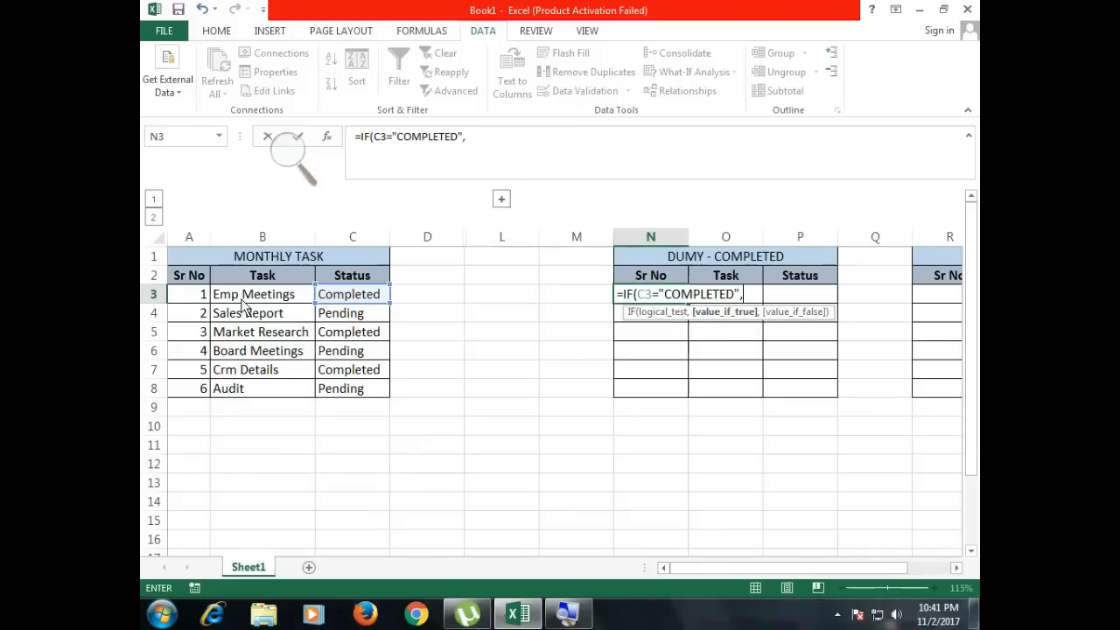
# Step: Complete the N3 formula with A3 as the value if true and an empty string "" as the value if false
pyautogui.click(201, 302)
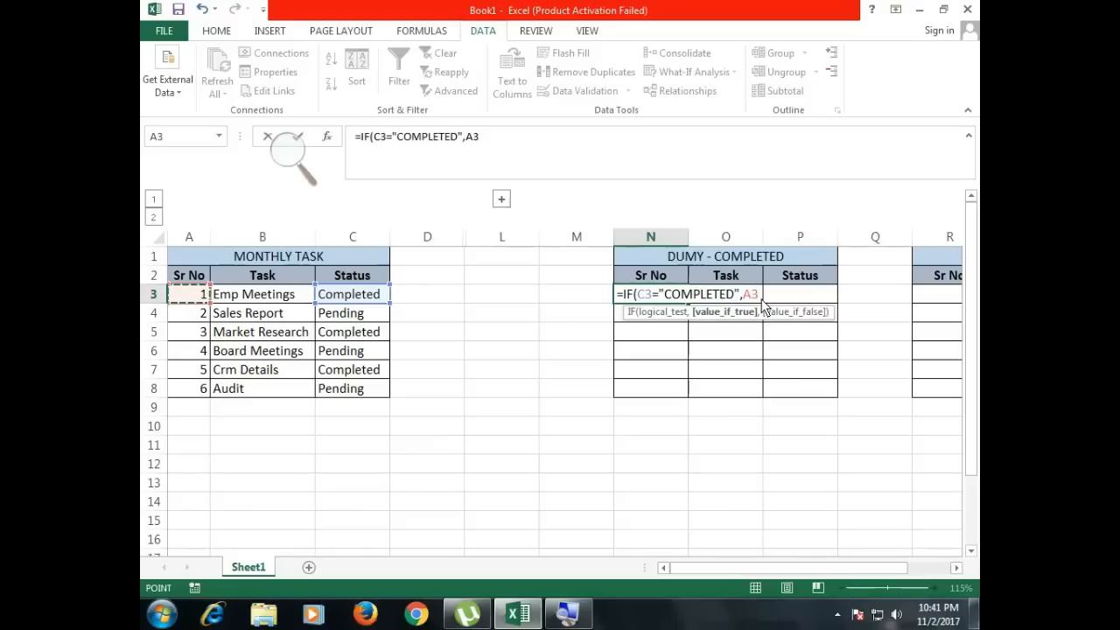
pyautogui.write(',""')
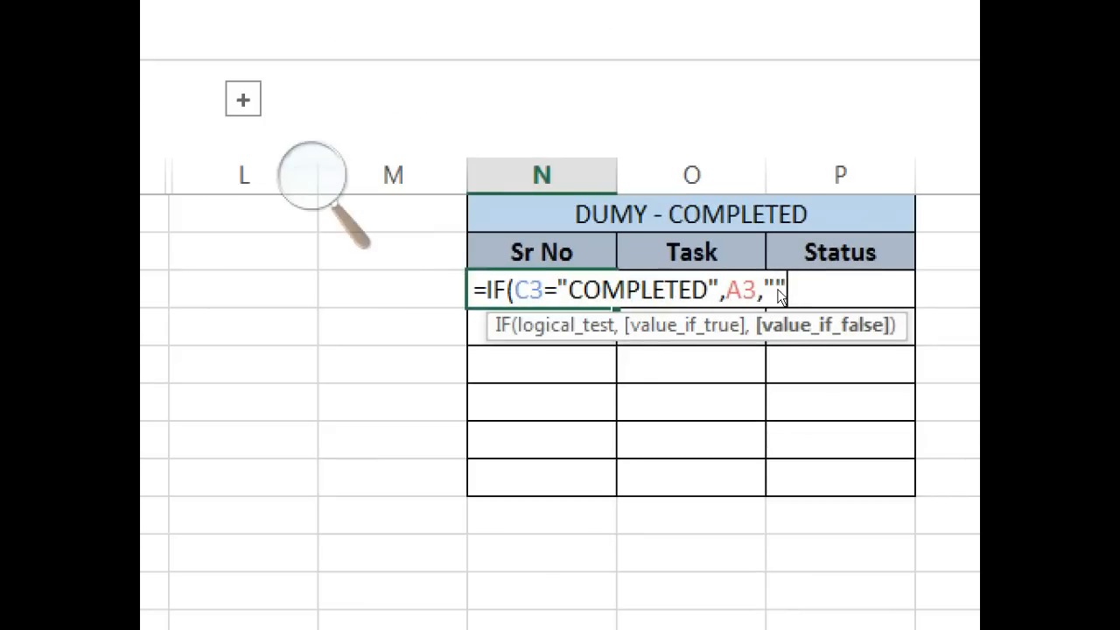
pyautogui.press('Return')
pyautogui.press('Up')
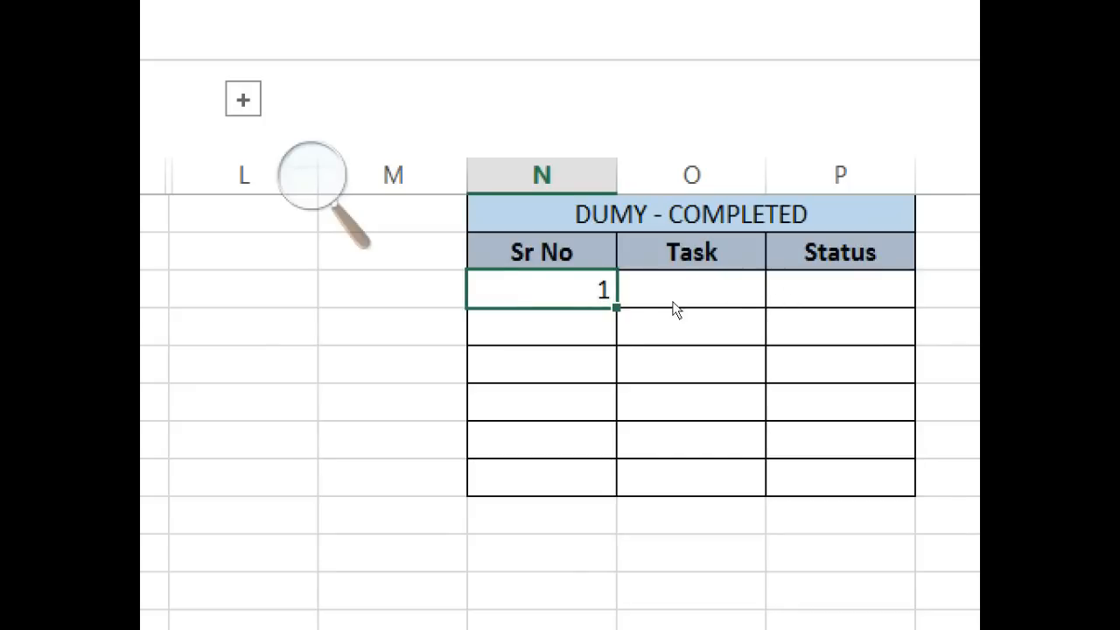
# Step: Try to lock the column of the C3 reference in the N3 formula with a $ sign
pyautogui.press('F2')
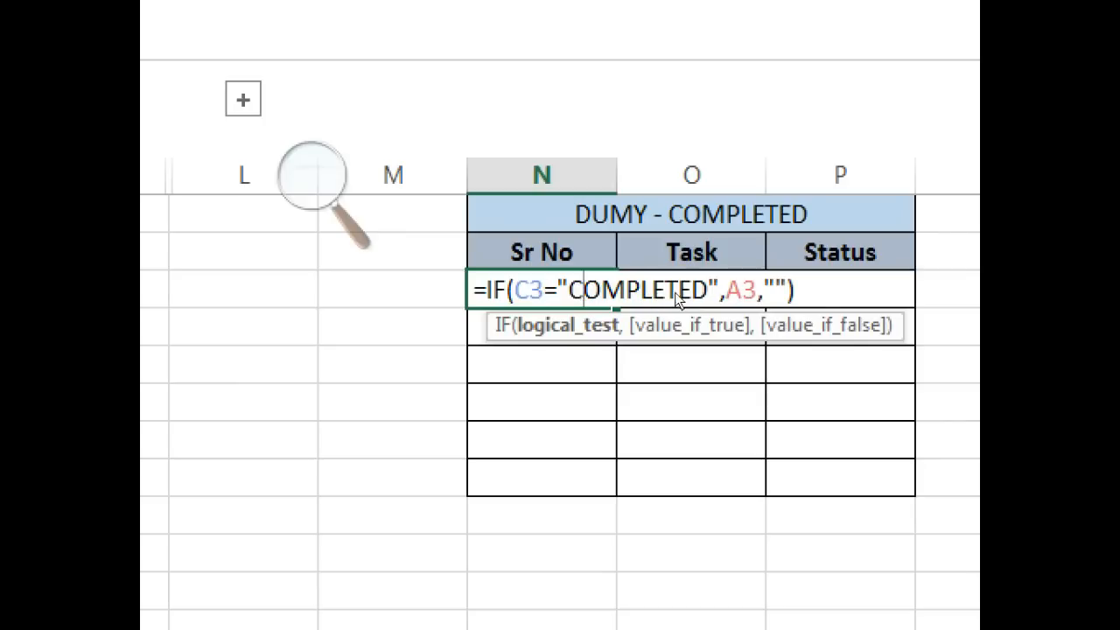
pyautogui.press('Left')
pyautogui.press('Left')
pyautogui.press('Left')
pyautogui.press('Left')
pyautogui.press('Left')
pyautogui.press('Left')
pyautogui.press('Left')
pyautogui.press('Left')
pyautogui.press('Left')
pyautogui.press('Left')
pyautogui.write('$')
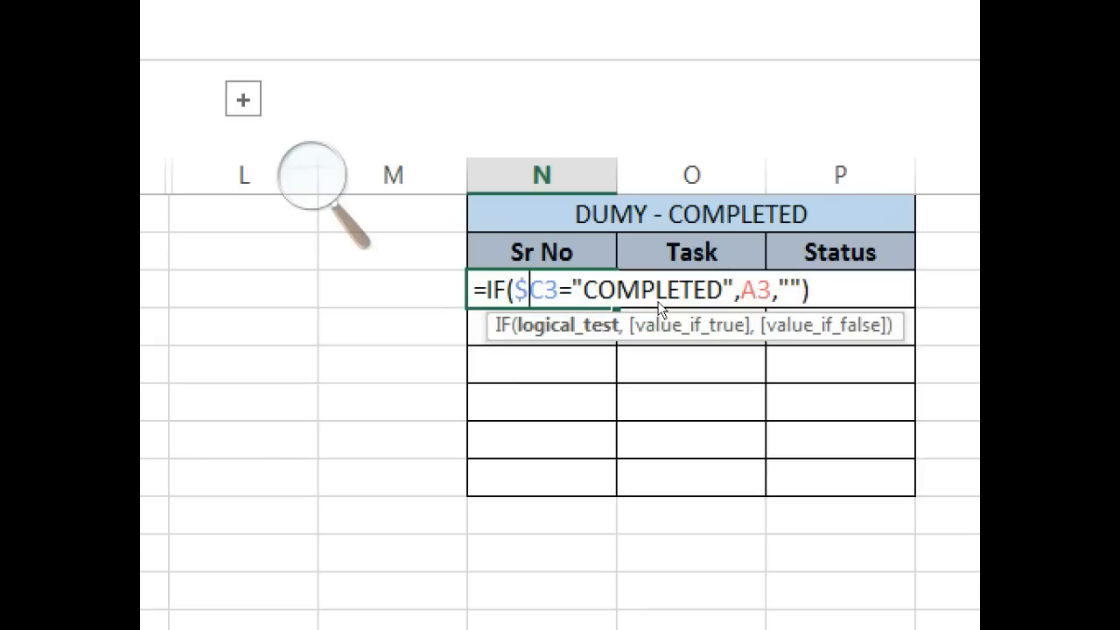
pyautogui.press('BackSpace')
pyautogui.press('Return')
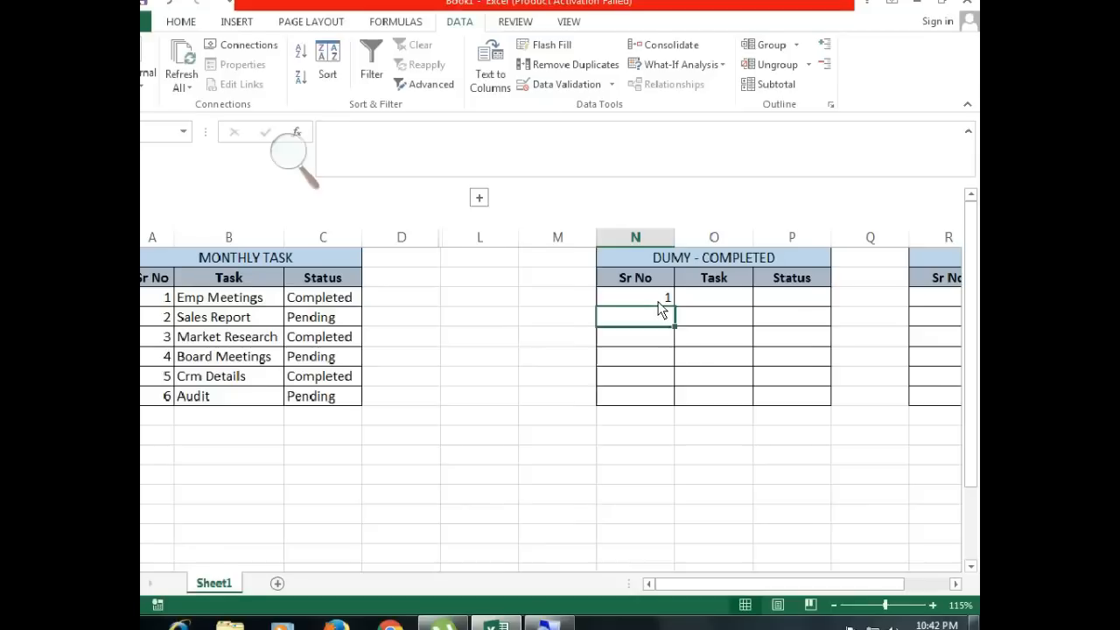
# Step: Fill the N3 formula across into O3 and compare it with the source row in the MONTHLY TASK table
pyautogui.click(683, 298)
pyautogui.moveTo(688, 304); pyautogui.dragTo(736, 300)
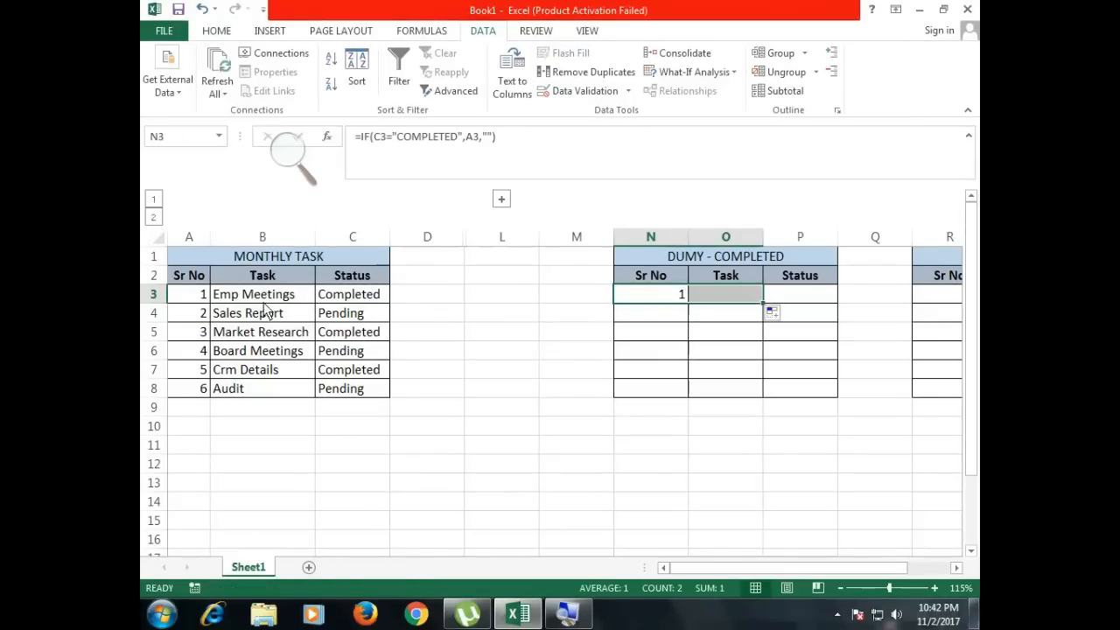
pyautogui.keyDown('ctrl'); pyautogui.scroll(4, 204, 314); pyautogui.keyUp('ctrl')
pyautogui.moveTo(455, 349); pyautogui.dragTo(144, 321)
pyautogui.click(210, 347)
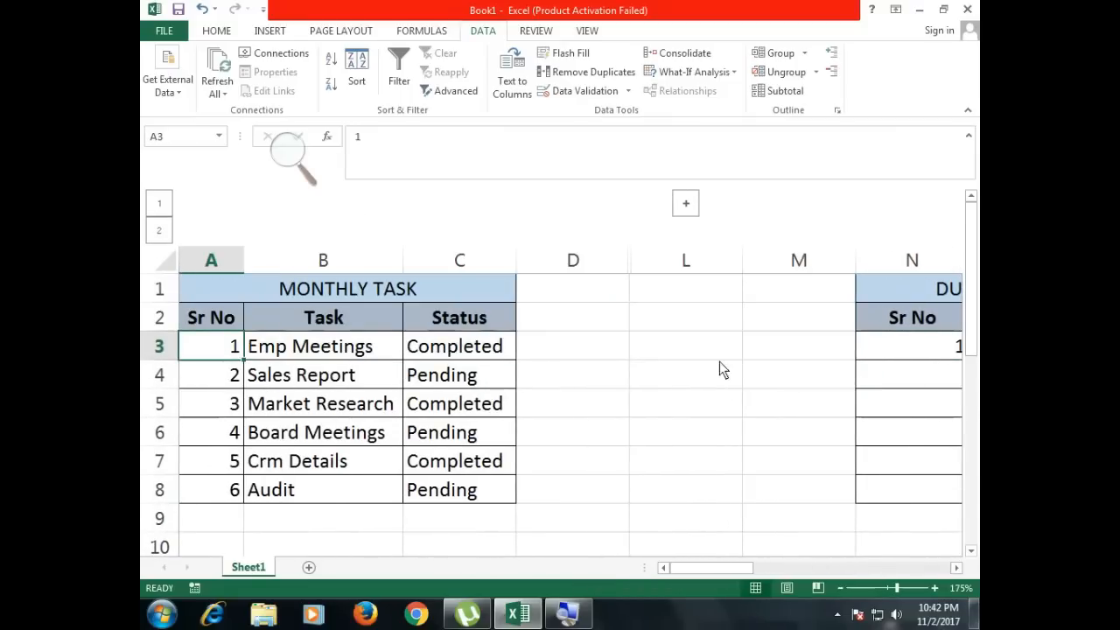
pyautogui.click(957, 568)
pyautogui.click(957, 570)
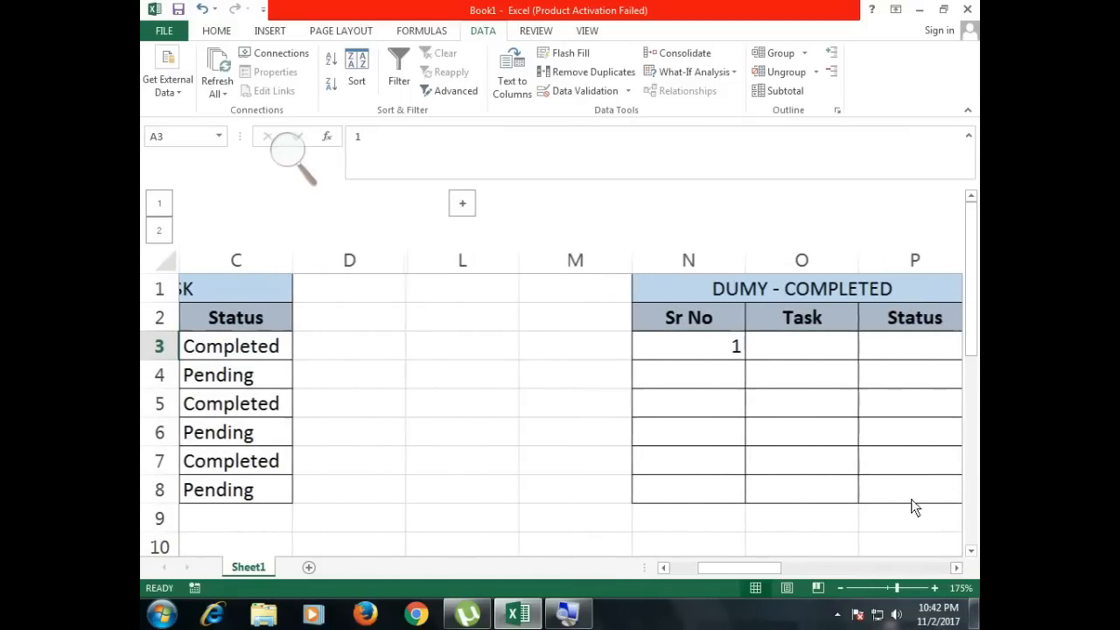
# Step: Inspect the references in the formula filled into O3 of the DUMY - COMPLETED table
pyautogui.click(808, 350)
pyautogui.doubleClick(808, 348)
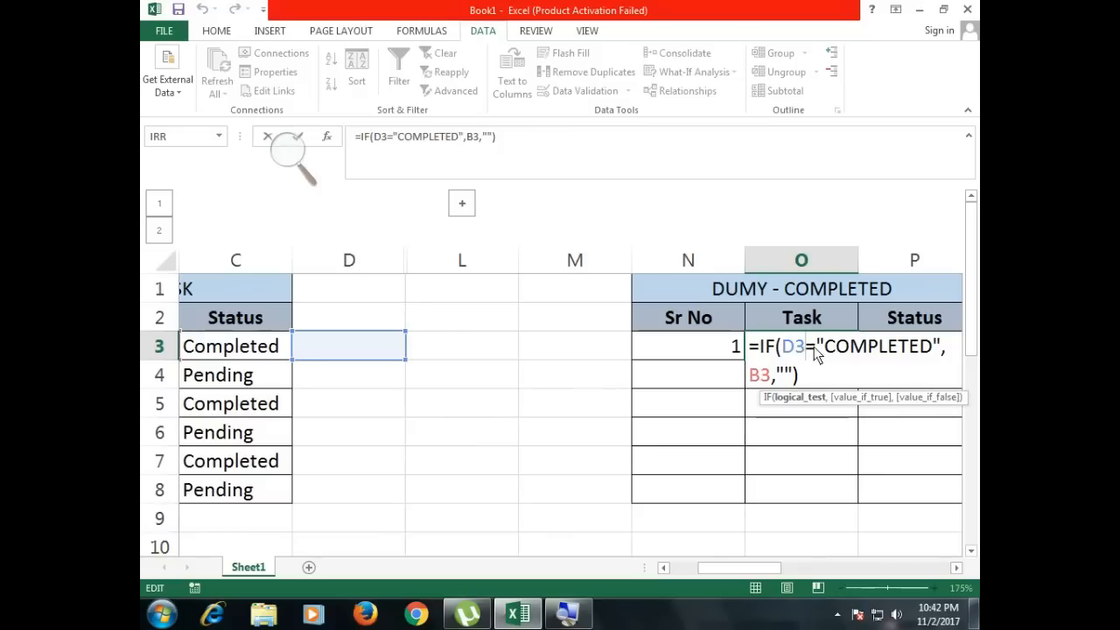
pyautogui.press('Escape')
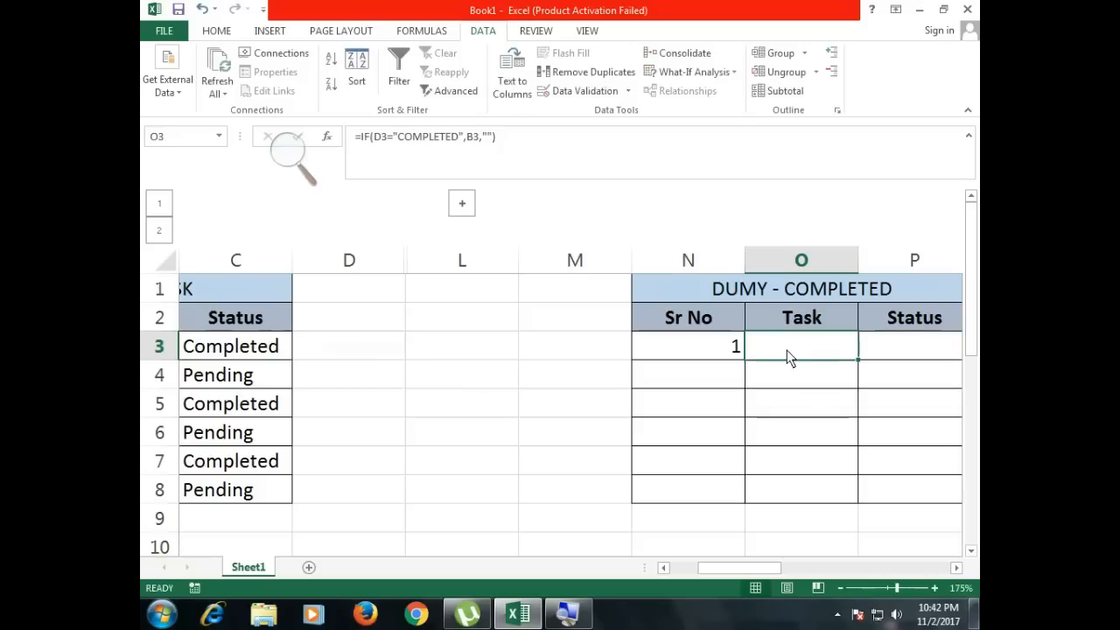
# Step: Lock the column of the status reference in the N3 formula so the logical test reads $C3="COMPLETED"
pyautogui.click(718, 347)
pyautogui.doubleClick(691, 348)
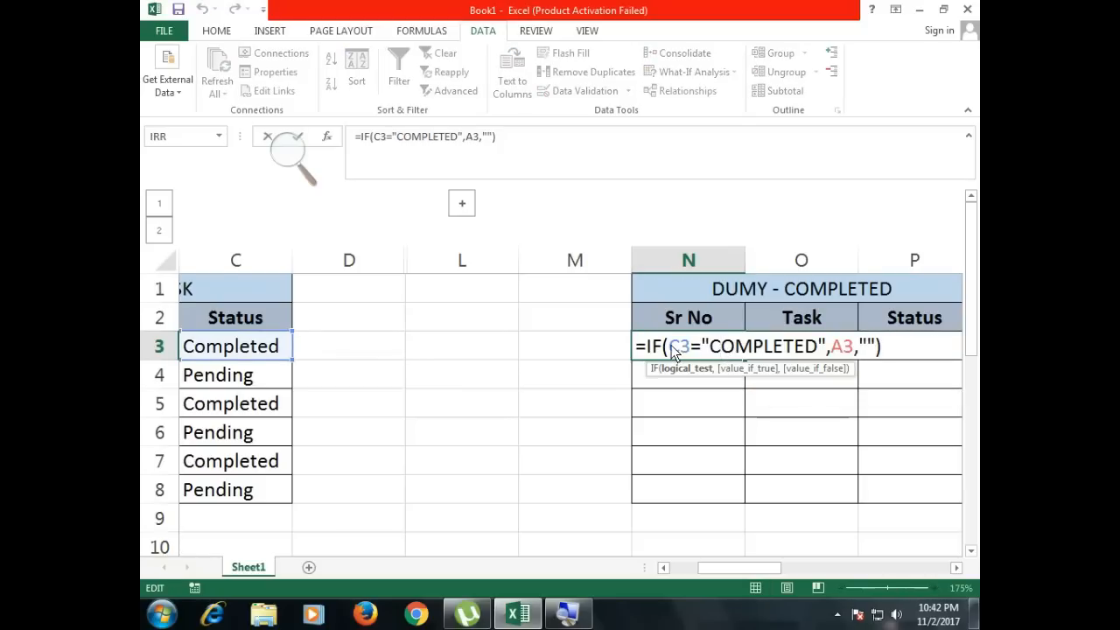
pyautogui.write('$')
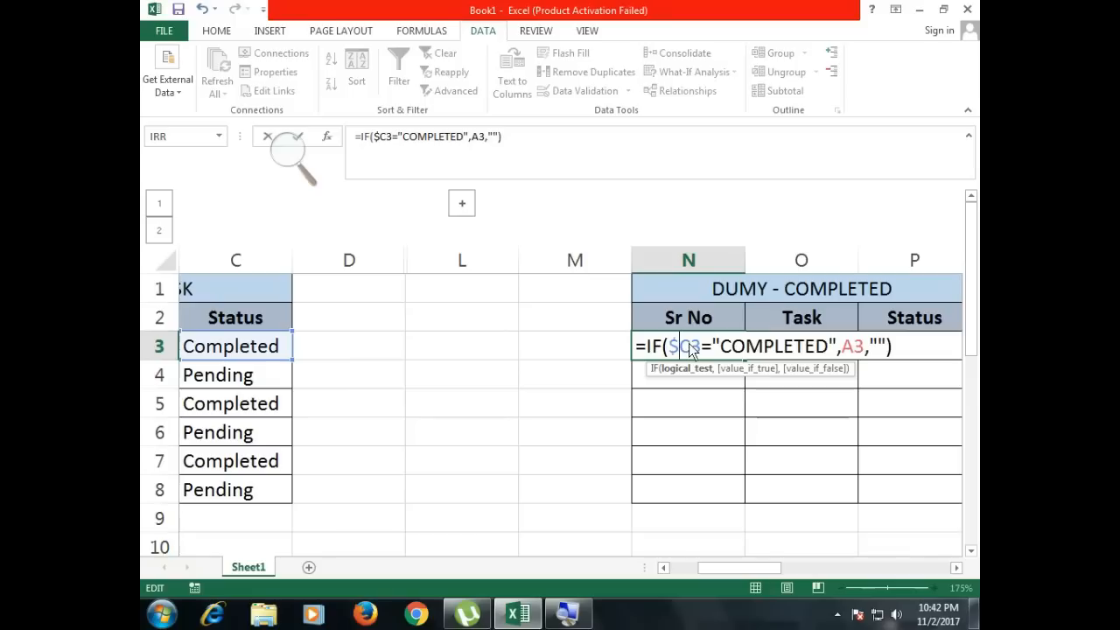
pyautogui.write('+')
pyautogui.press('BackSpace')
pyautogui.press('Return')
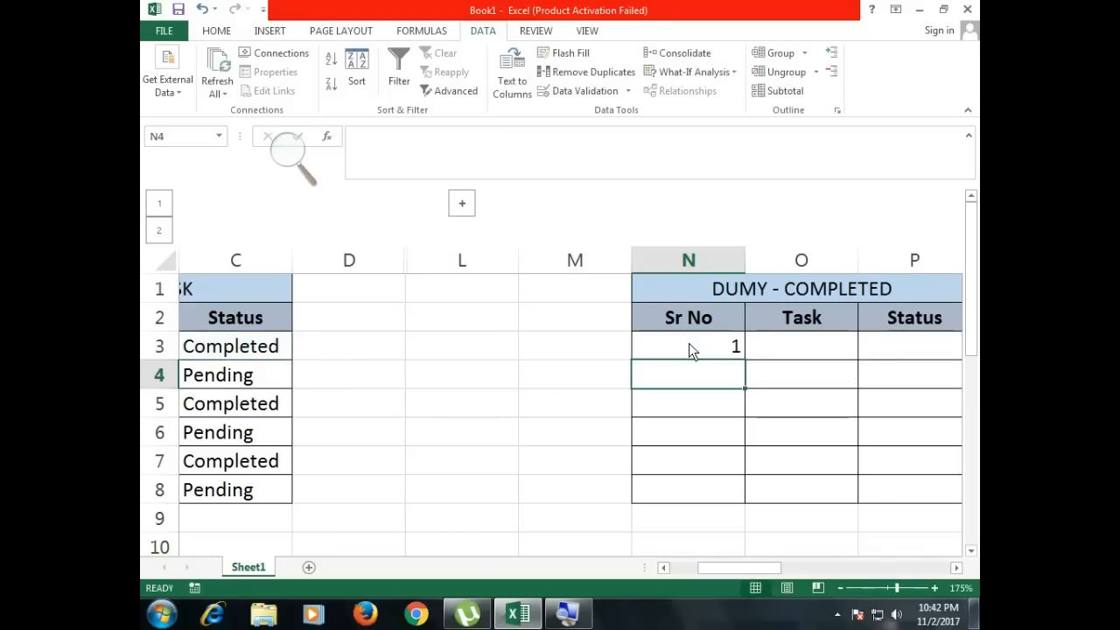
# Step: Fill the N3 formula across to P3 and down to row 8, and autofit the Task column O
pyautogui.click(723, 358)
pyautogui.moveTo(745, 358); pyautogui.dragTo(862, 359)
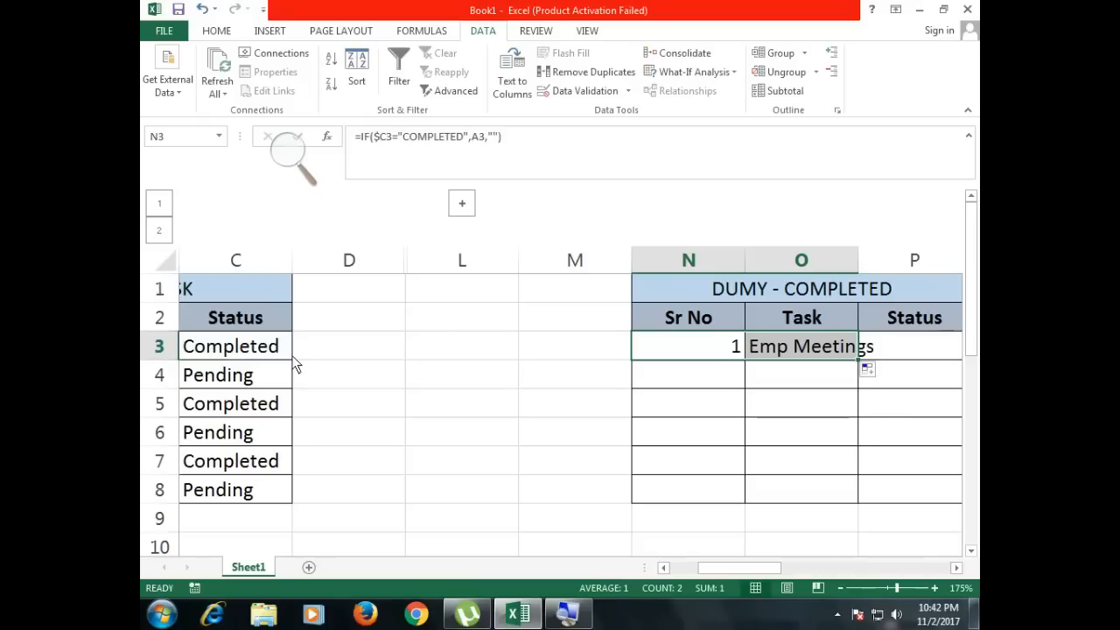
pyautogui.moveTo(713, 577); pyautogui.dragTo(746, 567)
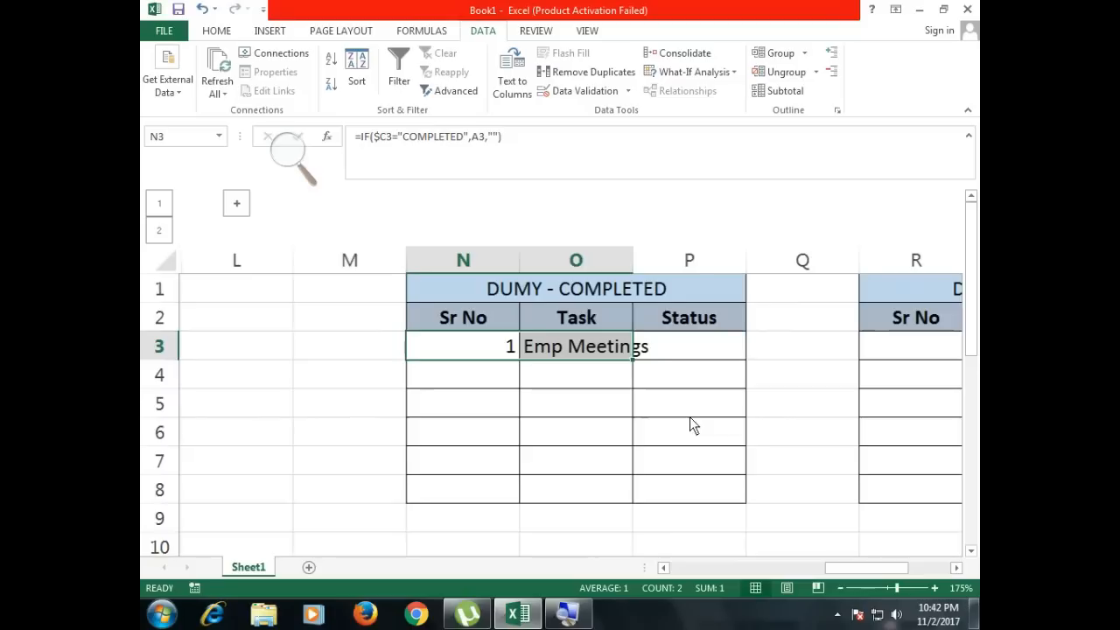
pyautogui.moveTo(631, 360); pyautogui.dragTo(720, 409)
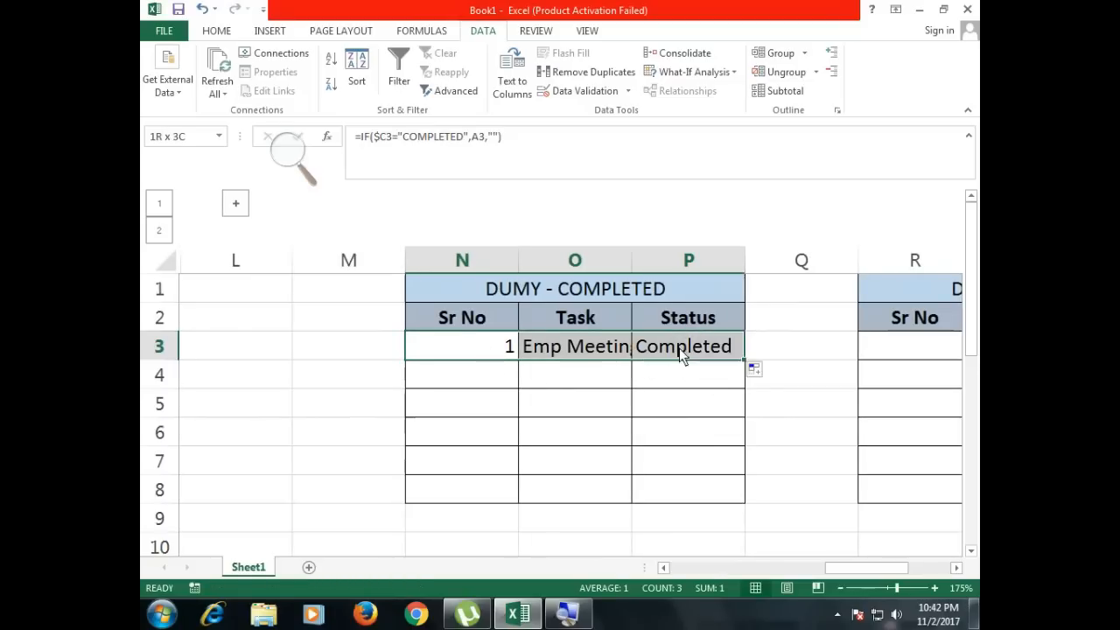
pyautogui.moveTo(746, 359); pyautogui.dragTo(738, 504)
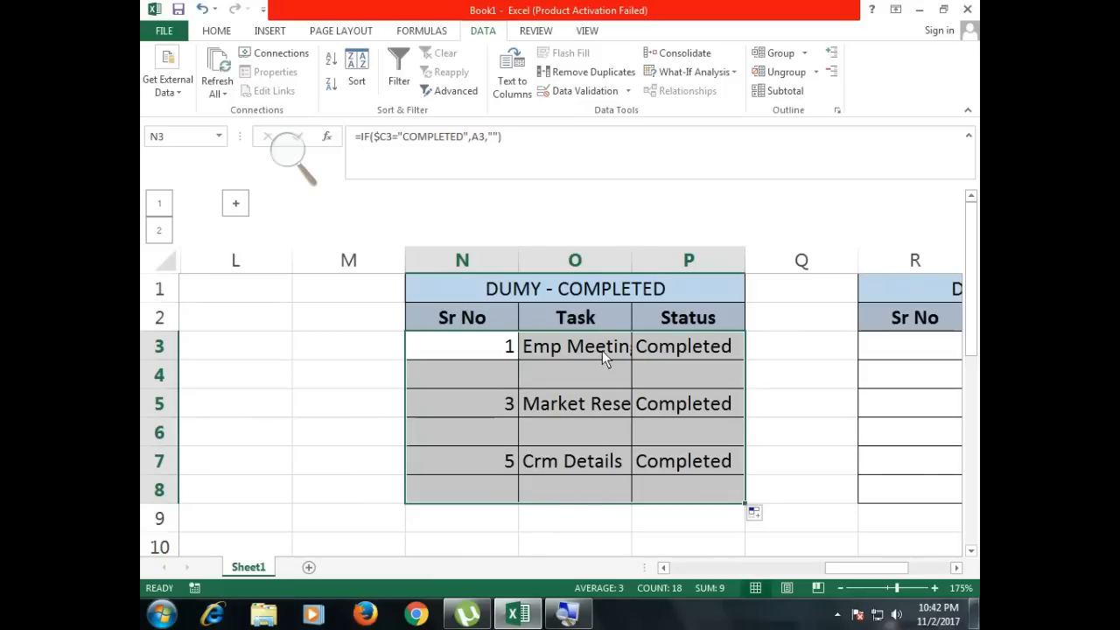
pyautogui.doubleClick(631, 254)
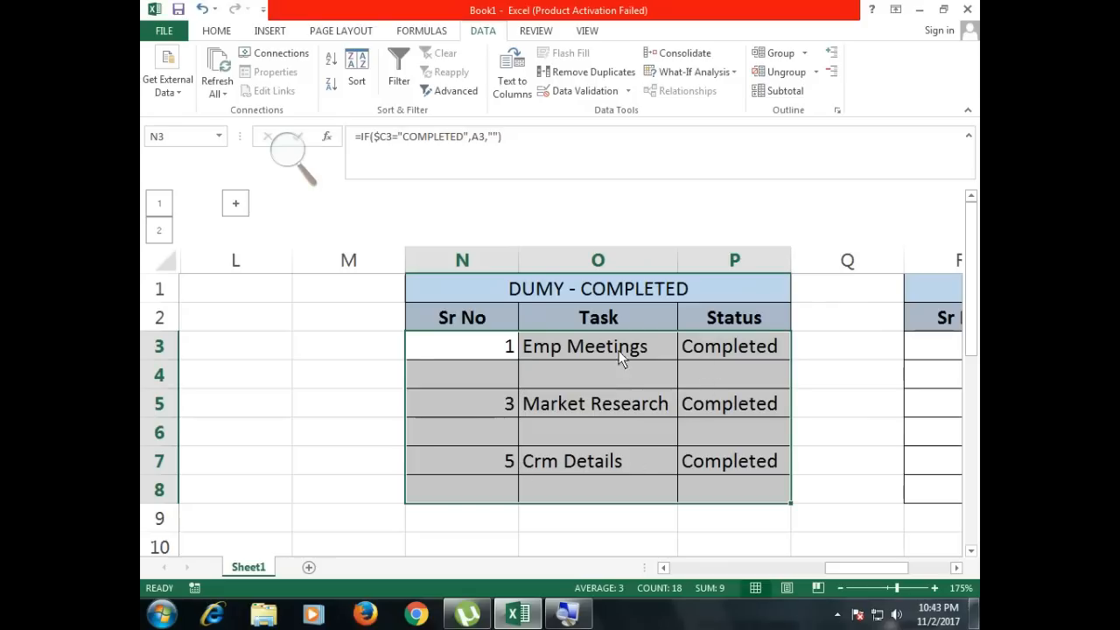
# Step: Examine the formulas in N3, O3 and P3 to compare their locked and shifting references
pyautogui.doubleClick(512, 350)
pyautogui.moveTo(520, 353); pyautogui.dragTo(602, 350)
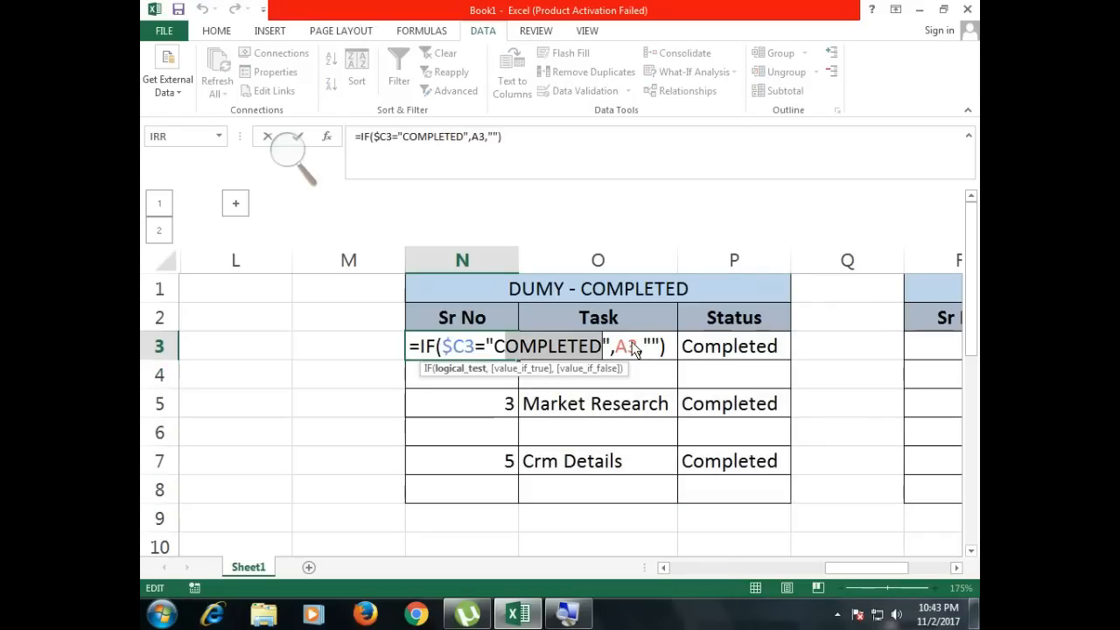
pyautogui.press('Escape')
pyautogui.click(640, 348)
pyautogui.doubleClick(636, 350)
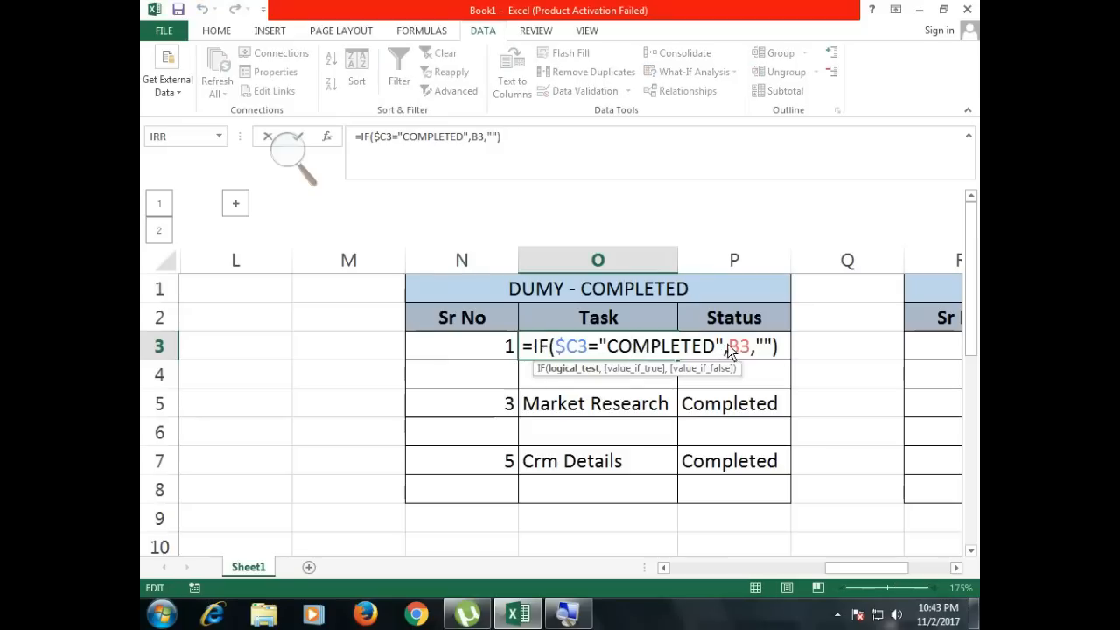
pyautogui.press('Escape')
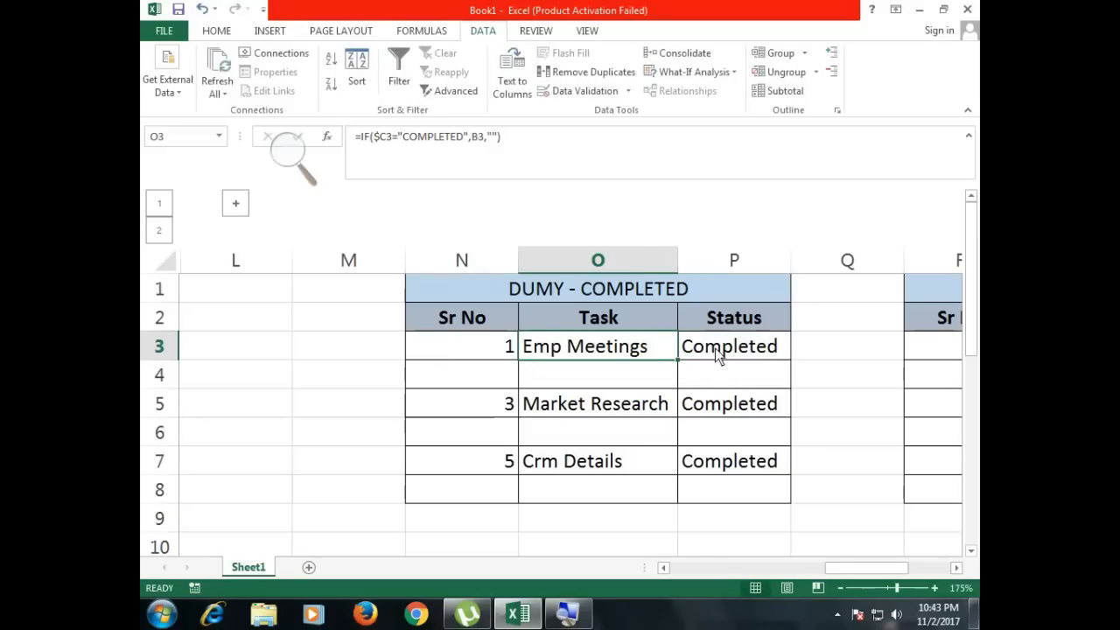
pyautogui.doubleClick(717, 354)
pyautogui.press('Escape')
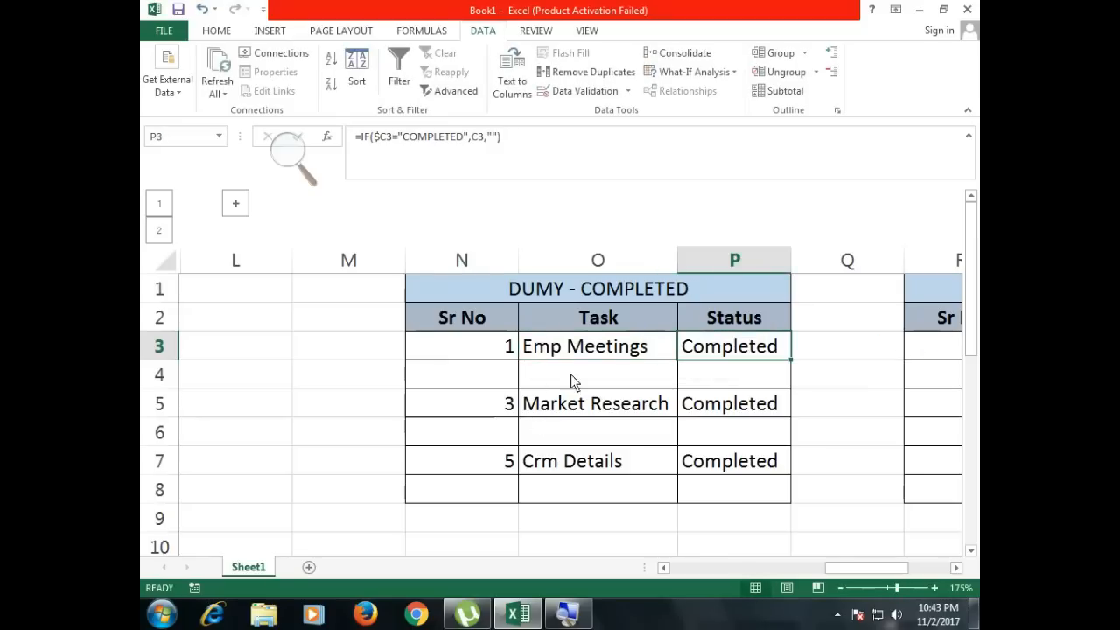
# Step: Copy the full formula text from N3 and paste it into R3 of the DUMY - PENDING table
pyautogui.click(494, 352)
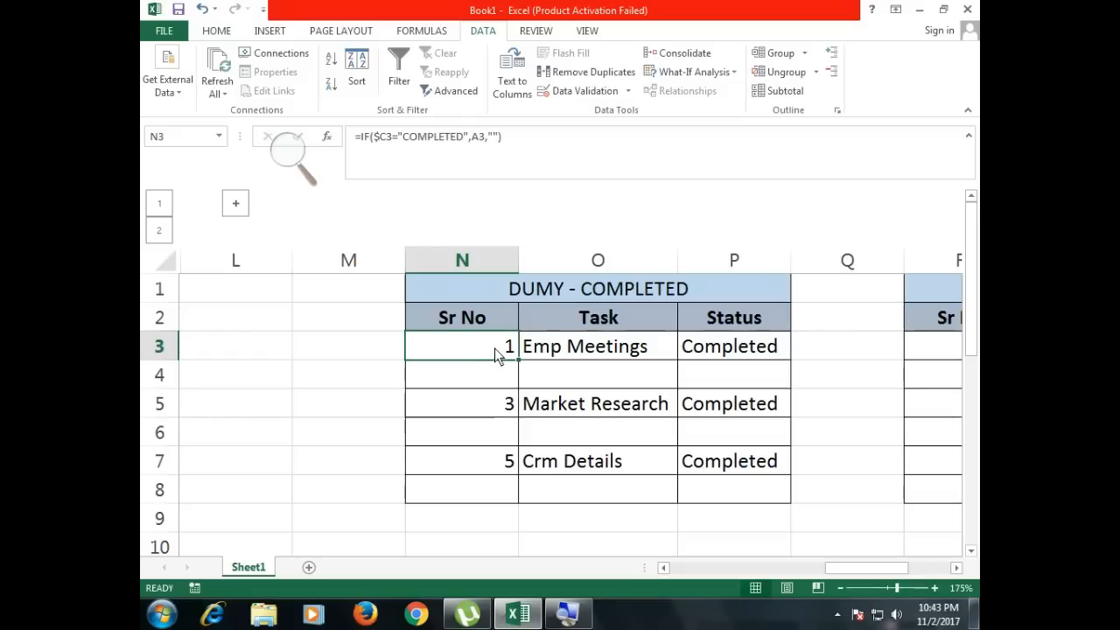
pyautogui.doubleClick(496, 354)
pyautogui.moveTo(670, 348); pyautogui.dragTo(408, 346)
pyautogui.hotkey('ctrl', 'c')
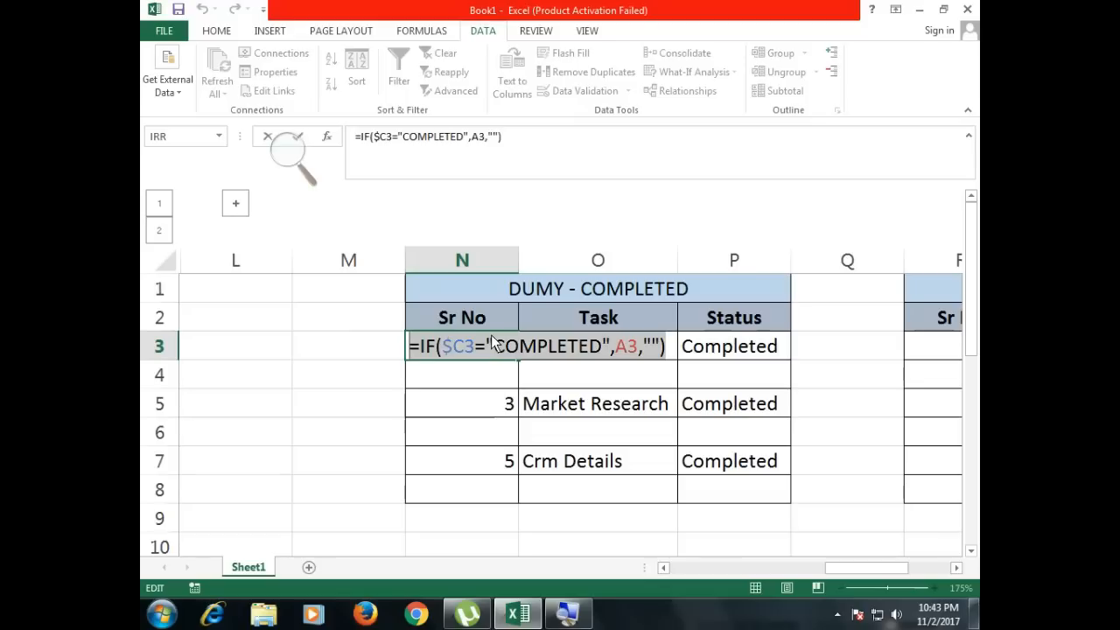
pyautogui.press('Escape')
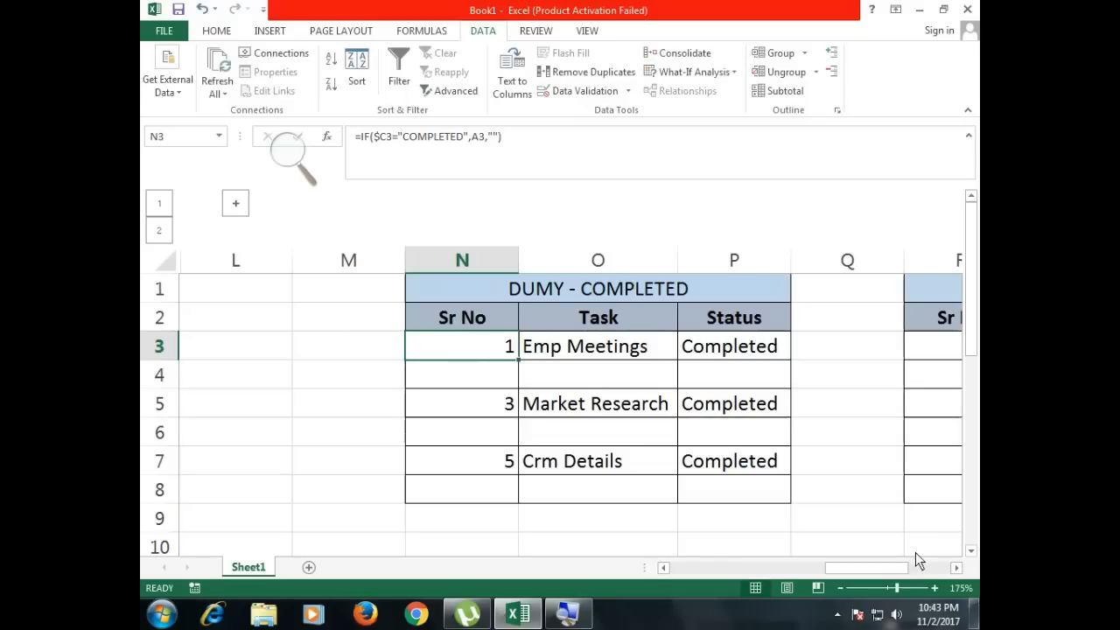
pyautogui.click(952, 572)
pyautogui.click(953, 571)
pyautogui.click(952, 571)
pyautogui.click(620, 351)
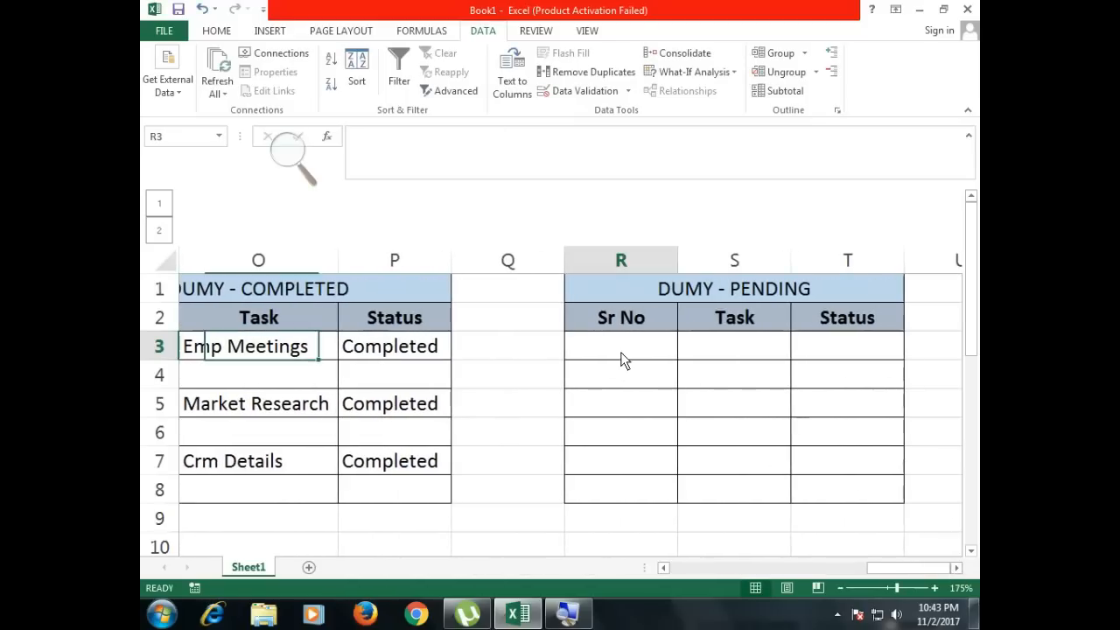
pyautogui.hotkey('ctrl', 'v')
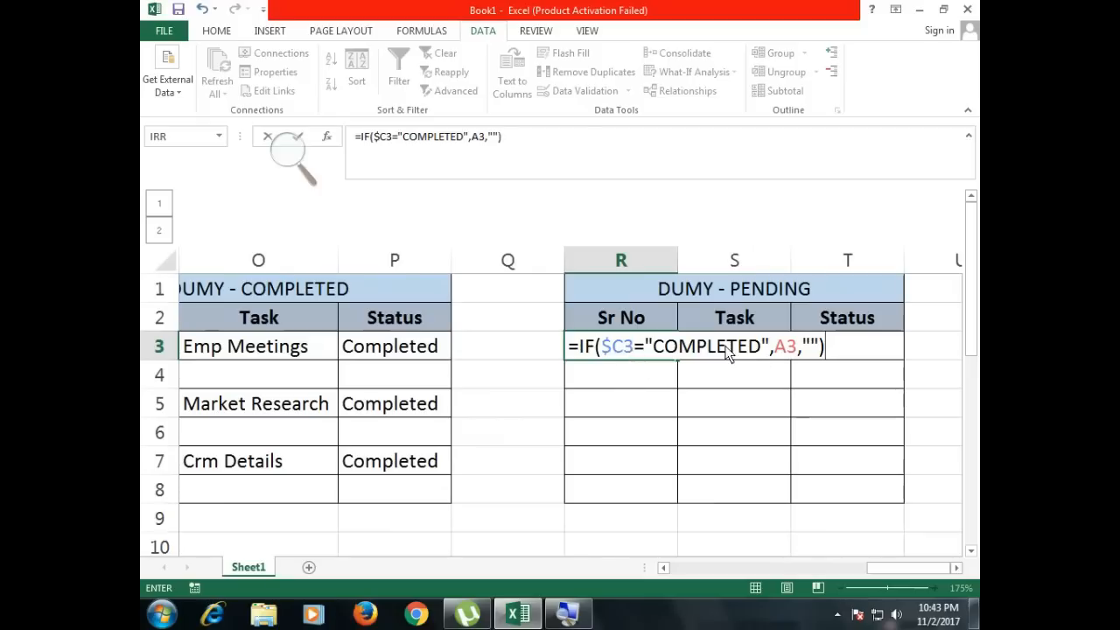
# Step: Replace COMPLETED with PENDING in the R3 formula's logical test and enter it
pyautogui.moveTo(758, 347); pyautogui.dragTo(658, 347)
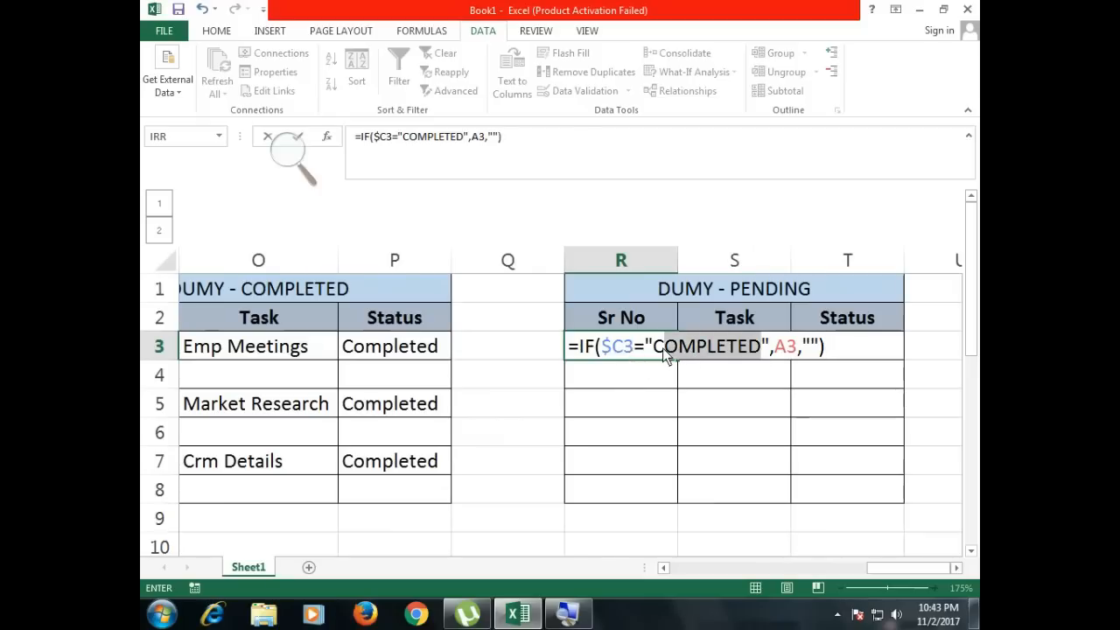
pyautogui.write('PENDING')
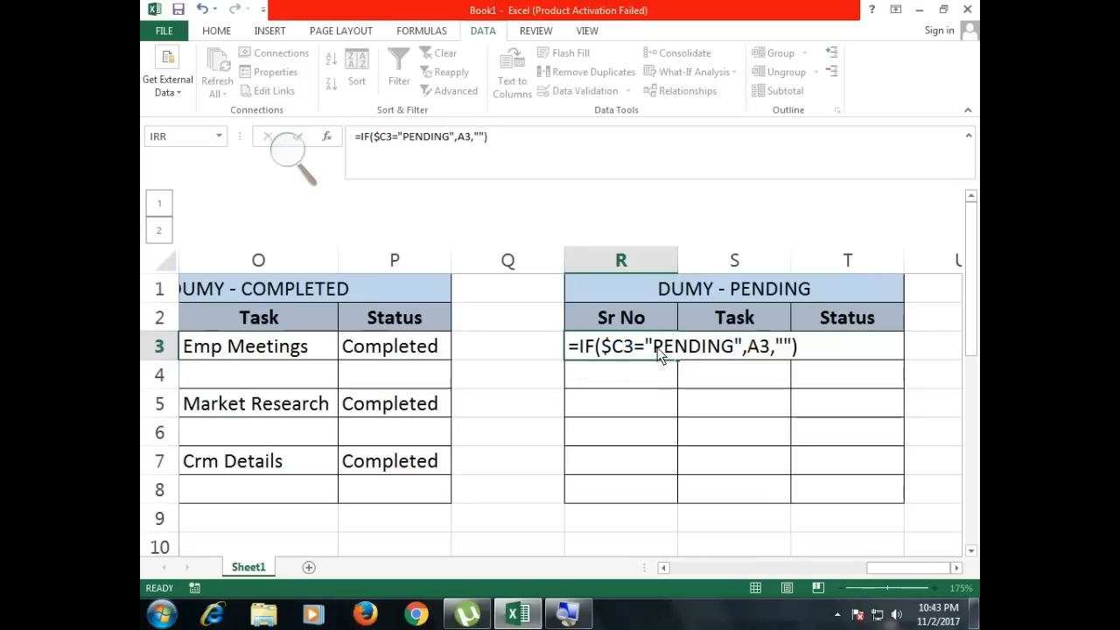
pyautogui.press('Return')
# Step: Fill the R3 formula across and down to T8, and autofit the Task column S
pyautogui.click(657, 348)
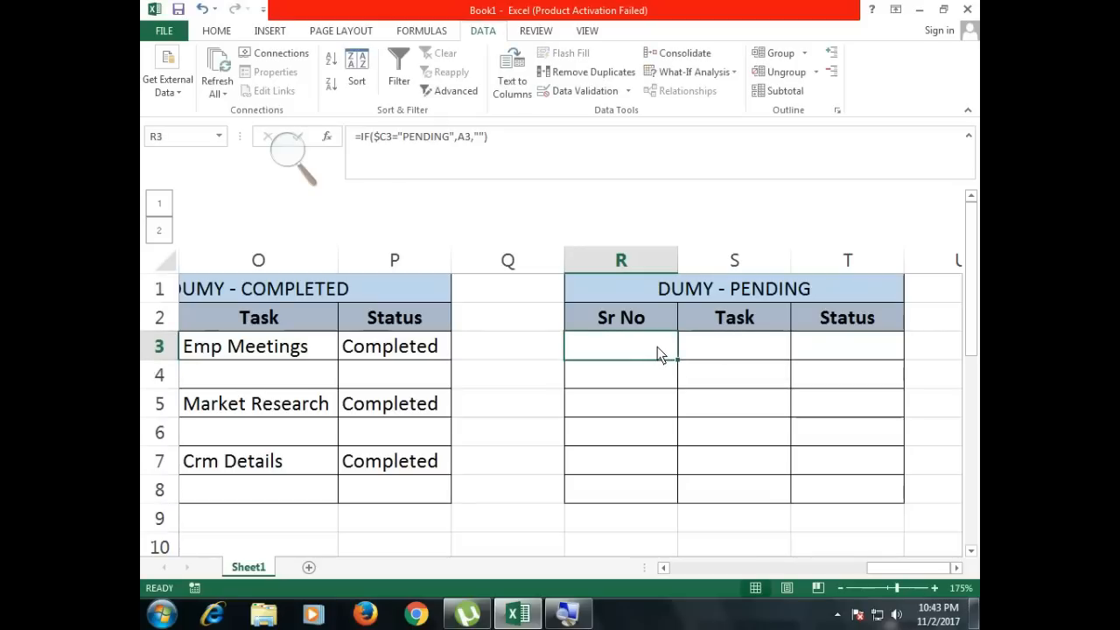
pyautogui.moveTo(678, 360); pyautogui.dragTo(912, 498)
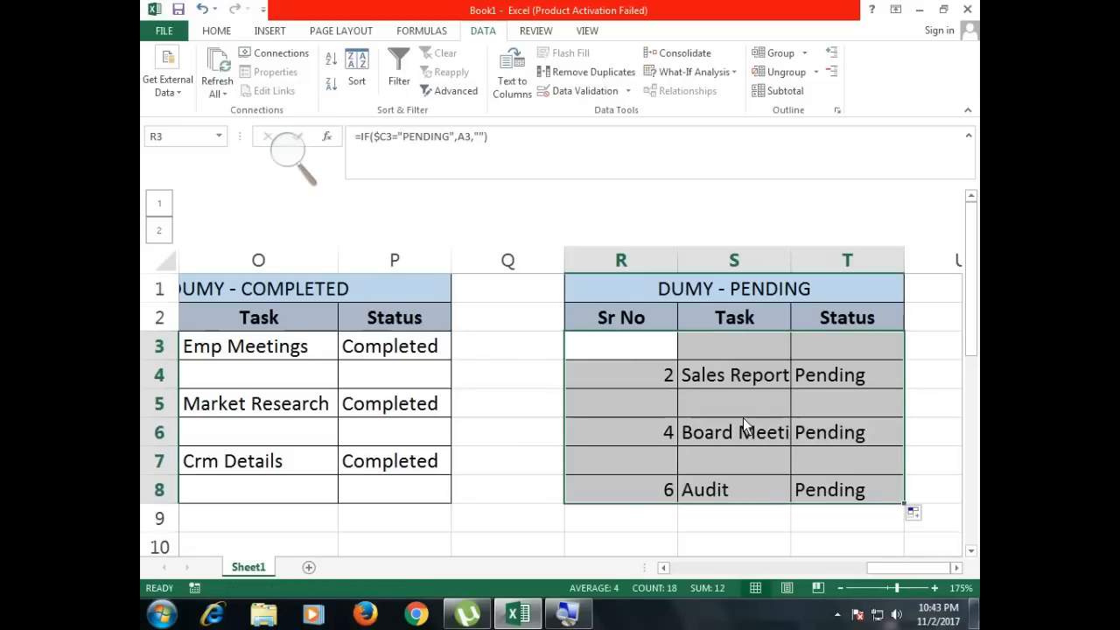
pyautogui.click(646, 354)
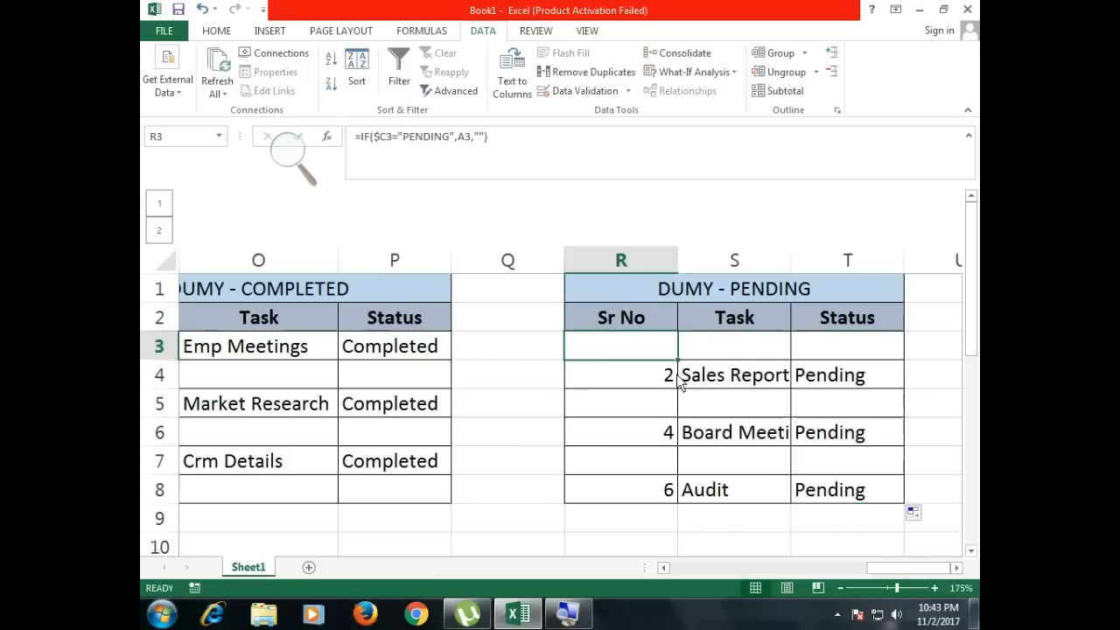
pyautogui.click(672, 379)
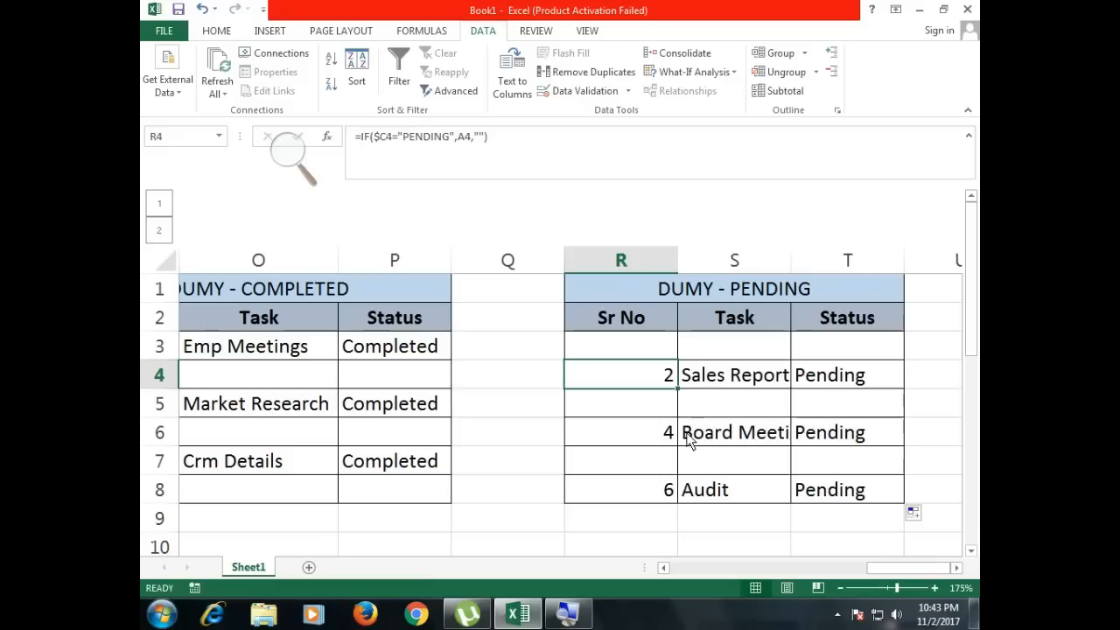
pyautogui.click(723, 381)
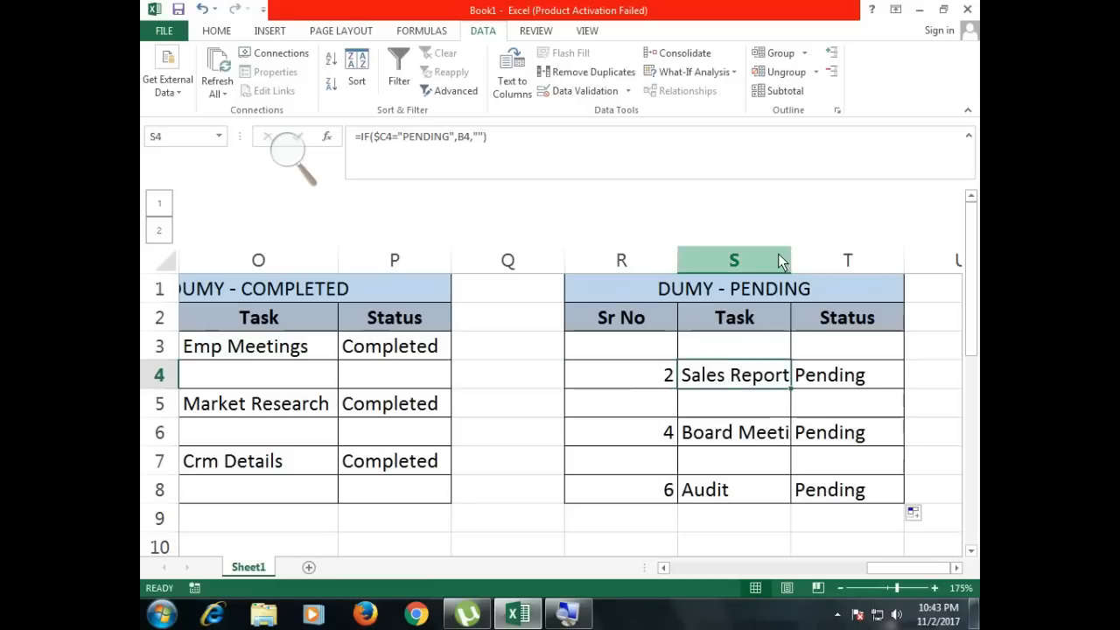
pyautogui.doubleClick(790, 254)
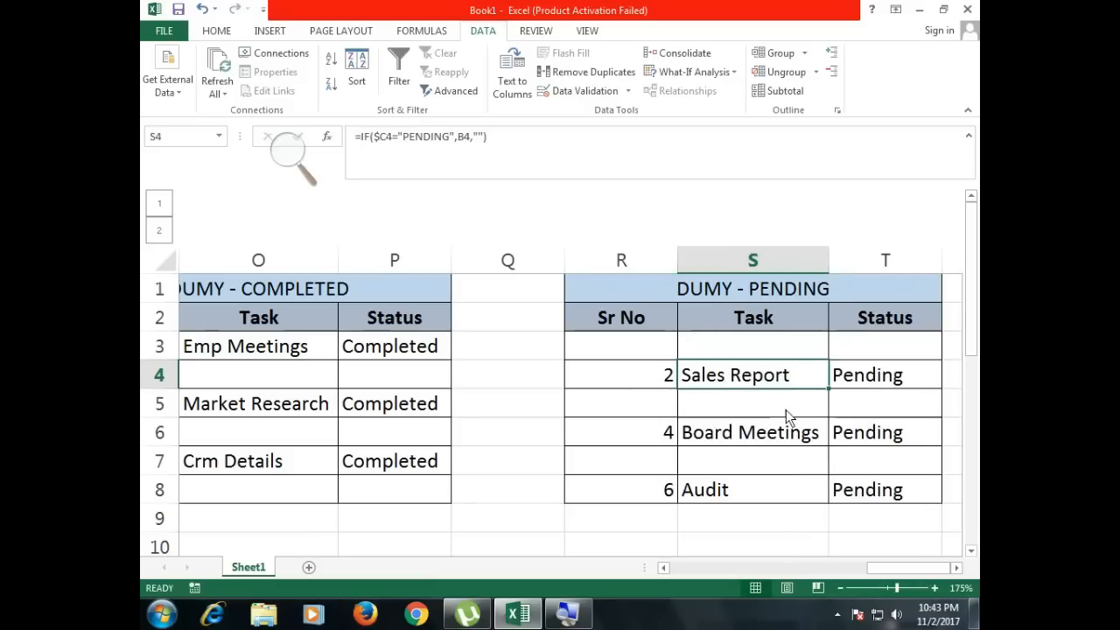
pyautogui.moveTo(667, 377); pyautogui.dragTo(845, 490)
pyautogui.click(365, 349)
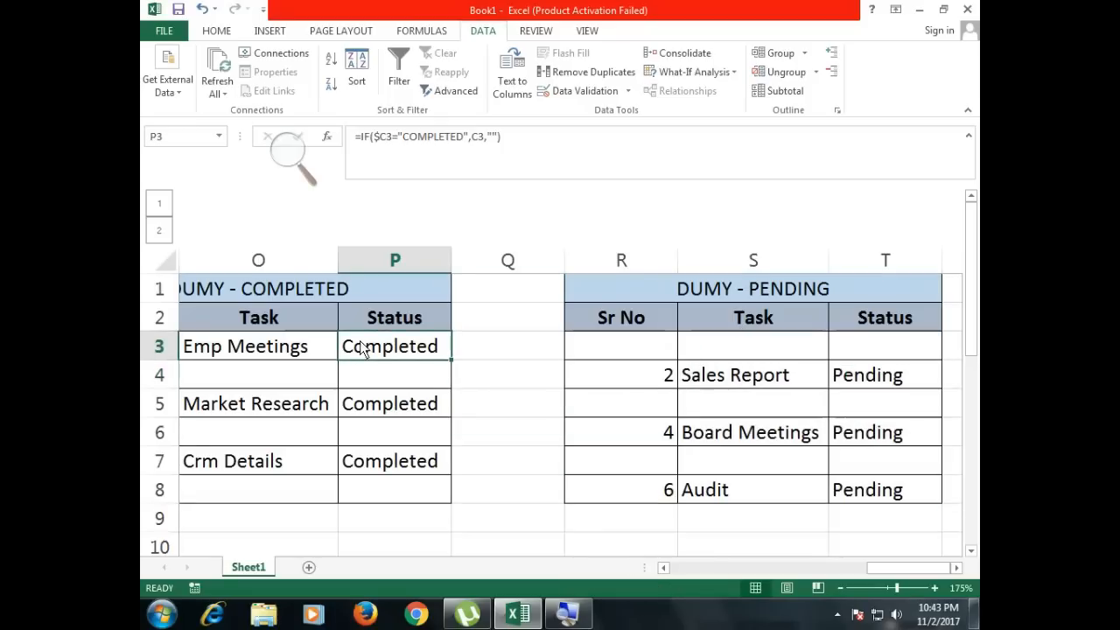
# Step: Set the status of Emp Meetings in C3 of the MONTHLY TASK table to Pending
pyautogui.click(664, 570)
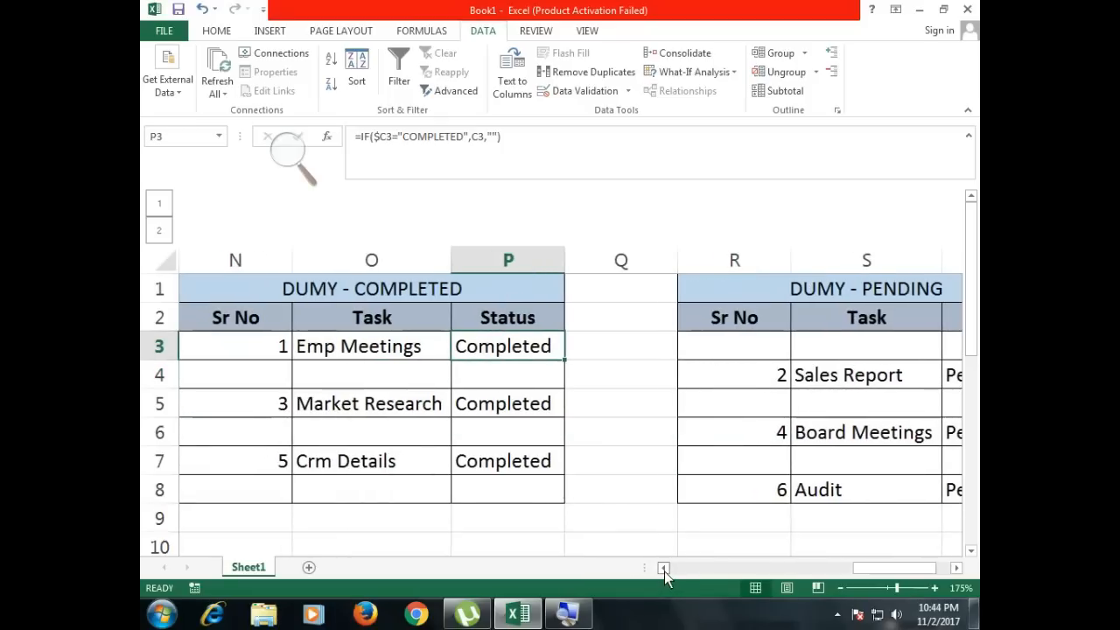
pyautogui.click(664, 569)
pyautogui.click(665, 570)
pyautogui.click(665, 570)
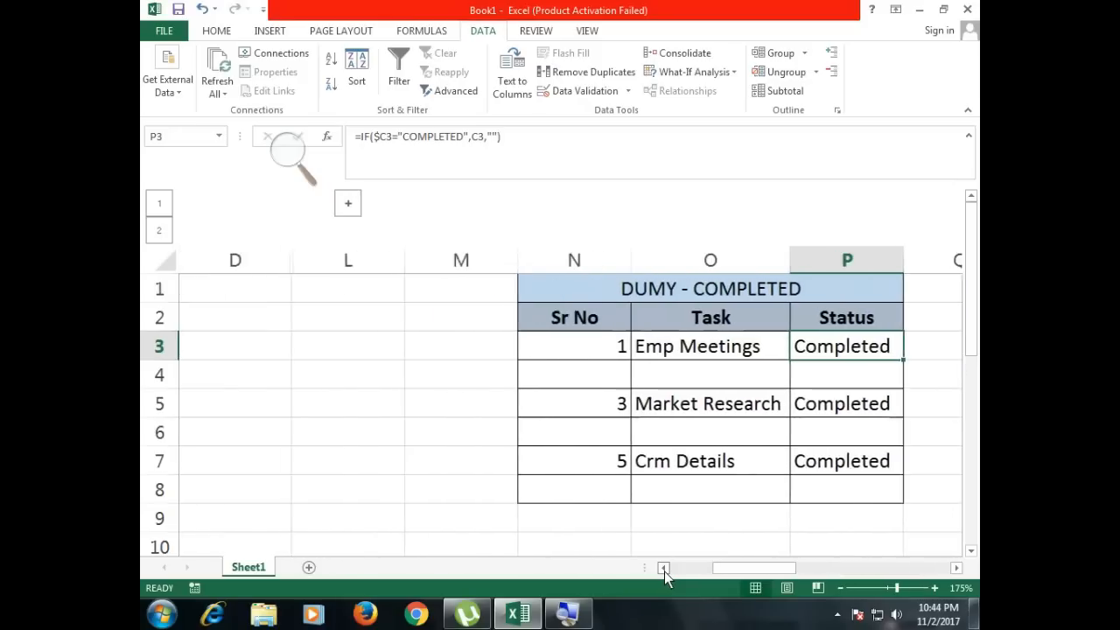
pyautogui.click(665, 569)
pyautogui.click(665, 569)
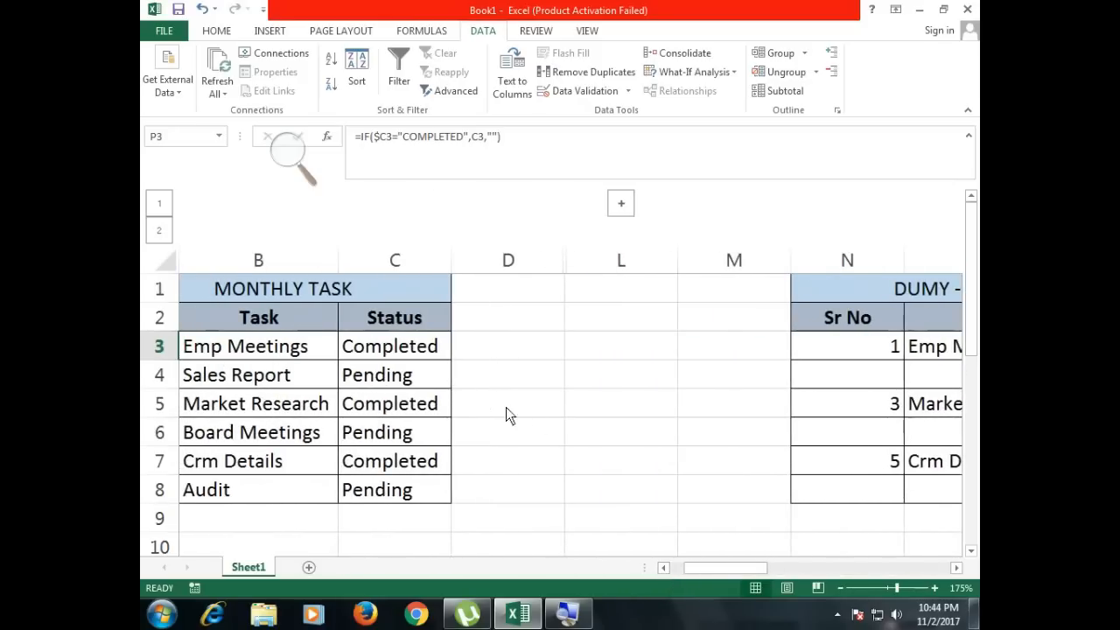
pyautogui.click(405, 348)
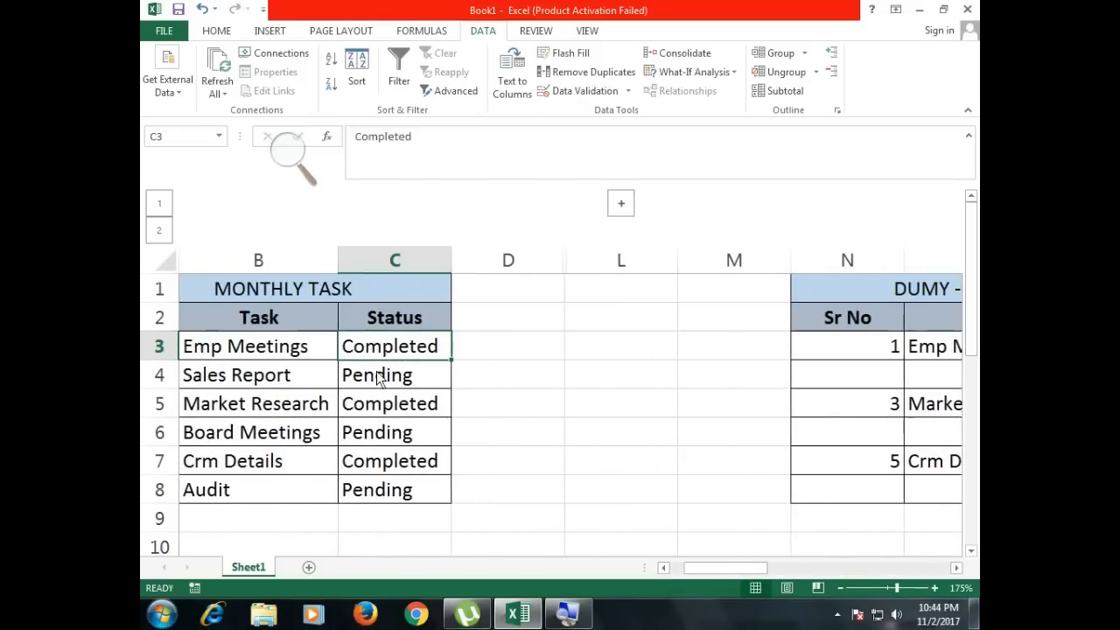
pyautogui.scroll(-2, 372, 398)
pyautogui.scroll(-1, 369, 401)
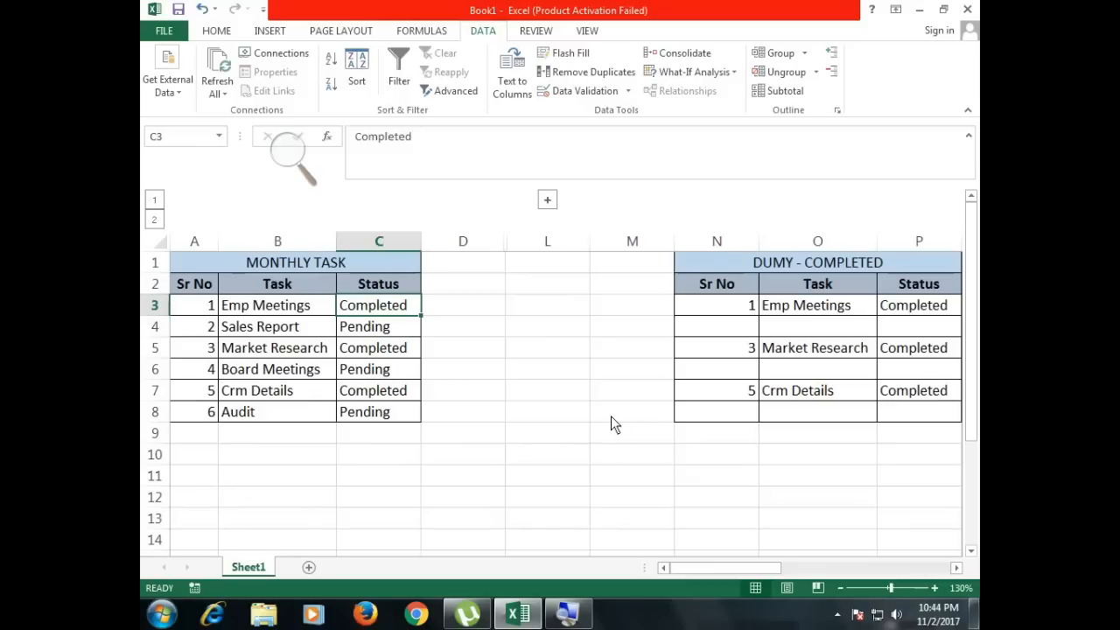
pyautogui.write('Pe')
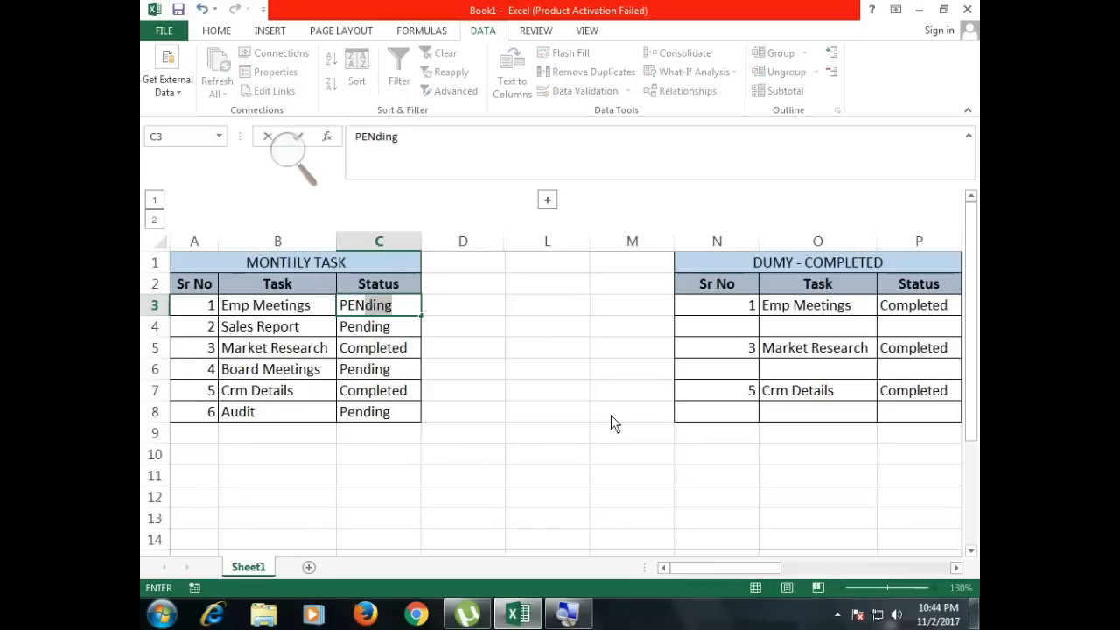
pyautogui.press('Return')
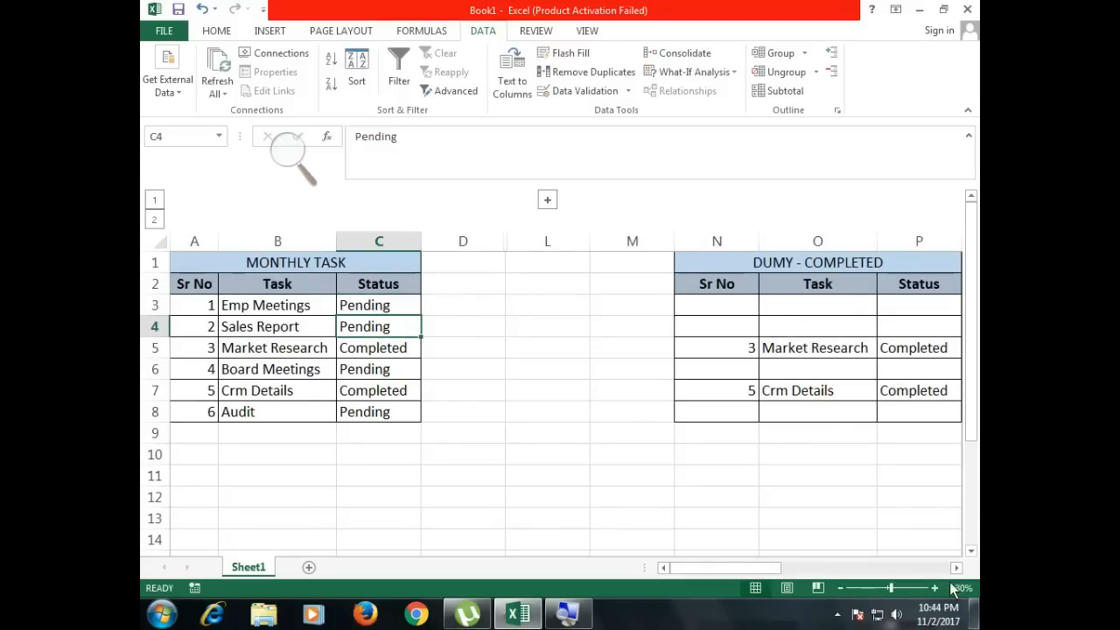
# Step: Set the status of Emp Meetings in C3 of the MONTHLY TASK table to Completed
pyautogui.moveTo(767, 569); pyautogui.dragTo(675, 567)
pyautogui.click(416, 311)
pyautogui.write('CO')
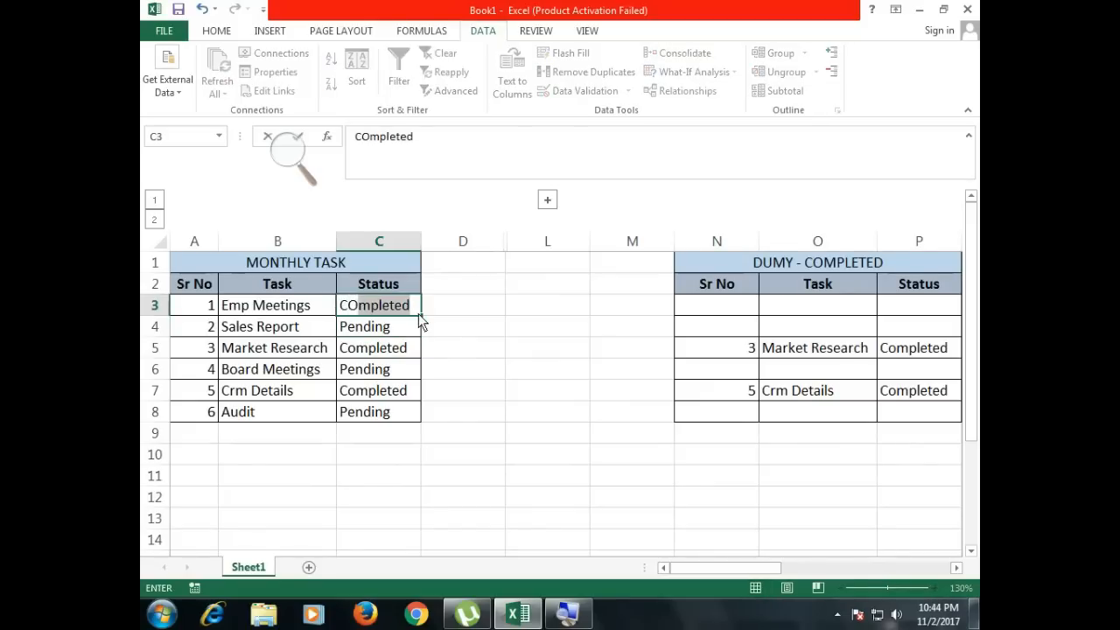
pyautogui.press('Return')
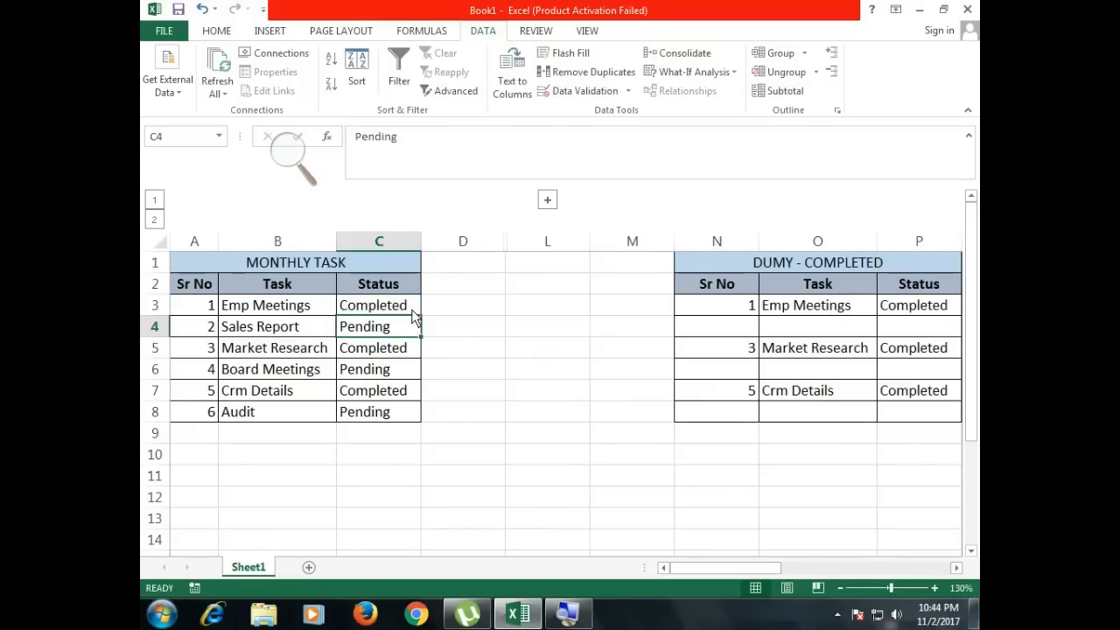
# Step: Check both DUMY tables after the status change and examine the blank rows 4, 6 and 8 of DUMY - COMPLETED
pyautogui.moveTo(735, 574); pyautogui.dragTo(872, 565)
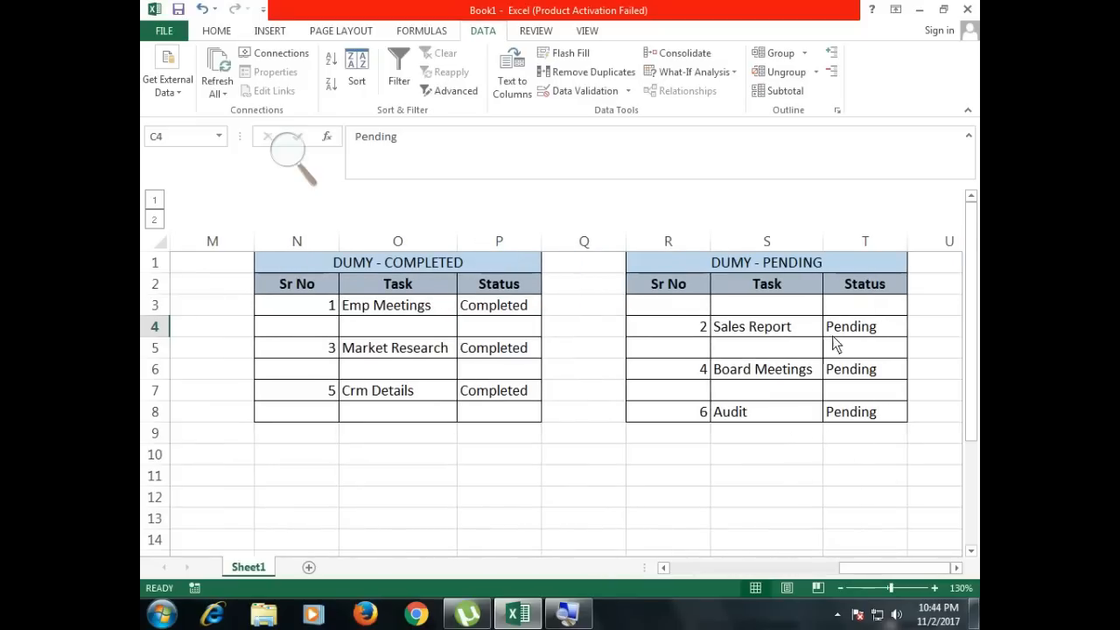
pyautogui.moveTo(863, 567); pyautogui.dragTo(705, 569)
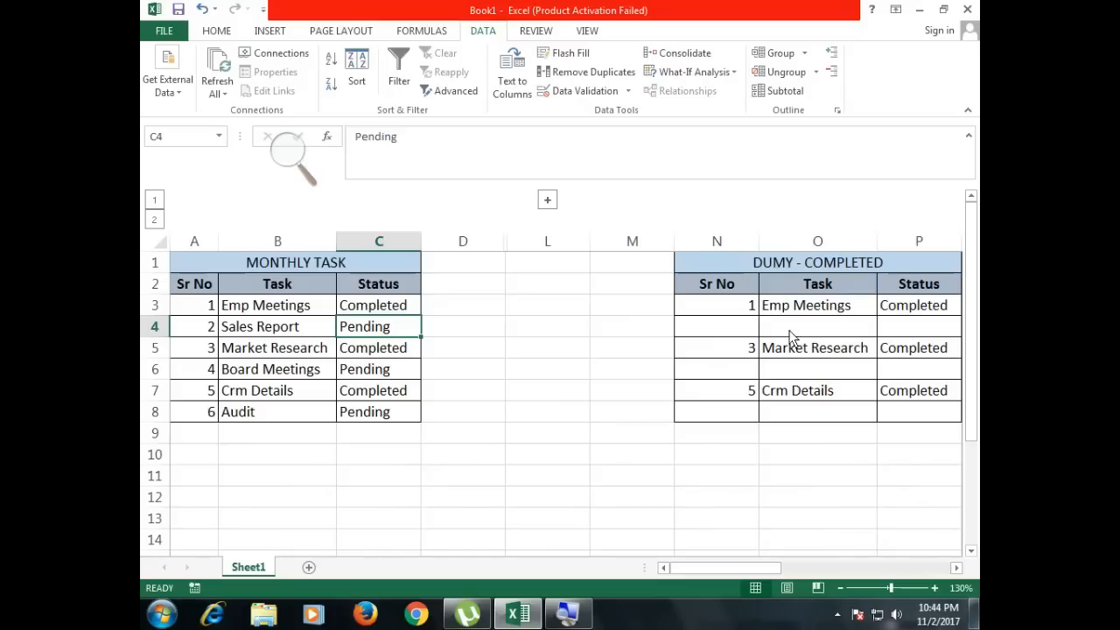
pyautogui.moveTo(732, 327); pyautogui.dragTo(900, 325)
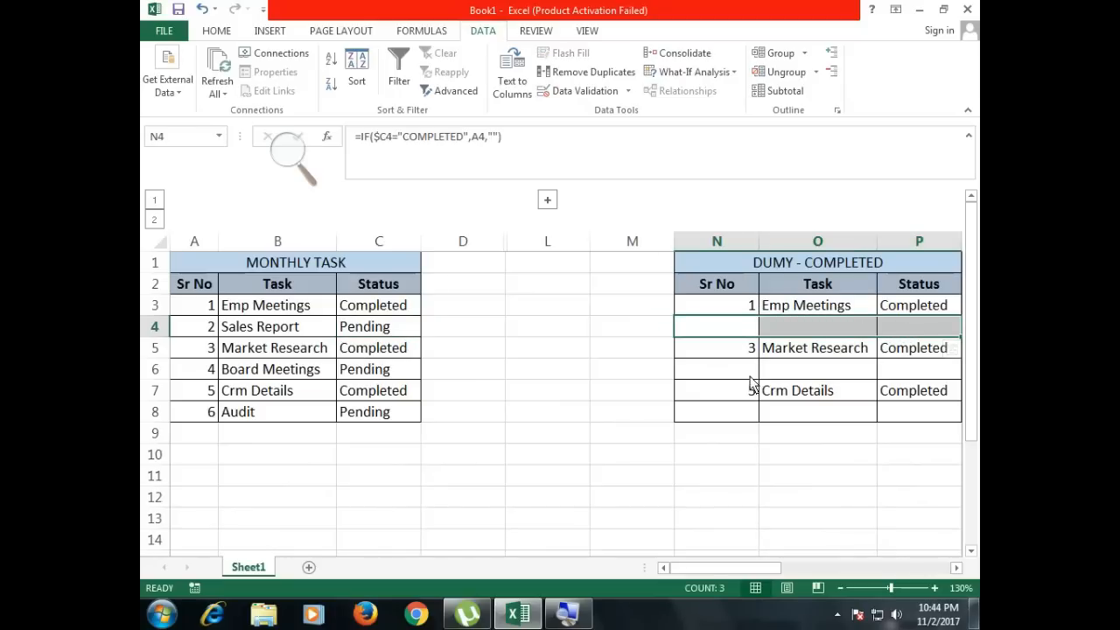
pyautogui.moveTo(749, 375); pyautogui.dragTo(892, 371)
pyautogui.moveTo(741, 413); pyautogui.dragTo(922, 420)
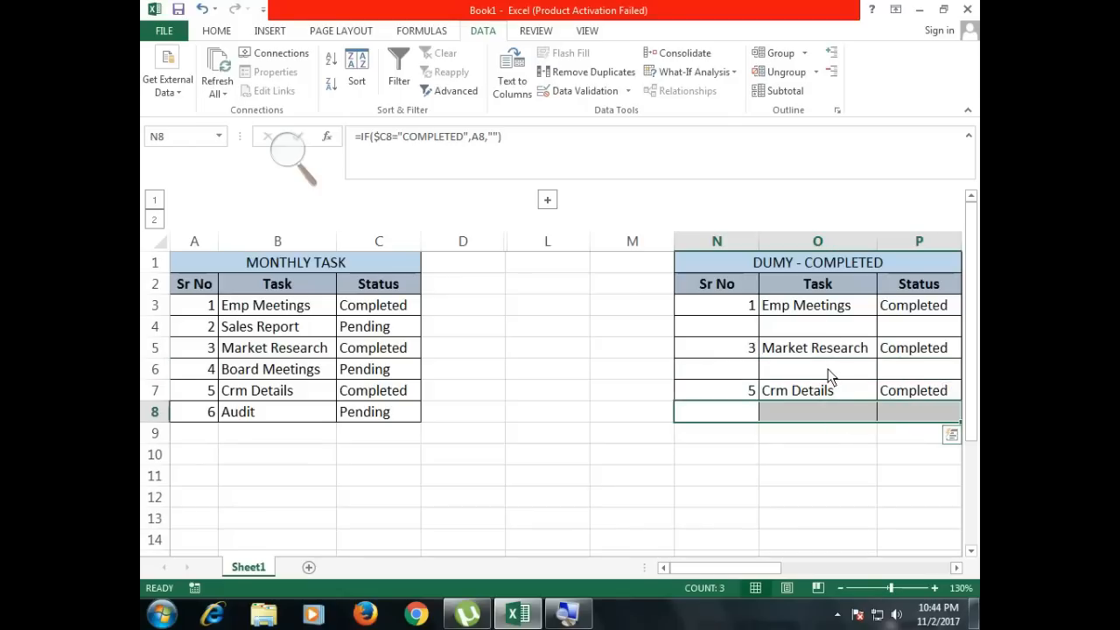
# Step: Expand the grouped columns holding the COMPLETED and PENDING tables and select E3, the first Sr No cell under COMPLETED
pyautogui.click(547, 202)
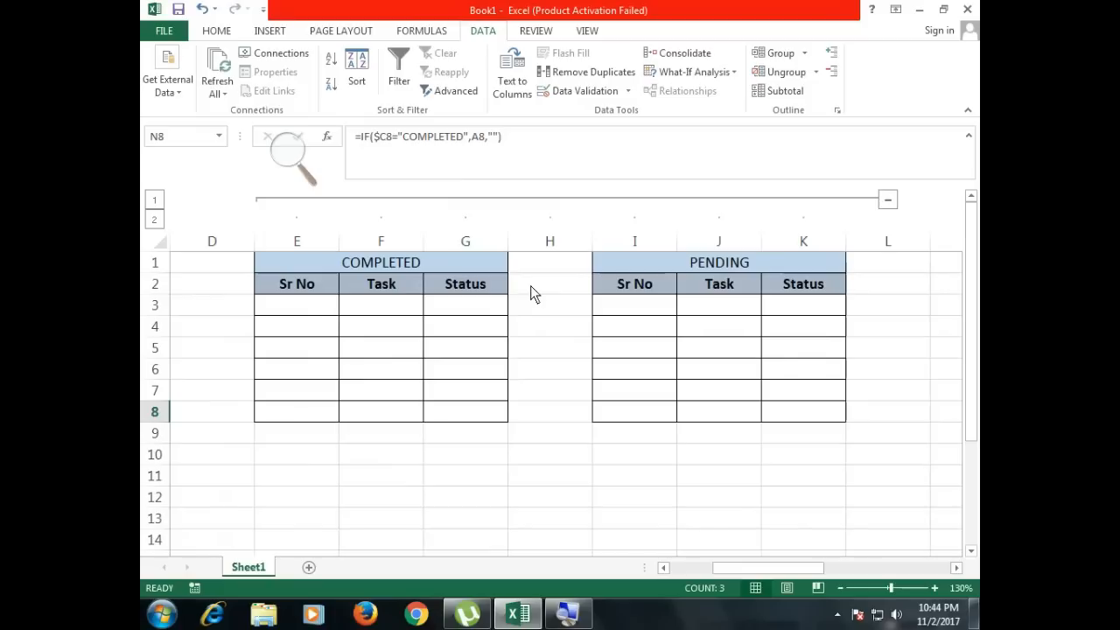
pyautogui.moveTo(401, 262); pyautogui.dragTo(443, 433)
pyautogui.moveTo(681, 263); pyautogui.dragTo(740, 412)
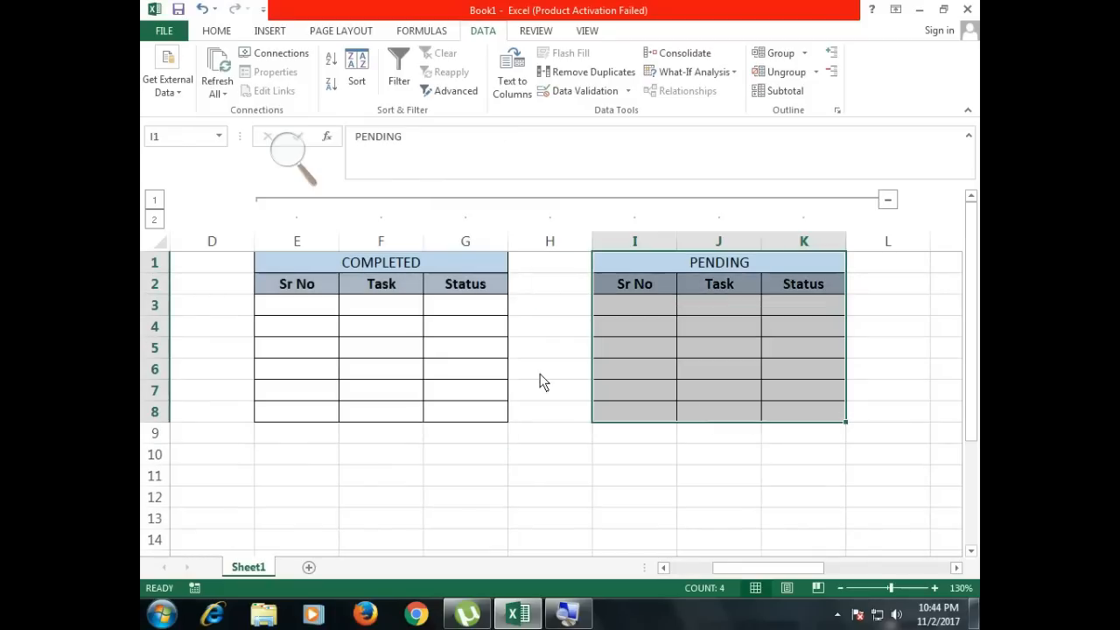
pyautogui.click(278, 313)
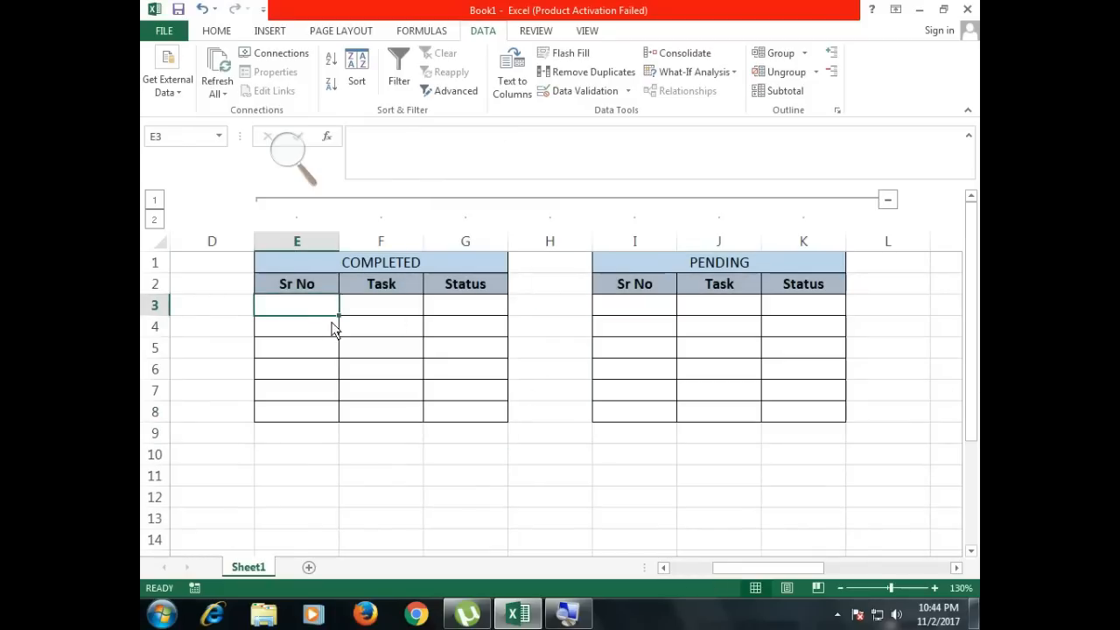
# Step: Examine the Sr No entries in column N of the DUMY - COMPLETED table and the blank rows between them
pyautogui.click(956, 568)
pyautogui.click(957, 568)
pyautogui.click(957, 568)
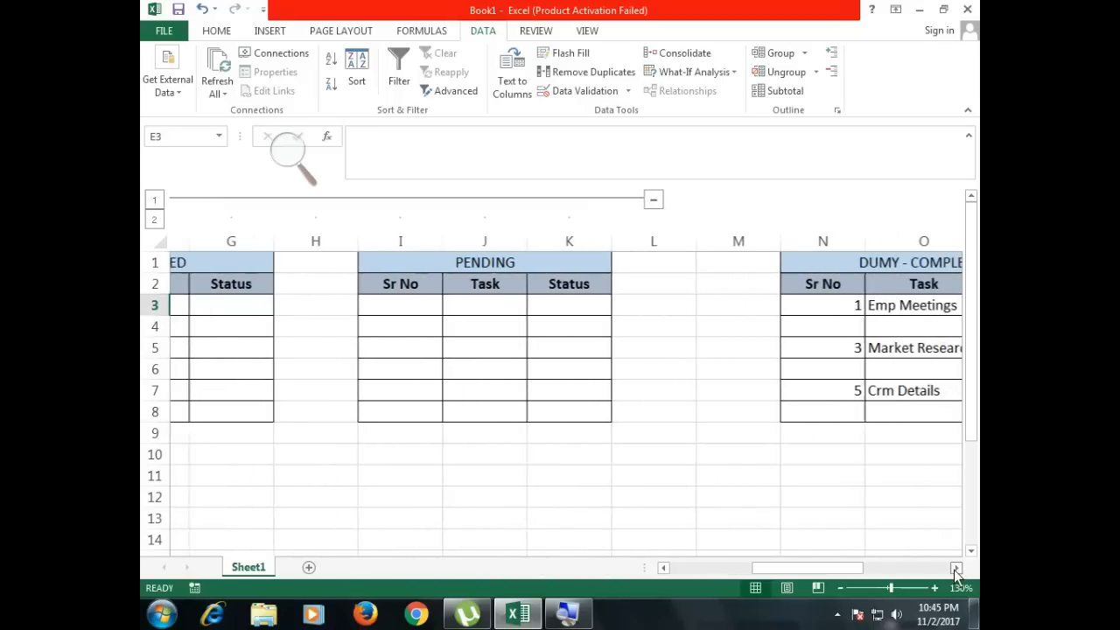
pyautogui.click(957, 568)
pyautogui.click(957, 568)
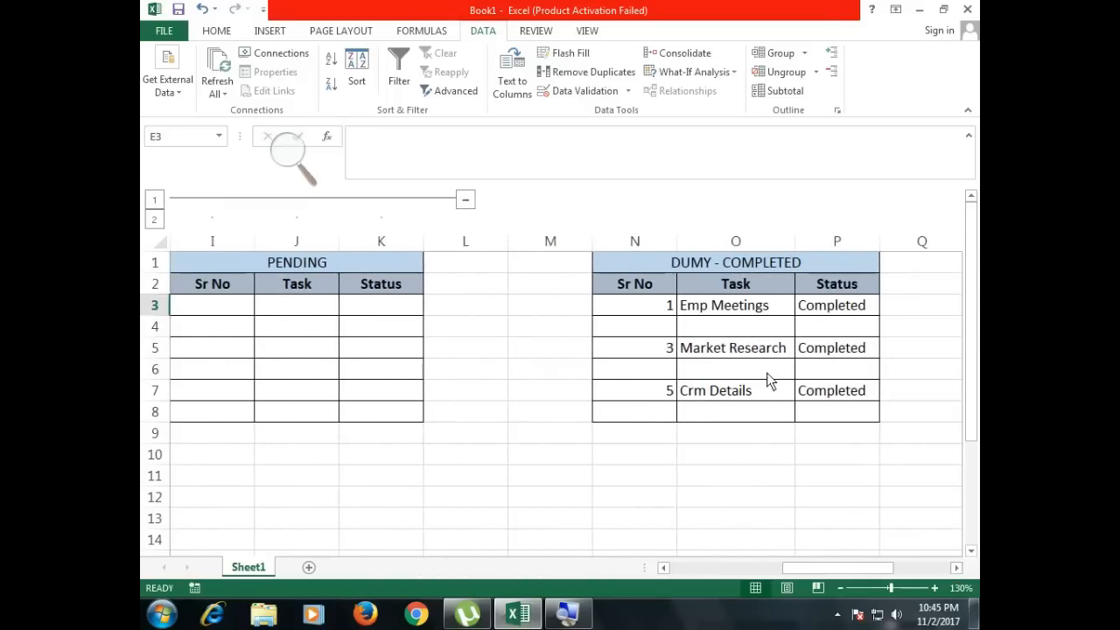
pyautogui.click(657, 312)
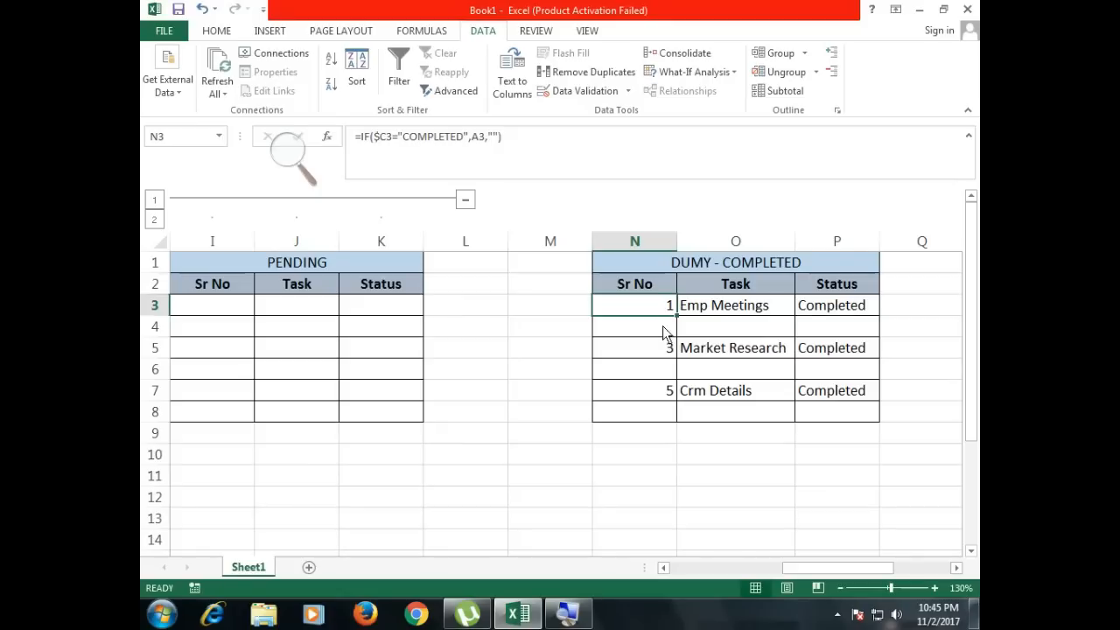
pyautogui.click(665, 349)
pyautogui.click(666, 390)
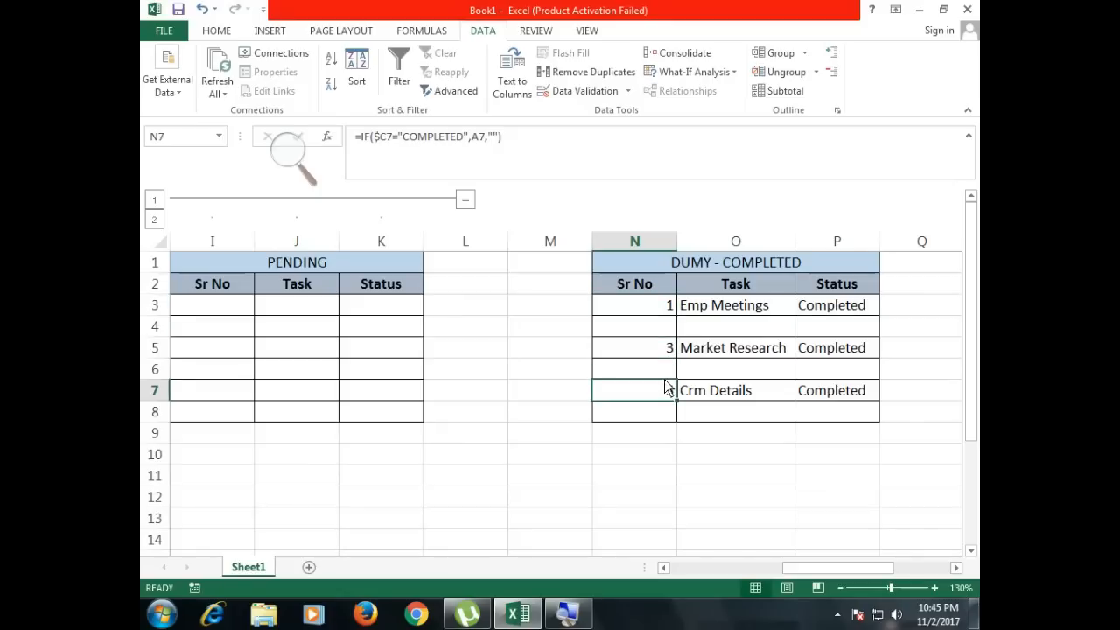
pyautogui.click(668, 315)
pyautogui.click(667, 350)
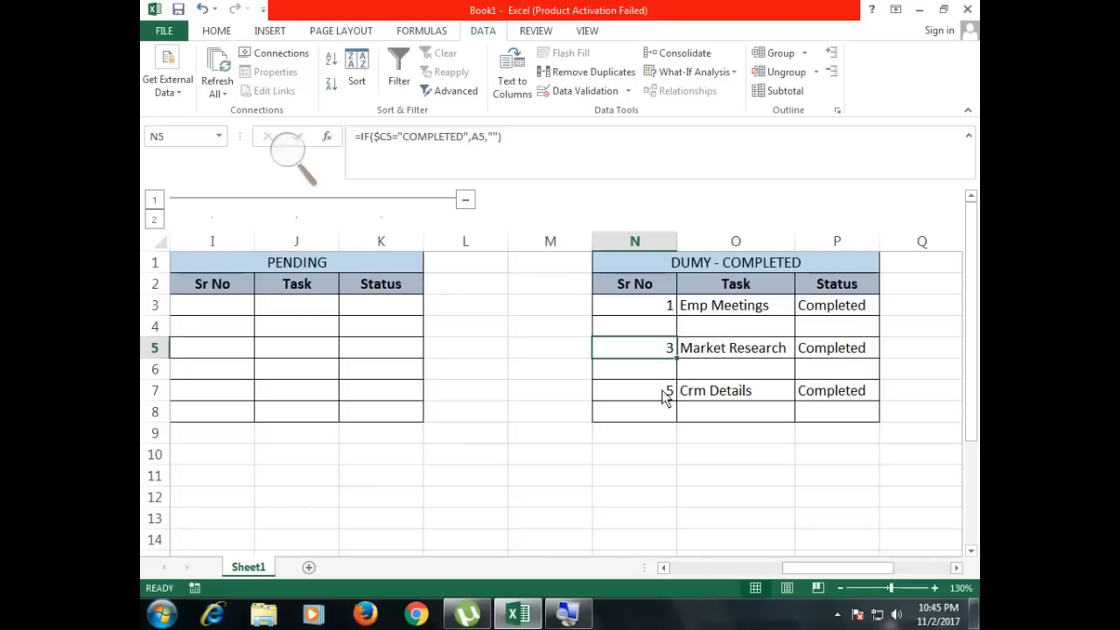
pyautogui.click(666, 391)
pyautogui.click(668, 313)
pyautogui.click(669, 348)
pyautogui.click(671, 331)
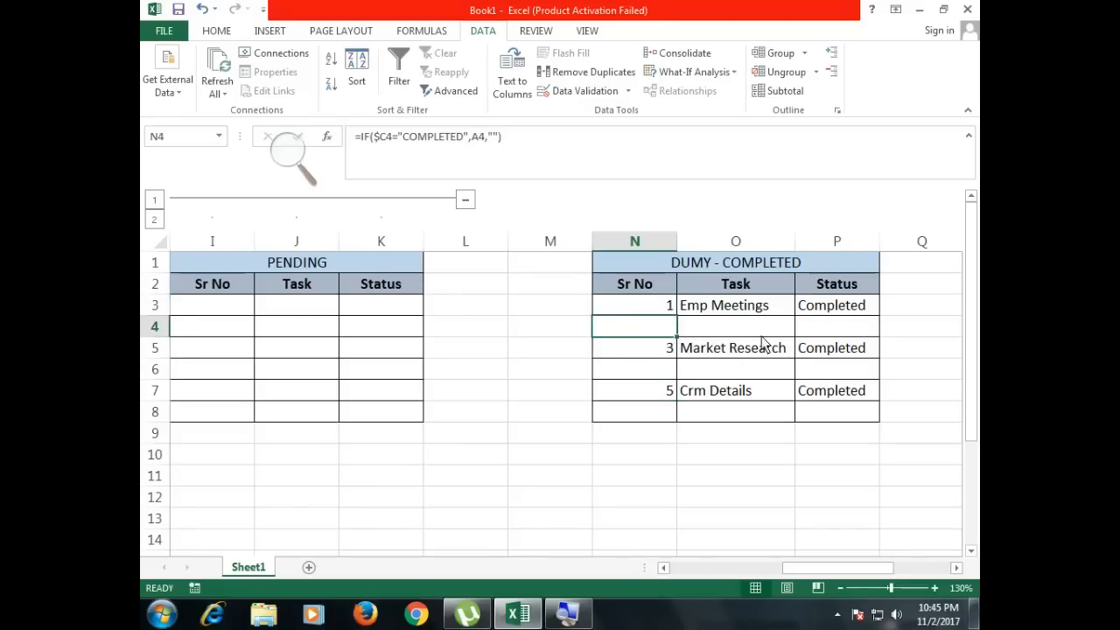
pyautogui.click(212, 326)
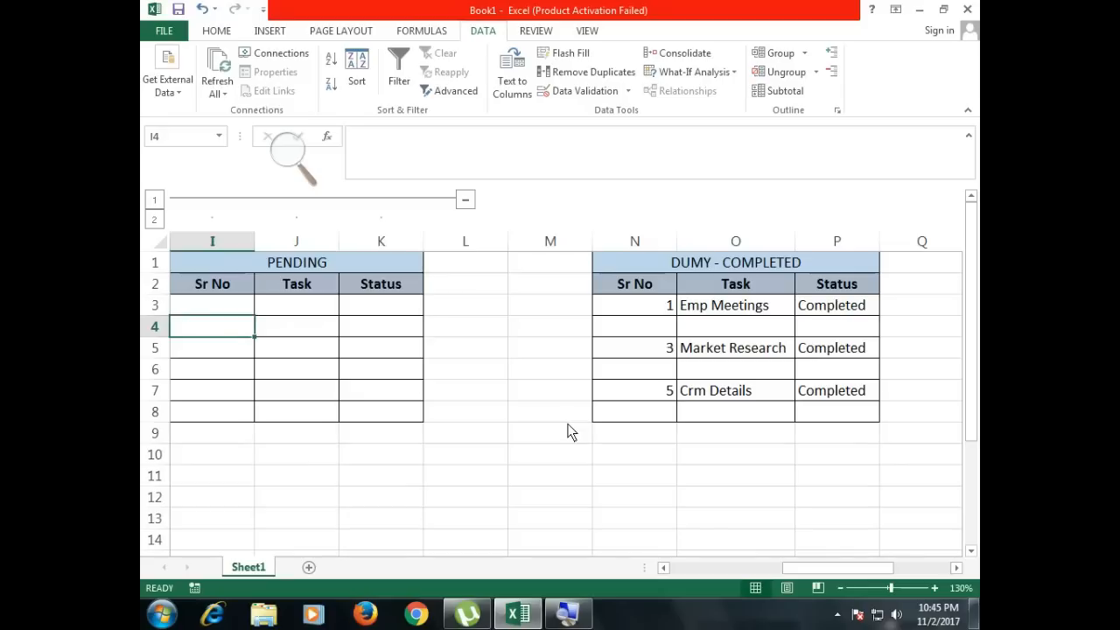
# Step: Enter the sample numbers 25, 12, 35 and 85 in cells E11 to E14 below the COMPLETED table
pyautogui.moveTo(799, 569); pyautogui.dragTo(701, 568)
pyautogui.click(537, 475)
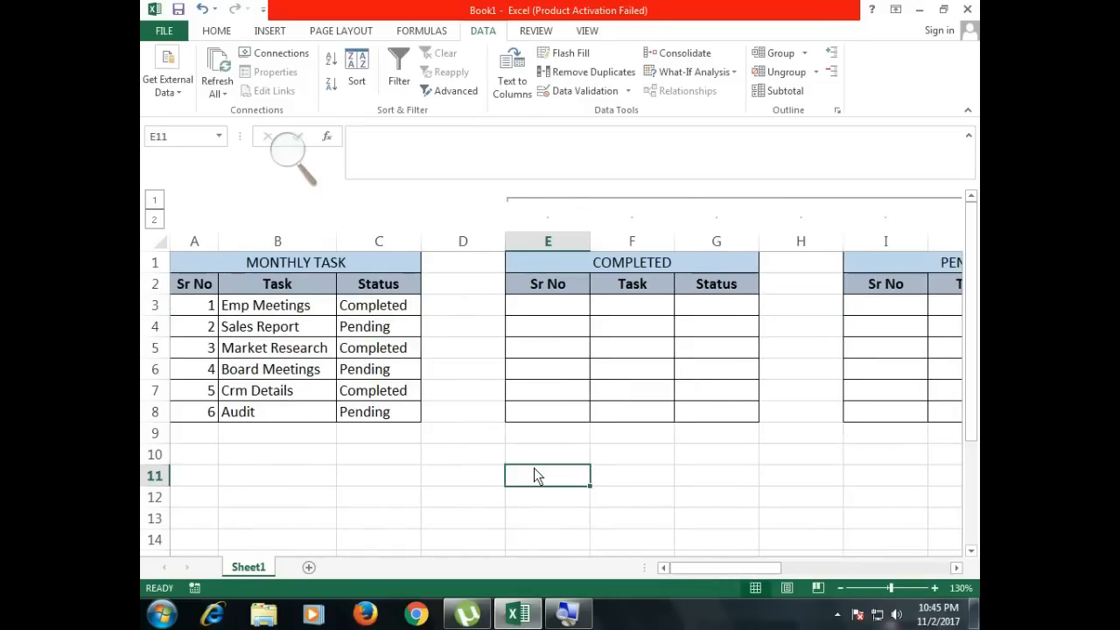
pyautogui.write('25')
pyautogui.press('Return')
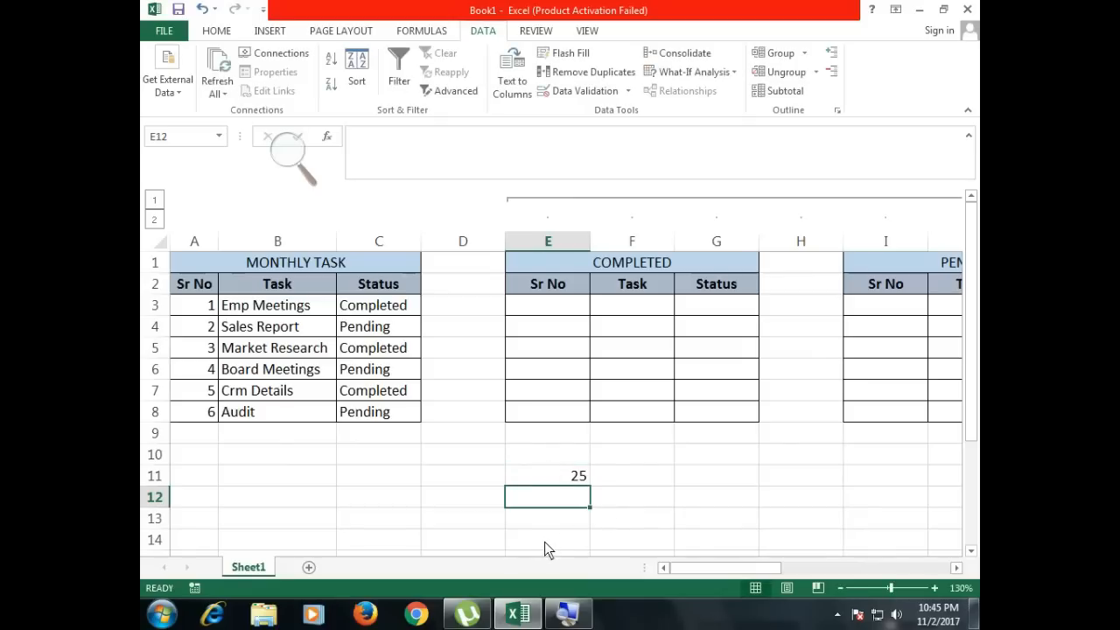
pyautogui.write('12')
pyautogui.press('Return')
pyautogui.write('35')
pyautogui.press('Return')
pyautogui.write('85')
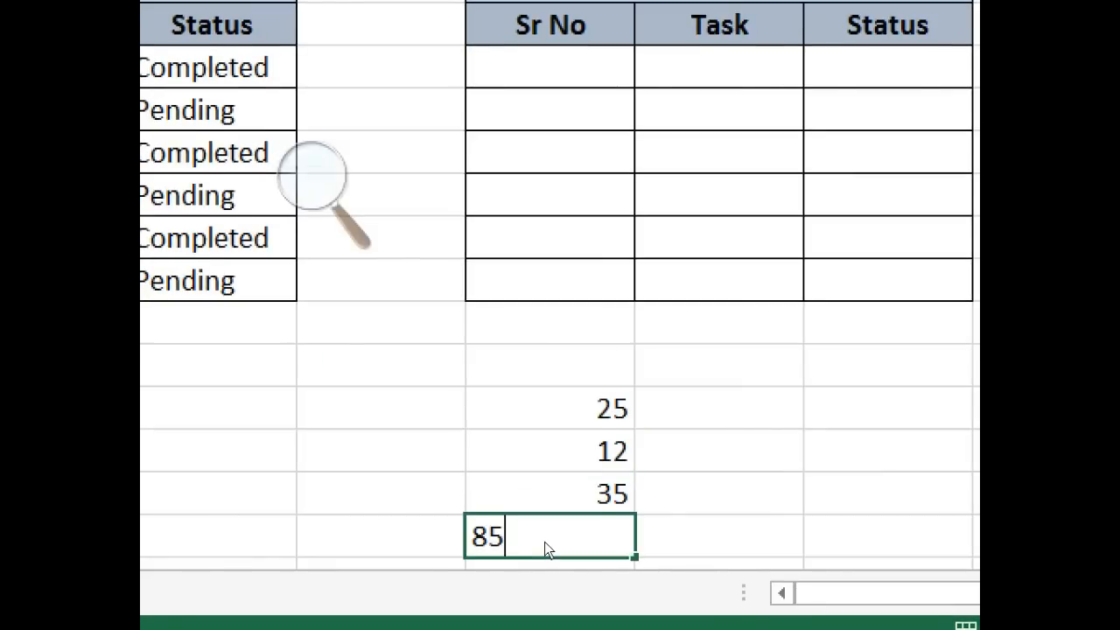
pyautogui.press('Return')
# Step: Try a MIN formula over the sample numbers in F11 and clear it again
pyautogui.click(717, 365)
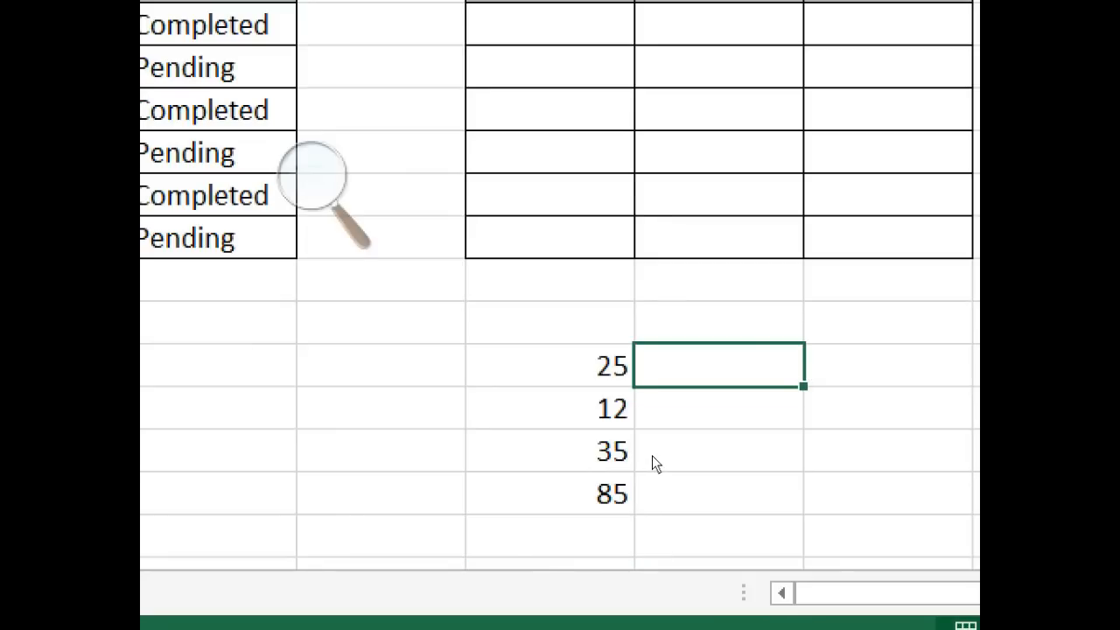
pyautogui.write('=MIN(')
pyautogui.moveTo(569, 368); pyautogui.dragTo(562, 515)
pyautogui.press('Return')
pyautogui.press('Up')
pyautogui.press('Delete')
# Step: Enter =SMALL(E11:E14,2) in F11 to return the second-smallest sample number
pyautogui.write('=SM')
pyautogui.press('Tab')
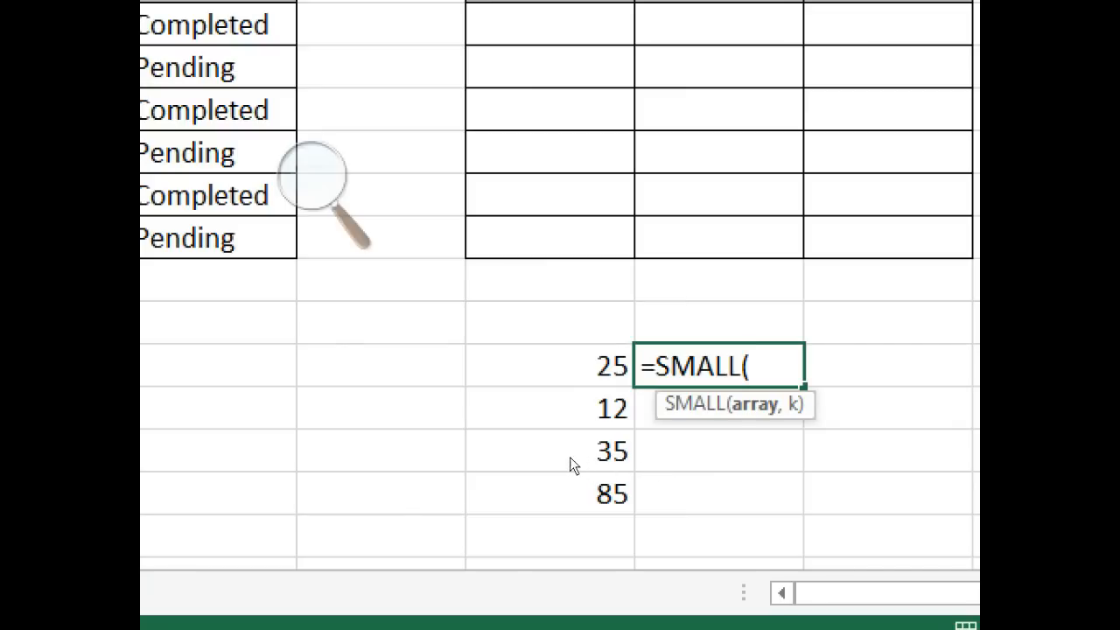
pyautogui.moveTo(568, 366); pyautogui.dragTo(570, 504)
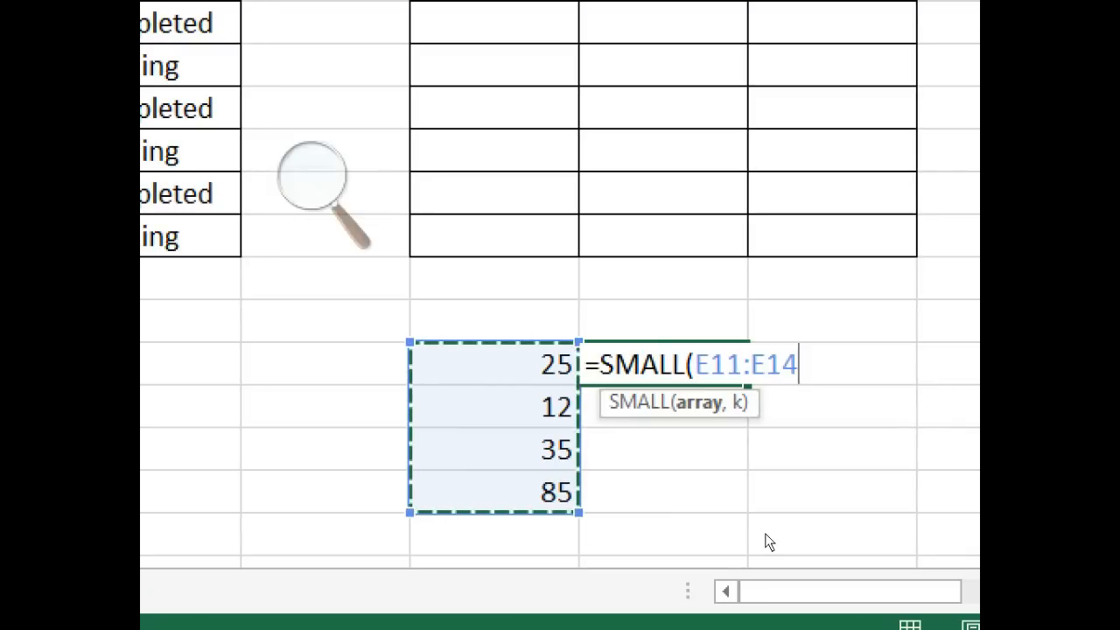
pyautogui.write(',')
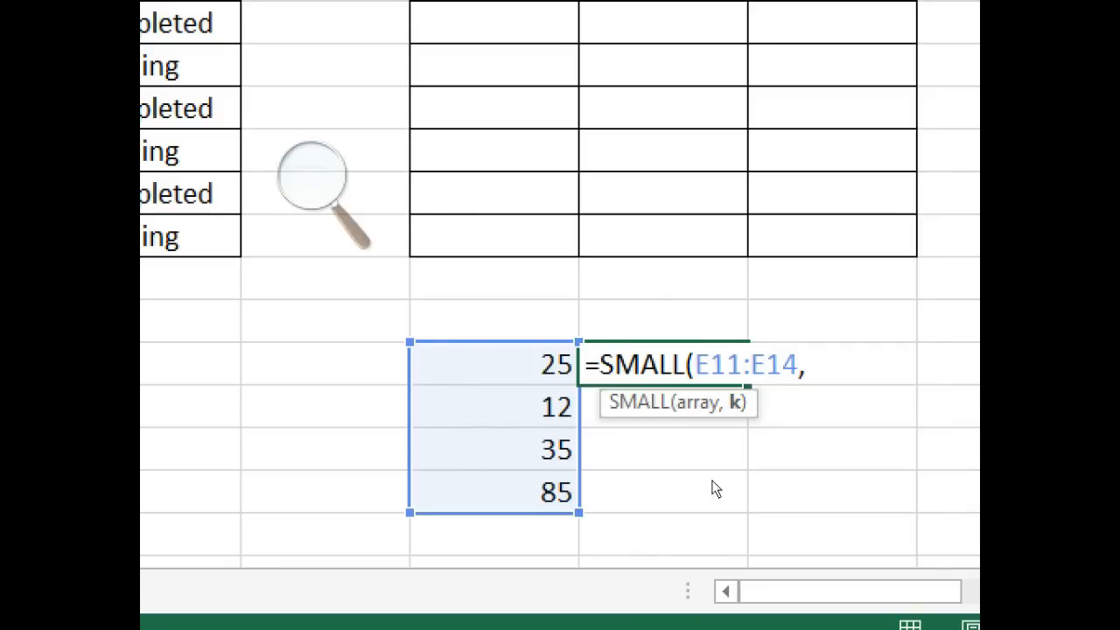
pyautogui.write('2)')
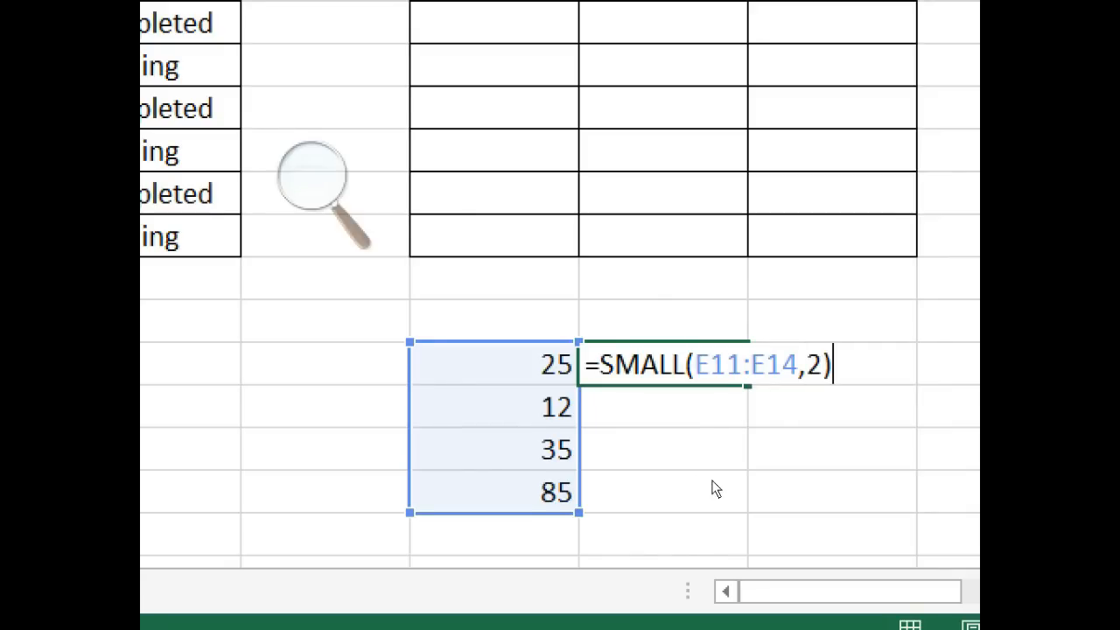
pyautogui.press('Return')
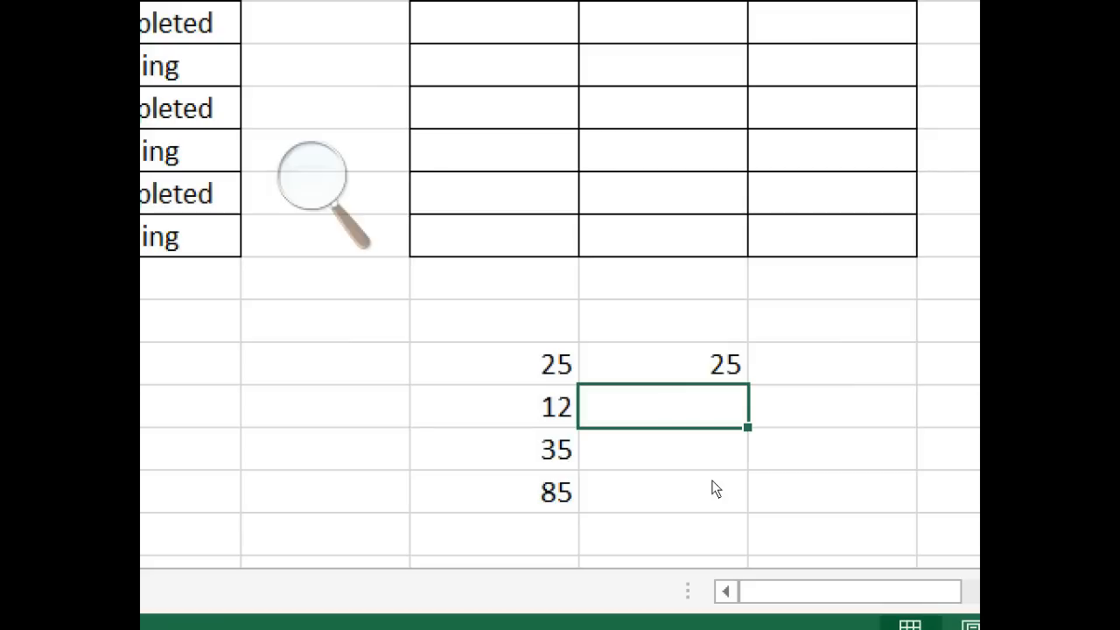
# Step: Change the k argument of the SMALL formula in F11 to 3
pyautogui.press('Up')
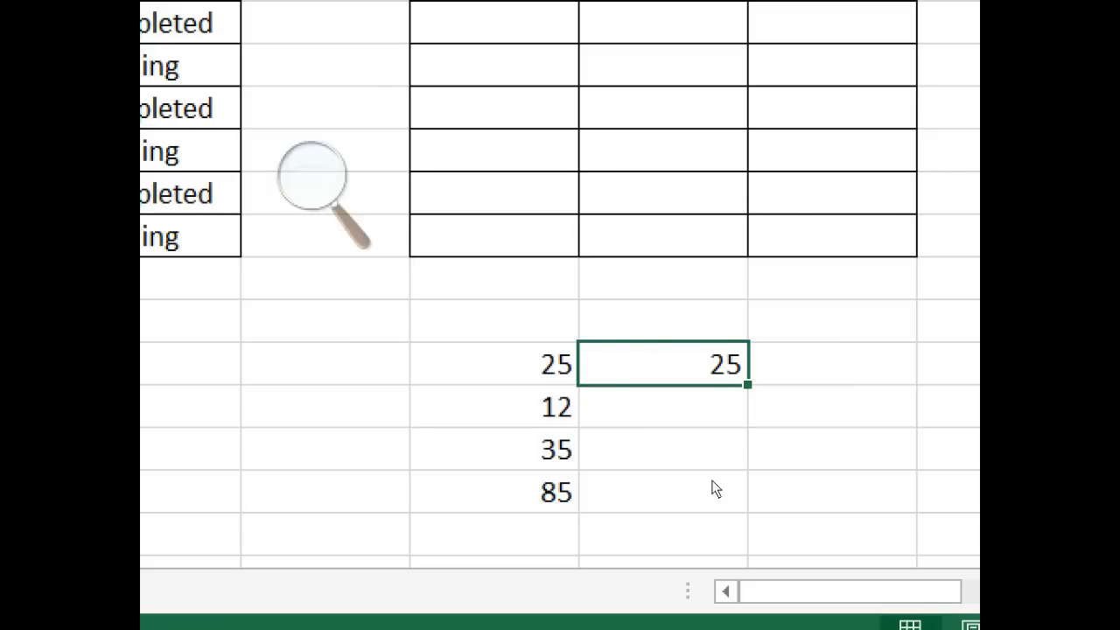
pyautogui.press('F2')
pyautogui.press('BackSpace')
pyautogui.press('BackSpace')
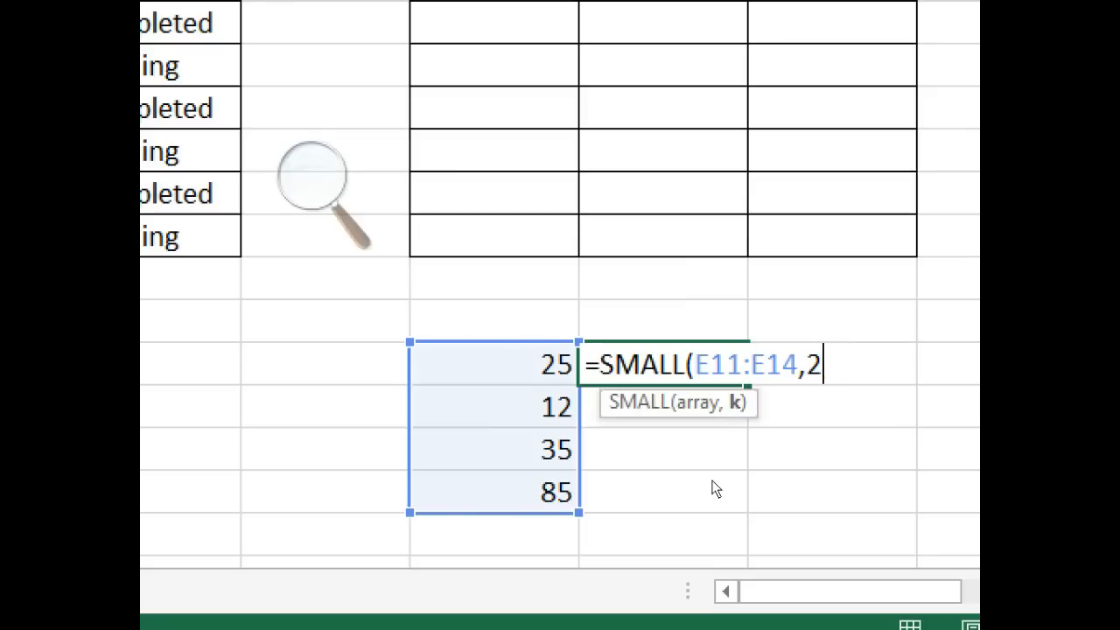
pyautogui.write('3)')
pyautogui.press('Return')
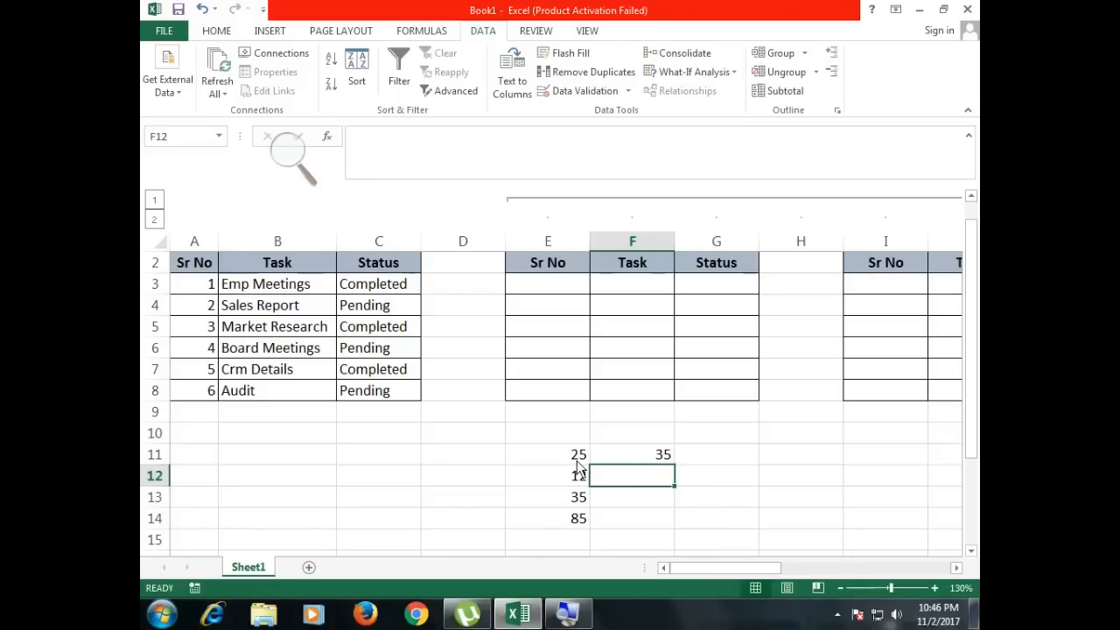
# Step: Clear the sample numbers and the SMALL formula from E11:F14
pyautogui.moveTo(577, 464); pyautogui.dragTo(631, 521)
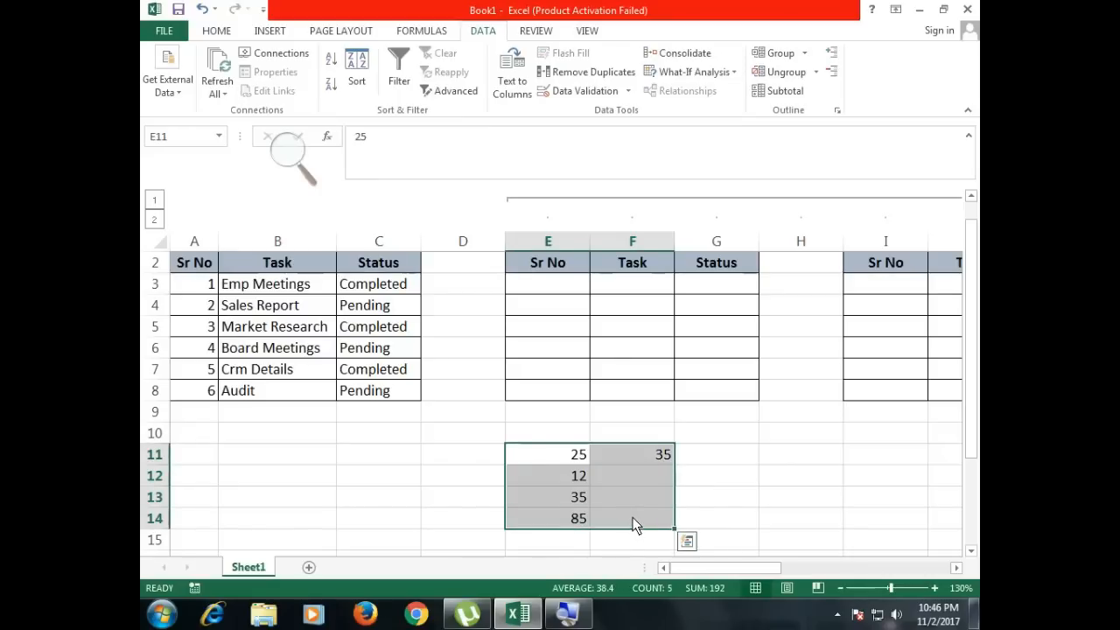
pyautogui.press('Delete')
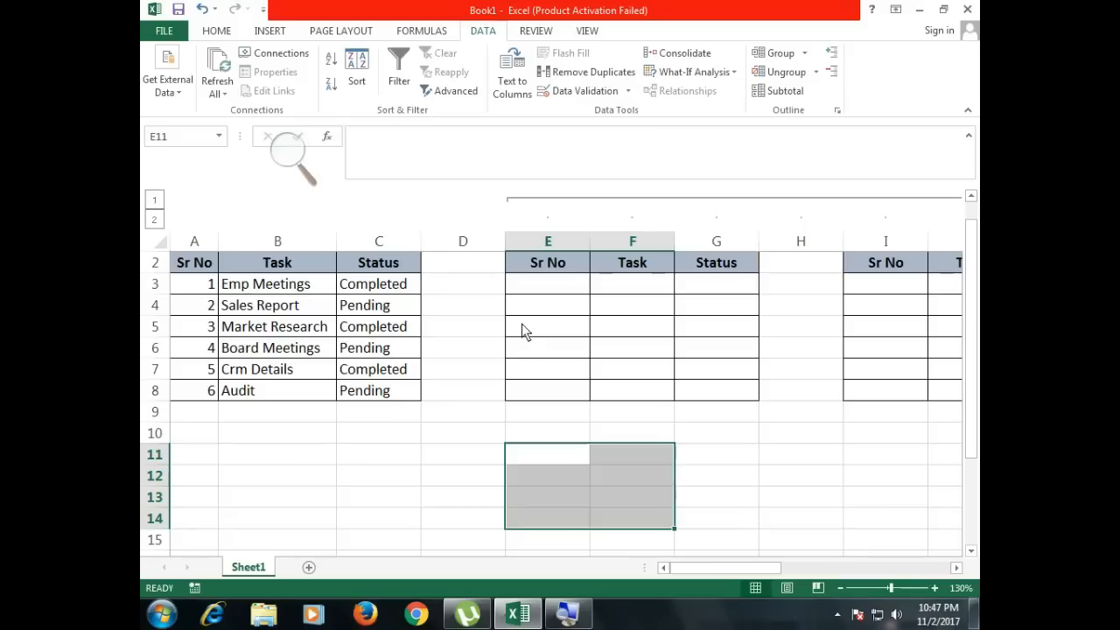
# Step: Select E3 in the COMPLETED table and examine the Sr No column of the DUMY - COMPLETED table as its source
pyautogui.click(484, 287)
pyautogui.click(537, 286)
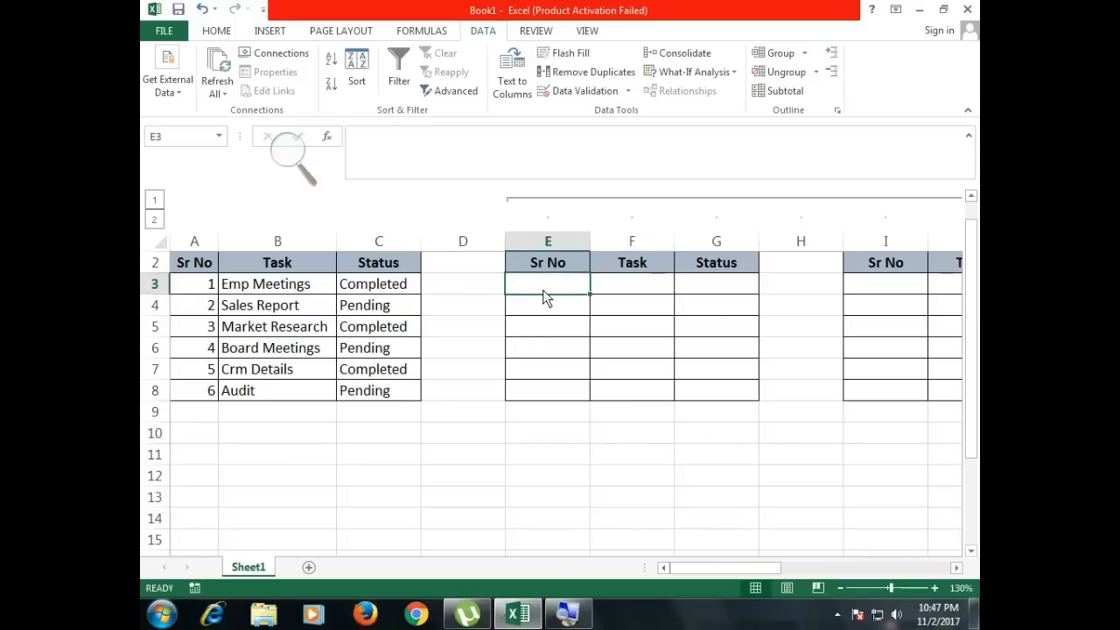
pyautogui.click(956, 568)
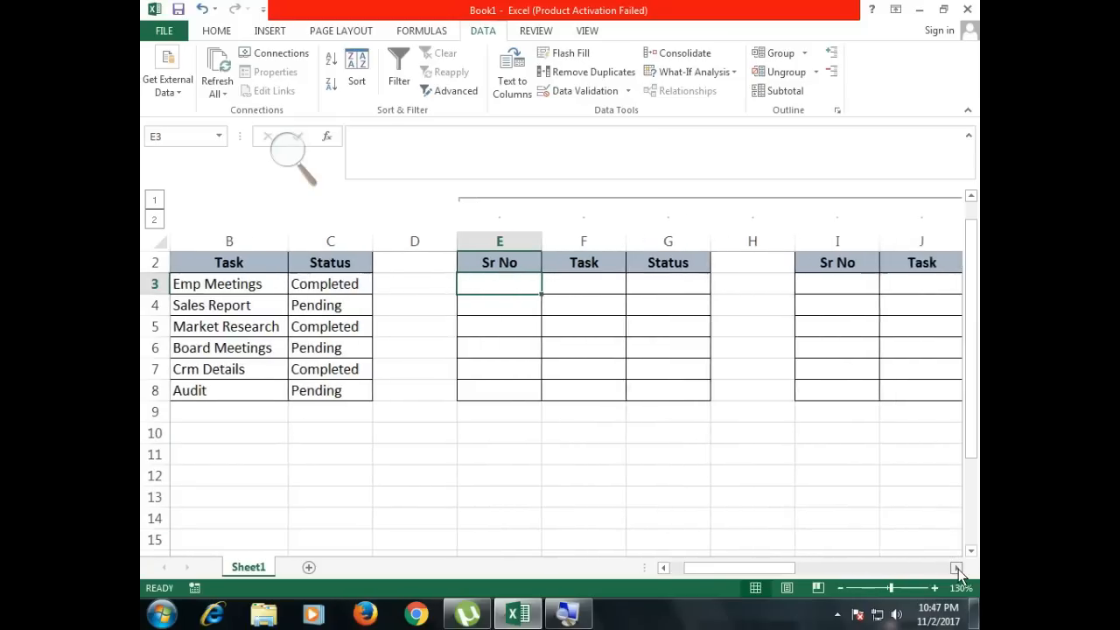
pyautogui.click(957, 568)
pyautogui.click(957, 568)
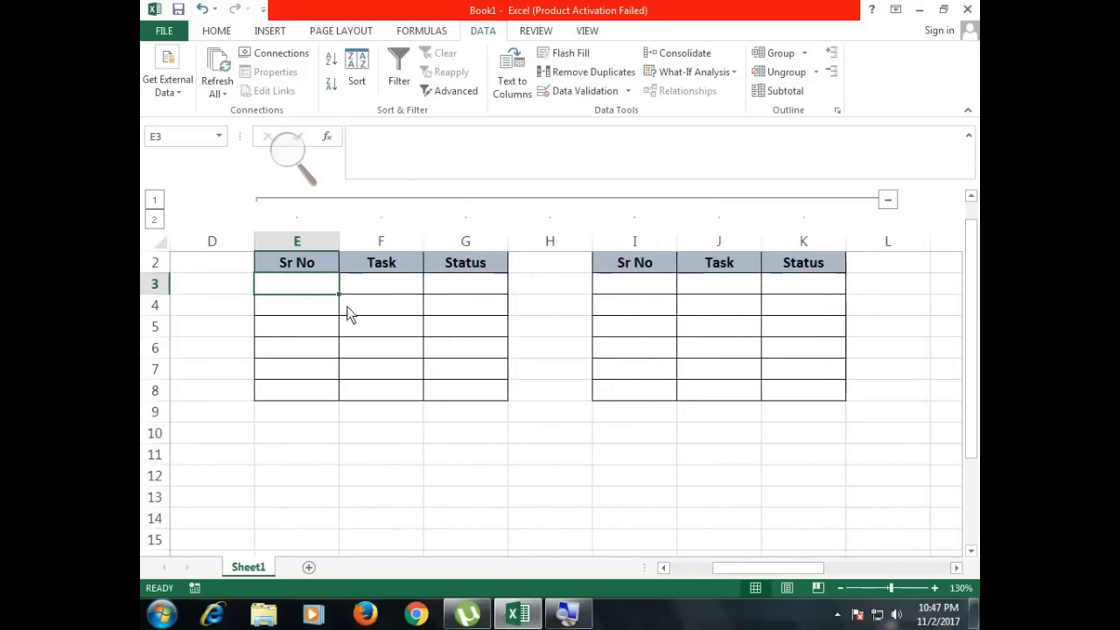
pyautogui.click(957, 568)
pyautogui.click(957, 568)
pyautogui.click(956, 569)
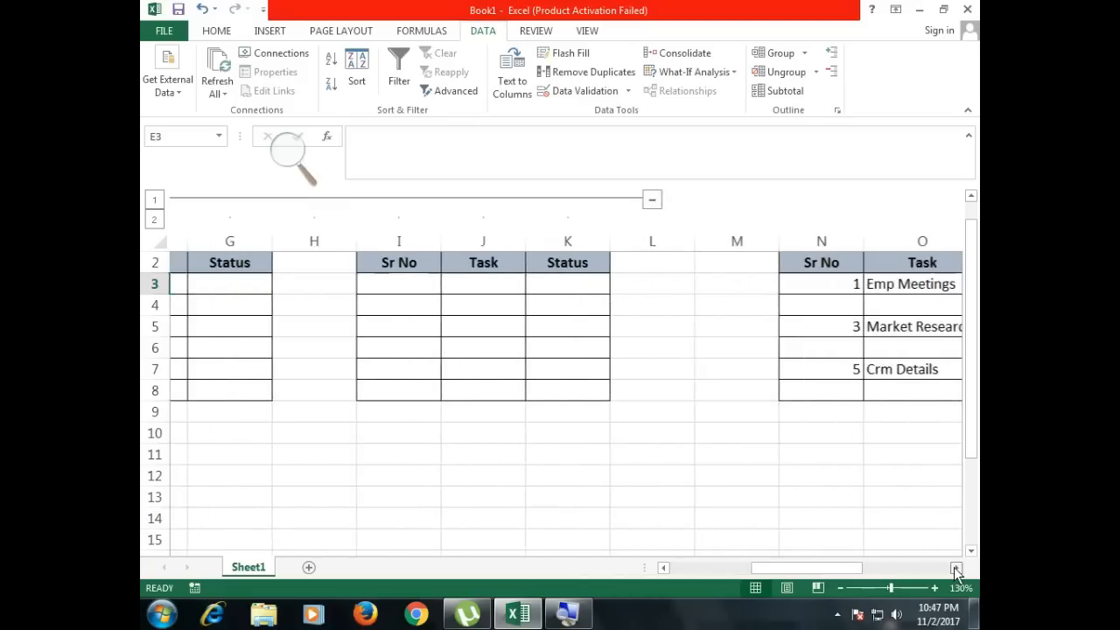
pyautogui.click(957, 568)
pyautogui.click(957, 568)
pyautogui.scroll(1, 695, 272)
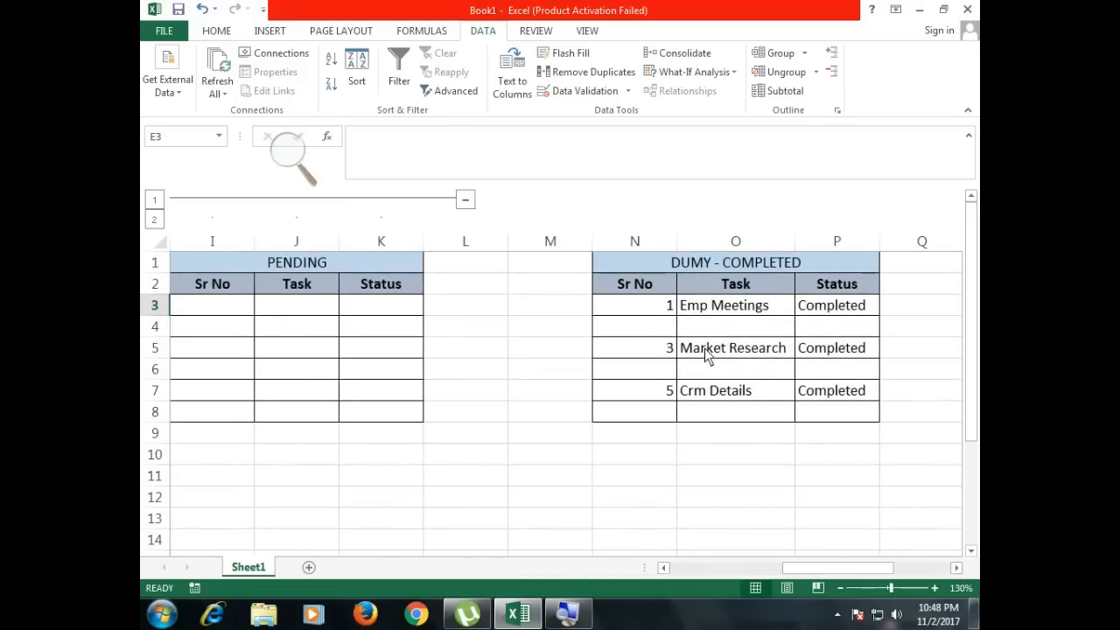
# Step: Enter the helper numbers 1 to 6 in D3:D8 beside the COMPLETED table
pyautogui.moveTo(827, 569); pyautogui.dragTo(741, 570)
pyautogui.moveTo(375, 313); pyautogui.dragTo(395, 410)
pyautogui.click(383, 308)
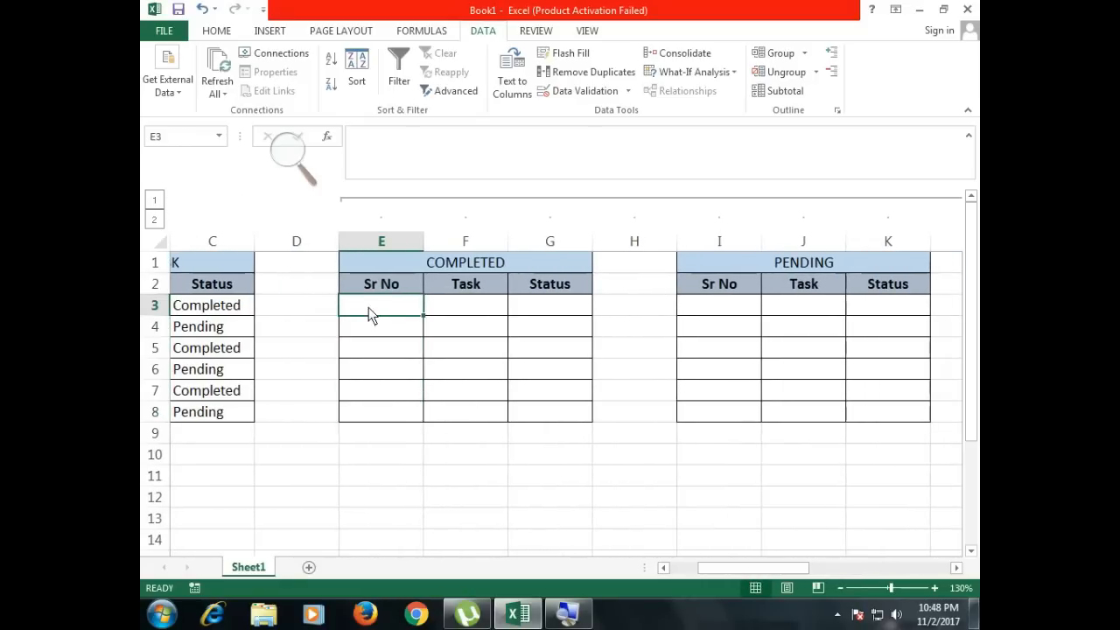
pyautogui.click(315, 315)
pyautogui.write('1')
pyautogui.press('Return')
pyautogui.write('2')
pyautogui.press('Return')
pyautogui.write('3')
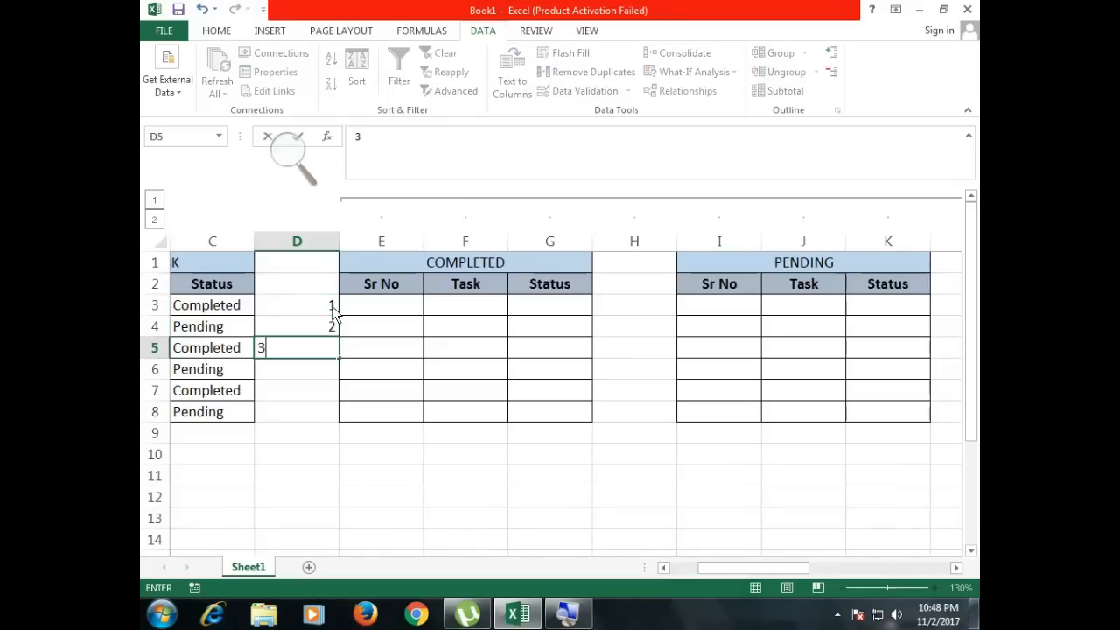
pyautogui.press('Return')
pyautogui.write('4')
pyautogui.press('Return')
pyautogui.write('5')
pyautogui.press('Return')
pyautogui.write('6')
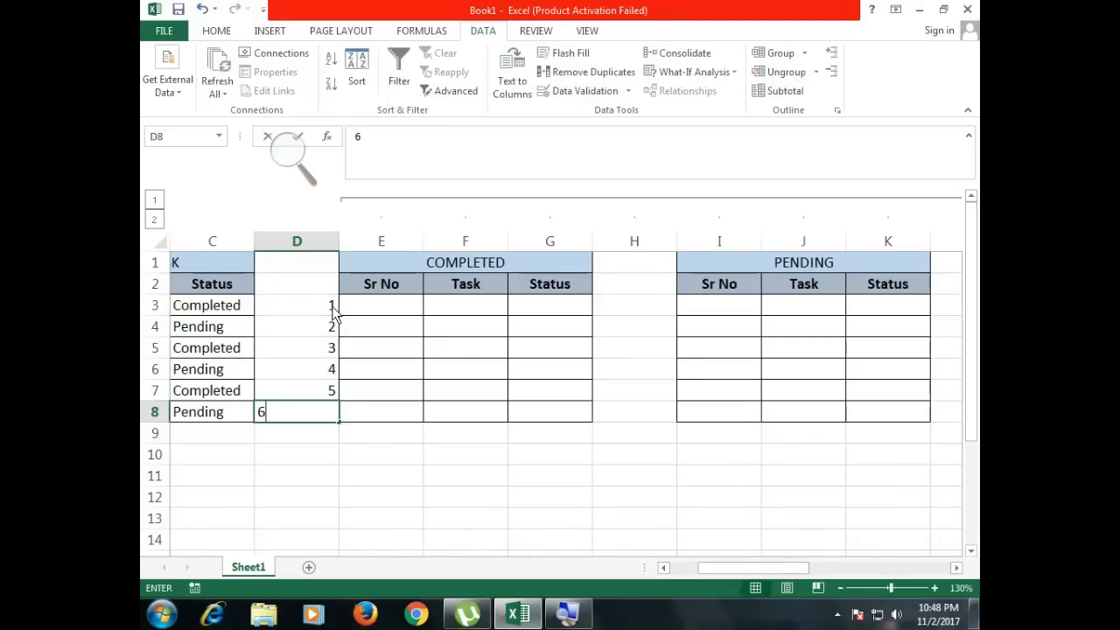
pyautogui.press('Return')
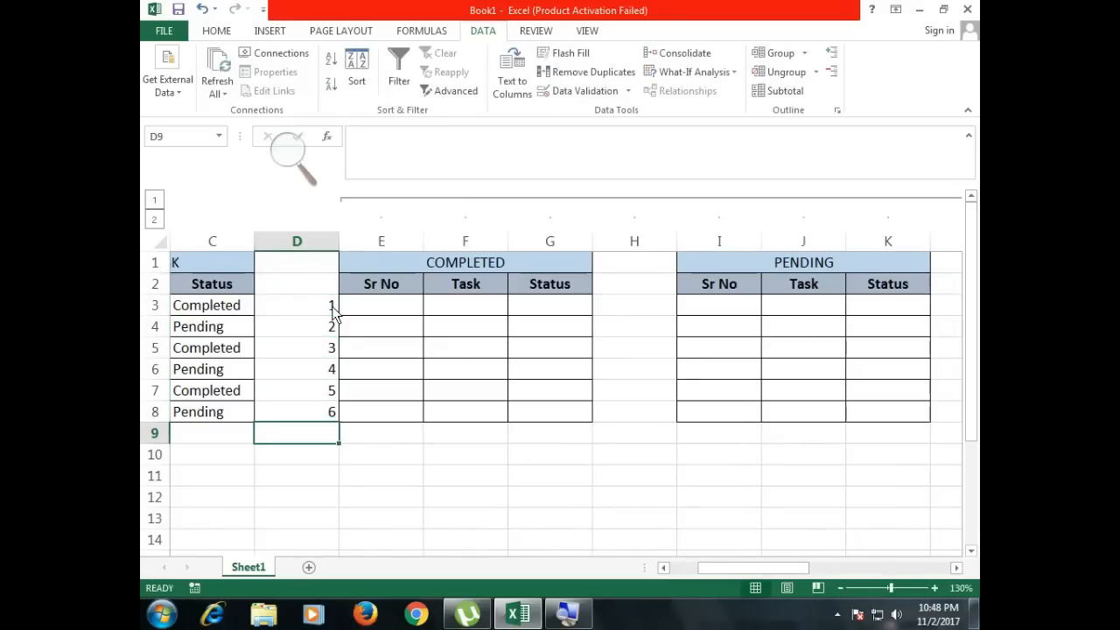
# Step: Begin a formula in E3 of the COMPLETED table with SMALL nested inside IFERROR
pyautogui.click(385, 312)
pyautogui.write('=')
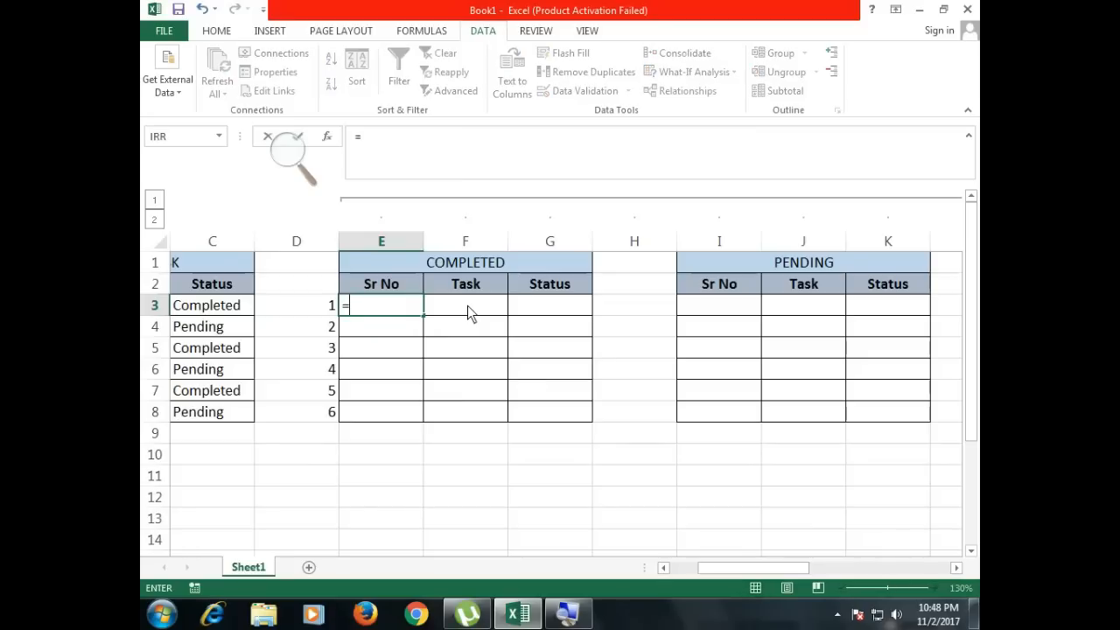
pyautogui.write('IF')
pyautogui.press('Down')
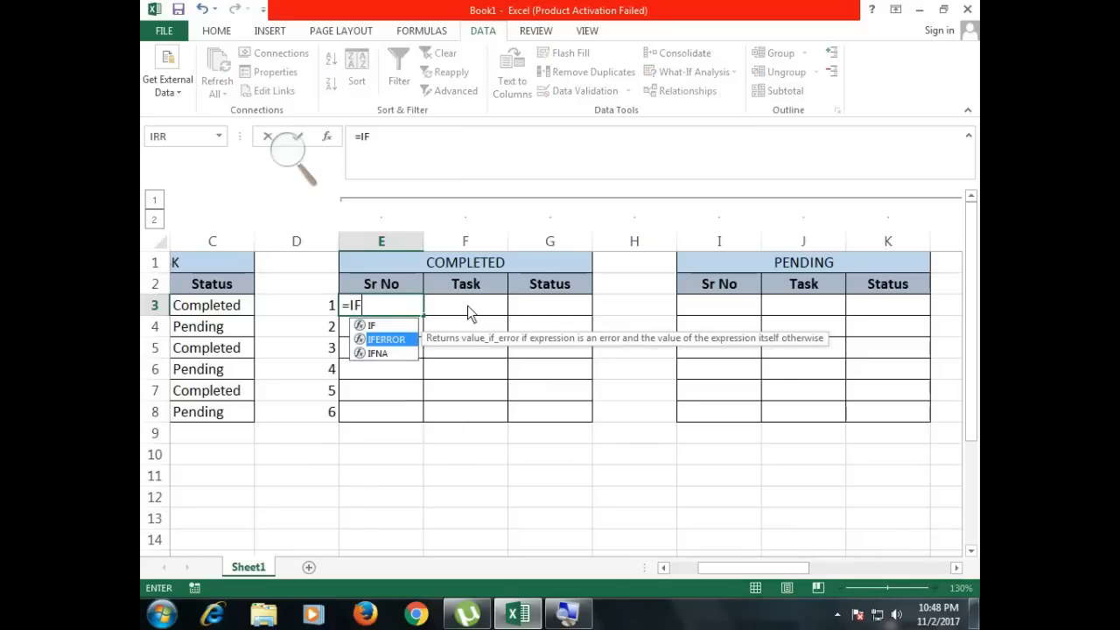
pyautogui.press('Tab')
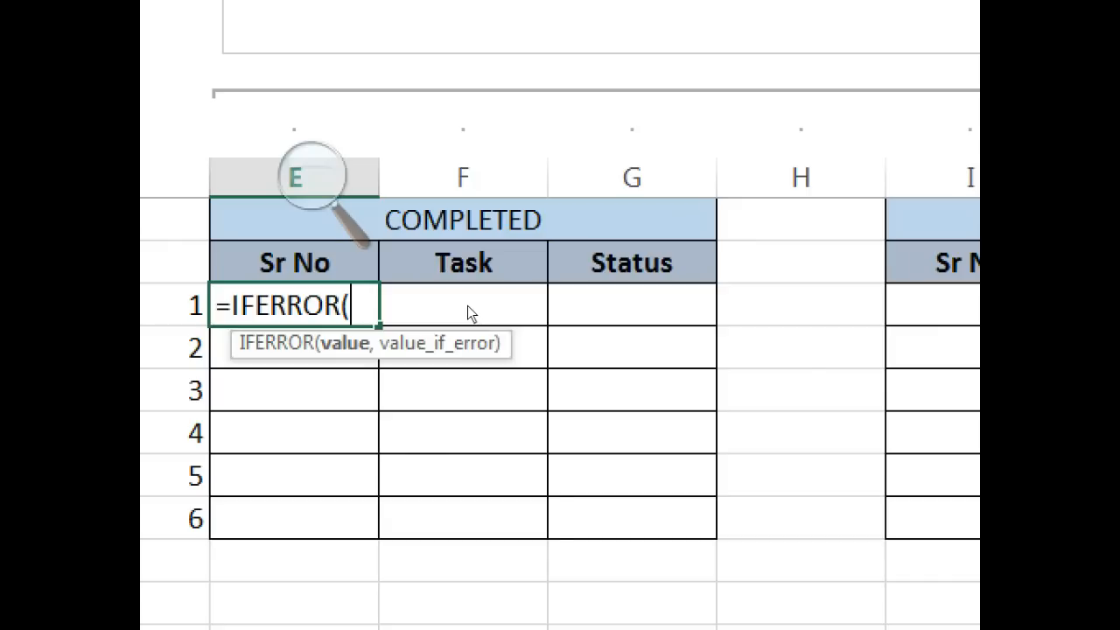
pyautogui.write('SMALL')
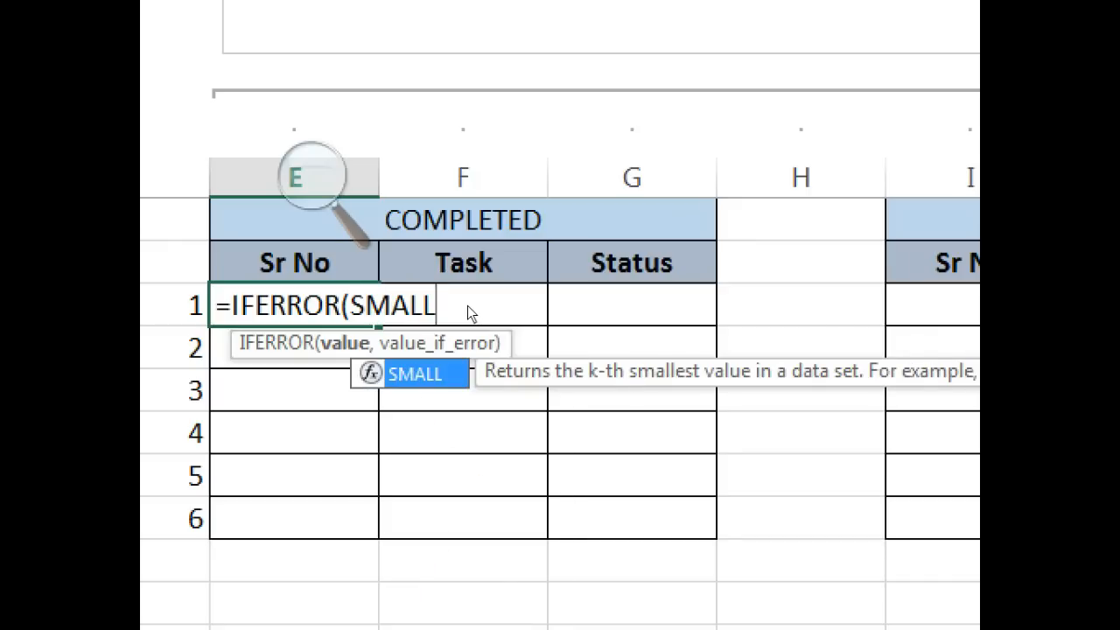
pyautogui.write('(')
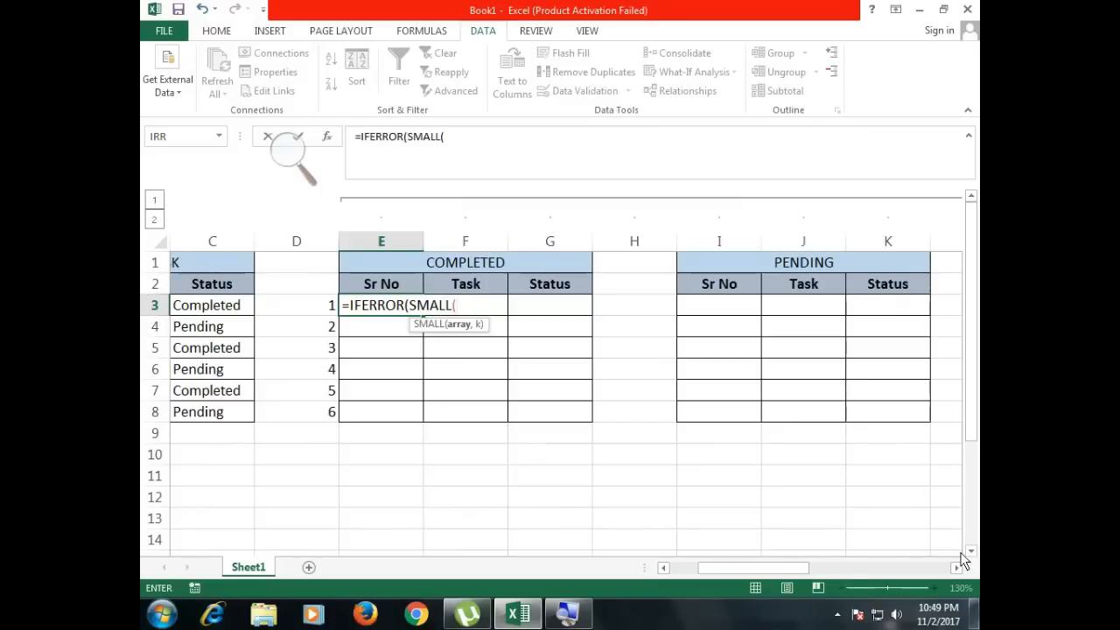
# Step: Set the SMALL array to the DUMY - COMPLETED Sr No cells as the absolute range $N$3:$N$8
pyautogui.click(956, 568)
pyautogui.click(955, 568)
pyautogui.click(956, 568)
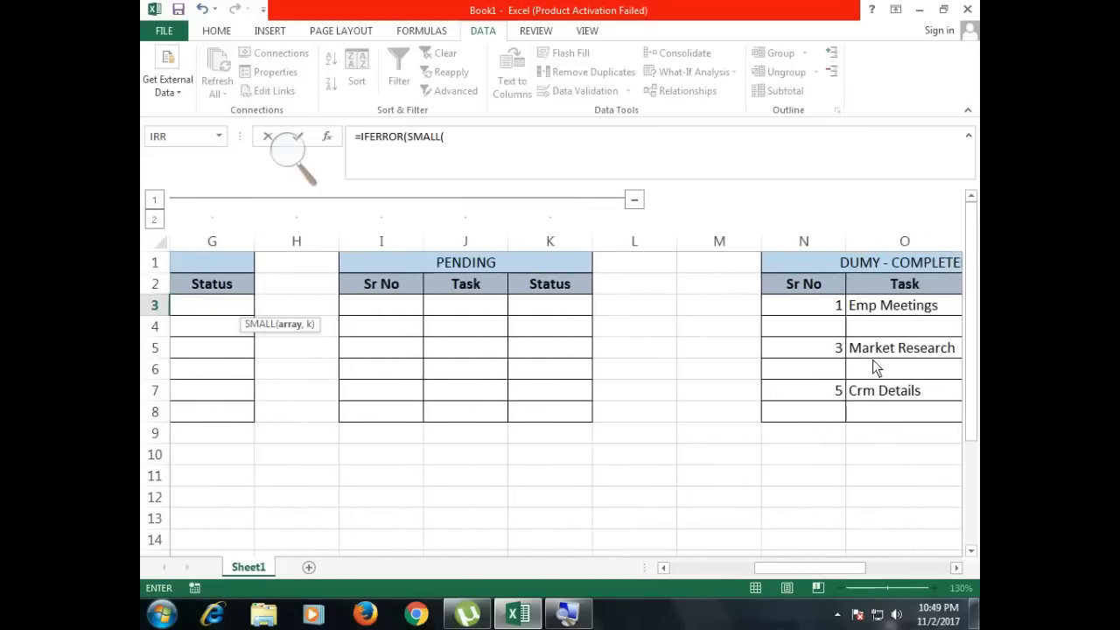
pyautogui.moveTo(830, 310); pyautogui.dragTo(825, 412)
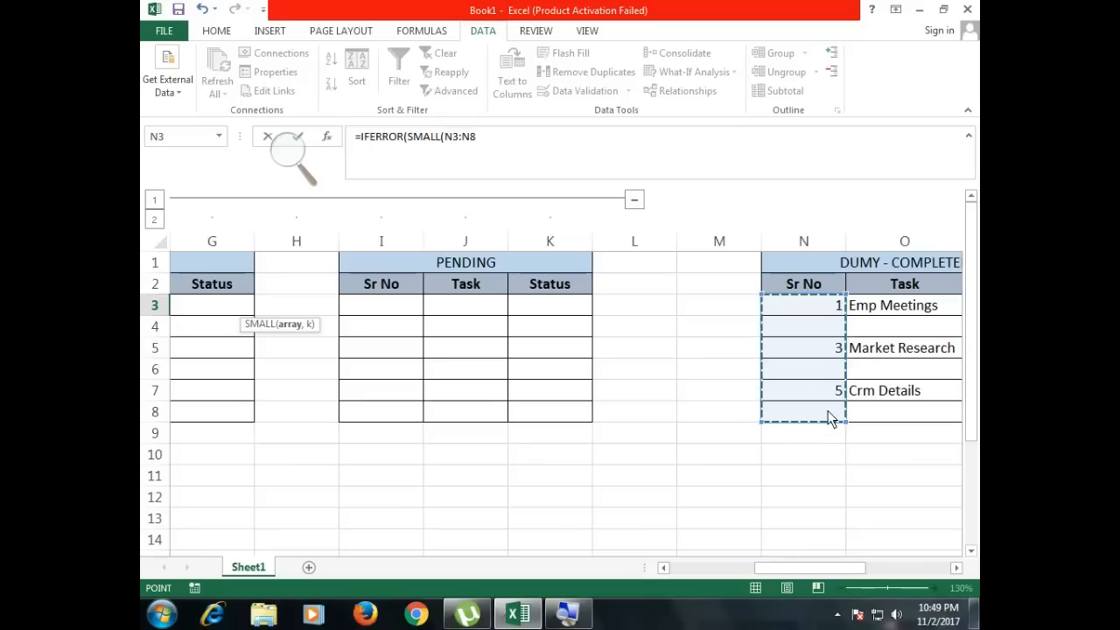
pyautogui.moveTo(826, 567); pyautogui.dragTo(755, 565)
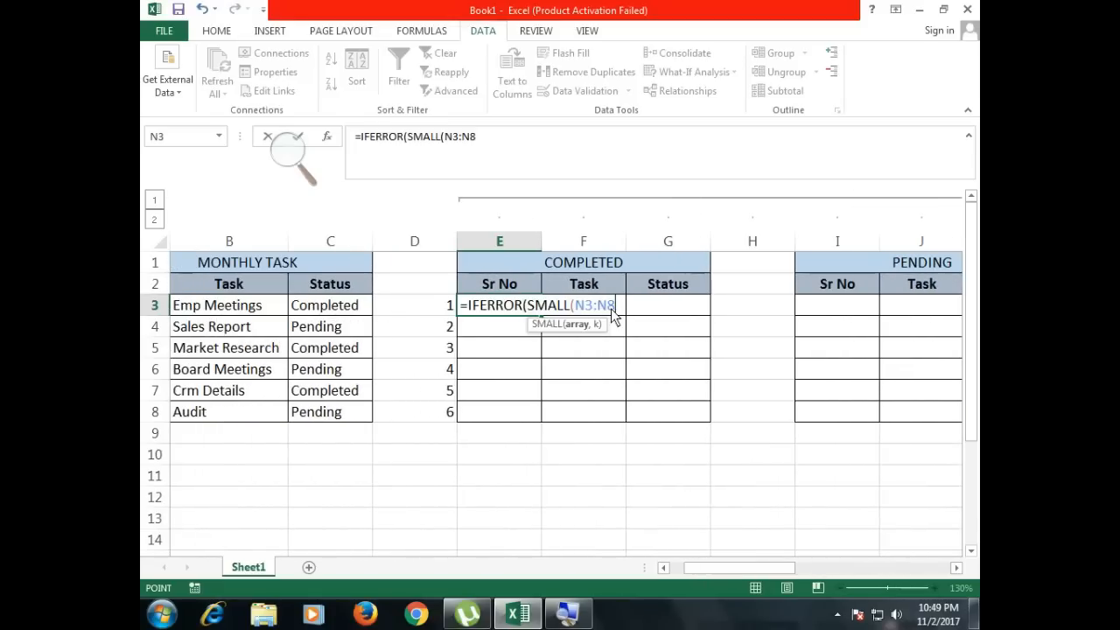
pyautogui.press('F4')
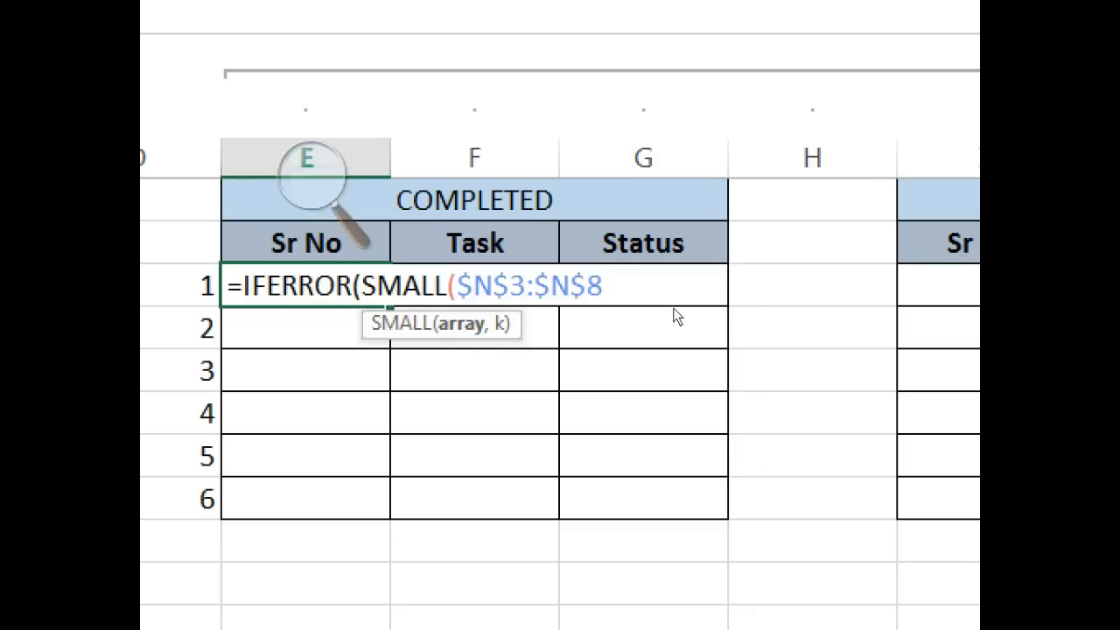
# Step: Complete the E3 formula with D3 as k and "" as the error value, and fill it down through E8
pyautogui.write(',')
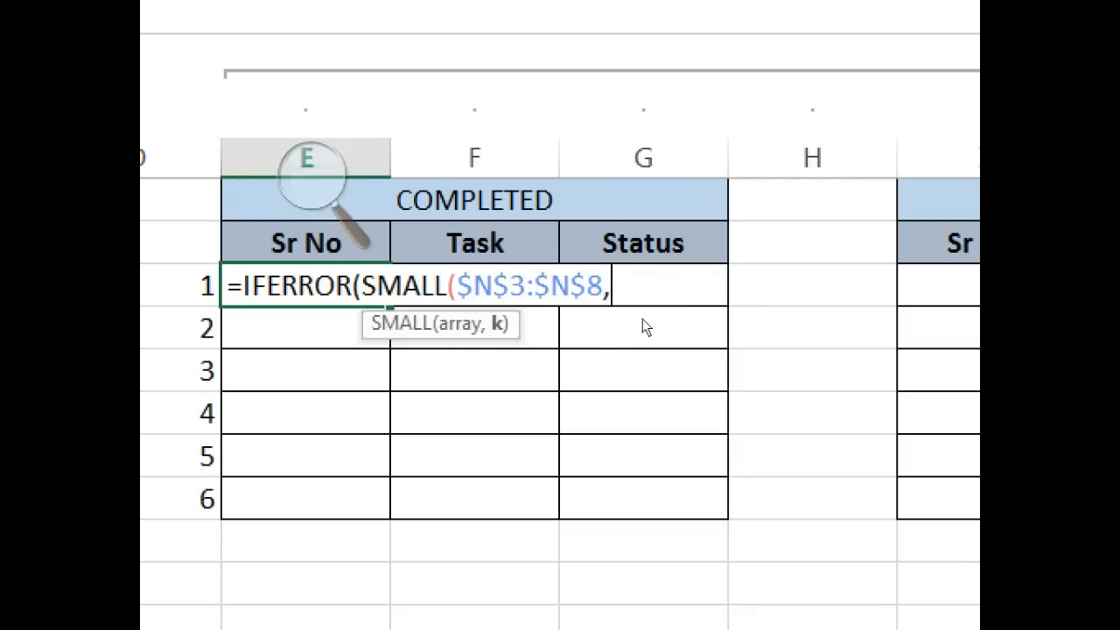
pyautogui.press('Left')
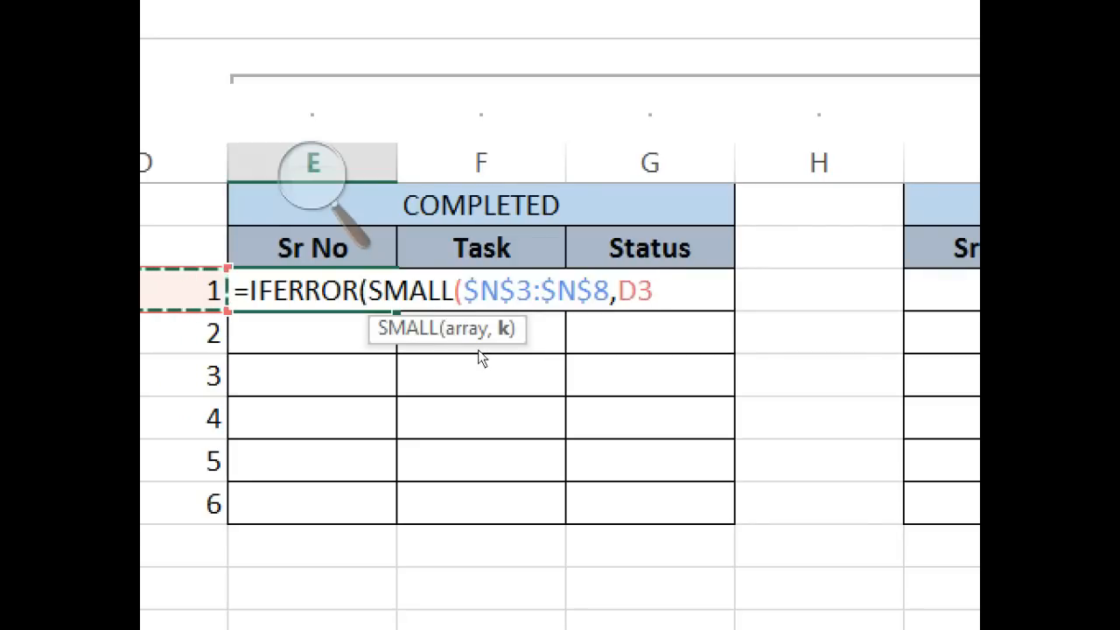
pyautogui.write('),""')
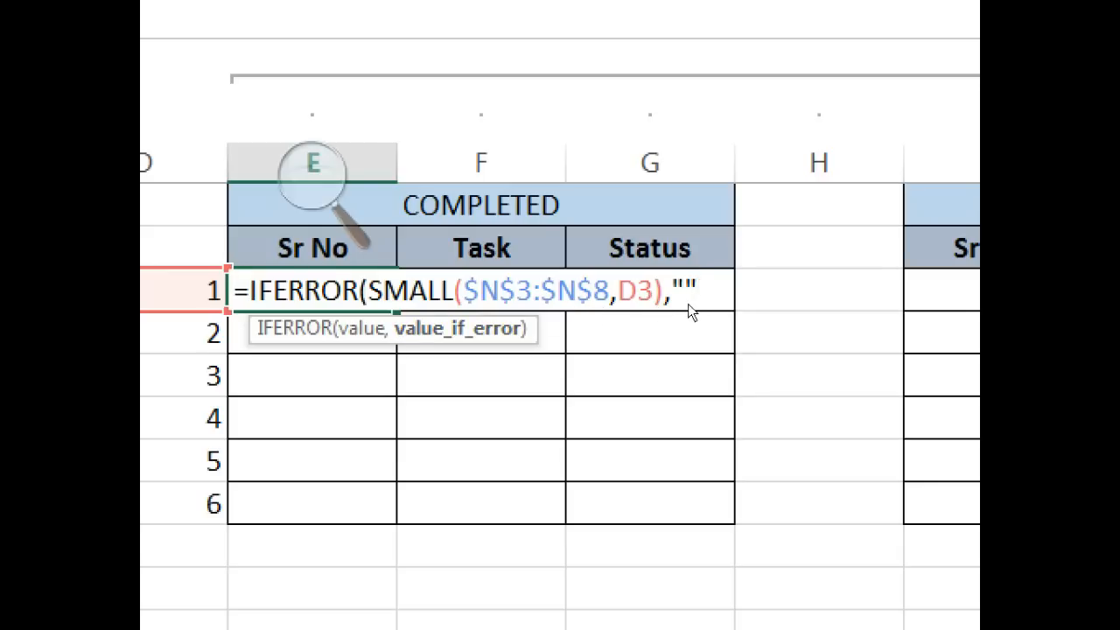
pyautogui.press('Return')
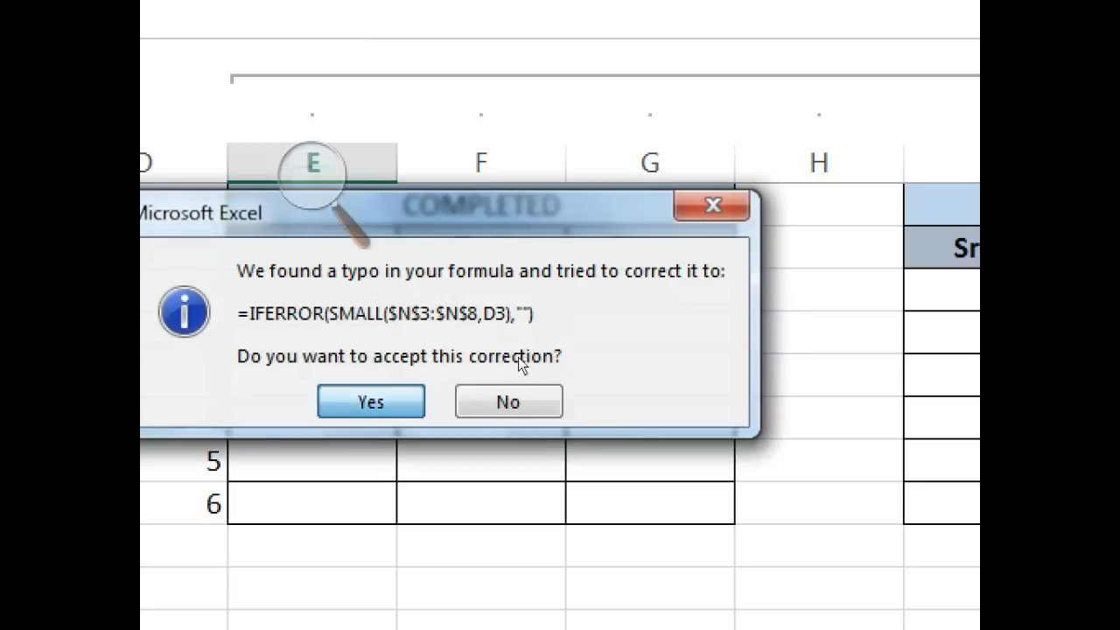
pyautogui.press('Return')
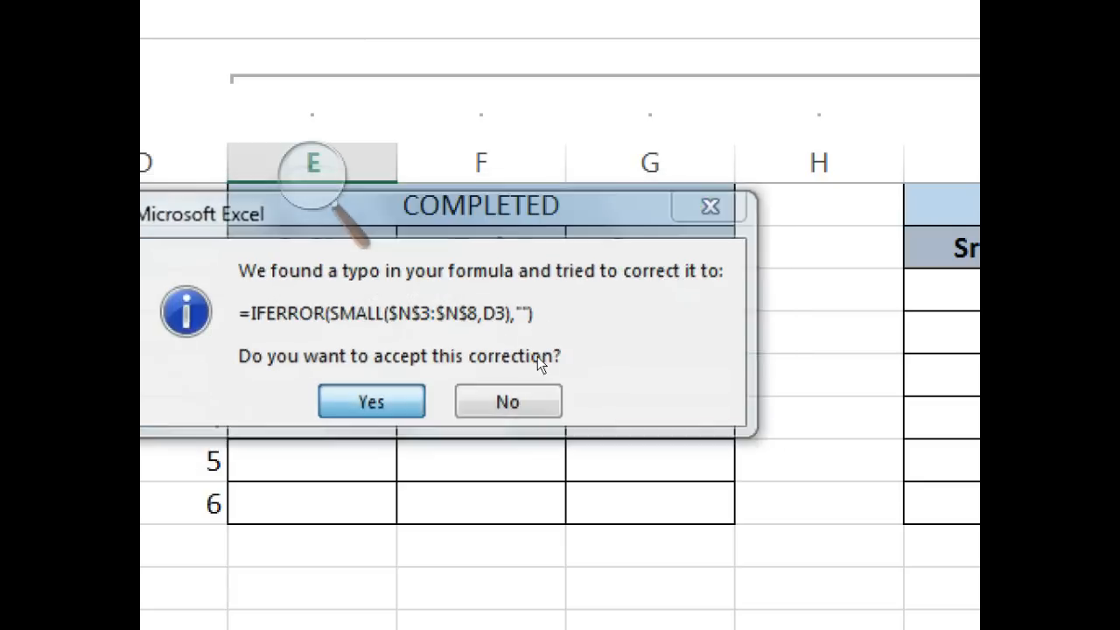
pyautogui.press('Up')
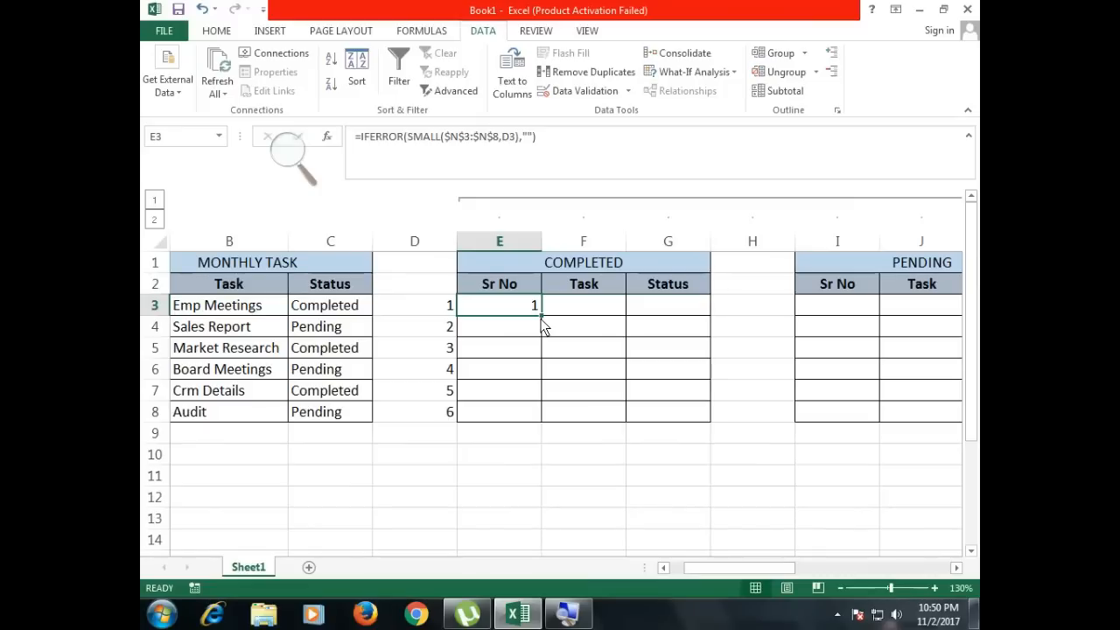
pyautogui.moveTo(541, 319); pyautogui.dragTo(543, 416)
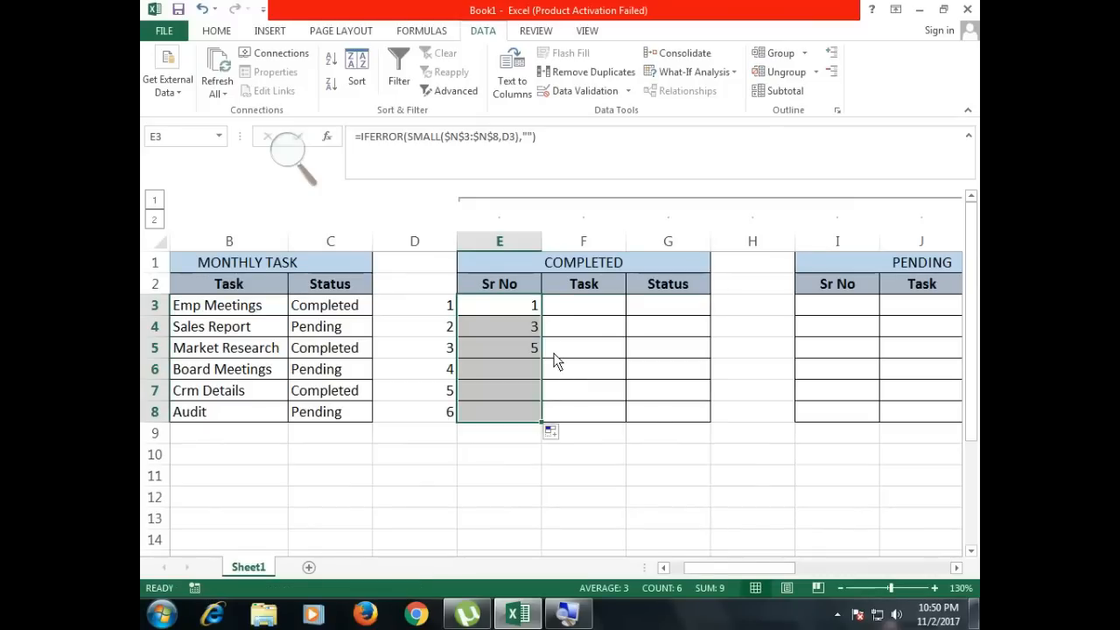
# Step: Compare the serial numbers in the DUMY - COMPLETED table with those in the Sr No column of the COMPLETED table
pyautogui.keyDown('ctrl'); pyautogui.scroll(2, 555, 362); pyautogui.keyUp('ctrl')
pyautogui.scroll(1, 364, 343)
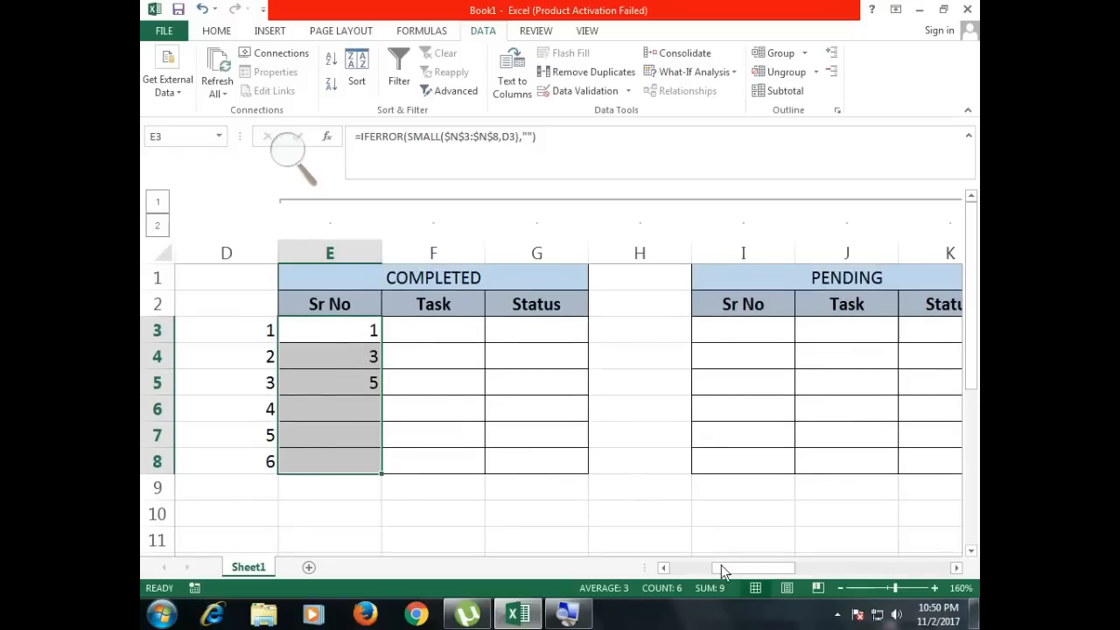
pyautogui.moveTo(732, 568); pyautogui.dragTo(835, 574)
pyautogui.click(575, 338)
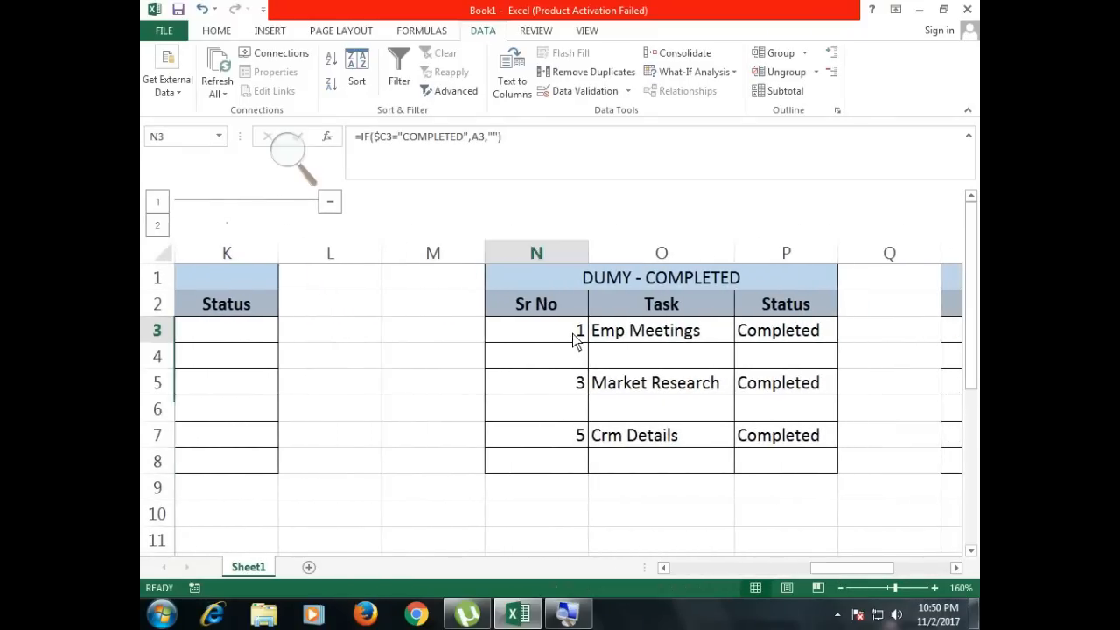
pyautogui.click(574, 382)
pyautogui.click(575, 436)
pyautogui.moveTo(847, 566); pyautogui.dragTo(669, 560)
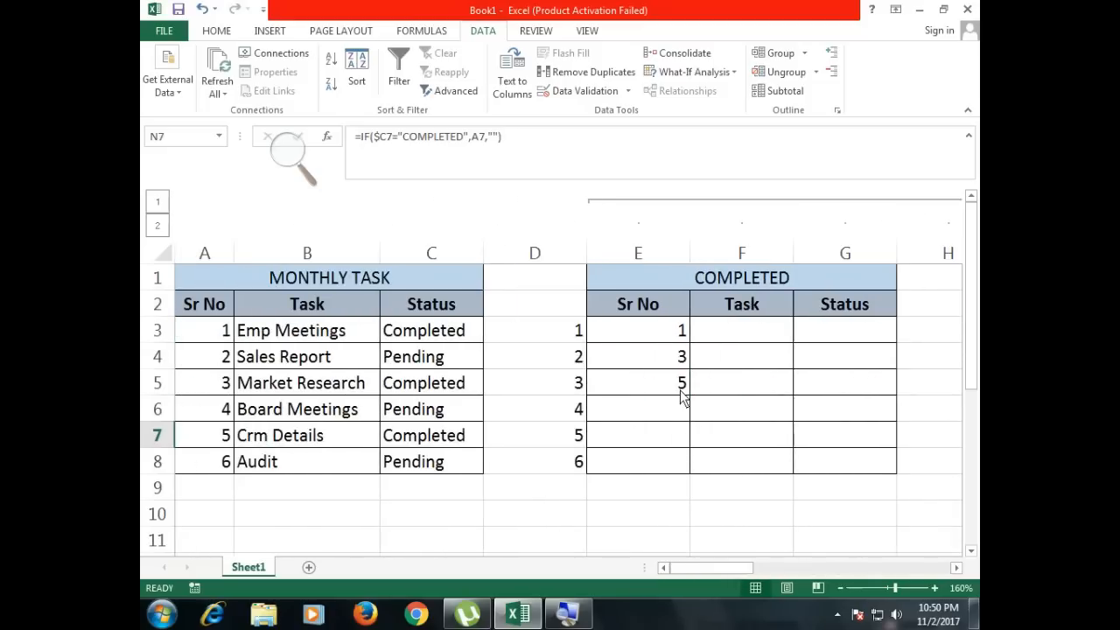
pyautogui.click(675, 338)
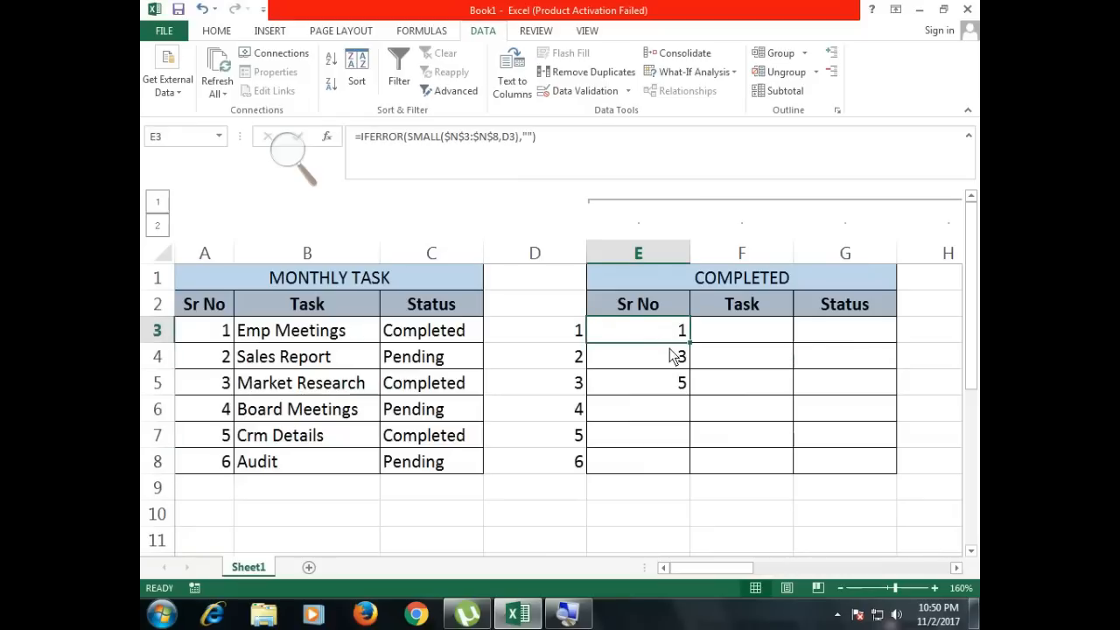
pyautogui.click(672, 362)
pyautogui.click(672, 388)
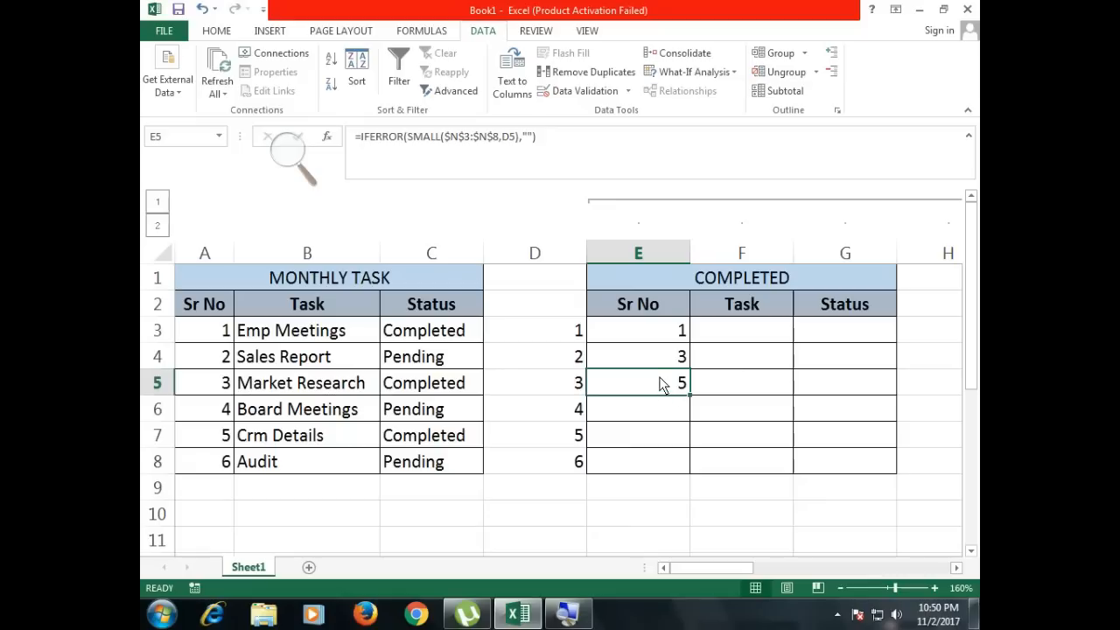
# Step: Clear the helper numbers from column D
pyautogui.moveTo(574, 337); pyautogui.dragTo(568, 471)
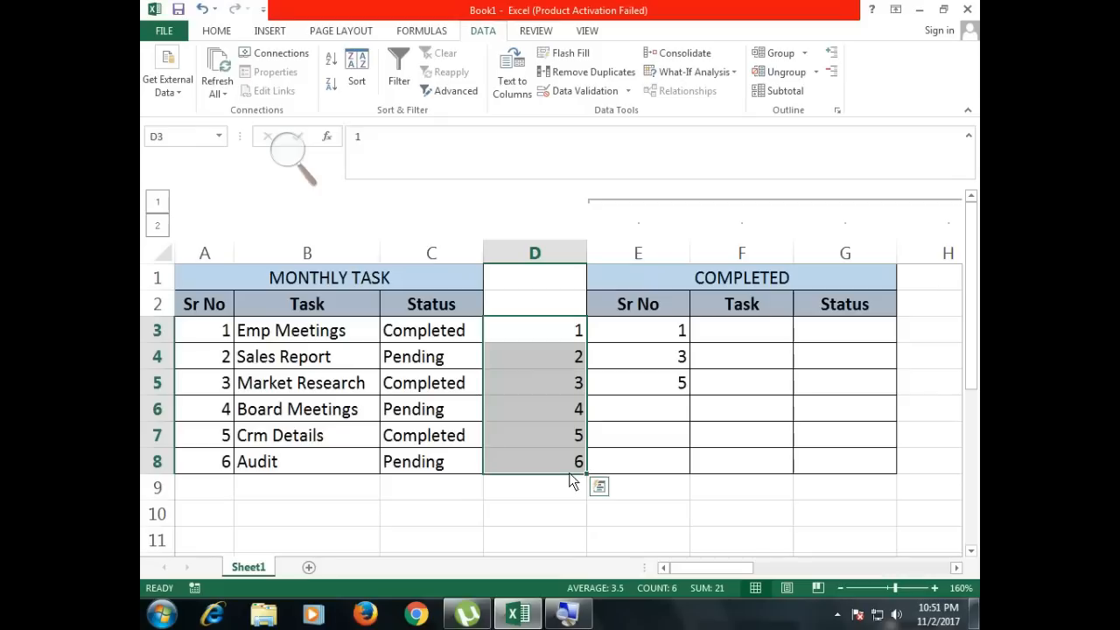
pyautogui.click(554, 261)
pyautogui.rightClick(555, 257)
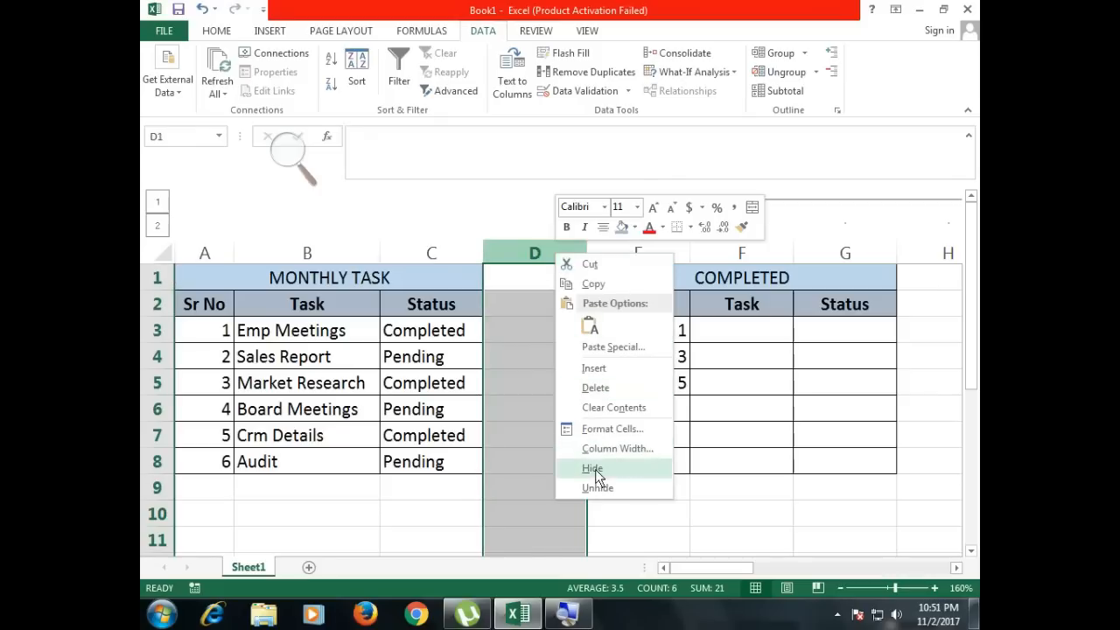
pyautogui.press('Escape')
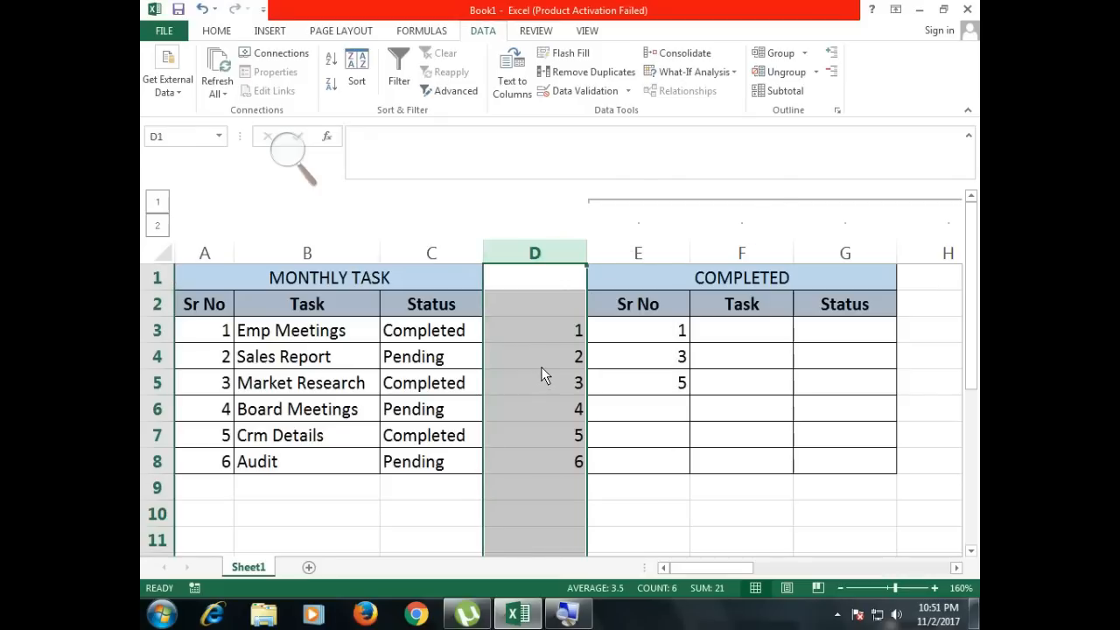
pyautogui.press('Delete')
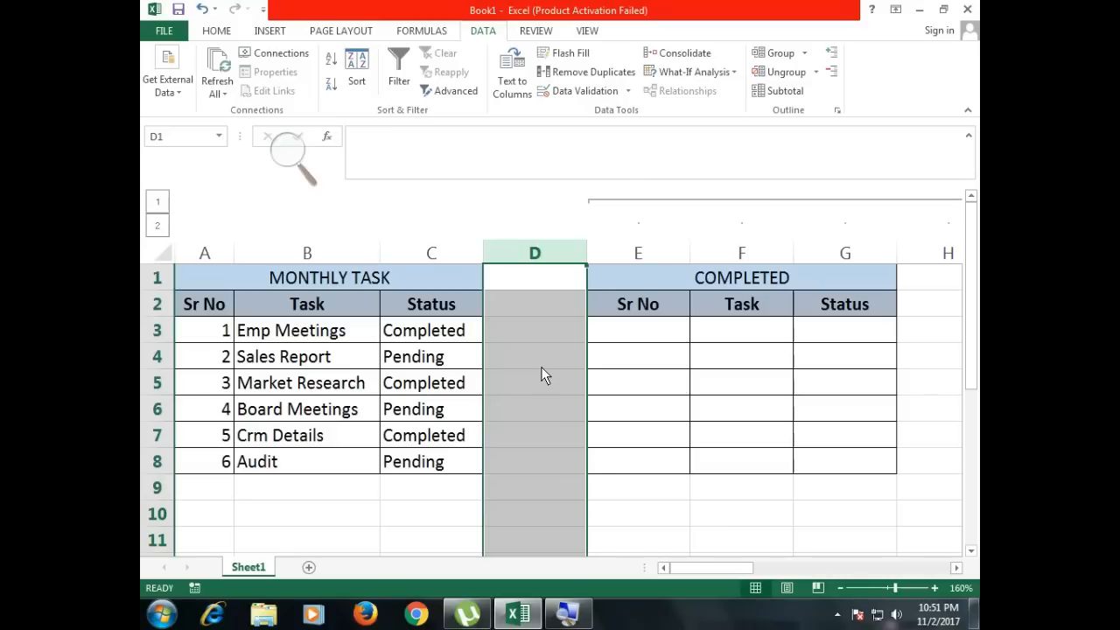
# Step: Remove the IFERROR wrapper and its "" argument from E3, leaving =SMALL($N$3:$N$8,D3)
pyautogui.doubleClick(633, 331)
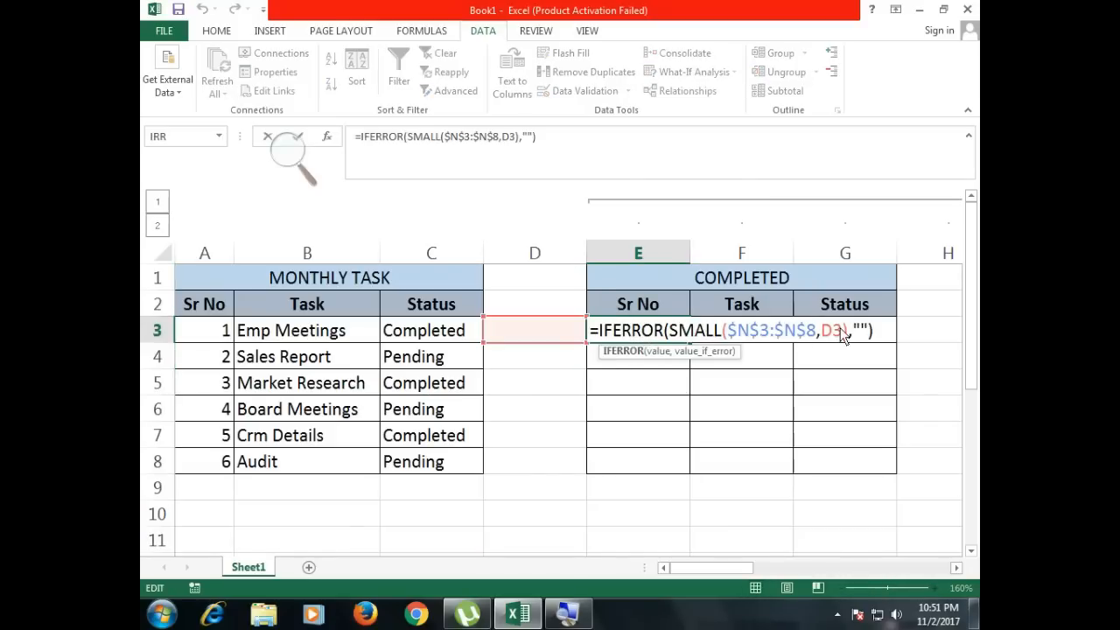
pyautogui.moveTo(663, 332); pyautogui.dragTo(601, 332)
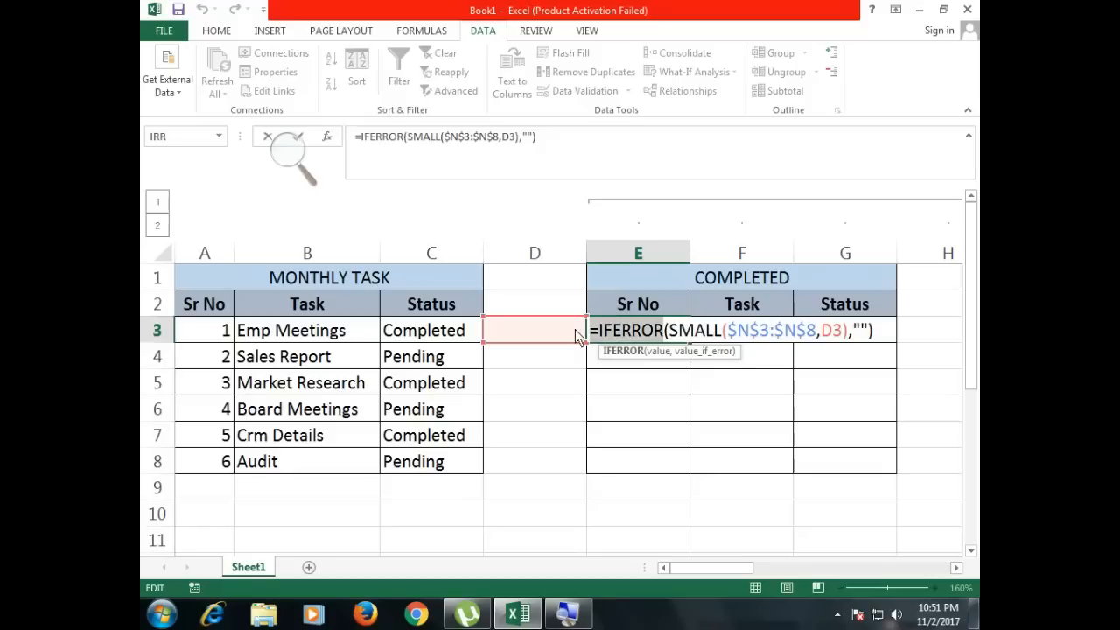
pyautogui.press('BackSpace')
pyautogui.press('BackSpace')
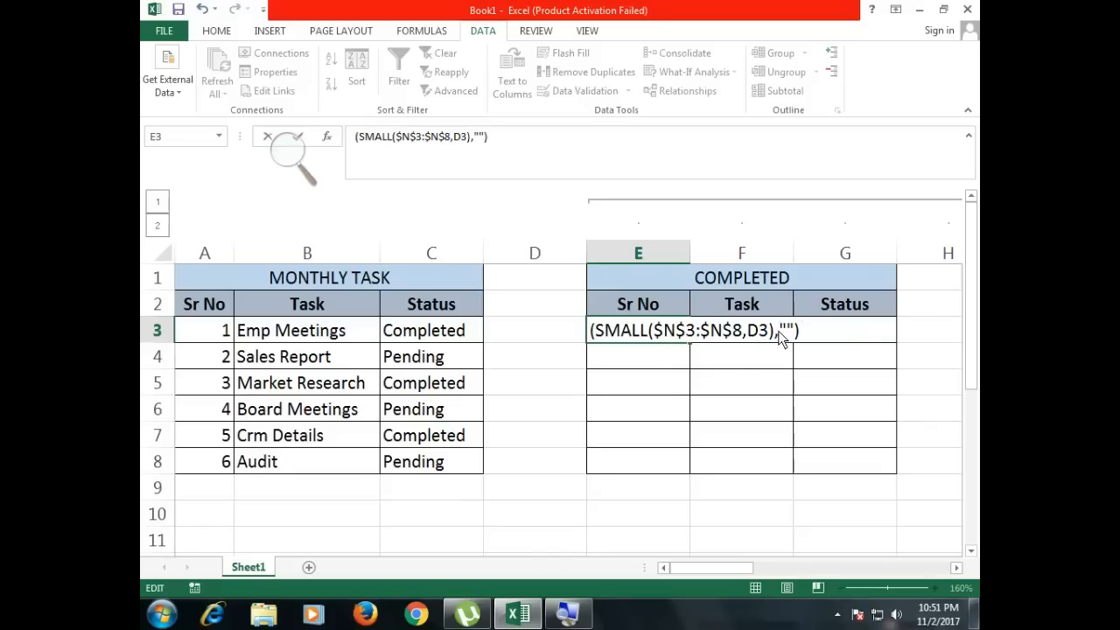
pyautogui.press('Delete')
pyautogui.write('=')
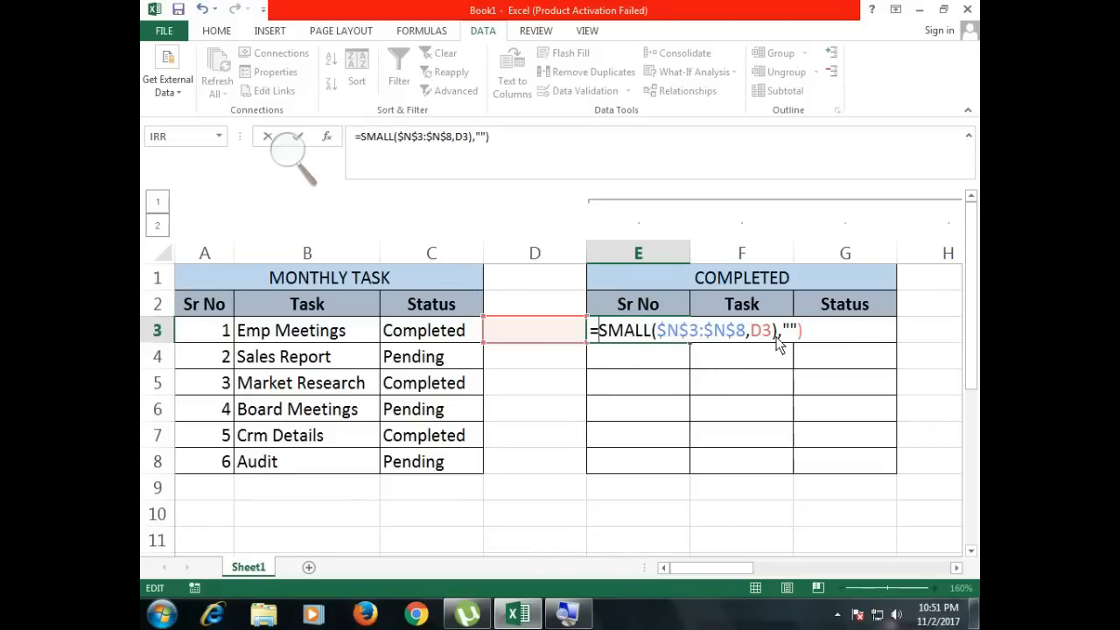
pyautogui.moveTo(779, 333); pyautogui.dragTo(824, 332)
pyautogui.press('Delete')
pyautogui.press('Return')
# Step: Fill the plain SMALL formula from E3 down through E8
pyautogui.click(675, 340)
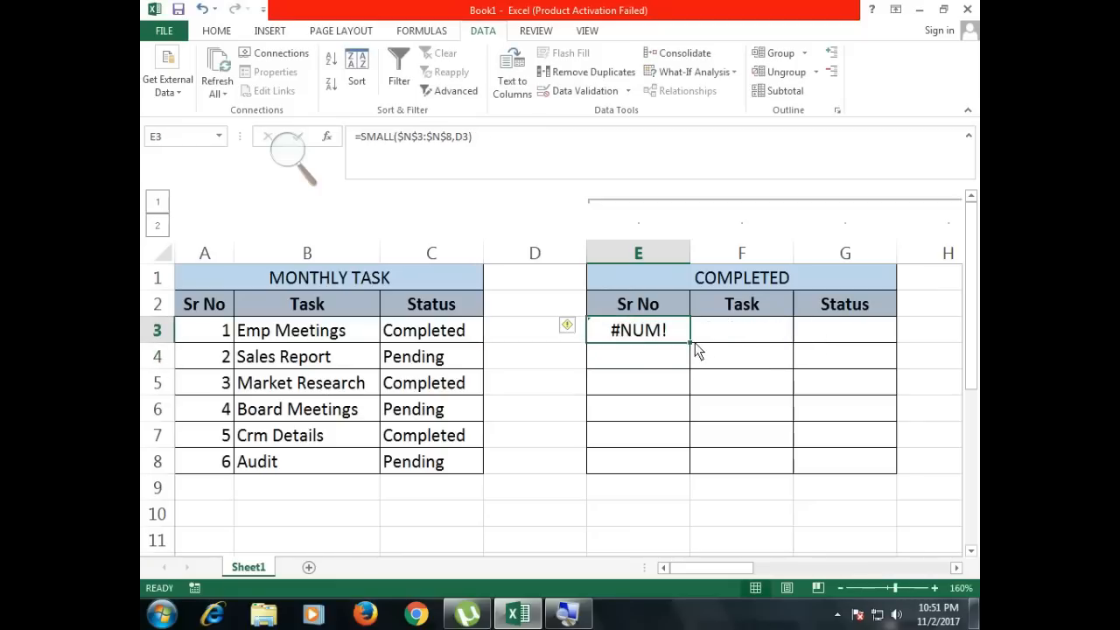
pyautogui.doubleClick(690, 344)
pyautogui.click(554, 340)
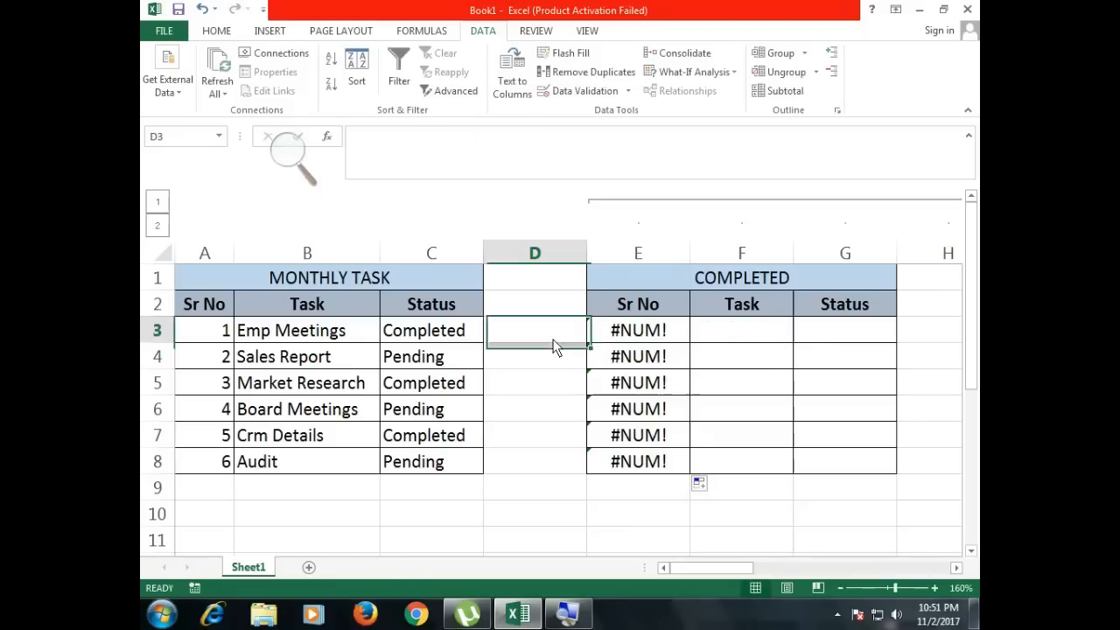
# Step: Test the plain SMALL formulas by entering helper numbers 1, 2 and 3 in D3 to D5, checking E4's reference, and clearing the numbers again
pyautogui.write('1')
pyautogui.press('Return')
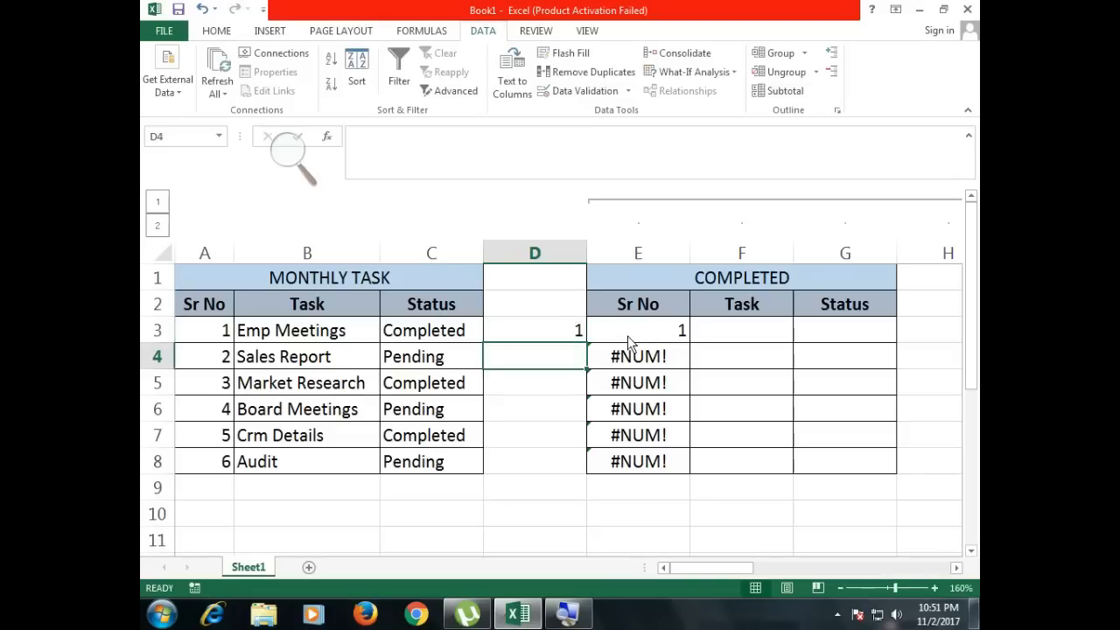
pyautogui.doubleClick(630, 364)
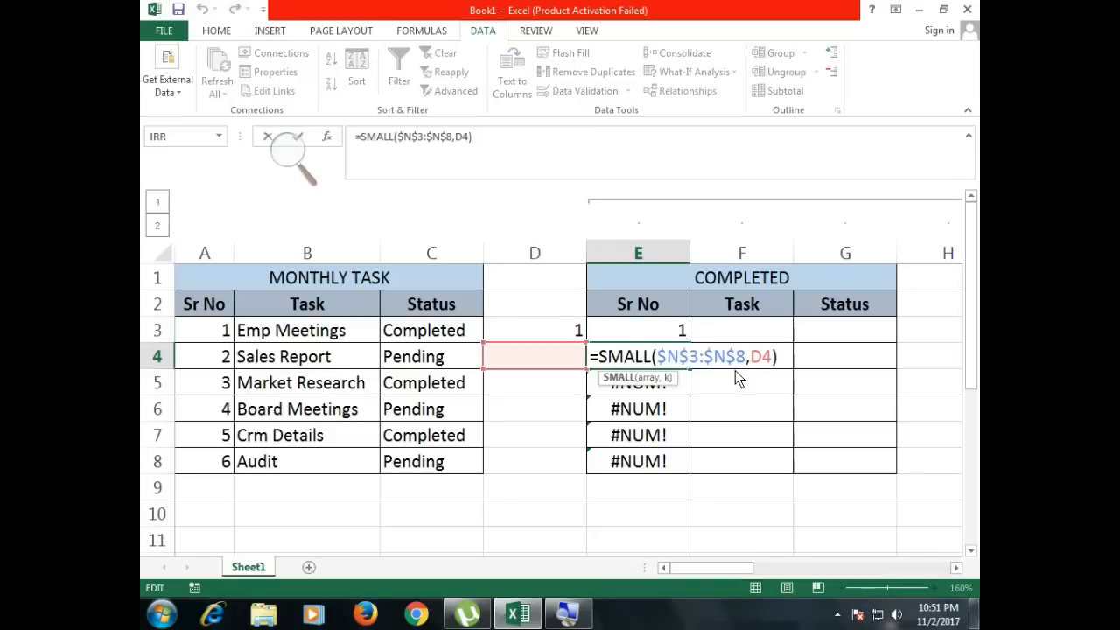
pyautogui.moveTo(749, 358); pyautogui.dragTo(763, 359)
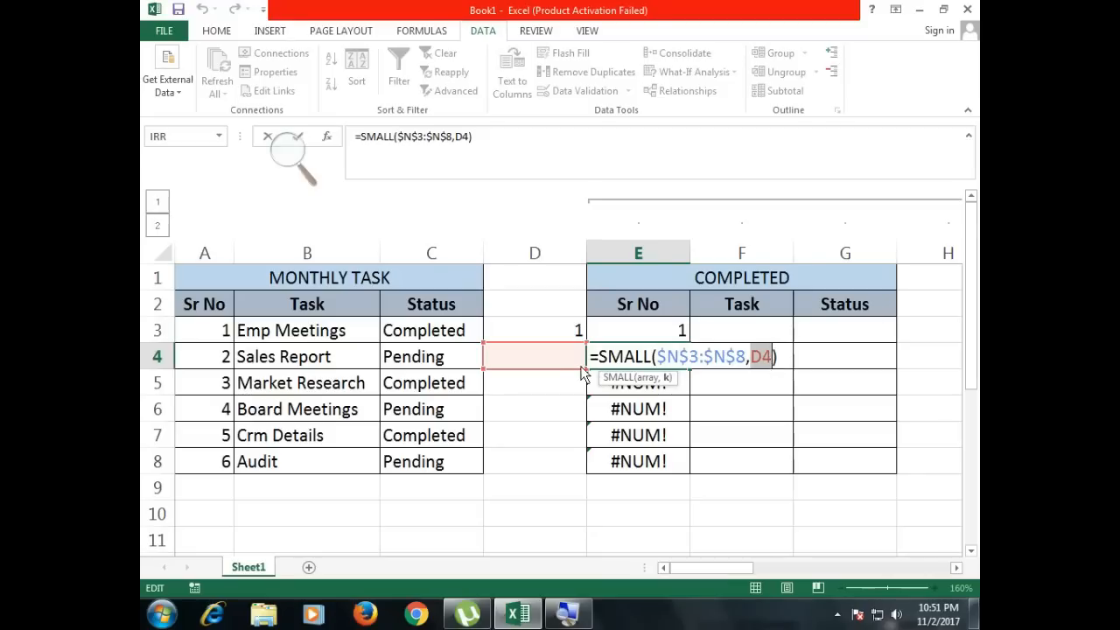
pyautogui.press('Escape')
pyautogui.click(551, 353)
pyautogui.write('2')
pyautogui.press('Return')
pyautogui.write('3')
pyautogui.press('Return')
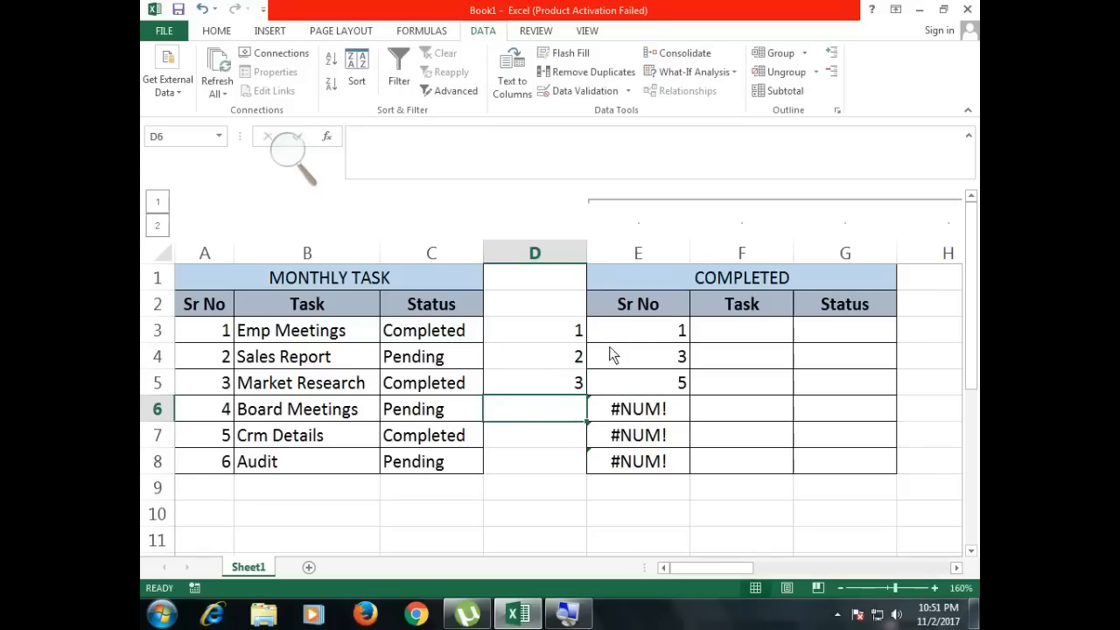
pyautogui.moveTo(576, 330); pyautogui.dragTo(577, 383)
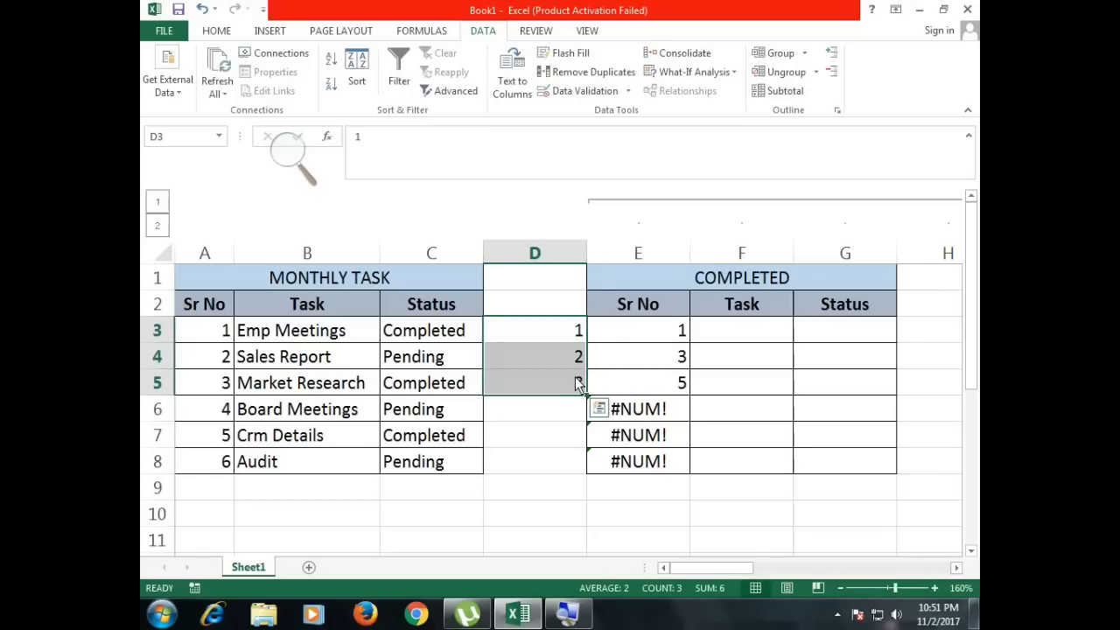
pyautogui.press('Delete')
# Step: Wrap E3's formula as =IFERROR(SMALL($N$3:$N$8,D3),"") and fill it down through E8
pyautogui.doubleClick(636, 337)
pyautogui.click(601, 331)
pyautogui.write('IFSMALL($N$3:$N$8,D3')
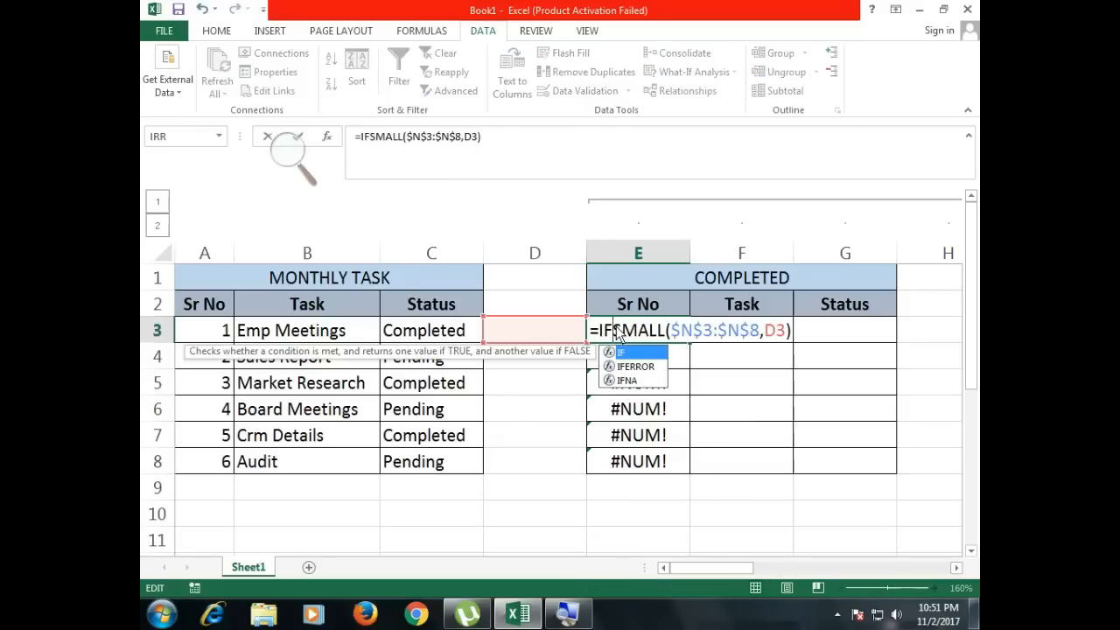
pyautogui.press('Delete')
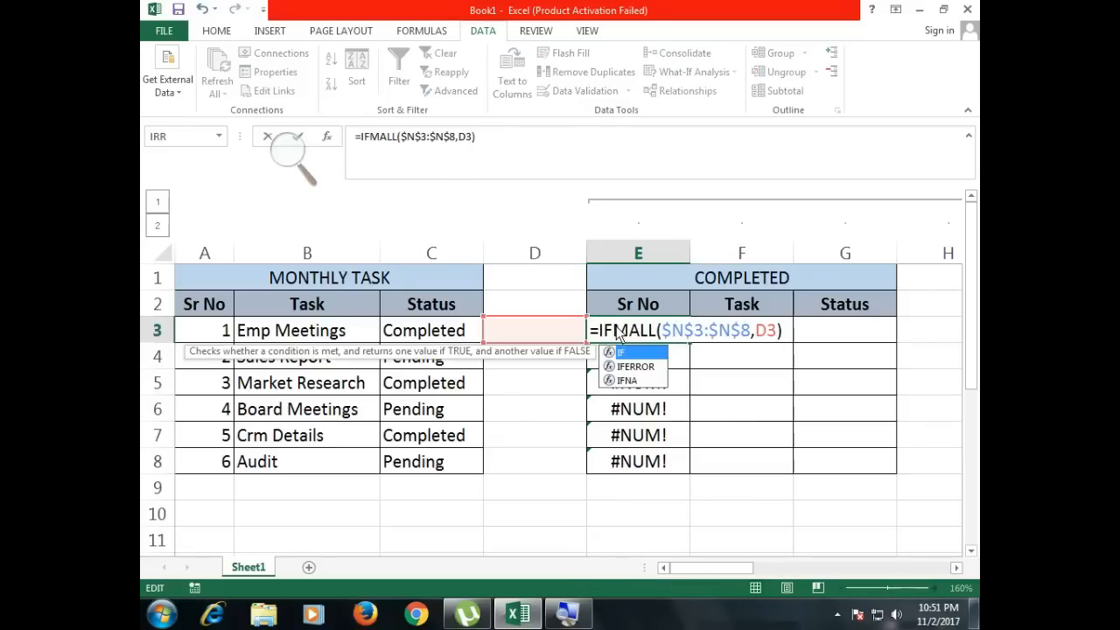
pyautogui.press('Down')
pyautogui.write('S')
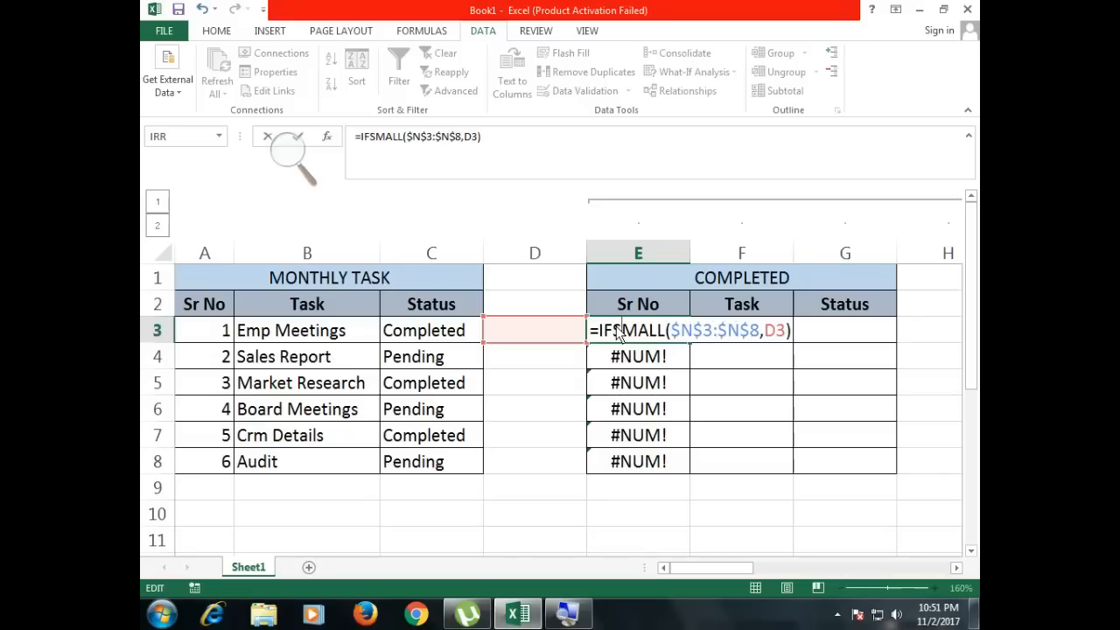
pyautogui.write('E')
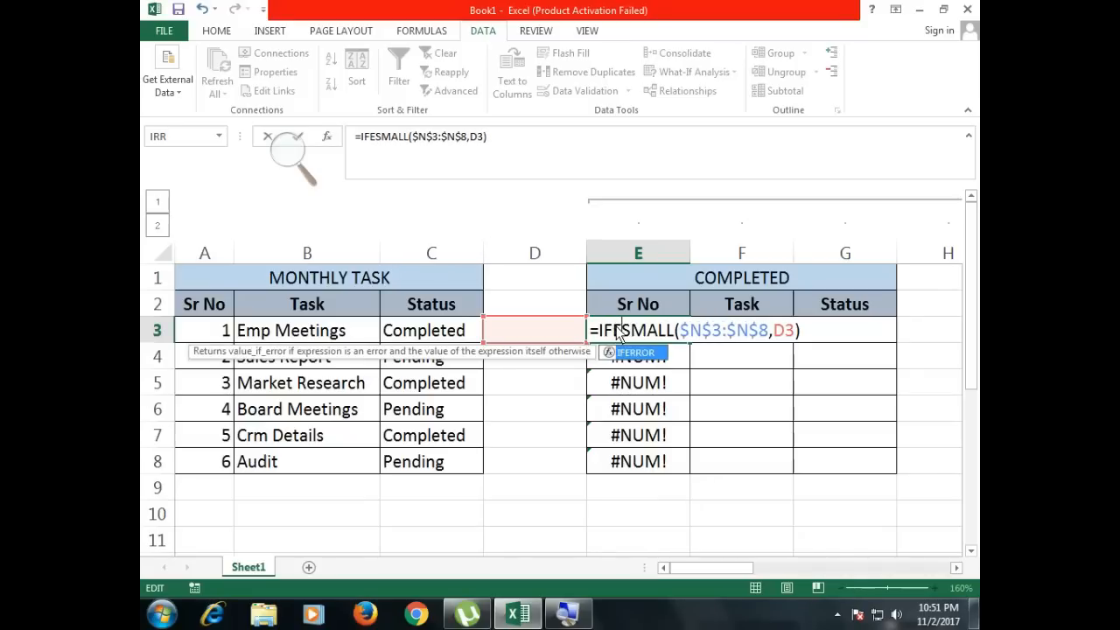
pyautogui.press('Tab')
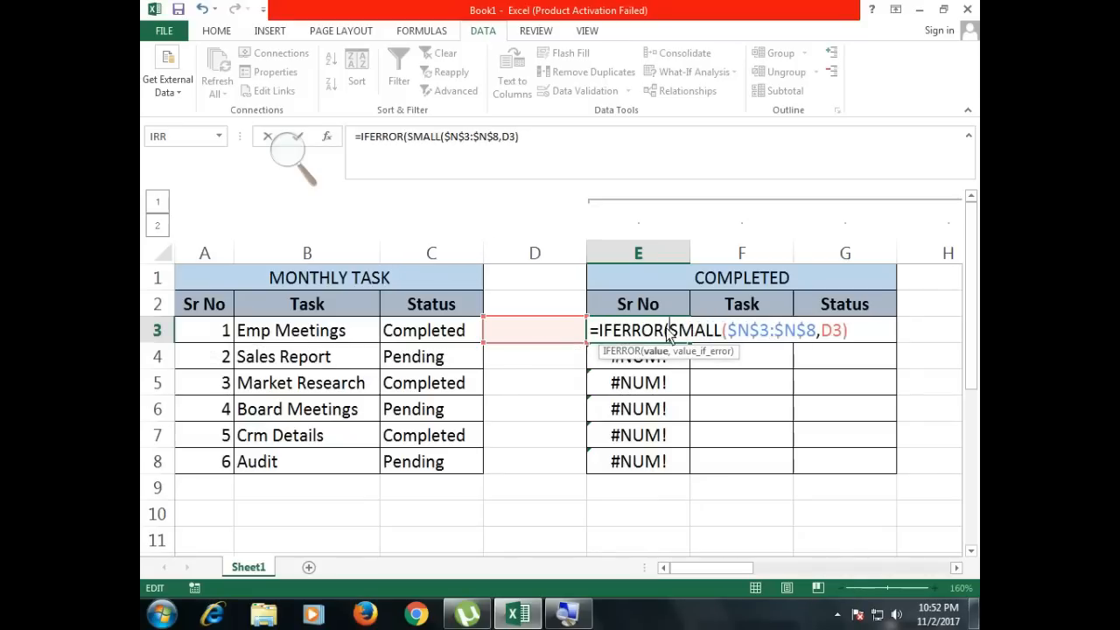
pyautogui.write(',""')
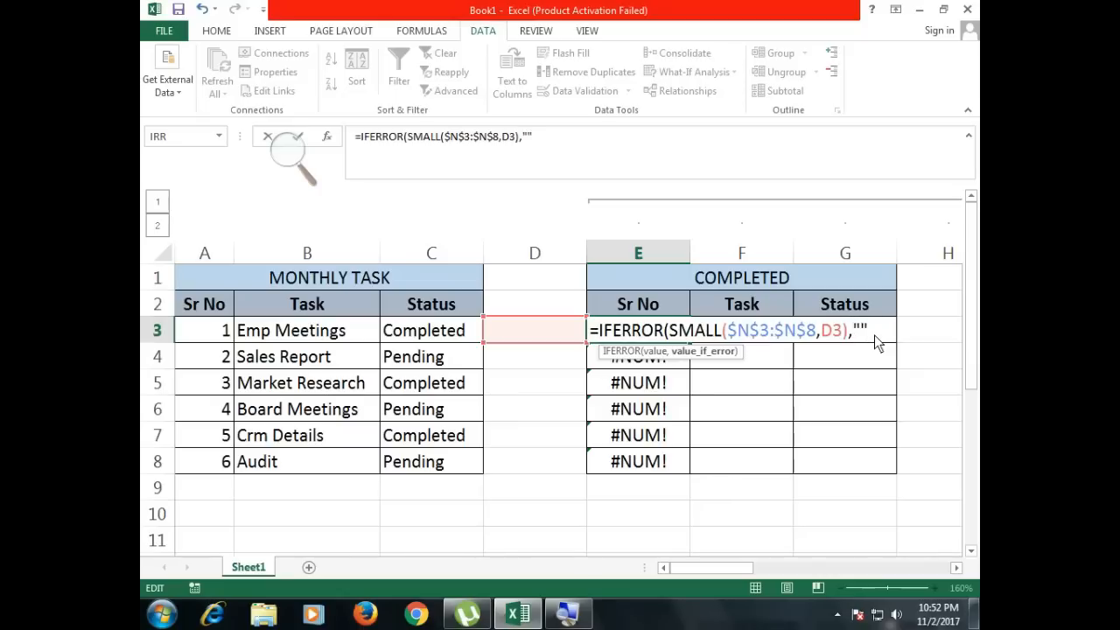
pyautogui.press('Return')
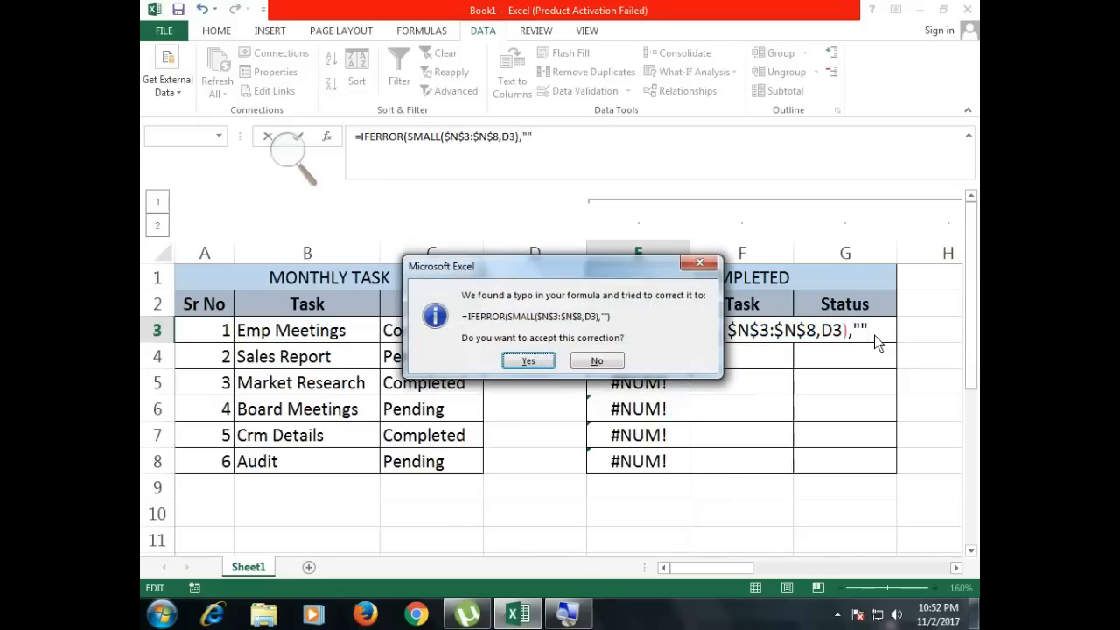
pyautogui.press('Return')
pyautogui.click(682, 332)
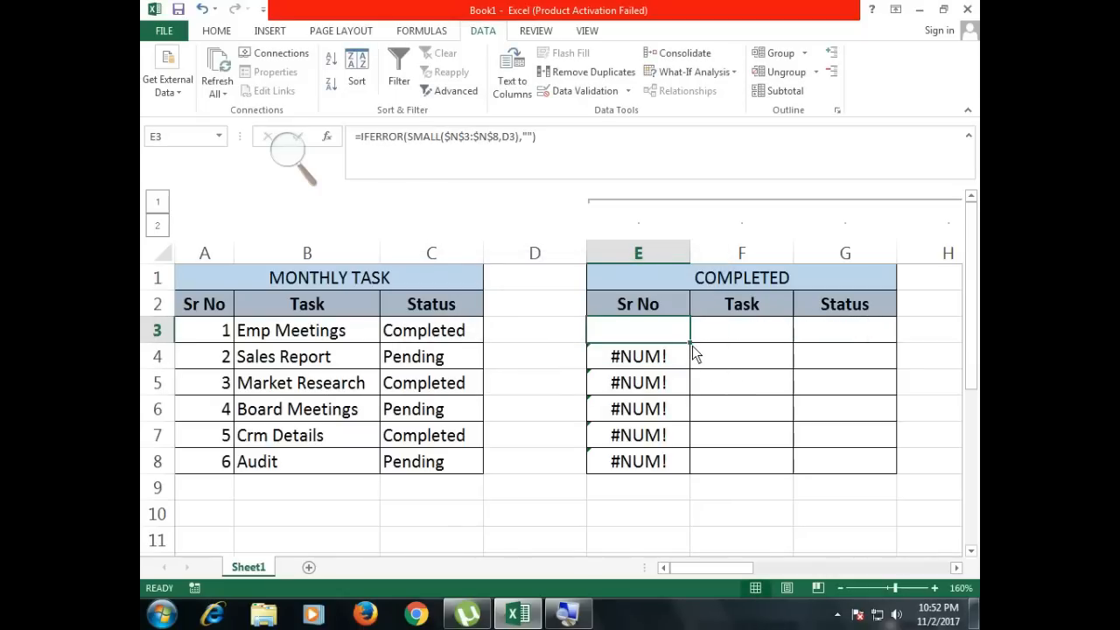
pyautogui.moveTo(692, 343); pyautogui.dragTo(696, 477)
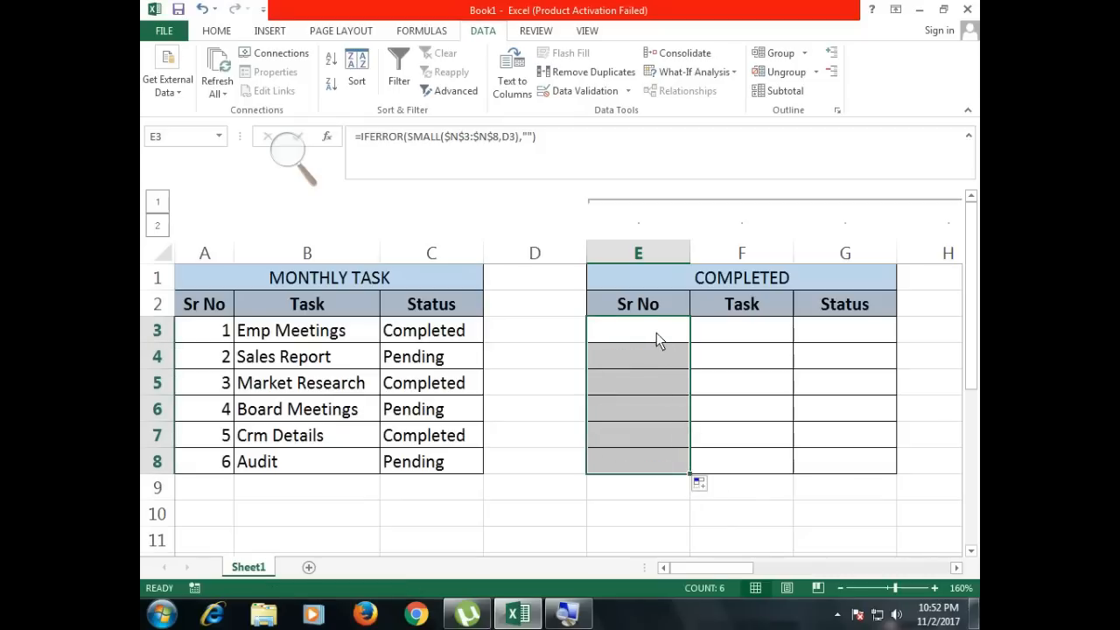
# Step: Test the IFERROR formula in E3 by entering 1 in D3, and clear that helper number again
pyautogui.click(567, 331)
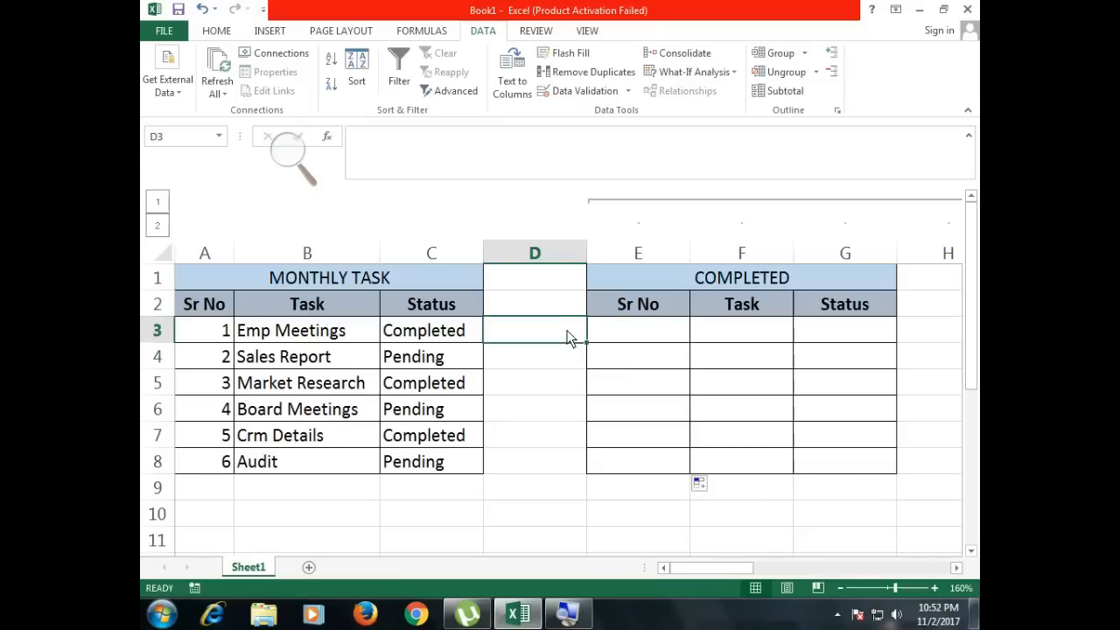
pyautogui.write('1')
pyautogui.press('Return')
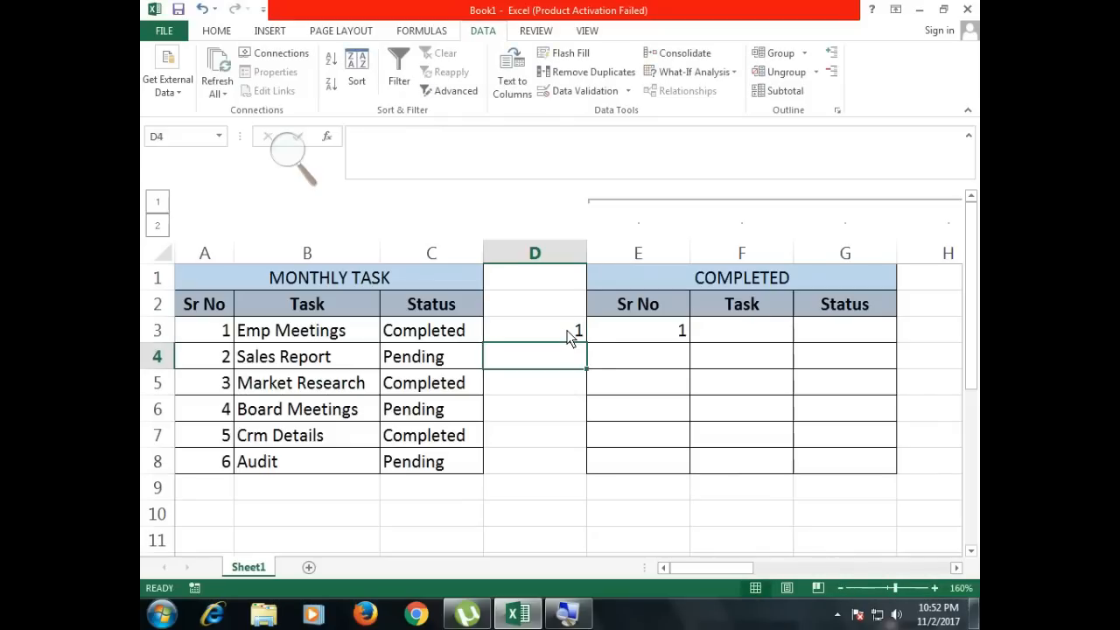
pyautogui.press('Up')
pyautogui.press('Delete')
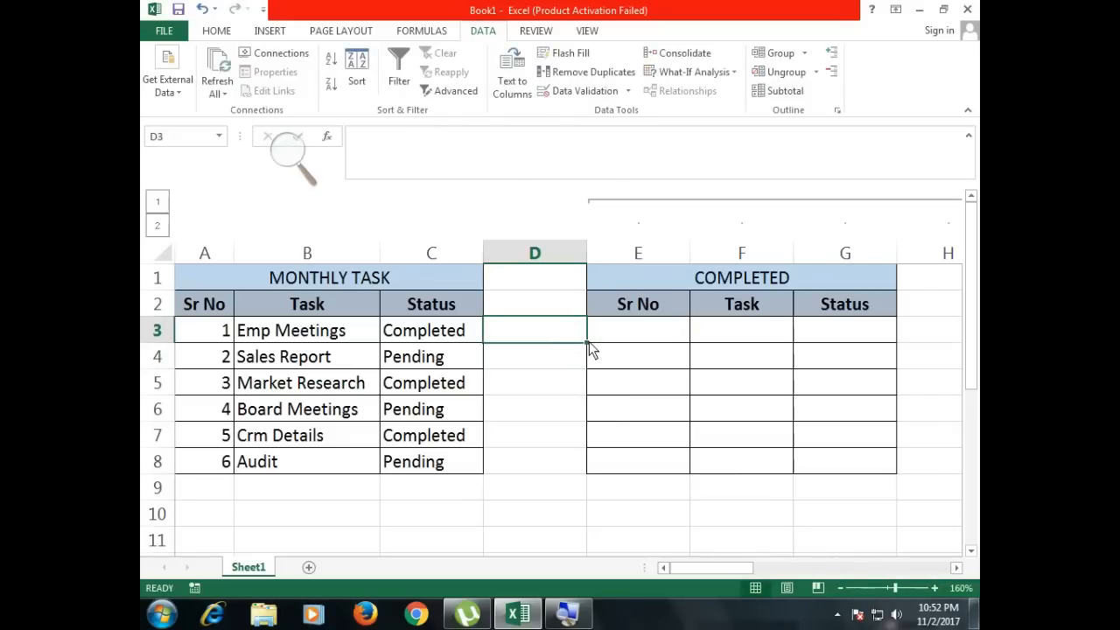
pyautogui.click(636, 335)
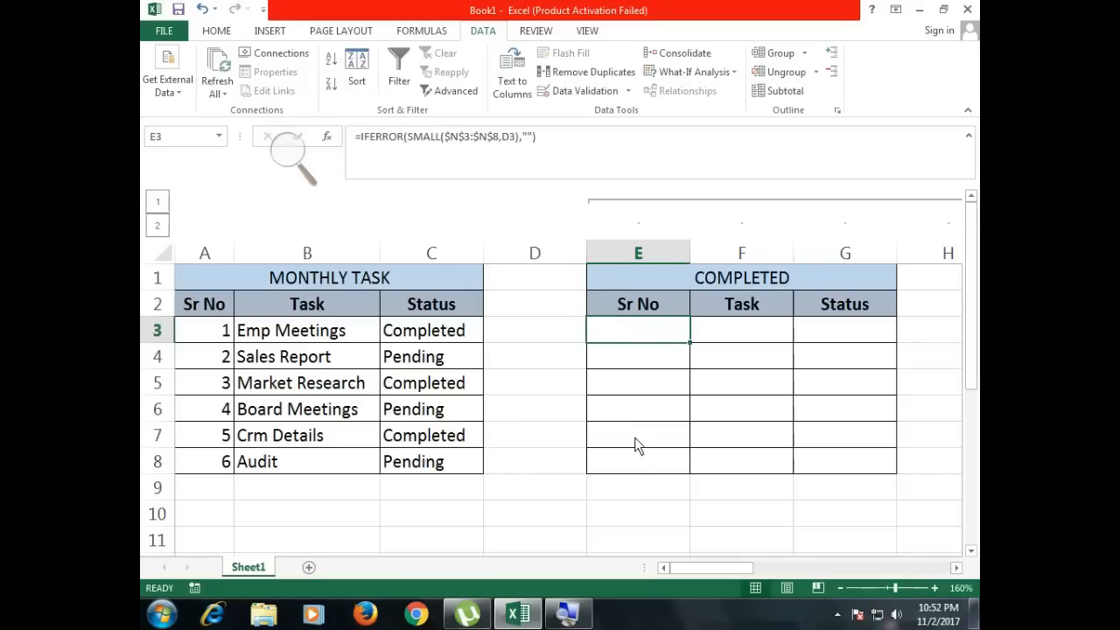
# Step: Try out the ROW function by entering =ROW() in D10, and delete the test formula
pyautogui.click(550, 510)
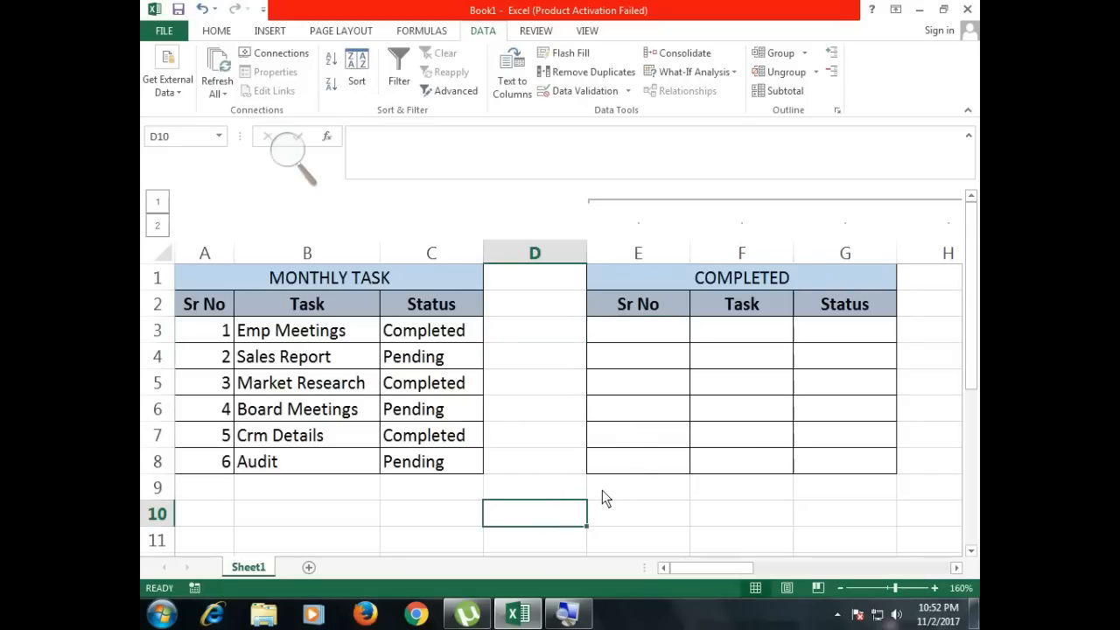
pyautogui.write('=ROW()')
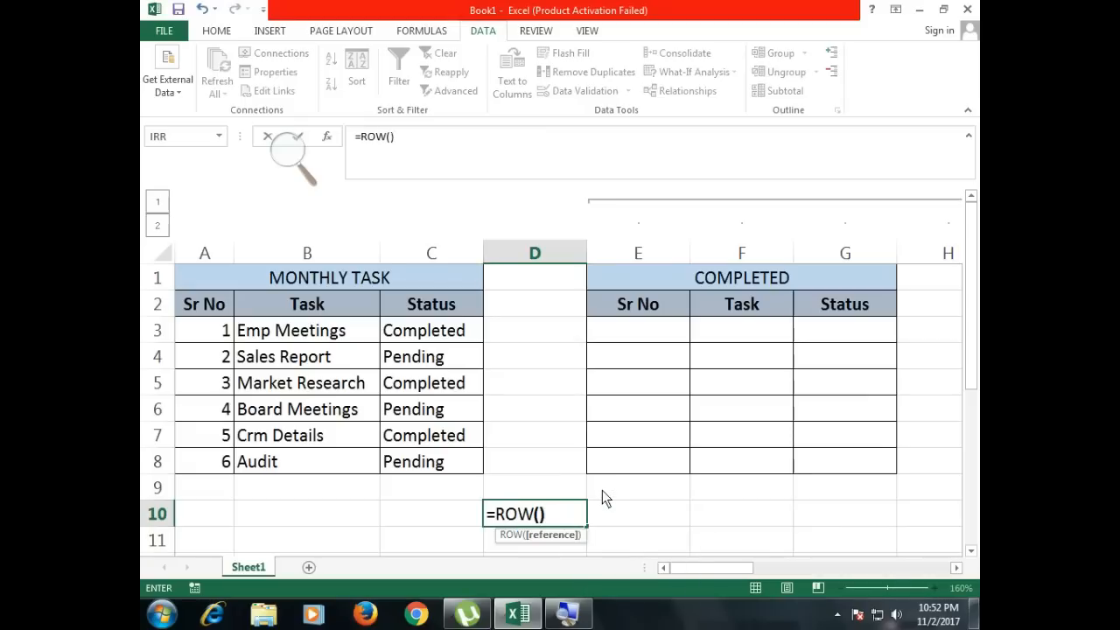
pyautogui.press('Return')
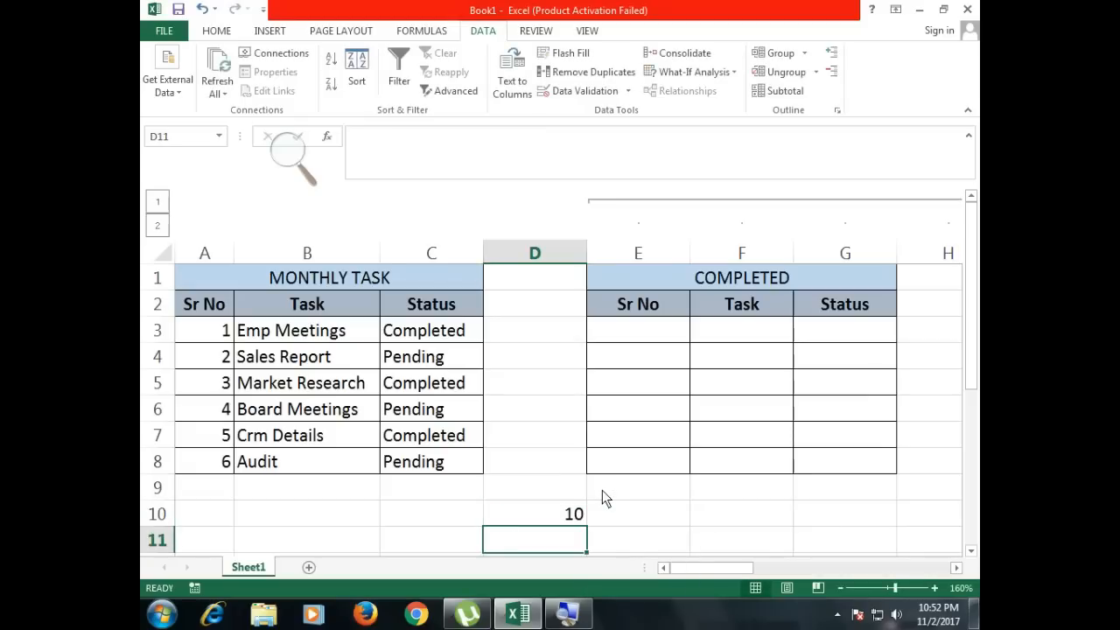
pyautogui.click(573, 513)
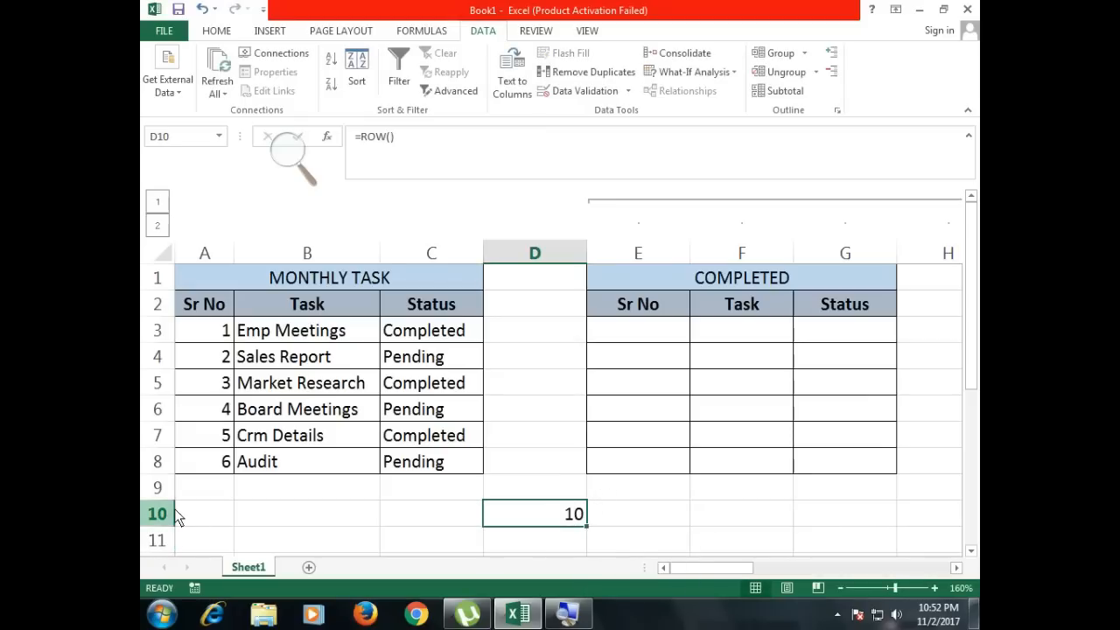
pyautogui.press('Delete')
# Step: Repeat the ROW function test with =ROW() in D1, and delete the formula from that cell
pyautogui.click(539, 285)
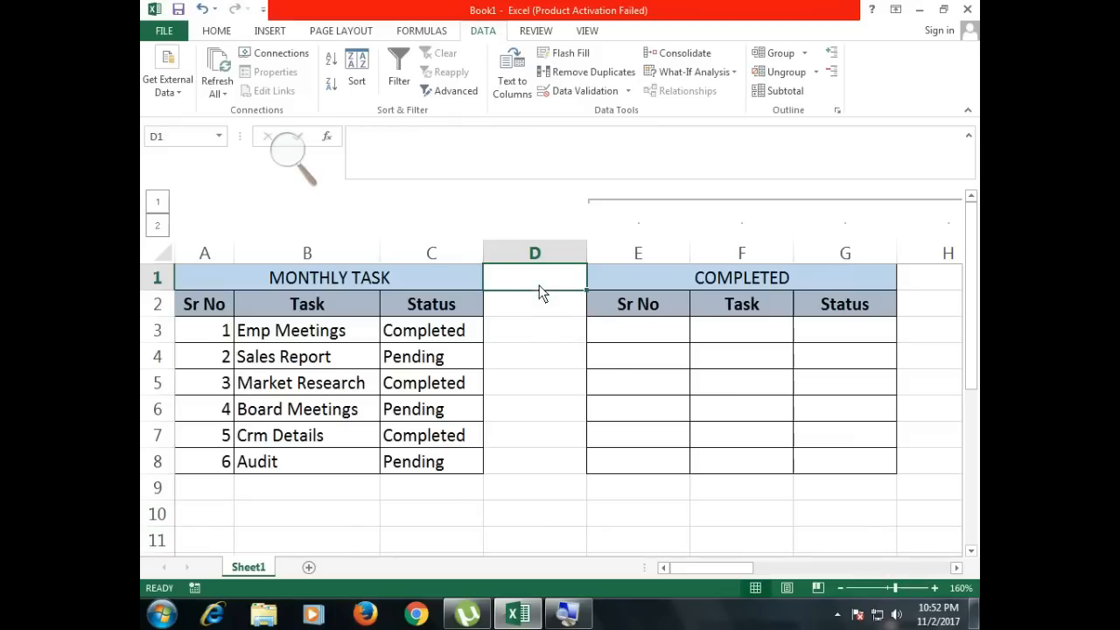
pyautogui.write('=ROW')
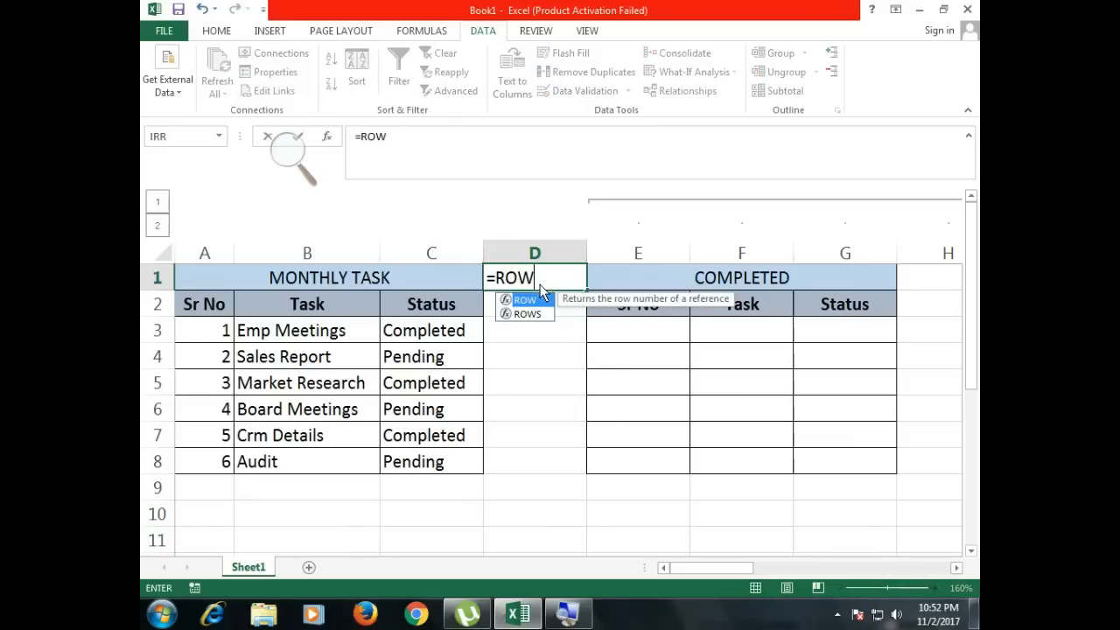
pyautogui.write('()')
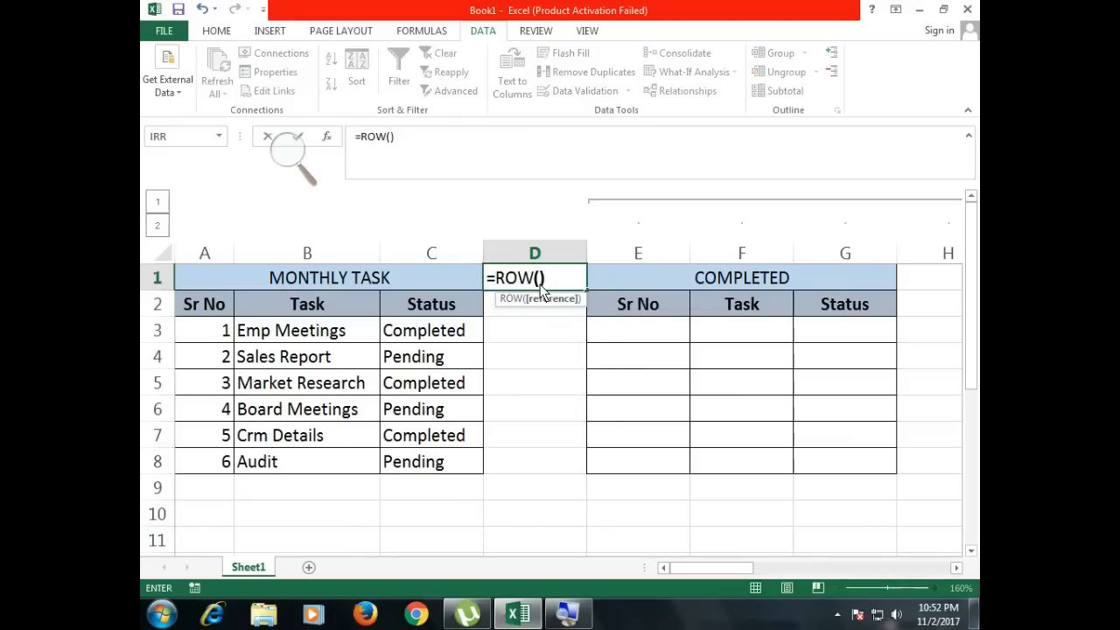
pyautogui.press('Return')
pyautogui.press('Up')
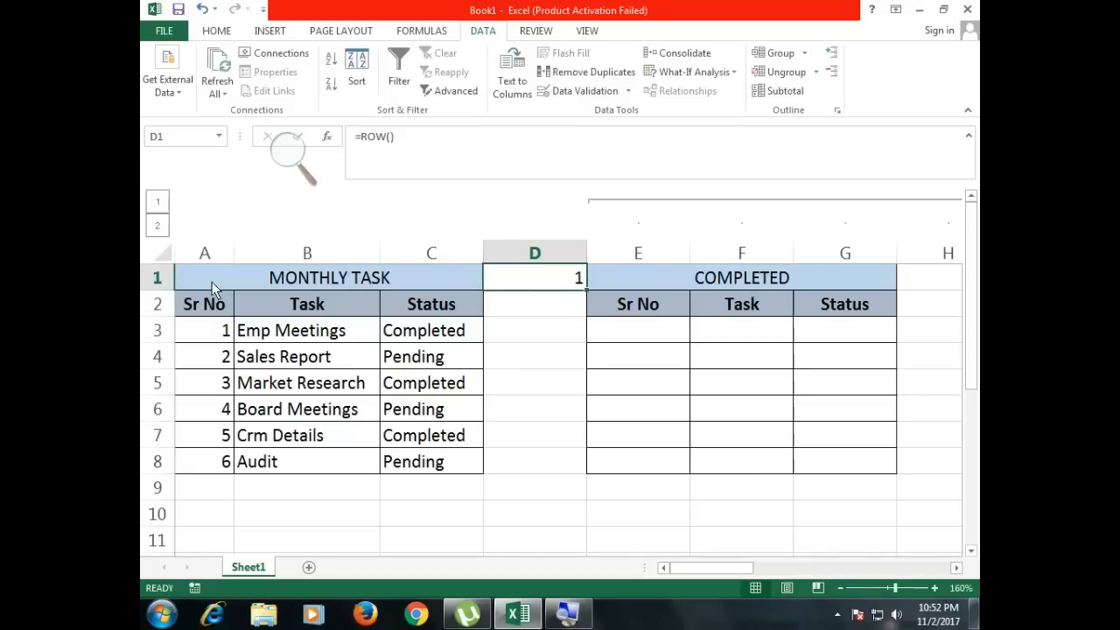
pyautogui.press('Delete')
# Step: Replace the D3 reference in E3 with ROW()-2, giving =IFERROR(SMALL($N$3:$N$8,ROW()-2),"")
pyautogui.click(564, 330)
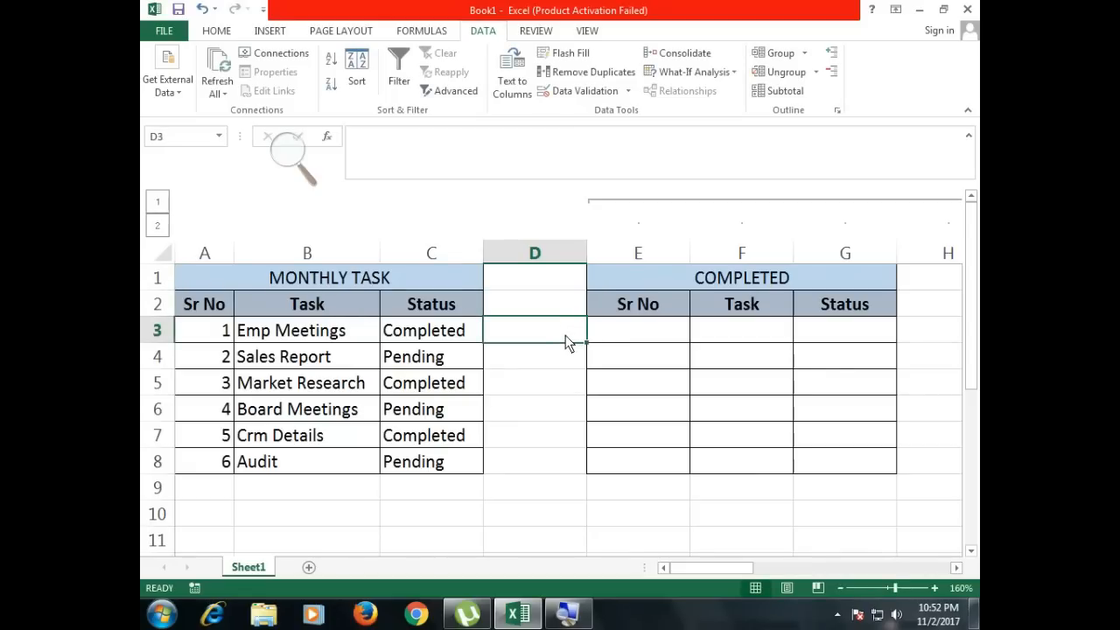
pyautogui.click(642, 339)
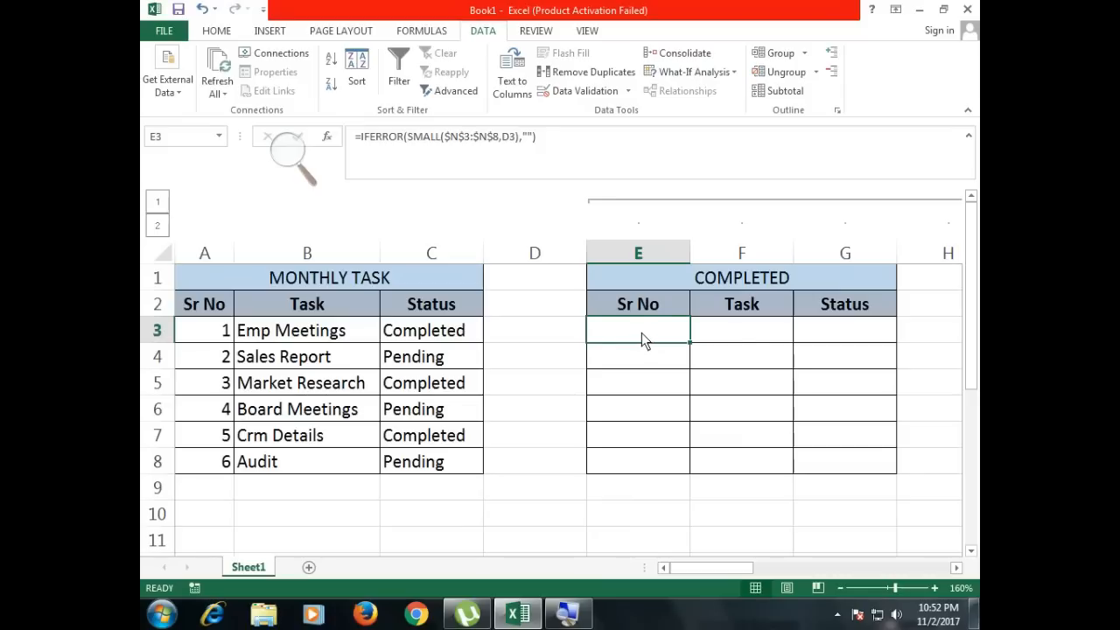
pyautogui.doubleClick(642, 333)
pyautogui.click(838, 329)
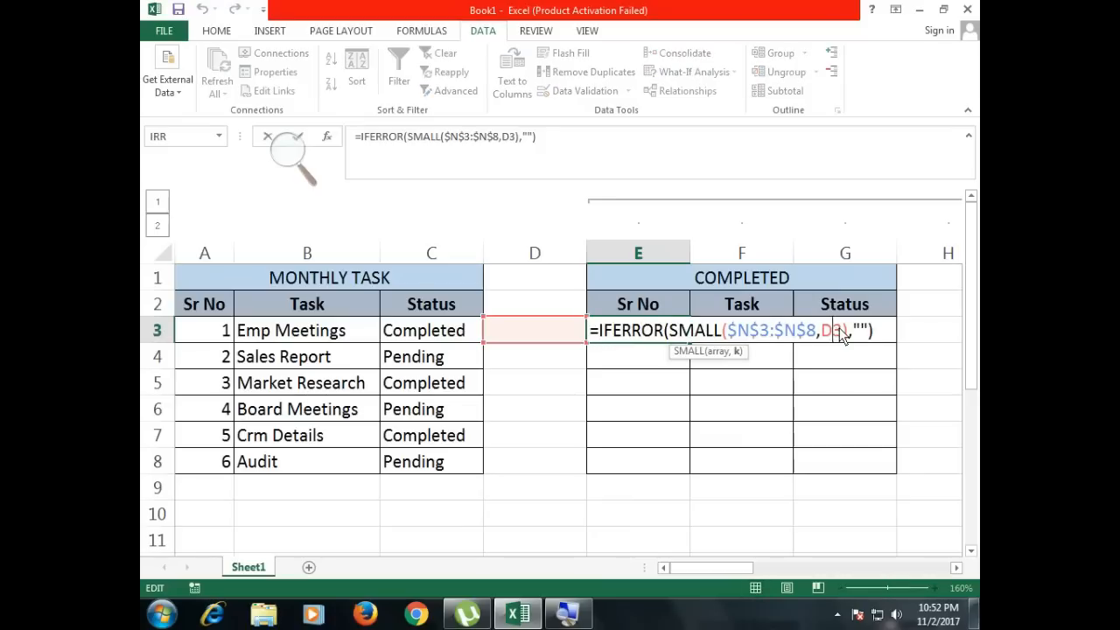
pyautogui.press('BackSpace')
pyautogui.press('BackSpace')
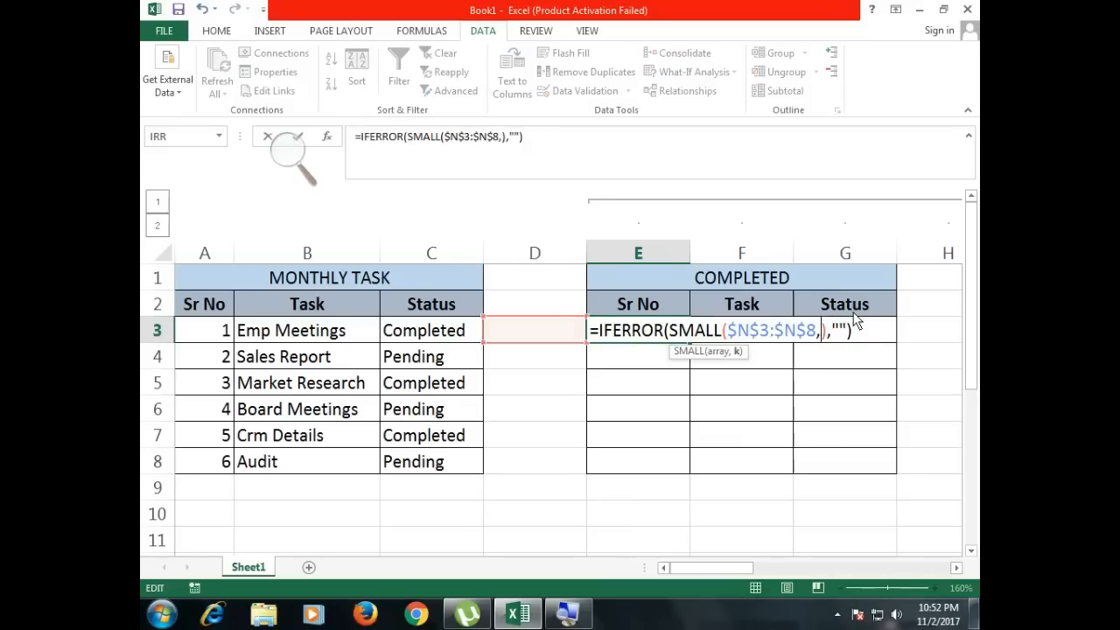
pyautogui.write('ROW()')
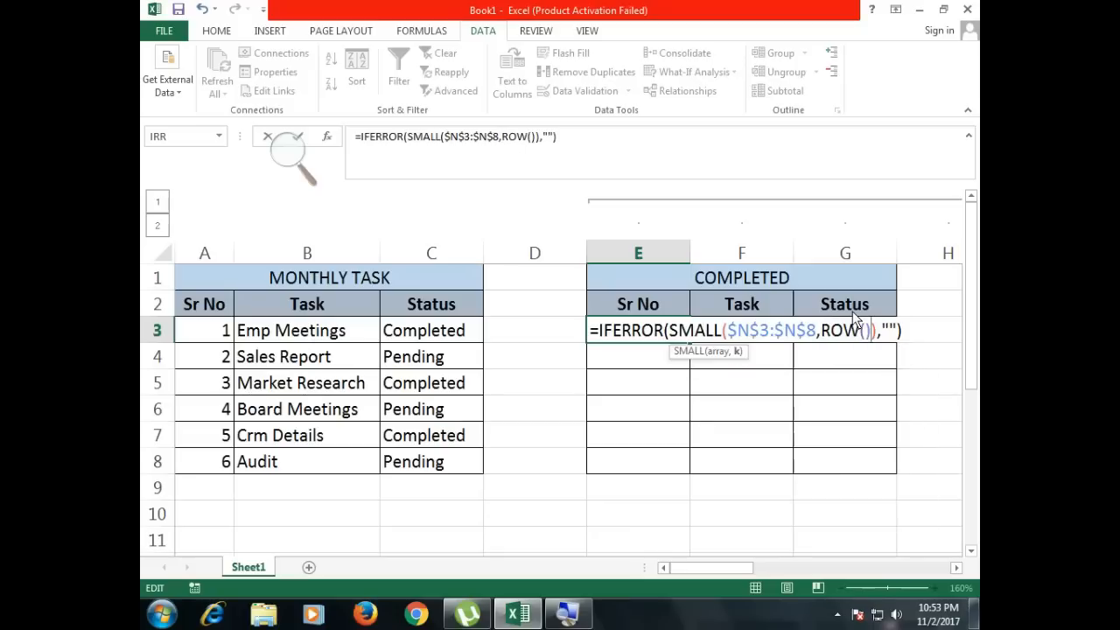
pyautogui.press('Delete')
pyautogui.write('_')
pyautogui.press('BackSpace')
pyautogui.write(')')
pyautogui.click(874, 332)
pyautogui.press('Left')
pyautogui.write('-2')
pyautogui.moveTo(825, 330); pyautogui.dragTo(883, 332)
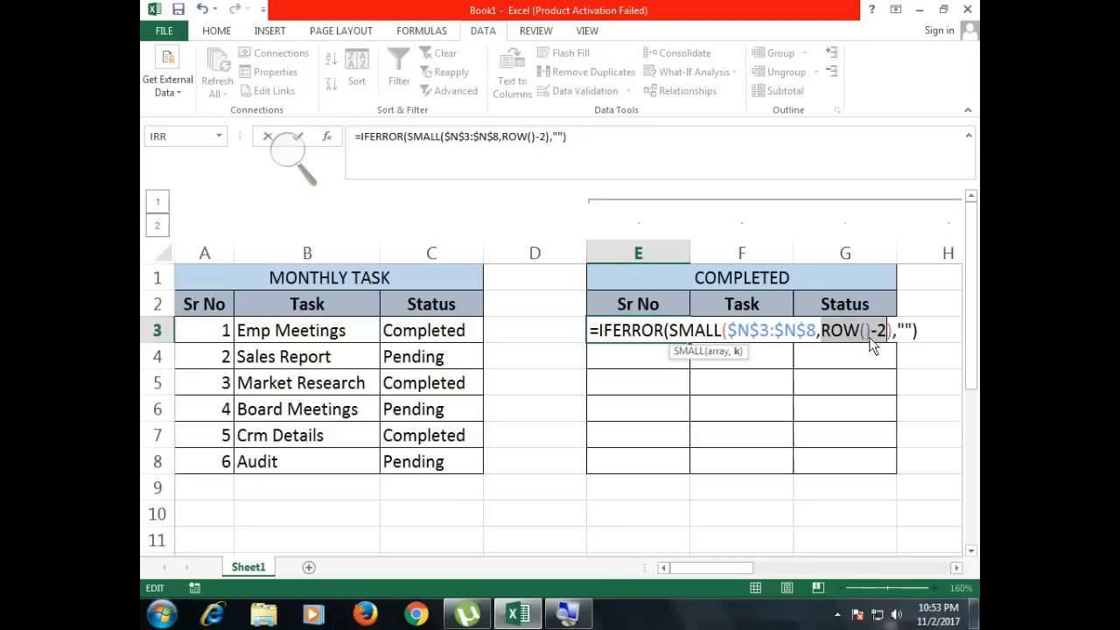
pyautogui.press('Return')
# Step: Copy the Sr No formula from E3 down to E4 in the COMPLETED table
pyautogui.click(683, 340)
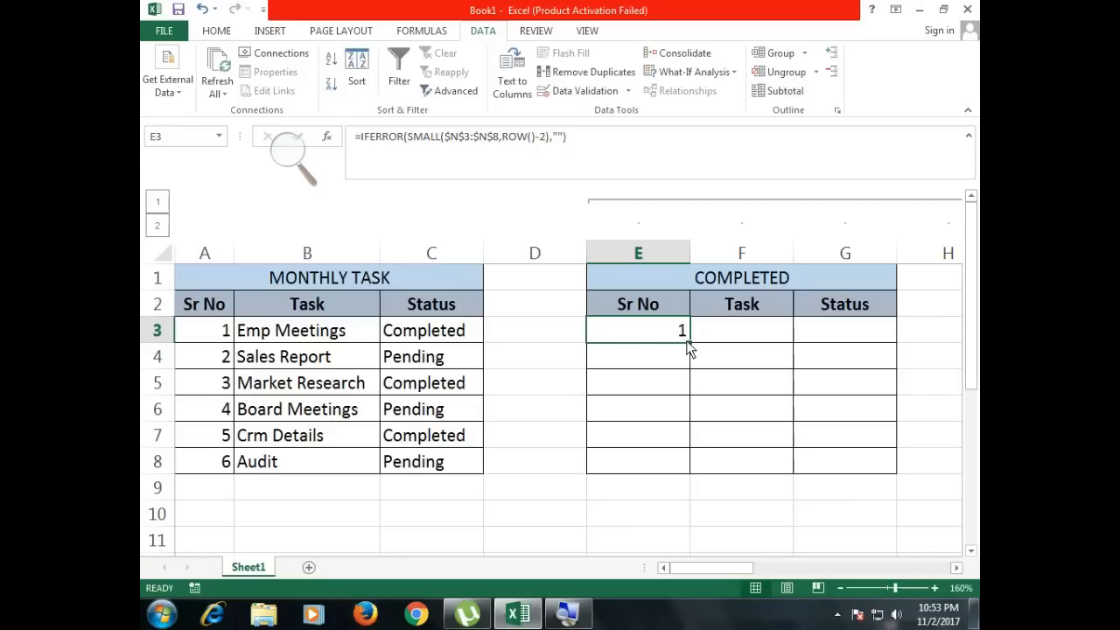
pyautogui.click(663, 358)
pyautogui.click(680, 333)
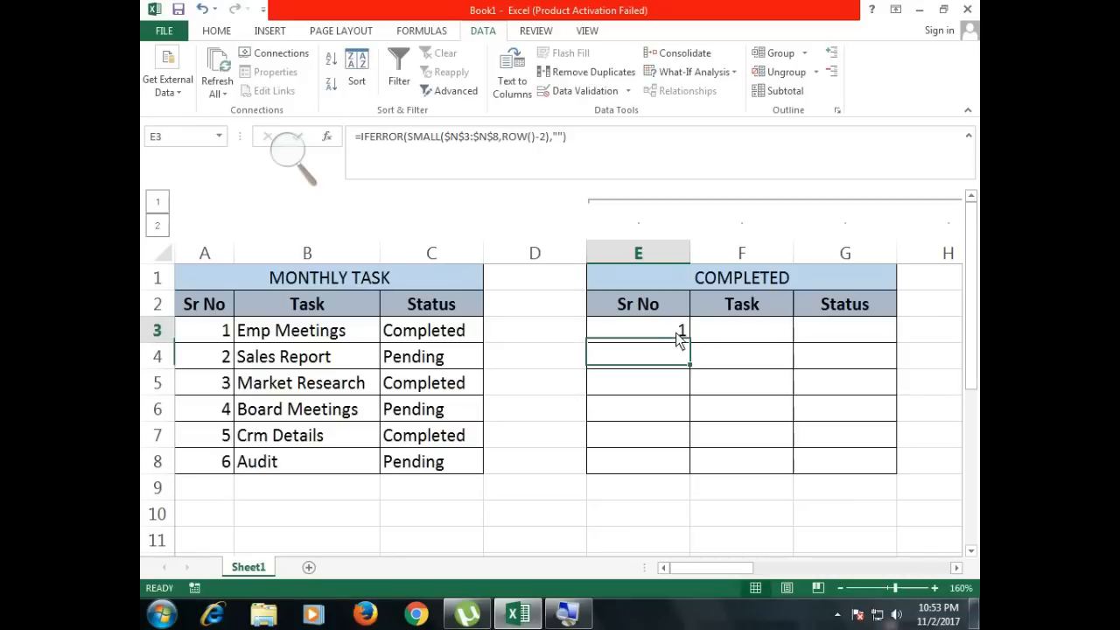
pyautogui.doubleClick(683, 334)
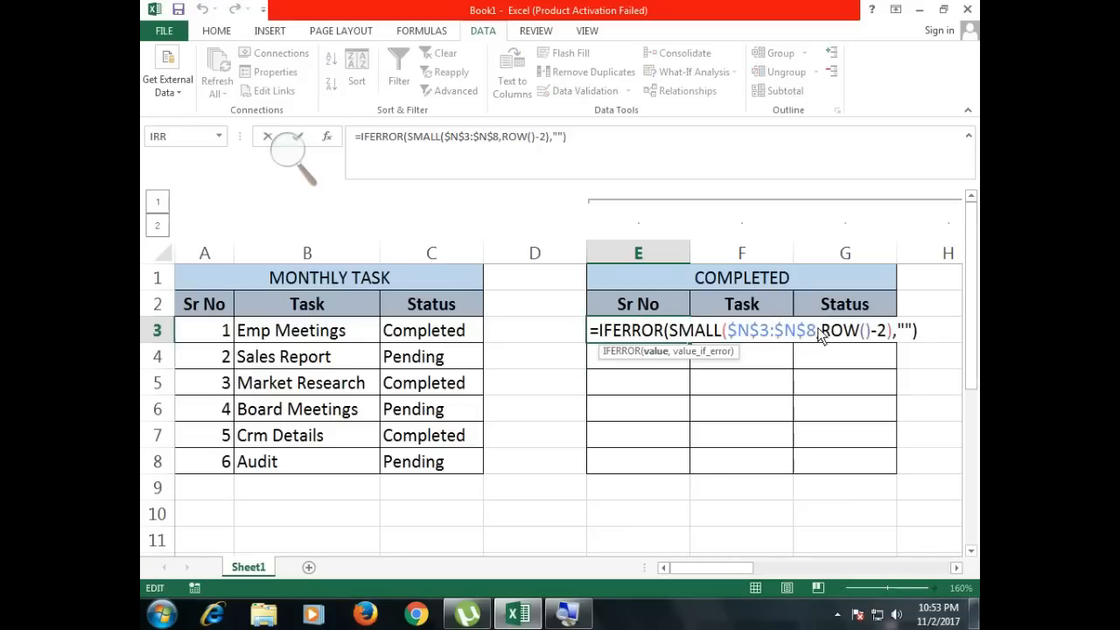
pyautogui.hotkey('ctrl', 'z')
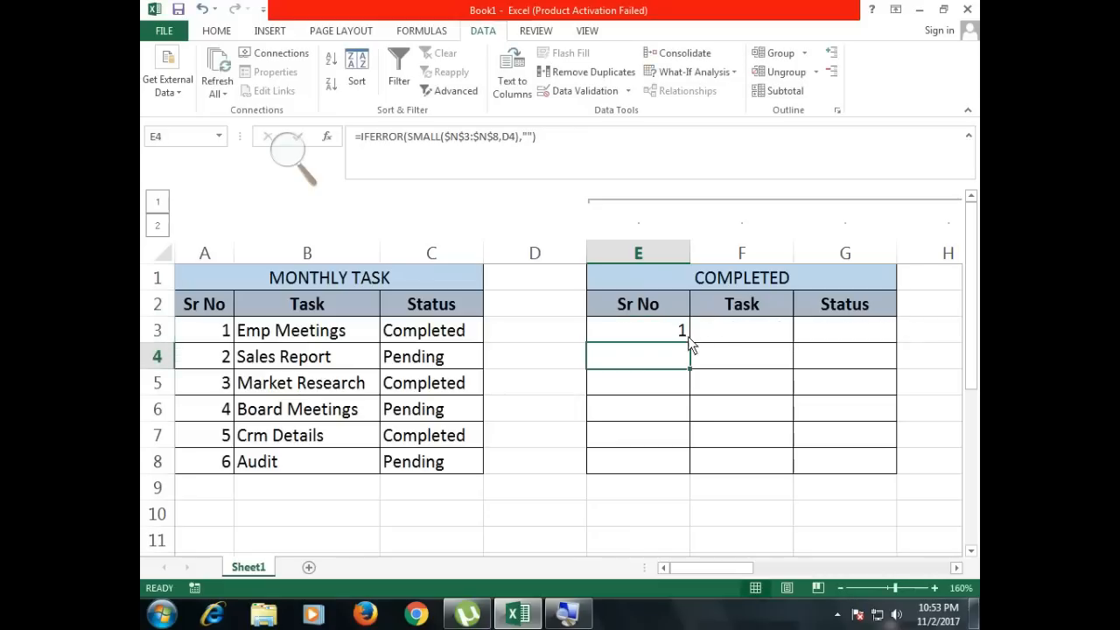
pyautogui.moveTo(688, 340); pyautogui.dragTo(691, 365)
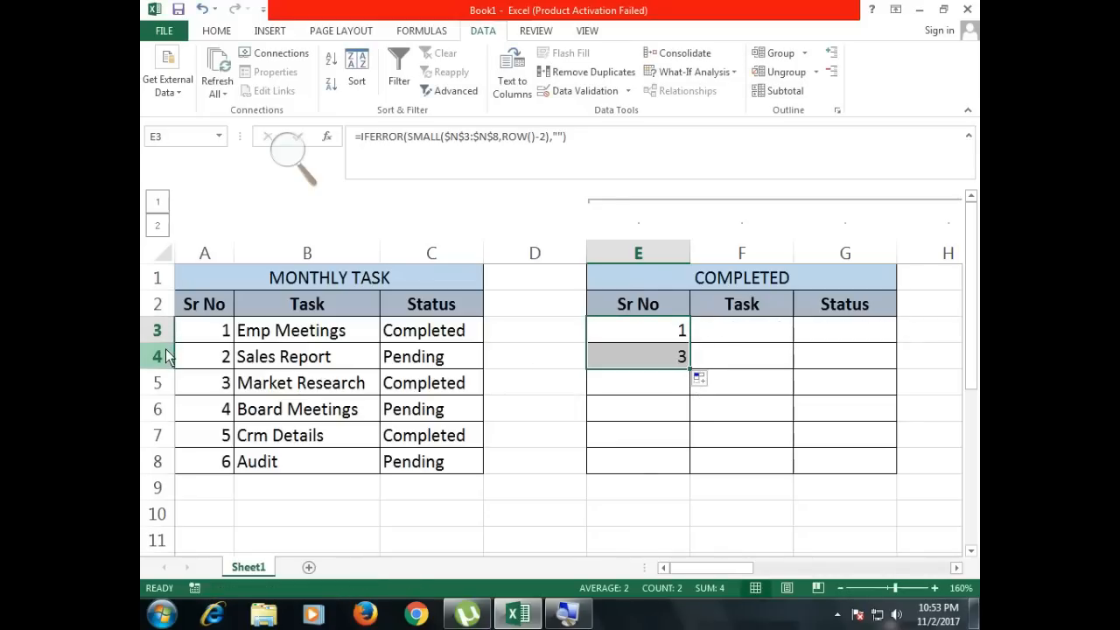
# Step: Check the ROW()-2 argument in E4, and copy the E4 formula down through E8
pyautogui.doubleClick(606, 356)
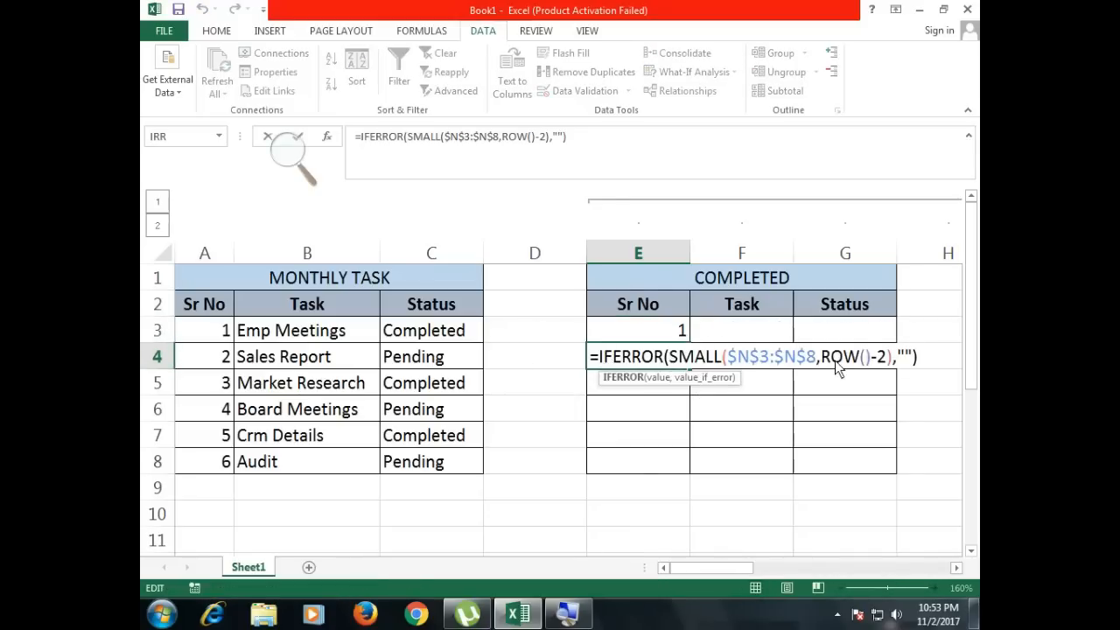
pyautogui.moveTo(828, 357); pyautogui.dragTo(868, 358)
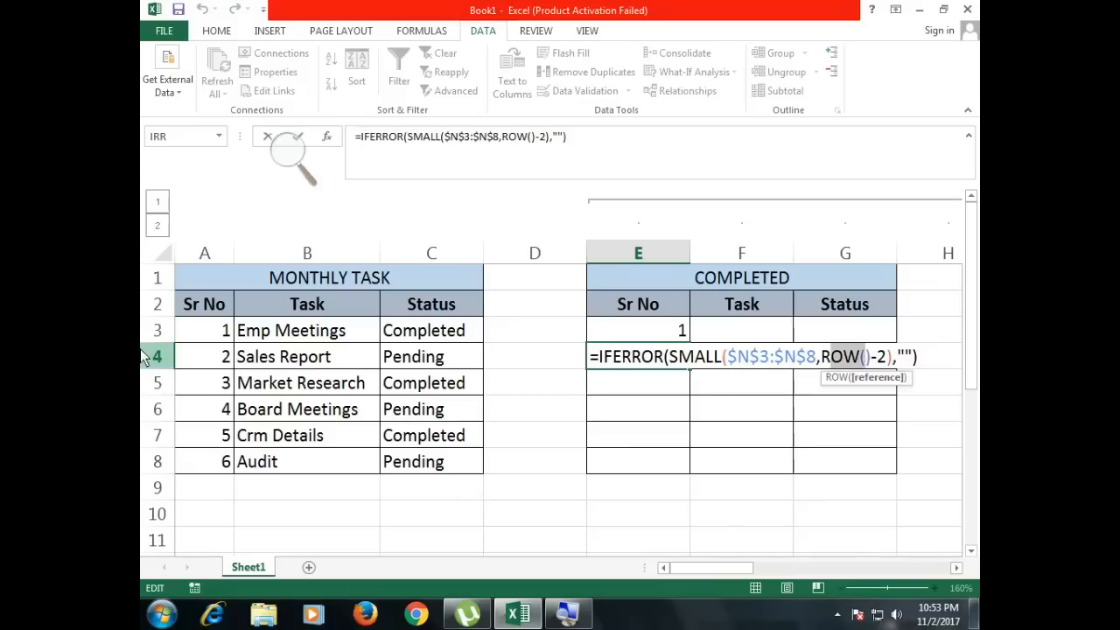
pyautogui.click(885, 359)
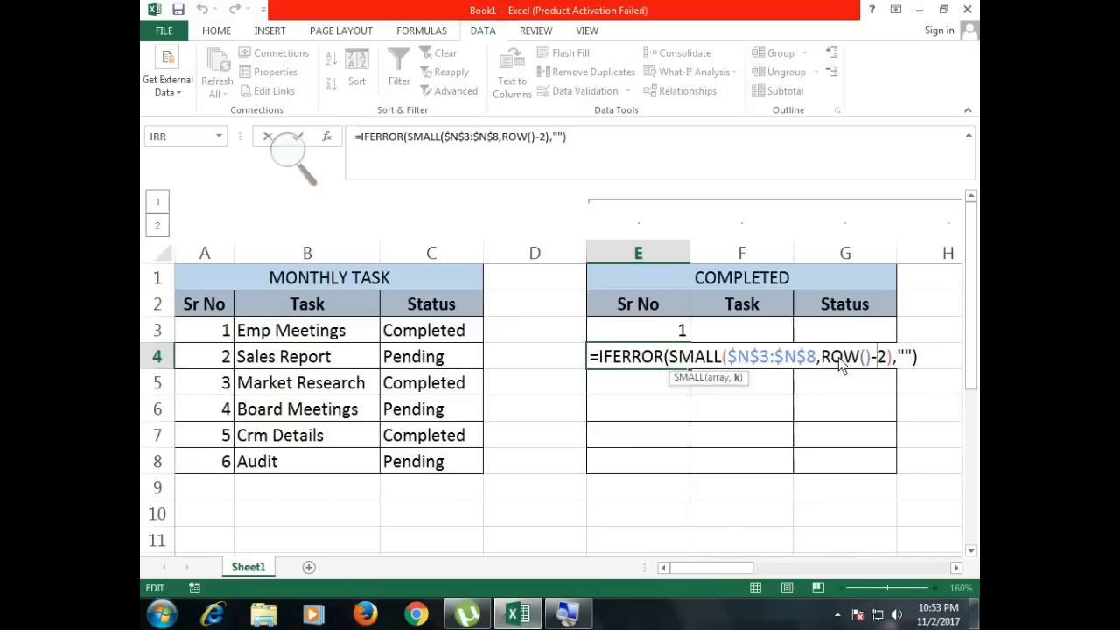
pyautogui.press('Return')
pyautogui.click(666, 360)
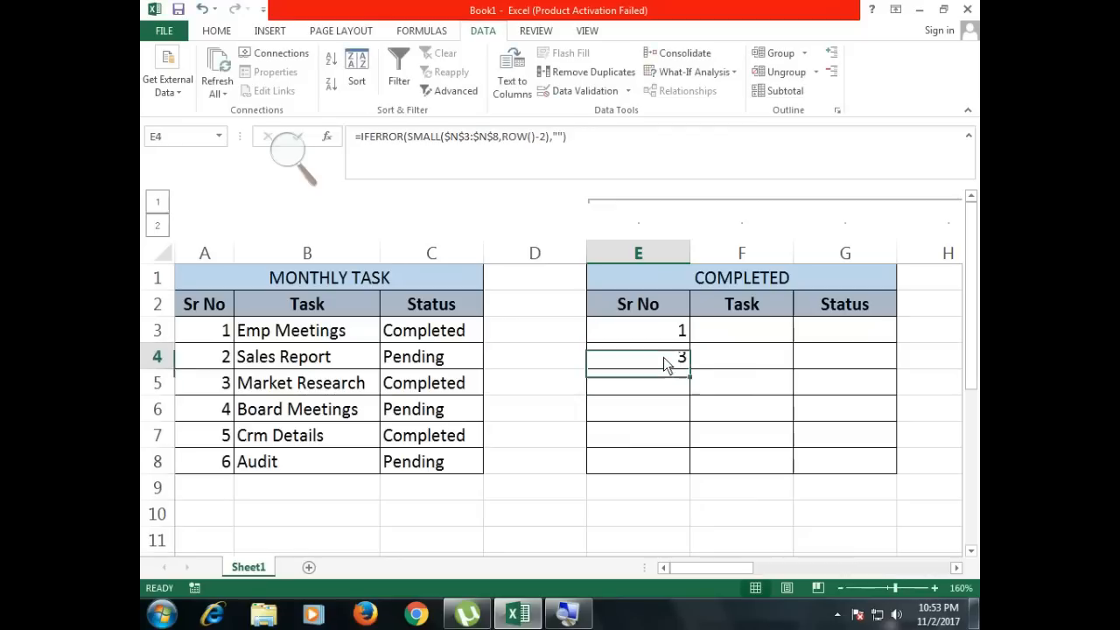
pyautogui.moveTo(691, 367); pyautogui.dragTo(690, 473)
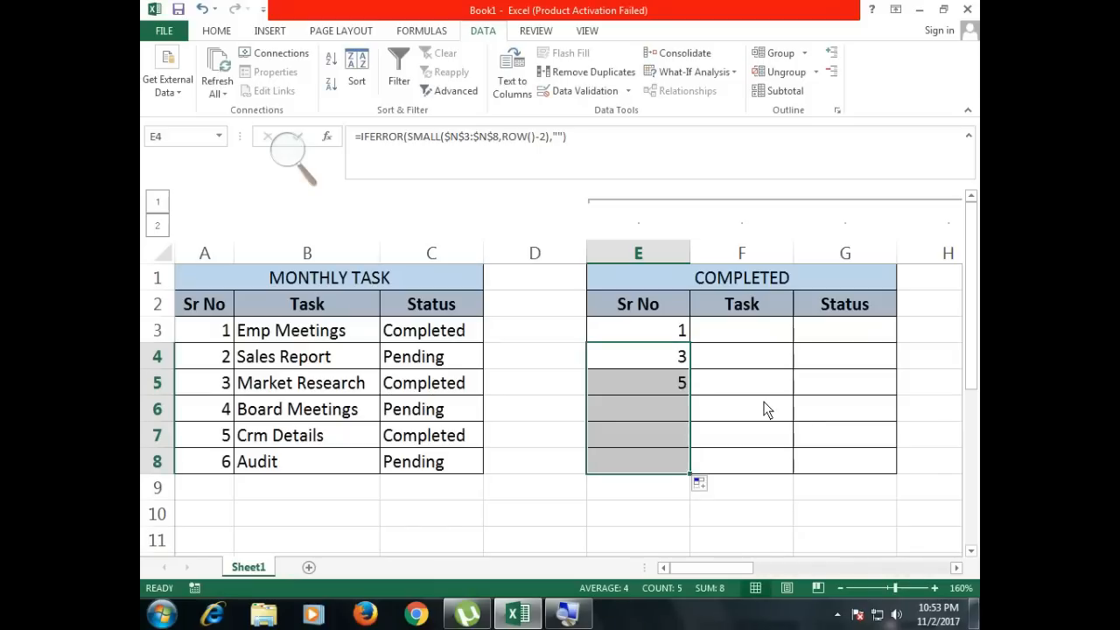
# Step: Review the IFERROR, SMALL and ROW()-2 parts of the formula in E3
pyautogui.doubleClick(663, 332)
pyautogui.moveTo(615, 333); pyautogui.dragTo(893, 337)
pyautogui.click(845, 329)
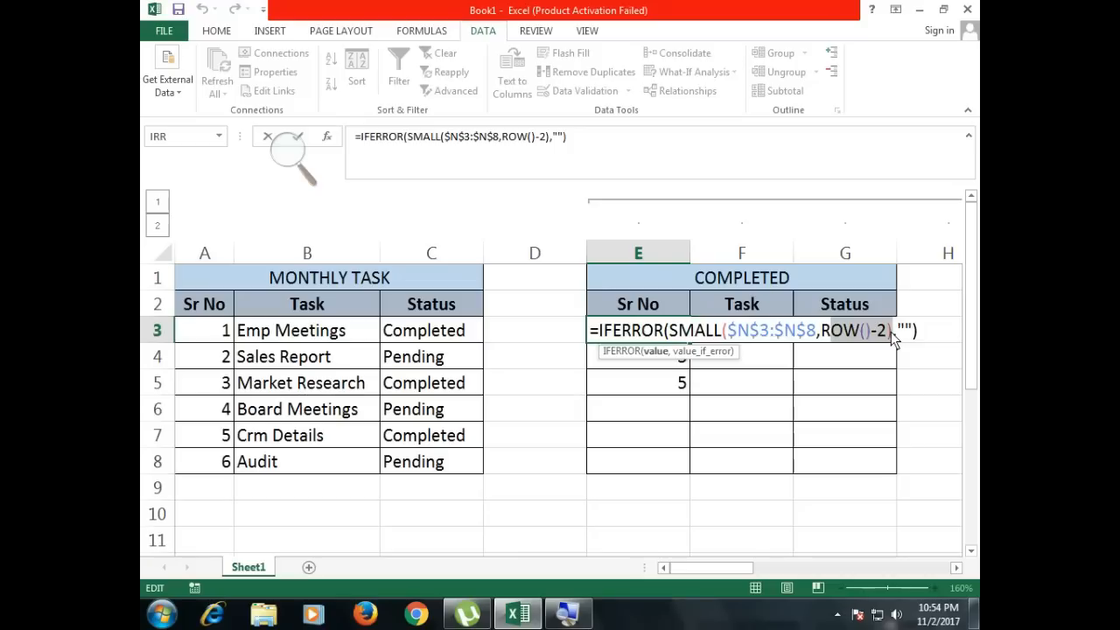
pyautogui.press('Return')
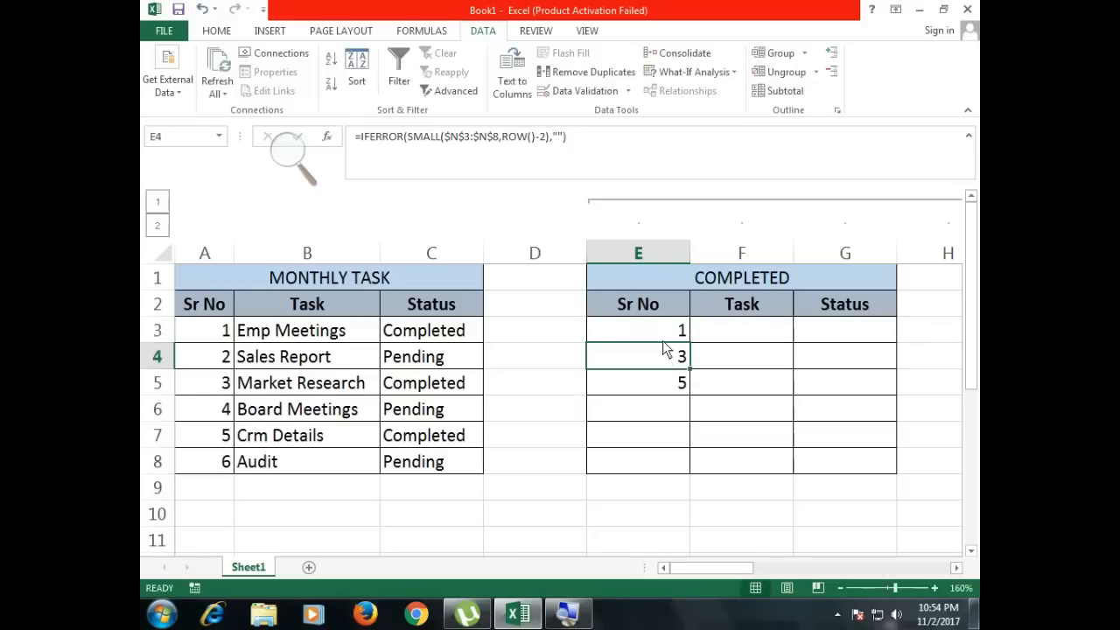
pyautogui.click(665, 339)
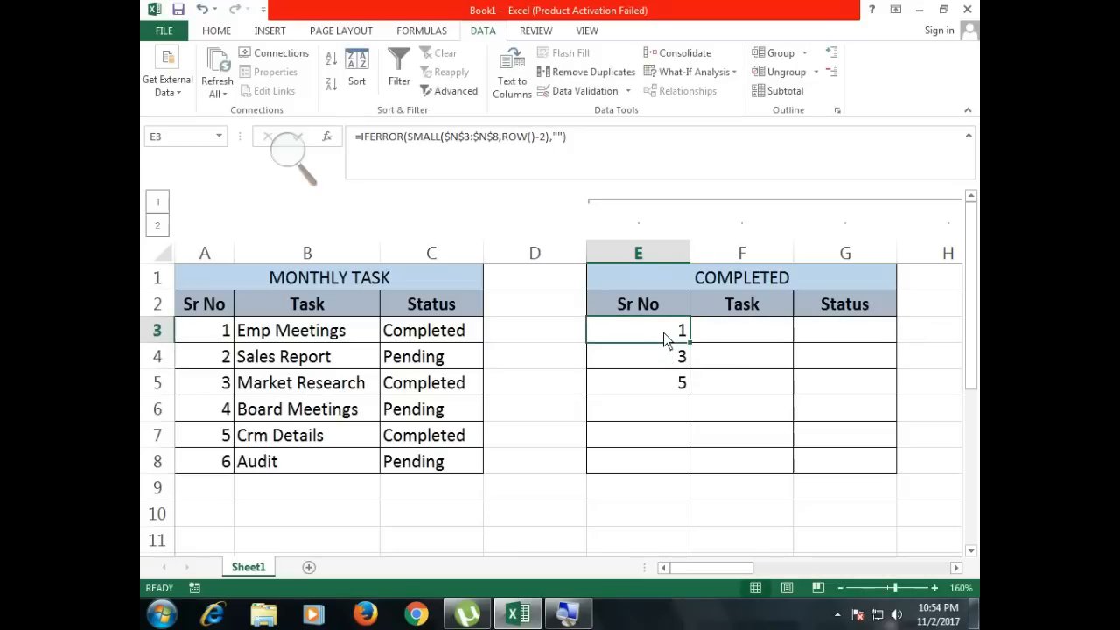
# Step: Begin a formula in I3, the first Sr No cell of the PENDING table, with =IFERROR(SMALL(
pyautogui.click(957, 568)
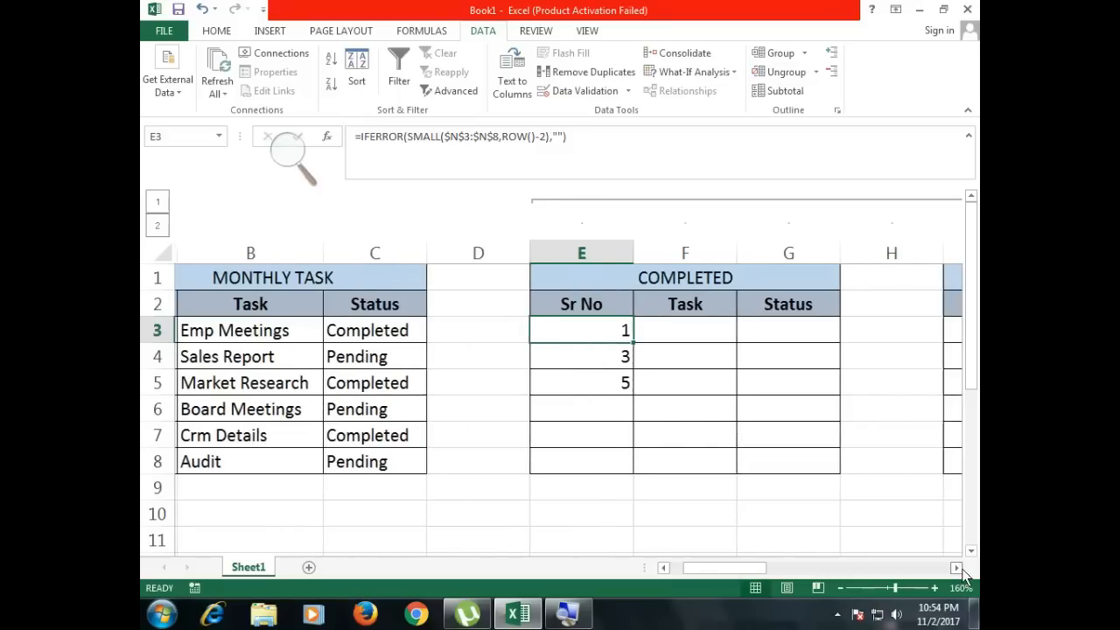
pyautogui.click(960, 569)
pyautogui.click(960, 569)
pyautogui.click(960, 569)
pyautogui.click(960, 569)
pyautogui.click(960, 569)
pyautogui.click(960, 569)
pyautogui.click(960, 569)
pyautogui.click(960, 569)
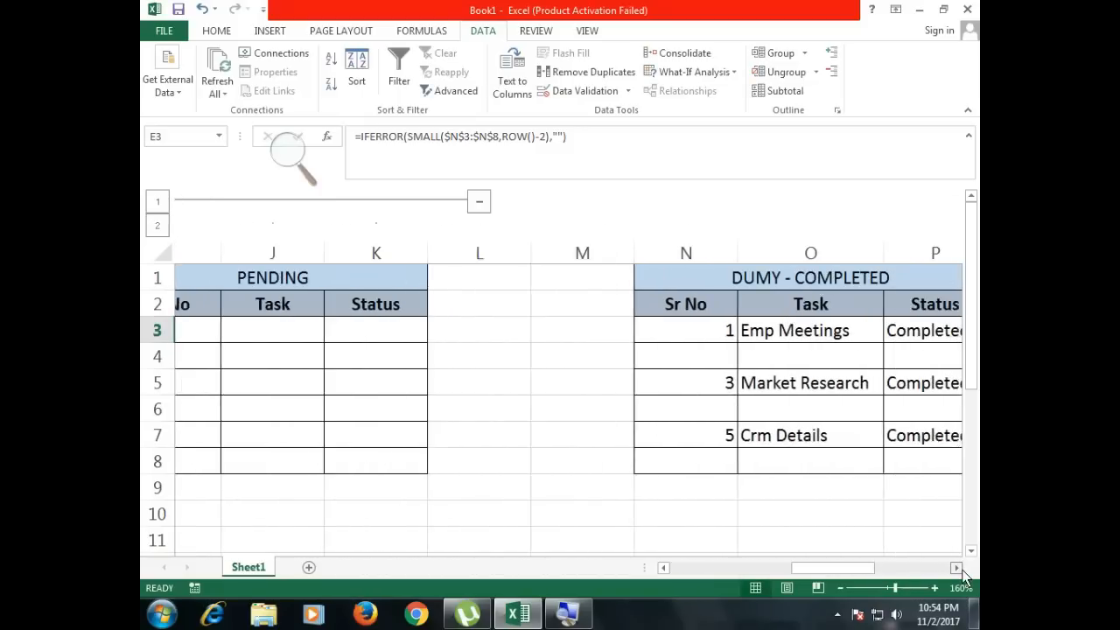
pyautogui.moveTo(838, 568); pyautogui.dragTo(772, 562)
pyautogui.click(655, 333)
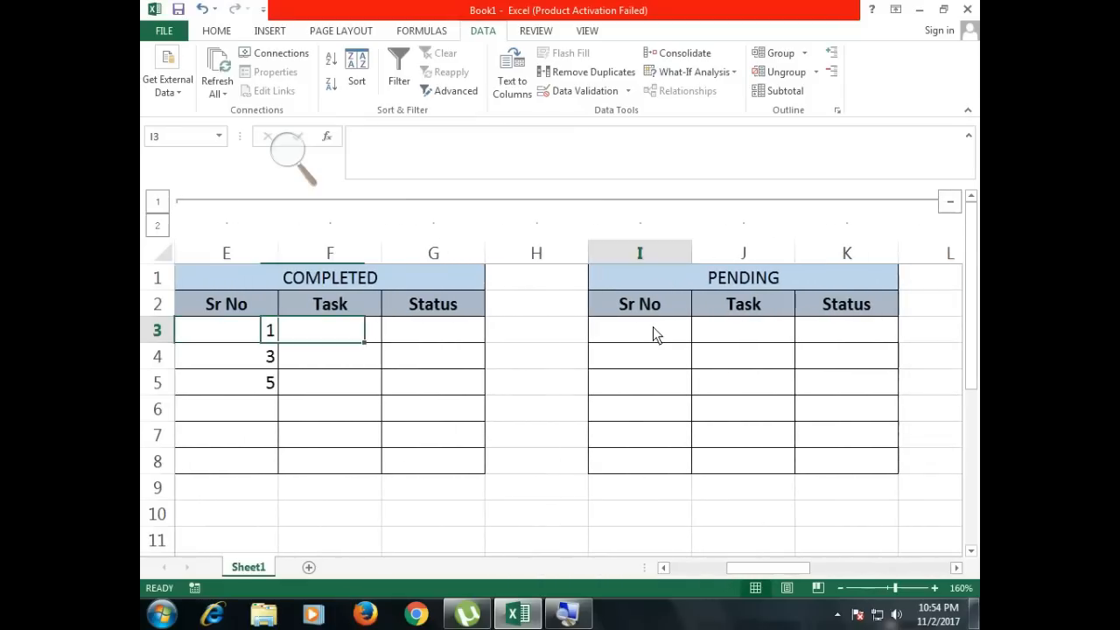
pyautogui.write('=IF')
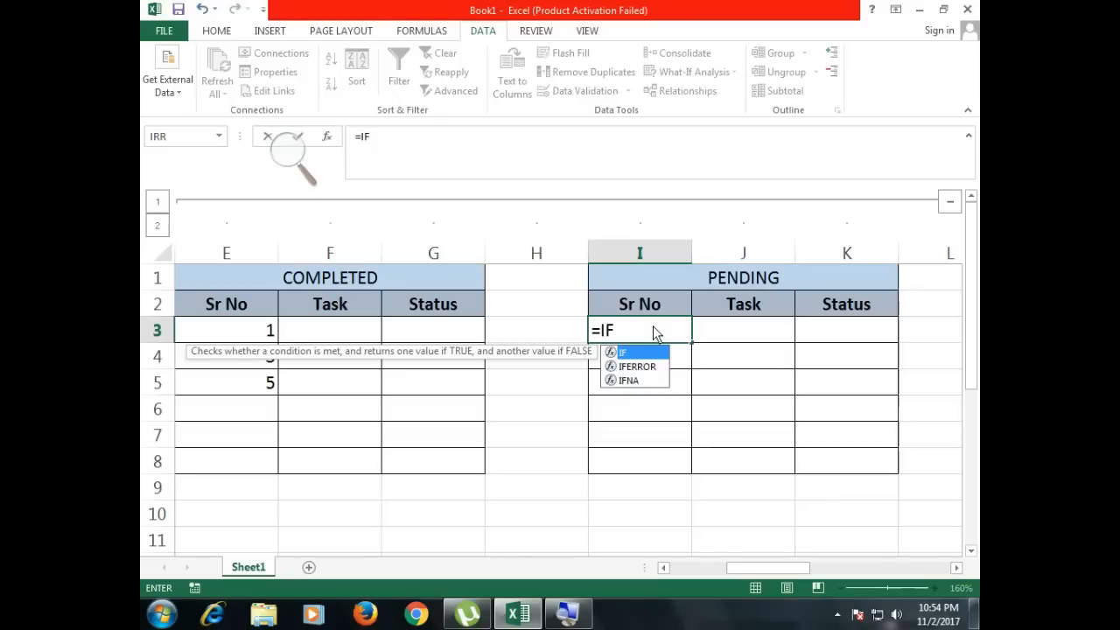
pyautogui.press('Down')
pyautogui.press('Tab')
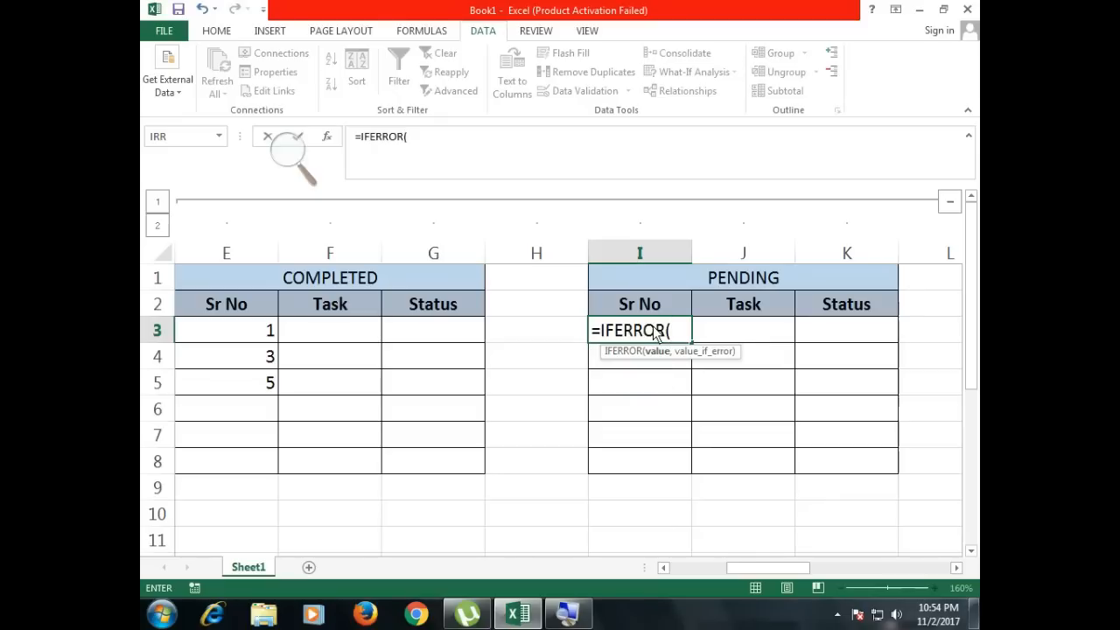
pyautogui.write('SMA')
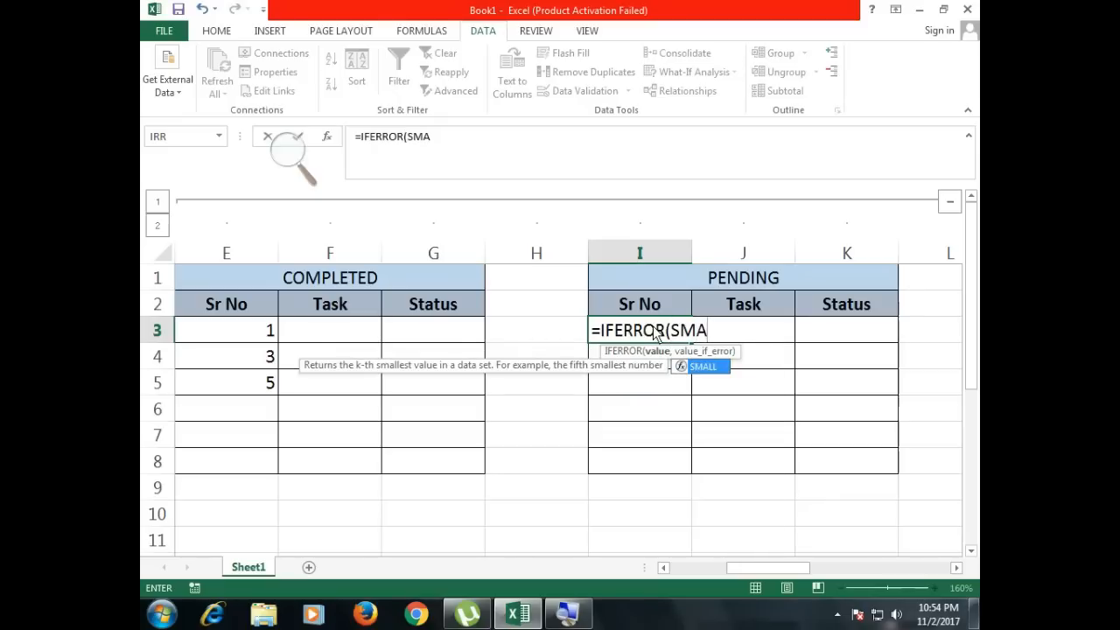
pyautogui.write('LL(')
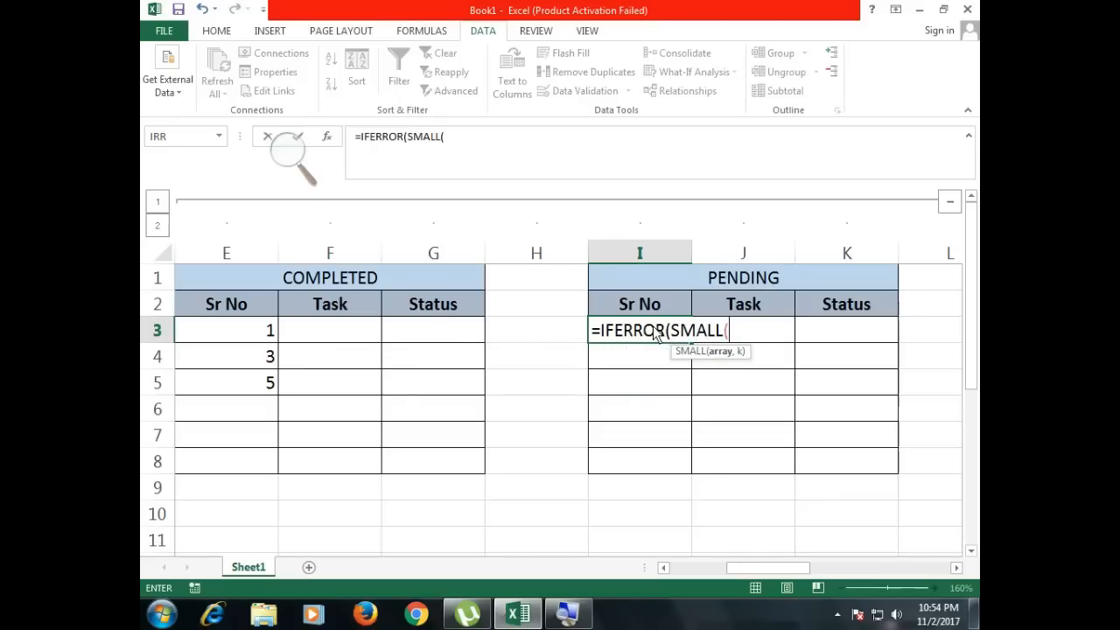
# Step: Use the Sr No range of the DUMY - PENDING table as the SMALL array, locked as $R$3:$R$8
pyautogui.click(957, 568)
pyautogui.click(959, 570)
pyautogui.click(958, 570)
pyautogui.click(959, 570)
pyautogui.click(959, 570)
pyautogui.click(959, 570)
pyautogui.click(958, 570)
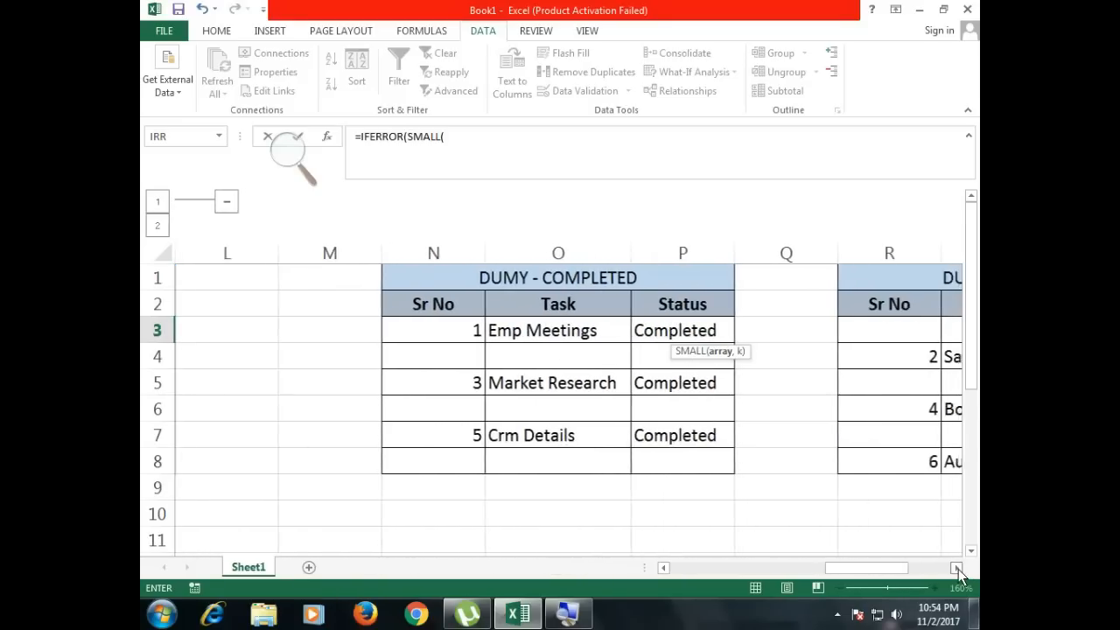
pyautogui.click(958, 570)
pyautogui.moveTo(823, 333); pyautogui.dragTo(826, 467)
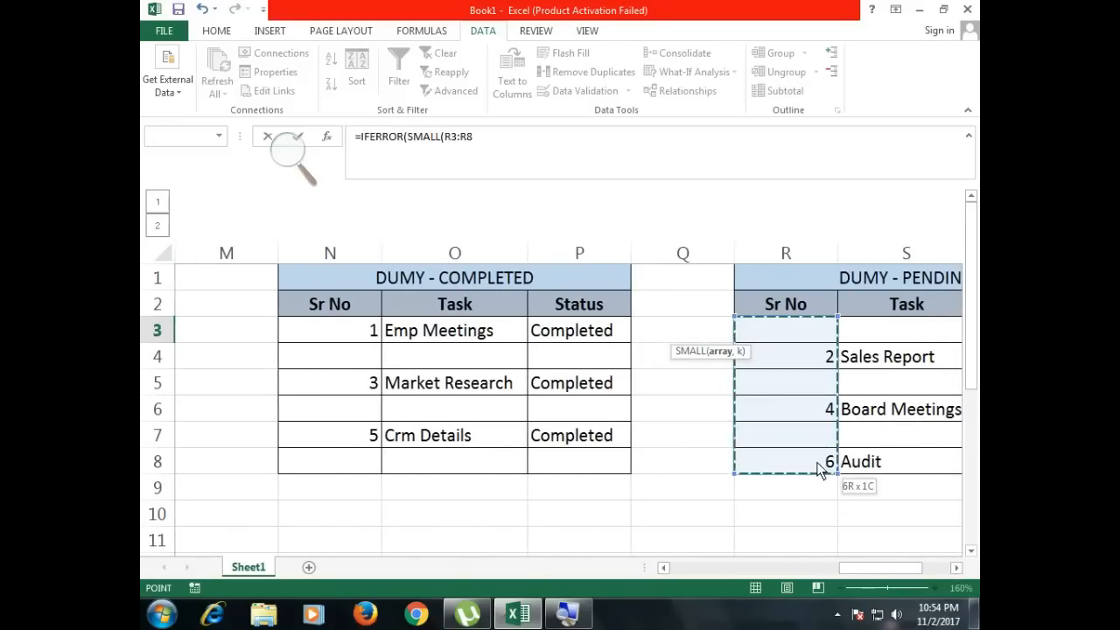
pyautogui.moveTo(921, 568); pyautogui.dragTo(807, 569)
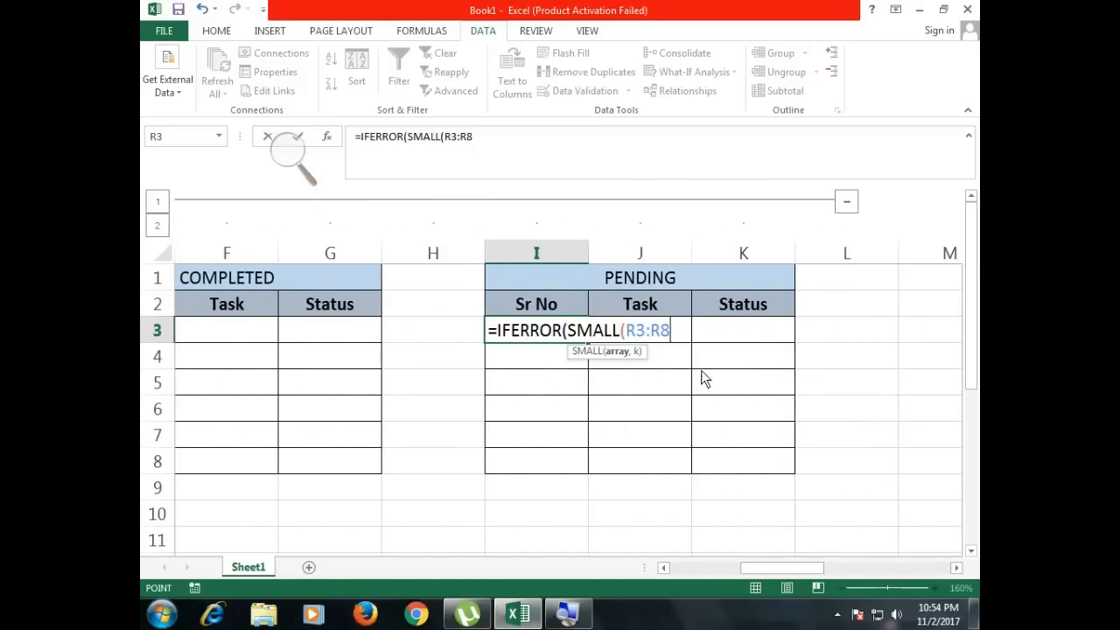
pyautogui.press('F4')
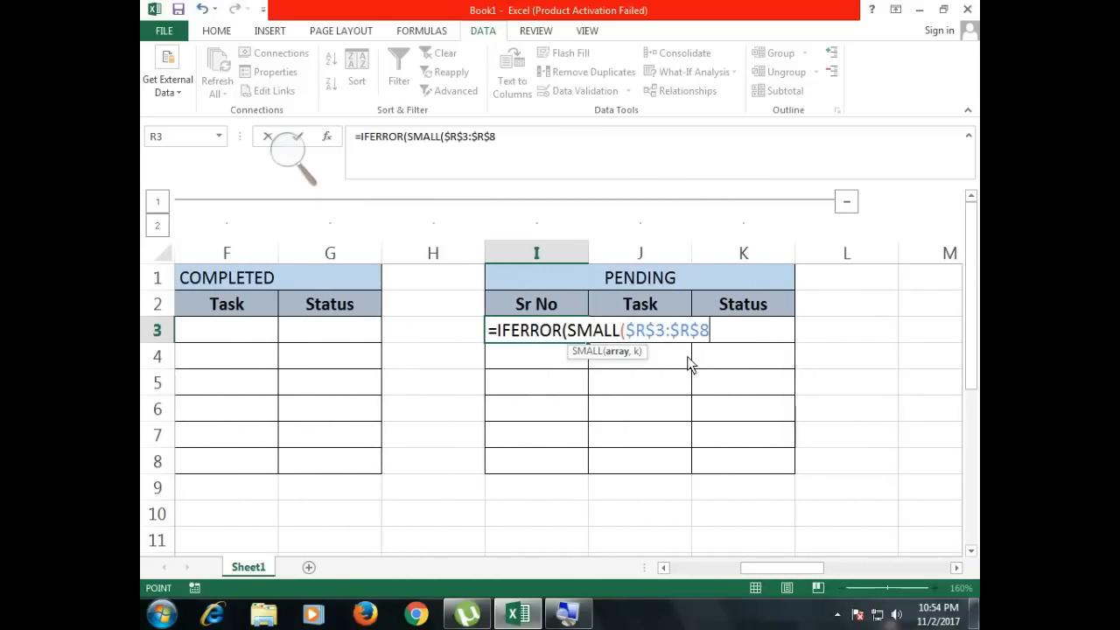
# Step: Complete the I3 formula as =IFERROR(SMALL($R$3:$R$8,ROW()-2),"") and copy it down through I8
pyautogui.write(',')
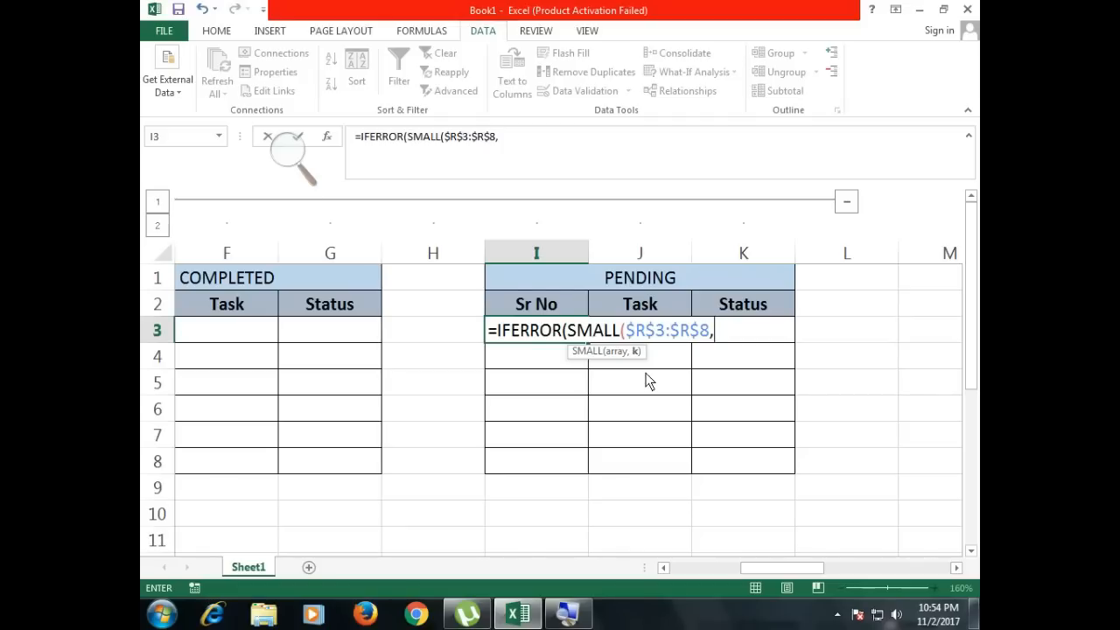
pyautogui.write('ROW')
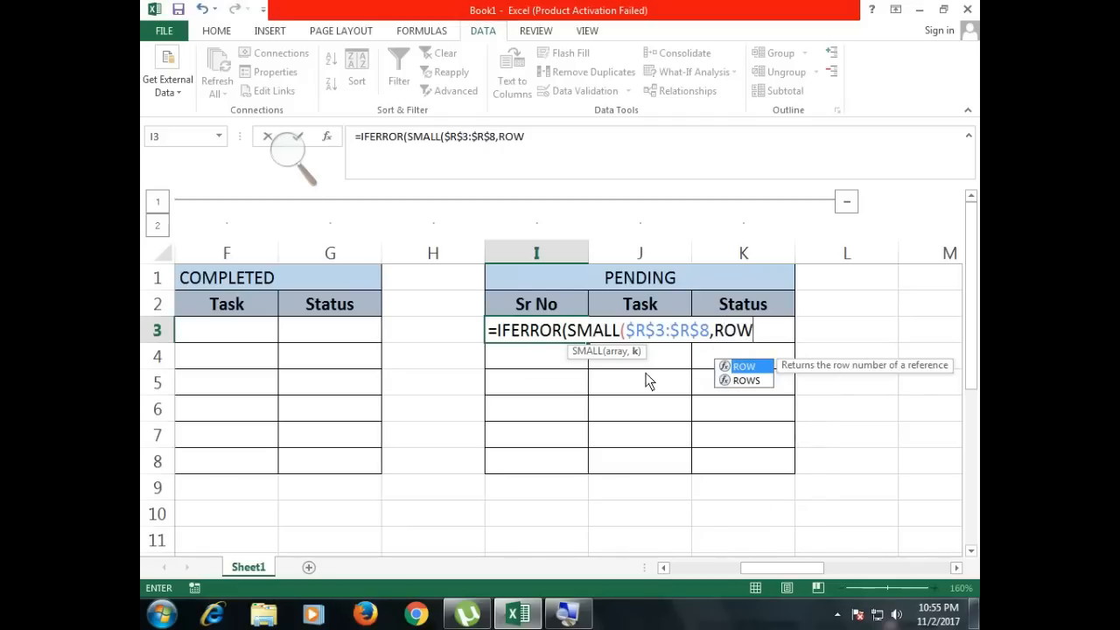
pyautogui.write('()-2')
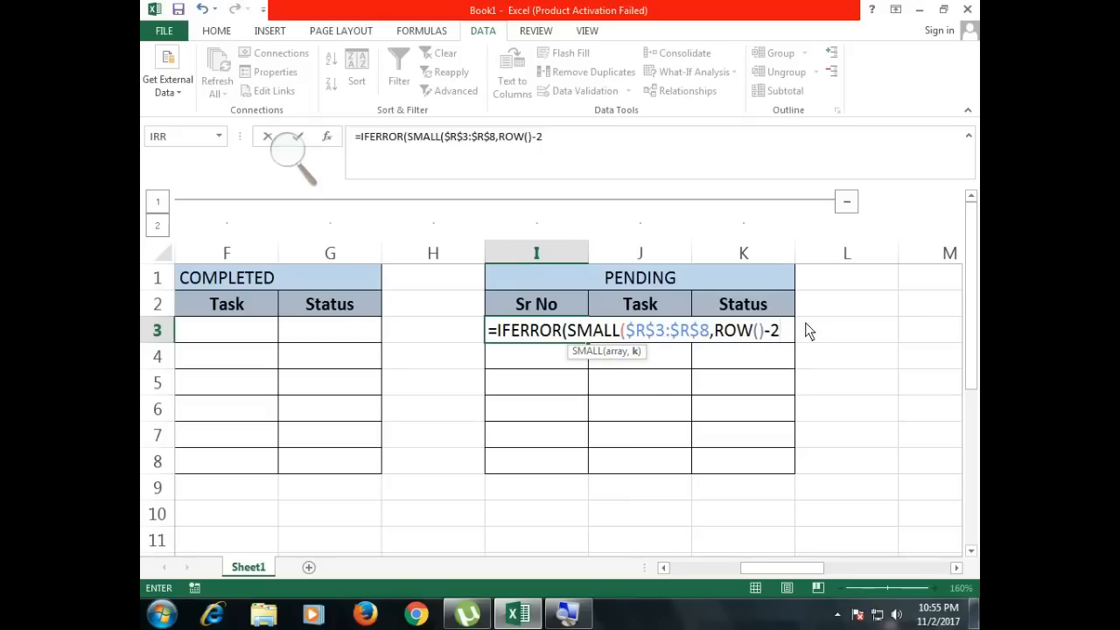
pyautogui.write(')')
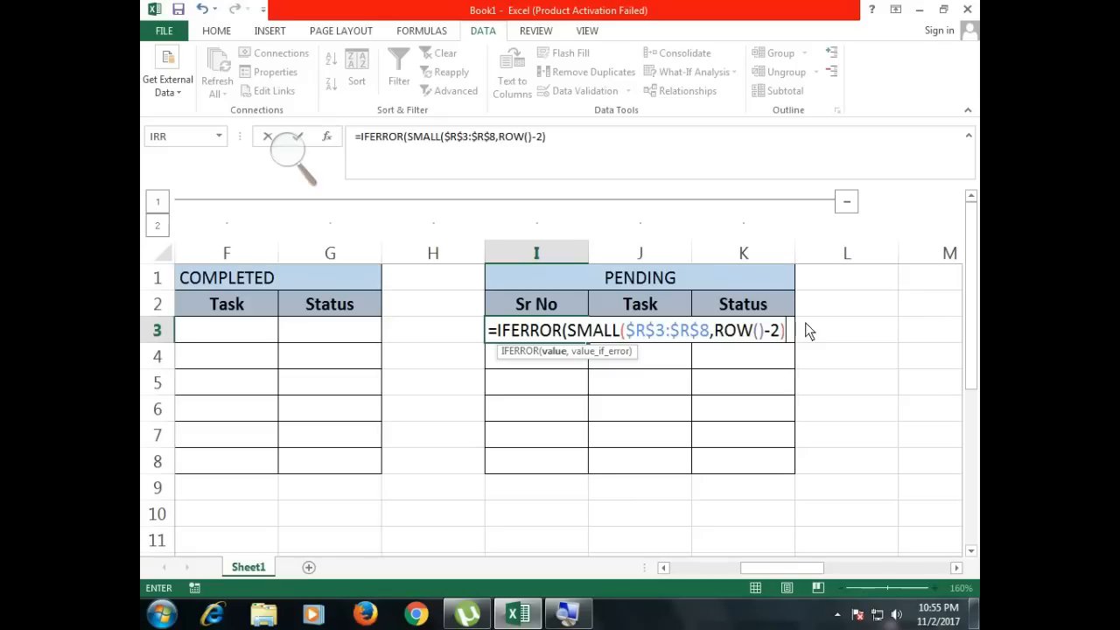
pyautogui.write(',')
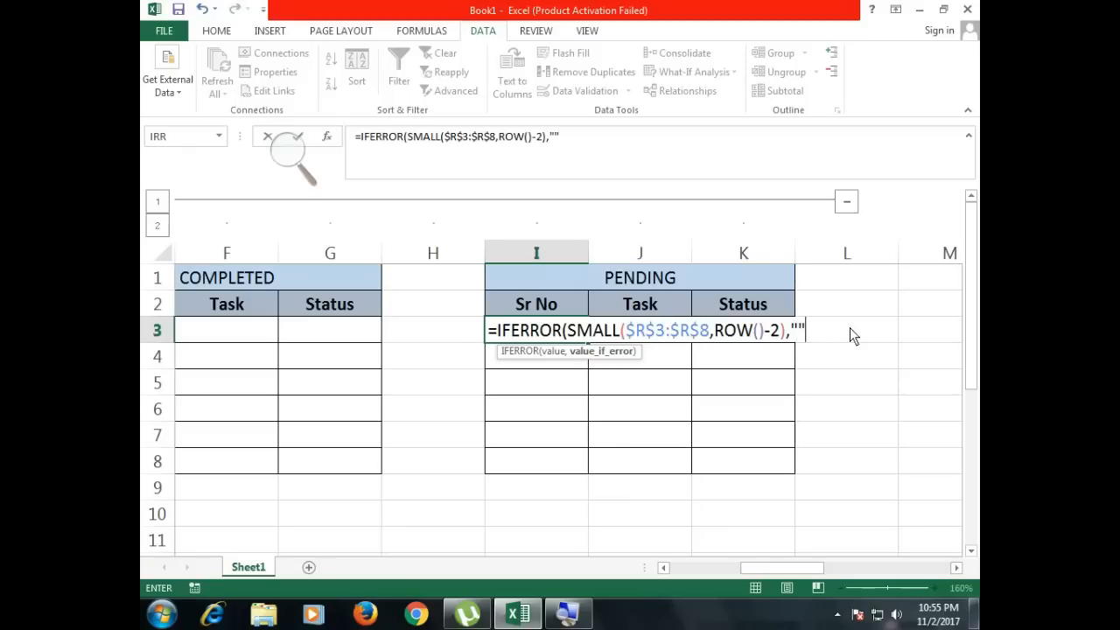
pyautogui.write('"")')
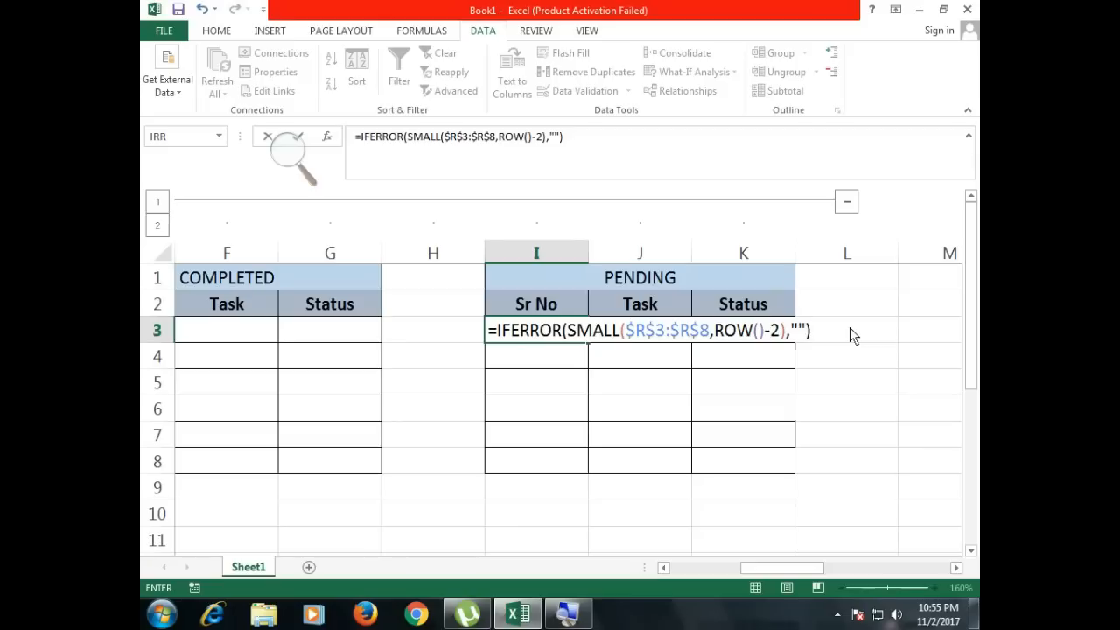
pyautogui.press('Return')
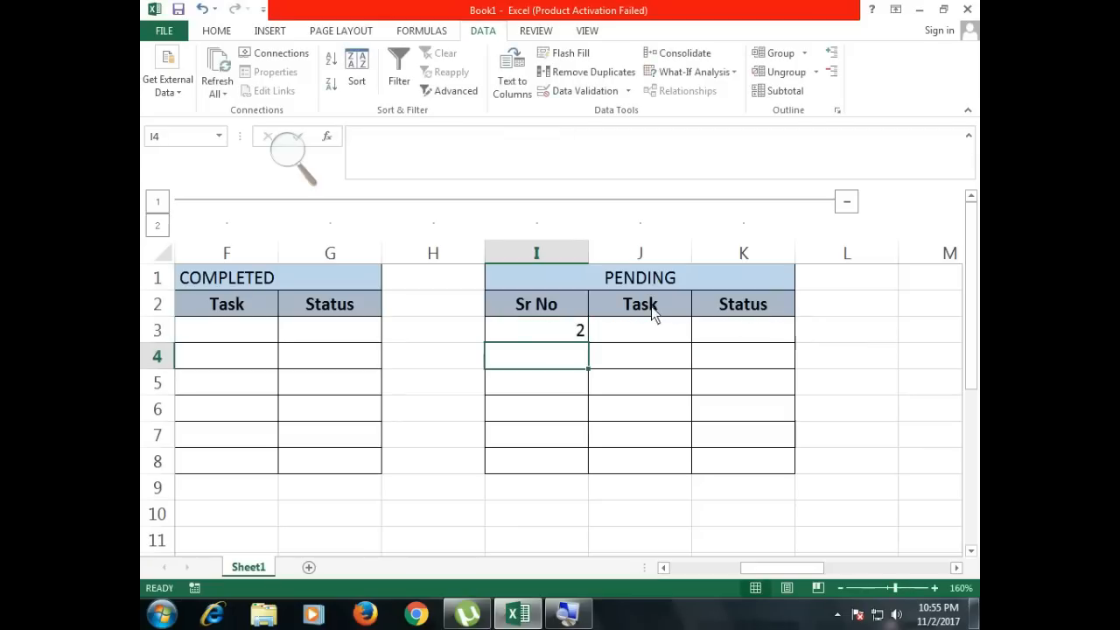
pyautogui.click(581, 330)
pyautogui.moveTo(588, 343); pyautogui.dragTo(585, 473)
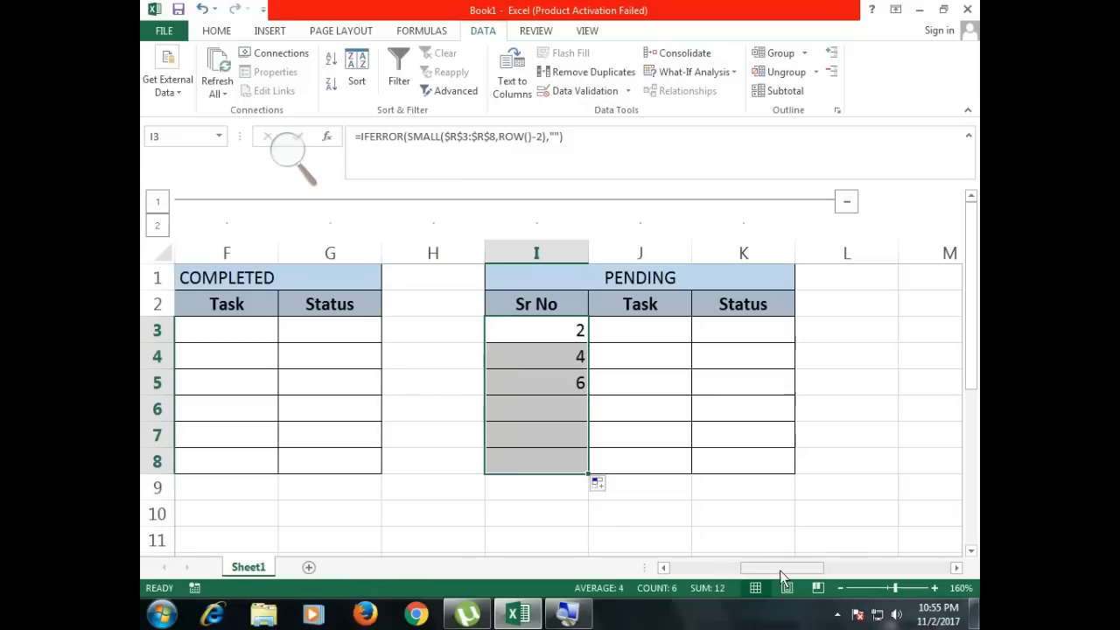
# Step: Begin a VLOOKUP formula in F3, the first Task cell of the COMPLETED table, with E3 as the lookup value
pyautogui.moveTo(780, 570); pyautogui.dragTo(737, 567)
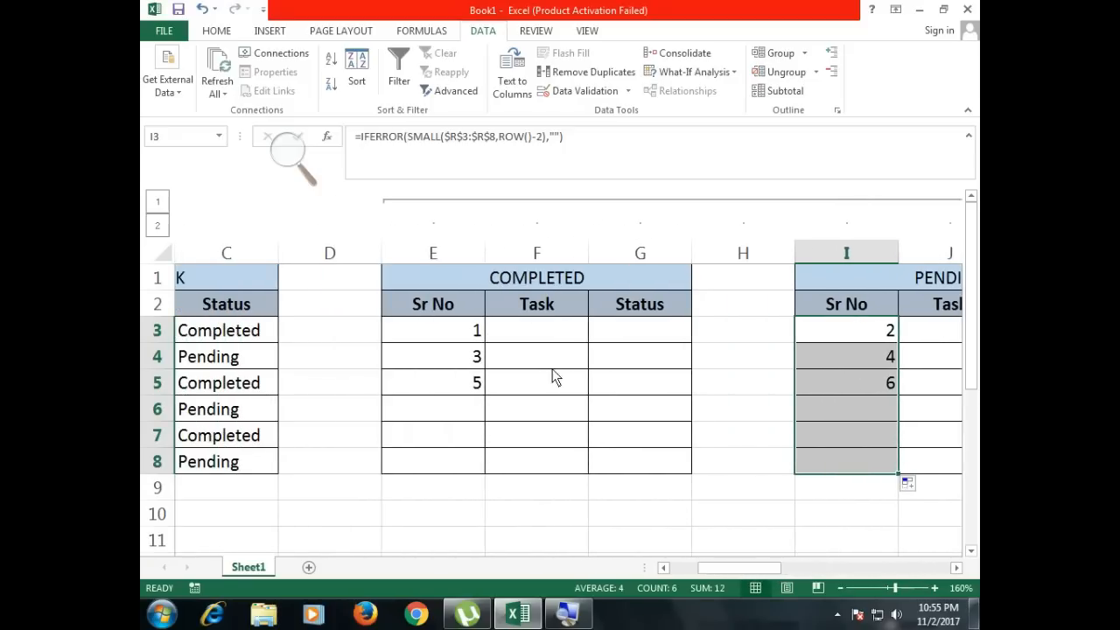
pyautogui.click(541, 336)
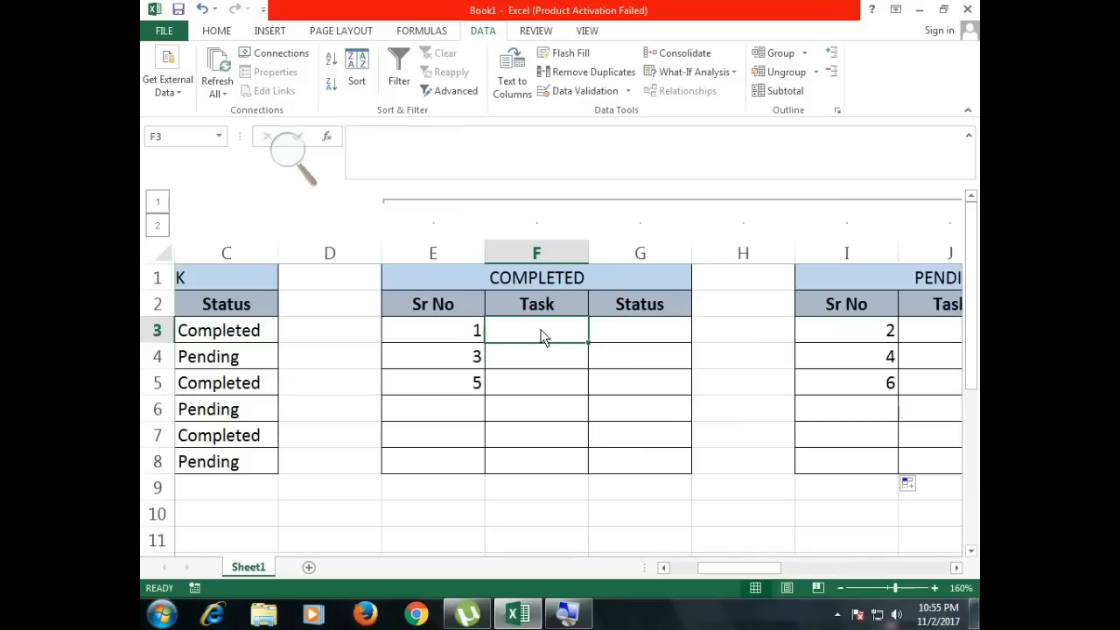
pyautogui.write('=VLOOKUP(')
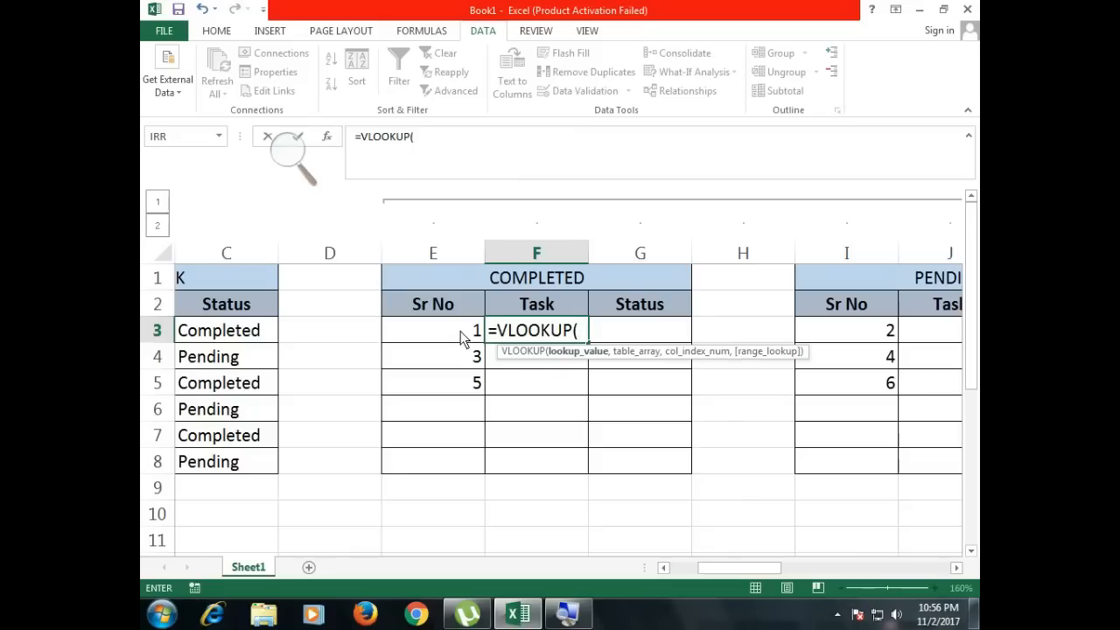
pyautogui.click(460, 337)
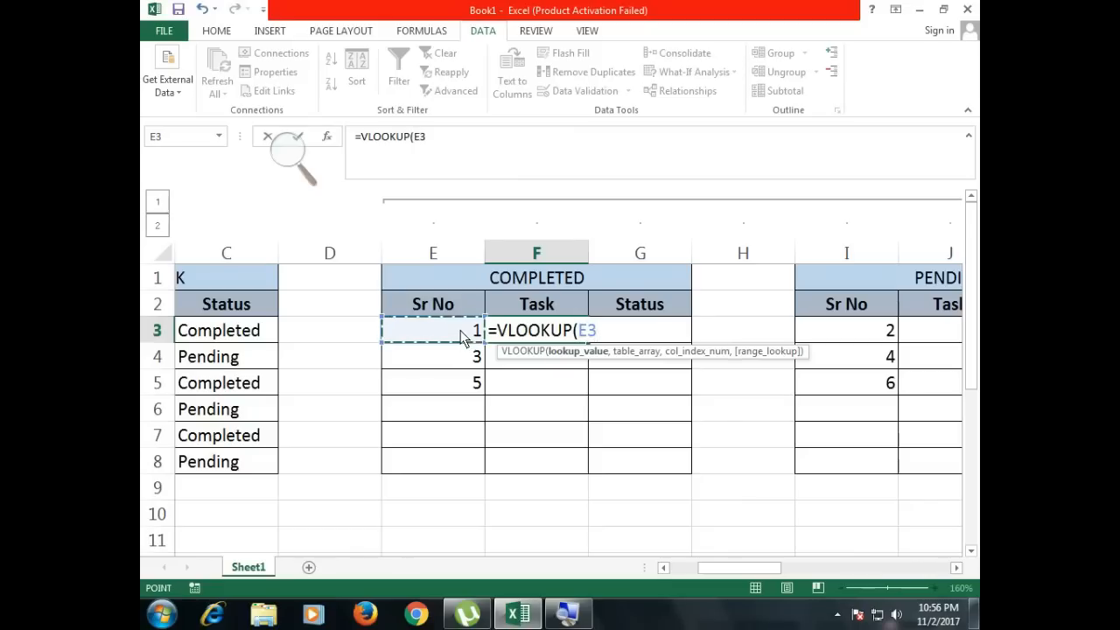
pyautogui.write(',')
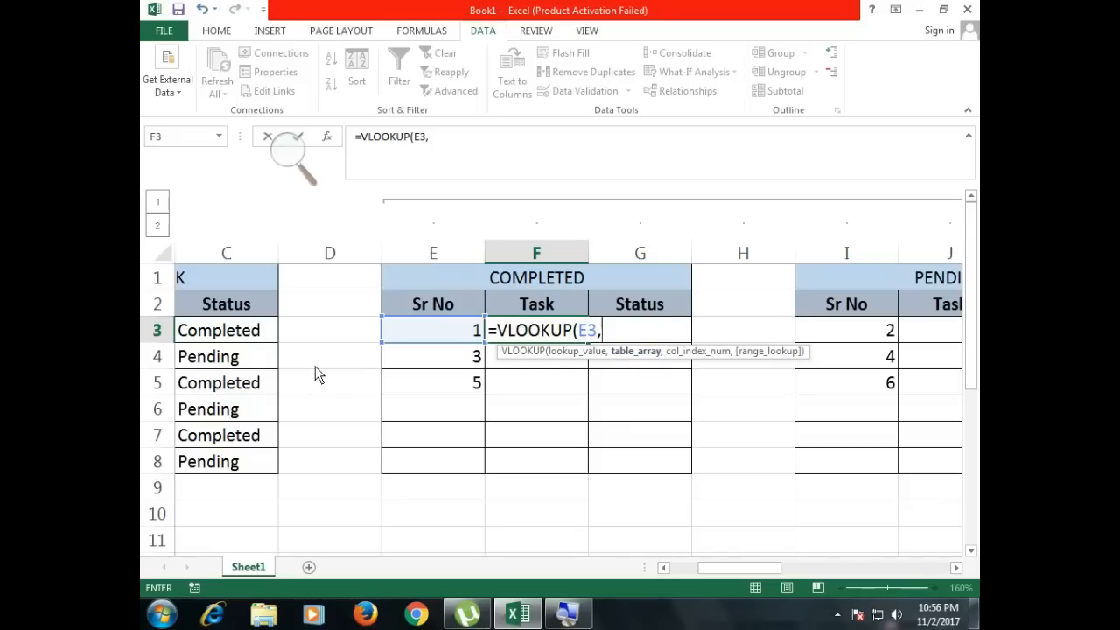
# Step: Use the DUMY - COMPLETED table from its header row down as the VLOOKUP table array, locked as $N$2:$P$8
pyautogui.click(956, 569)
pyautogui.click(956, 568)
pyautogui.click(956, 568)
pyautogui.click(955, 568)
pyautogui.click(955, 568)
pyautogui.click(956, 568)
pyautogui.click(956, 568)
pyautogui.click(956, 568)
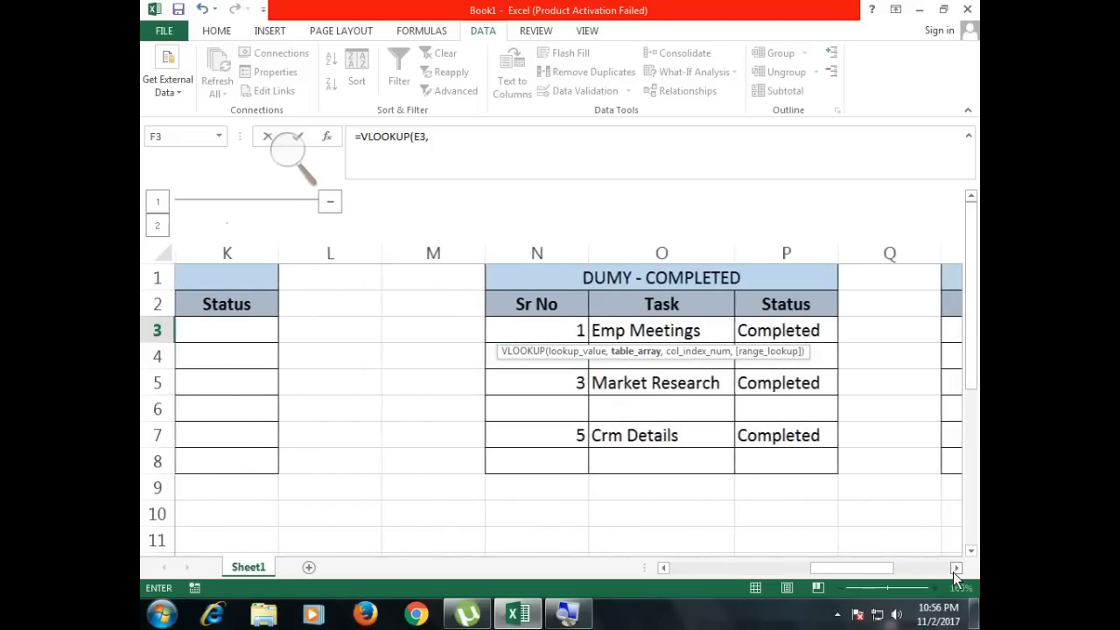
pyautogui.moveTo(545, 277); pyautogui.dragTo(714, 463)
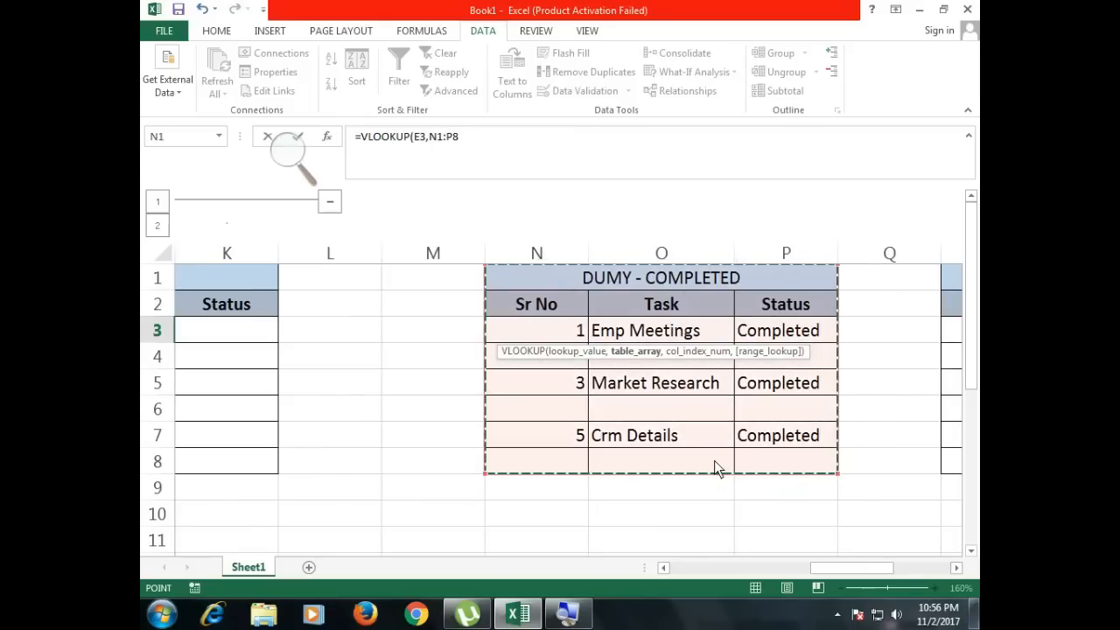
pyautogui.moveTo(535, 309); pyautogui.dragTo(779, 456)
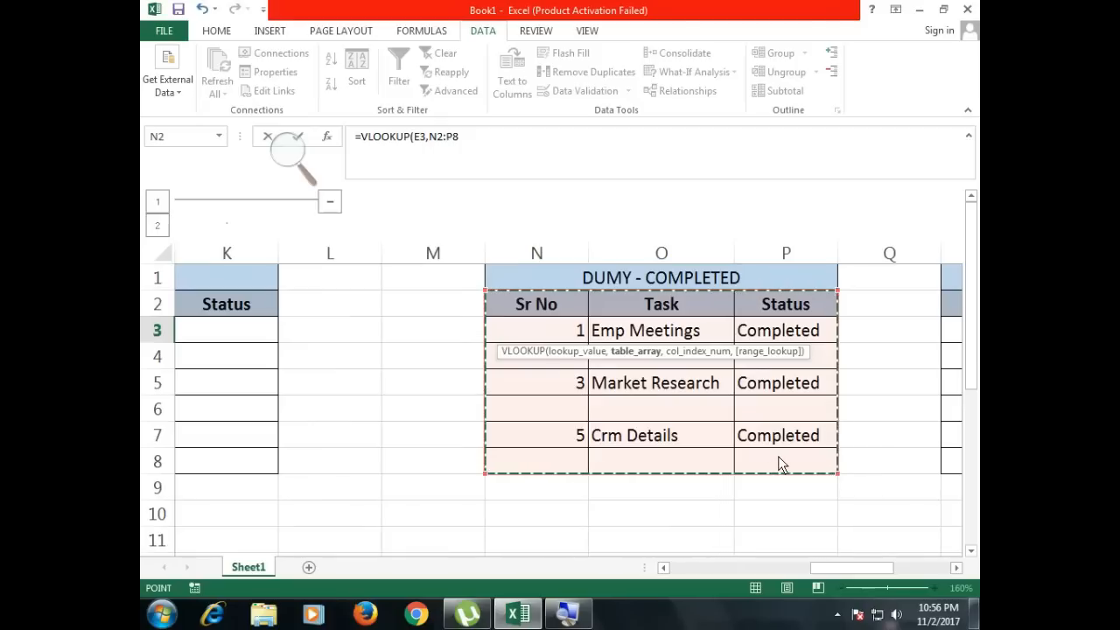
pyautogui.moveTo(840, 568); pyautogui.dragTo(689, 564)
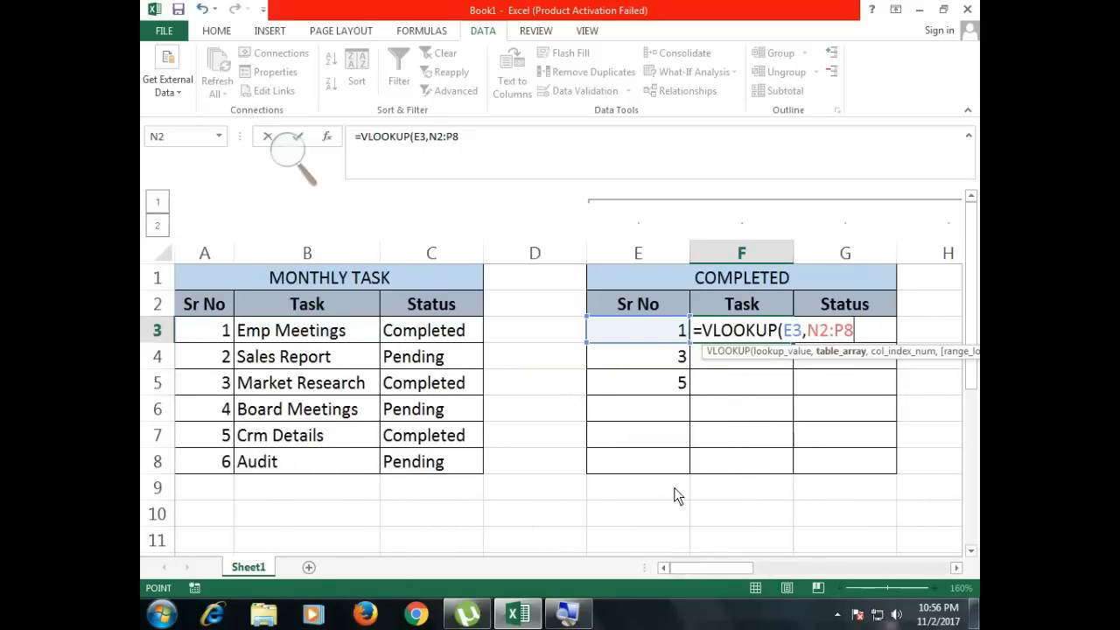
pyautogui.press('F4')
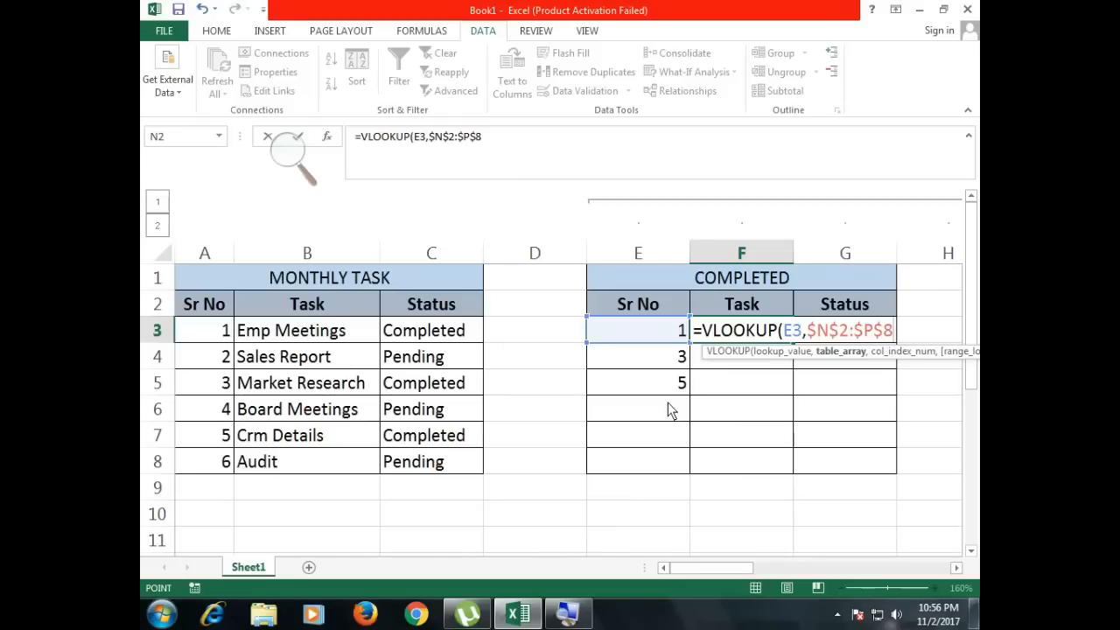
# Step: Complete the F3 formula as =VLOOKUP(E3,$N$2:$P$8,2,0)
pyautogui.write(',')
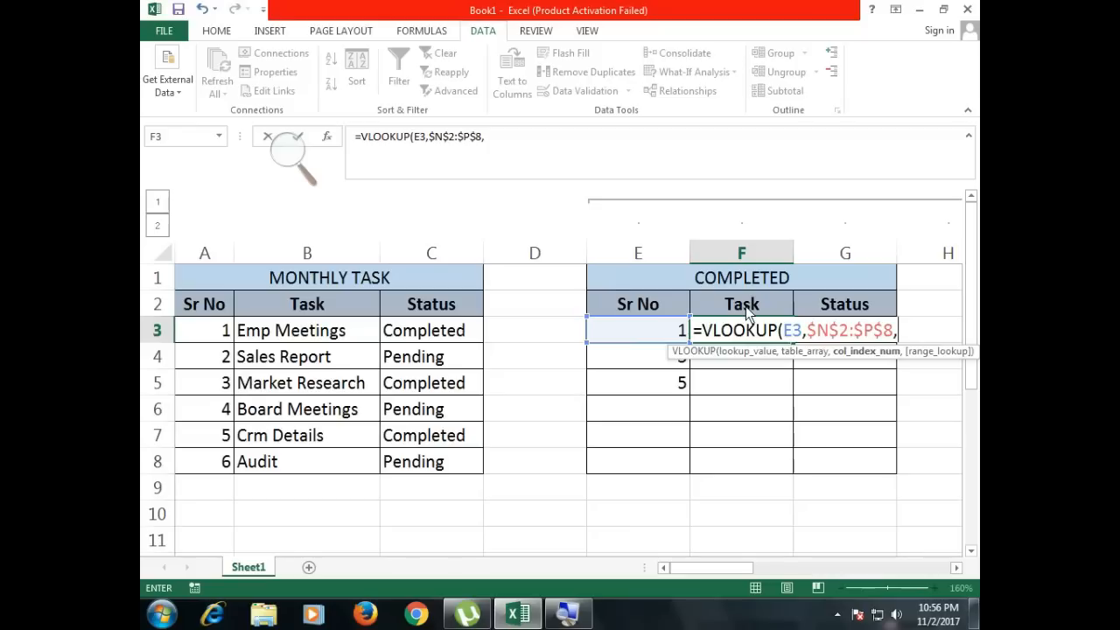
pyautogui.write('2')
pyautogui.click(709, 573)
pyautogui.moveTo(793, 573); pyautogui.dragTo(734, 566)
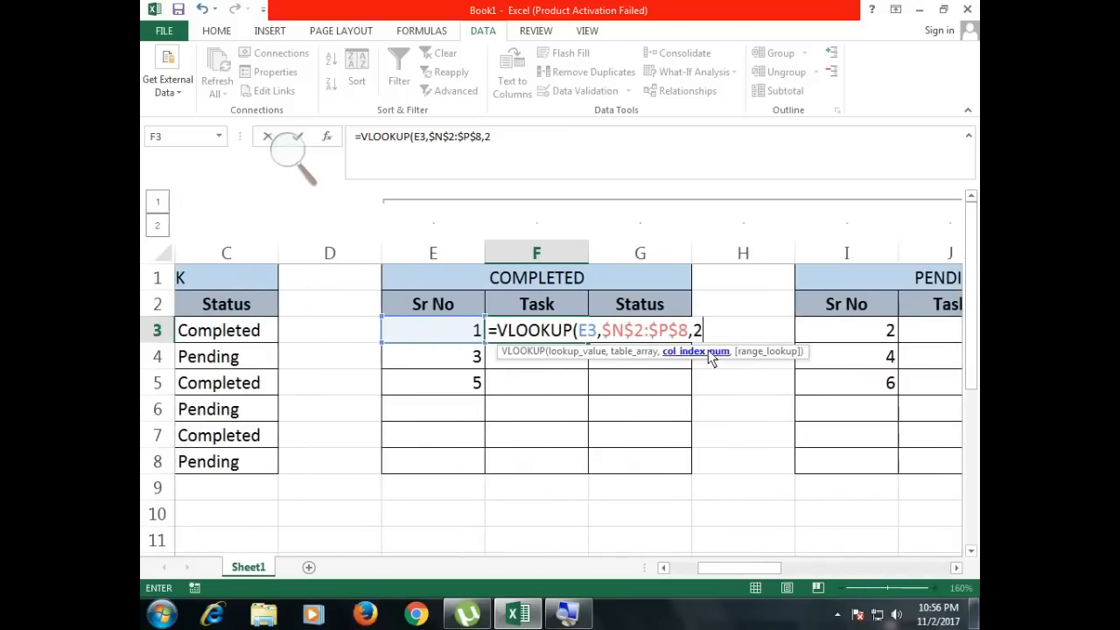
pyautogui.write(',')
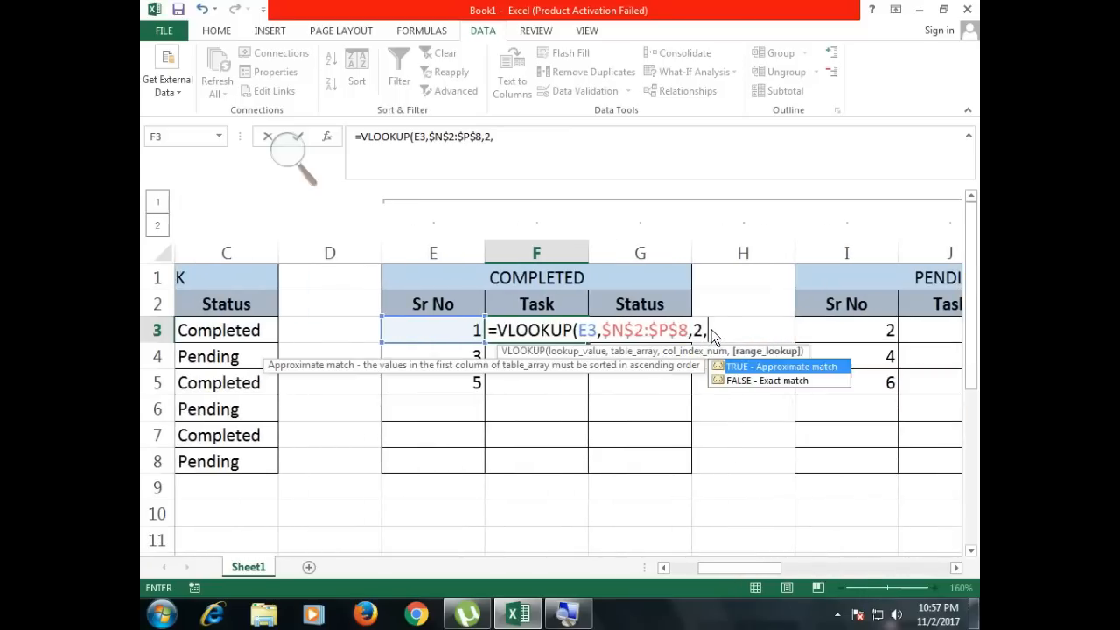
pyautogui.write('0)')
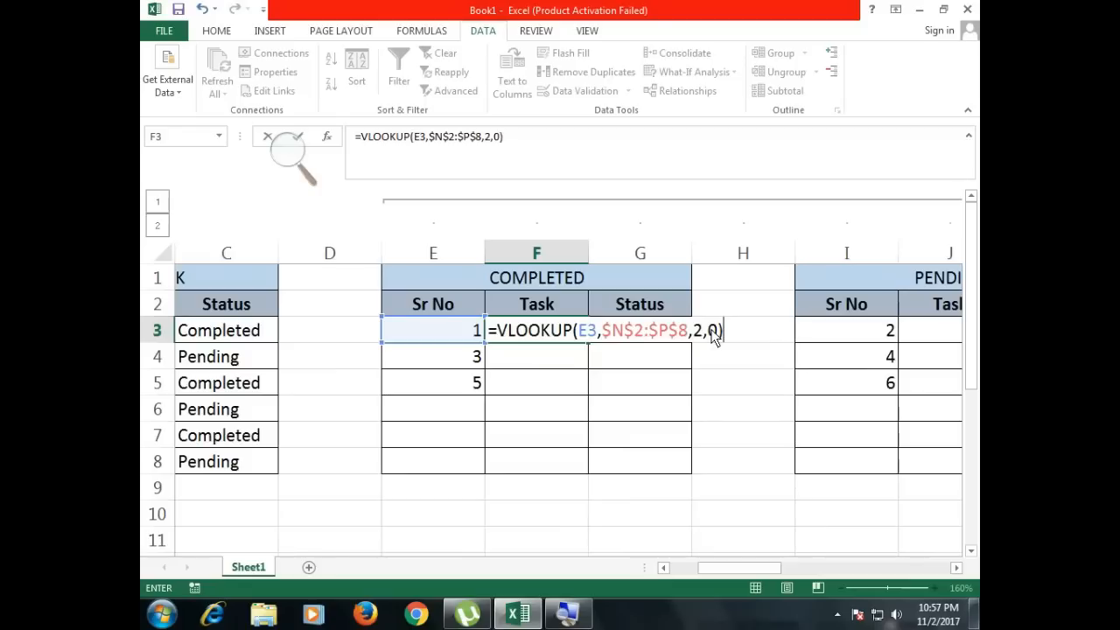
pyautogui.press('Return')
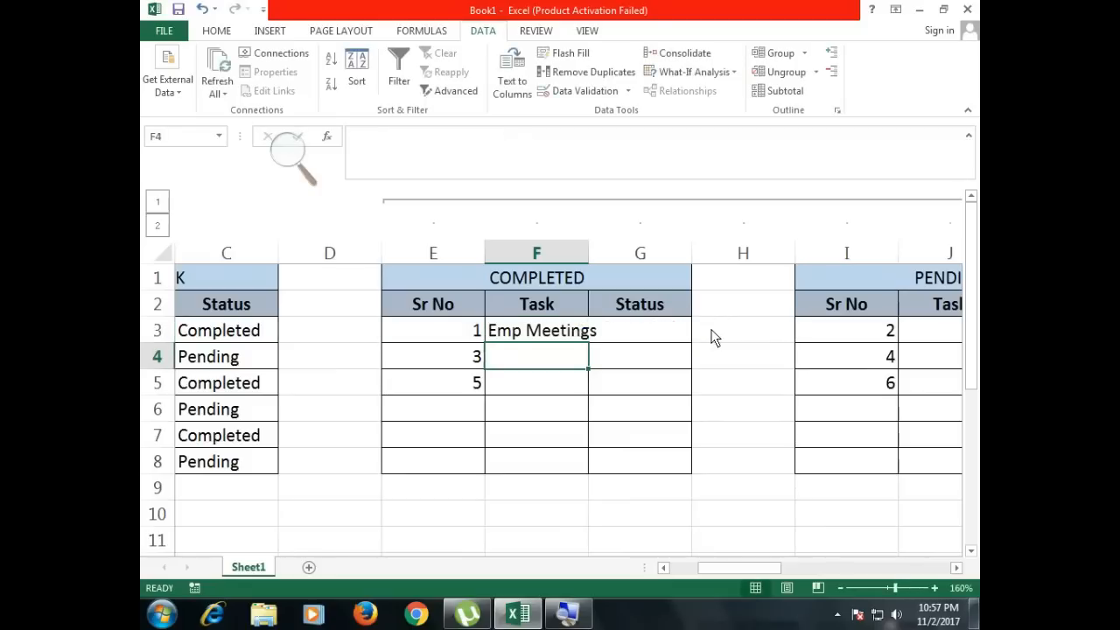
# Step: Copy the F3 formula down through F8 and autofit the width of column F
pyautogui.click(559, 333)
pyautogui.moveTo(588, 342); pyautogui.dragTo(583, 472)
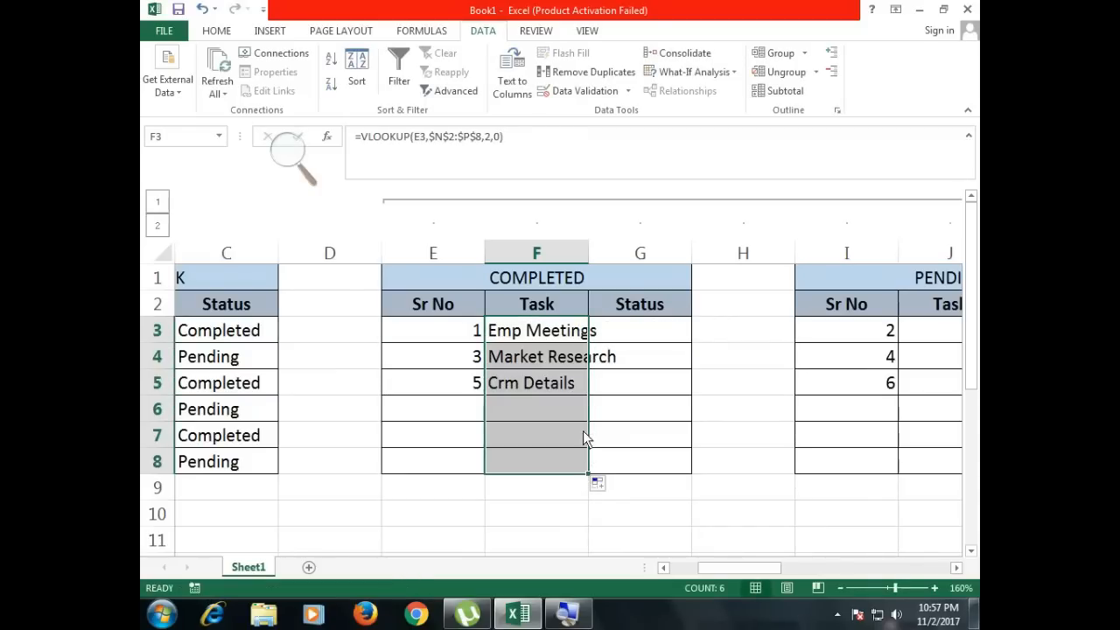
pyautogui.doubleClick(588, 248)
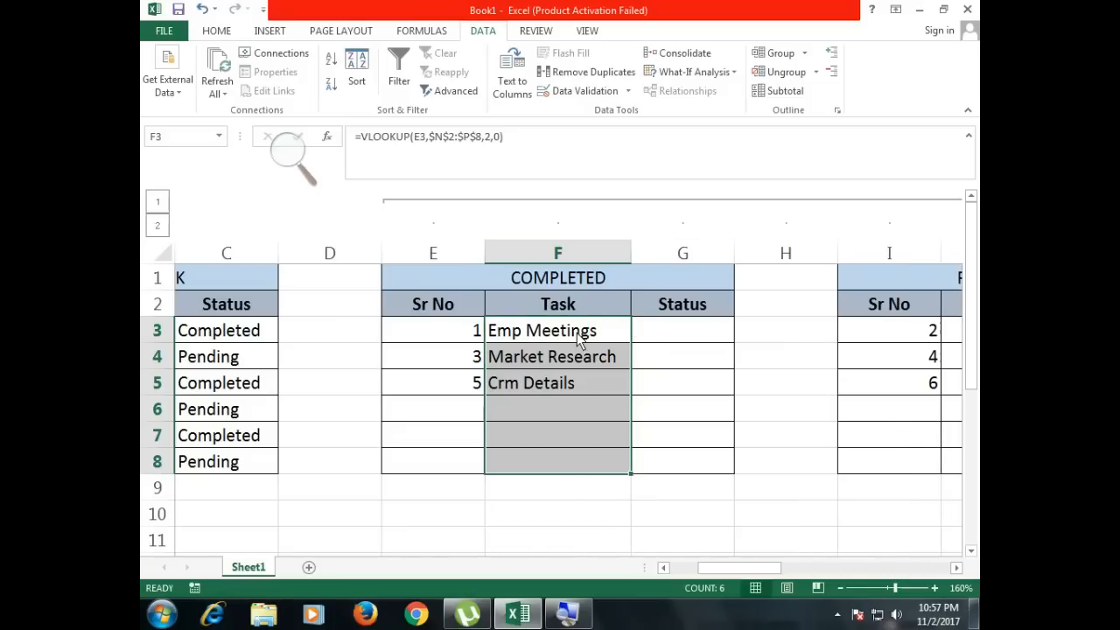
# Step: Copy the VLOOKUP formula text from F3 into G3, the first Status cell of the COMPLETED table
pyautogui.click(582, 333)
pyautogui.doubleClick(603, 335)
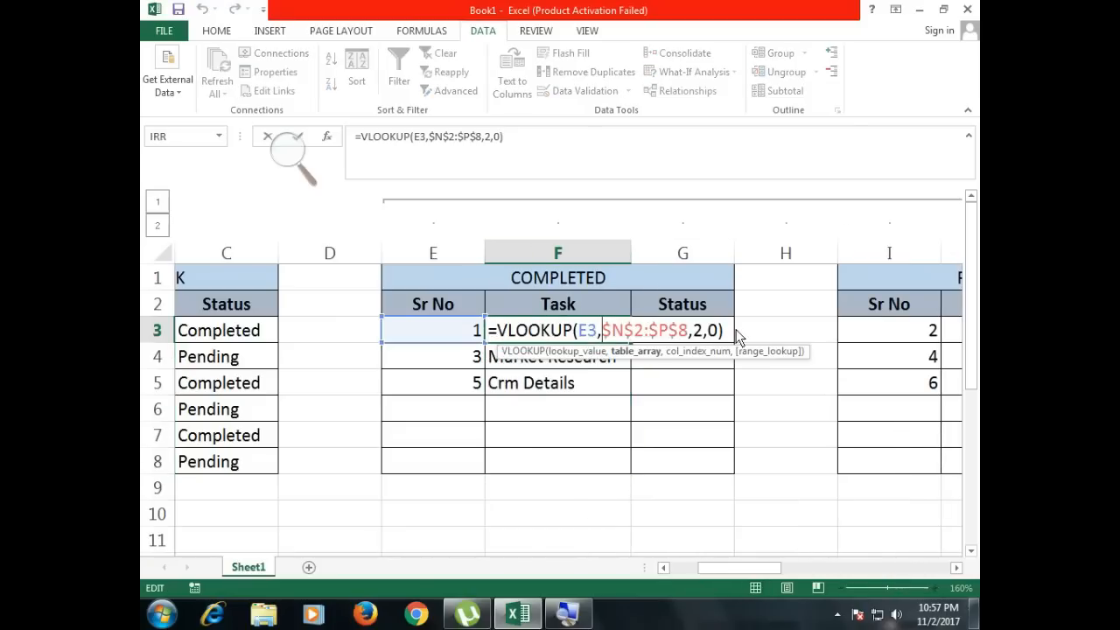
pyautogui.moveTo(733, 329); pyautogui.dragTo(500, 335)
pyautogui.hotkey('ctrl', 'c')
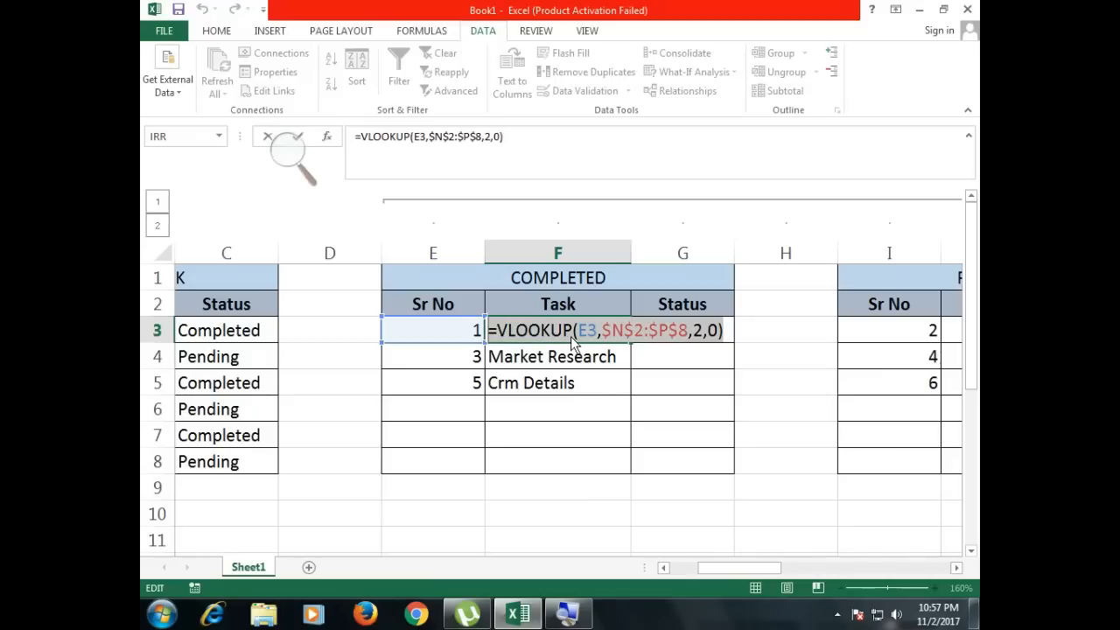
pyautogui.press('Escape')
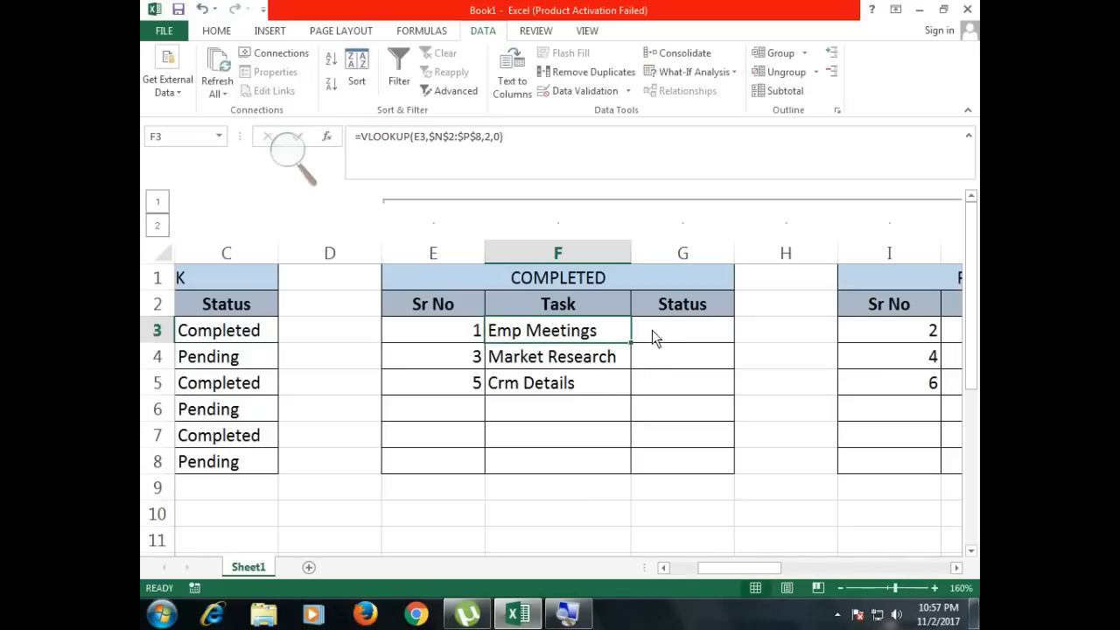
pyautogui.click(653, 329)
pyautogui.write('=')
pyautogui.hotkey('ctrl', 'v')
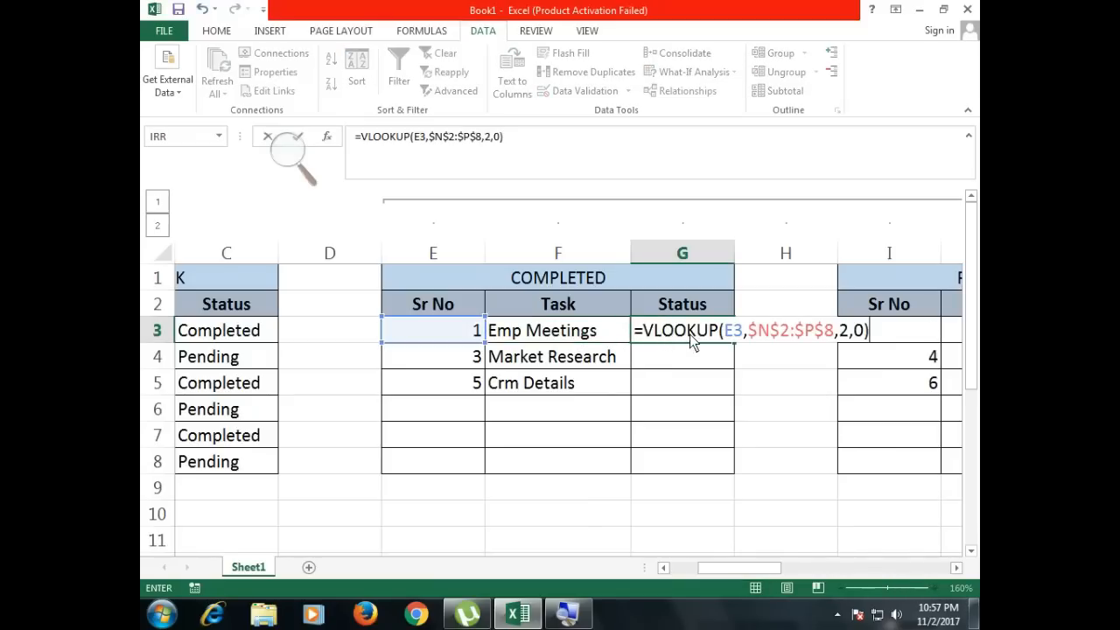
# Step: Change the column index in the G3 formula to 3 and copy the formula down through G8
pyautogui.click(851, 334)
pyautogui.press('BackSpace')
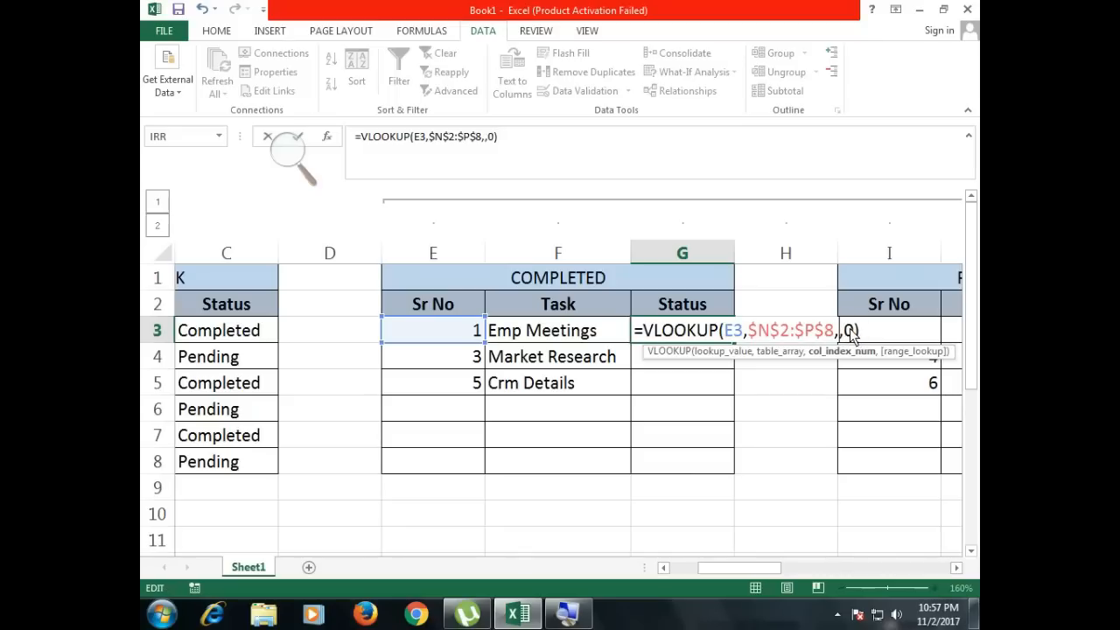
pyautogui.write('3')
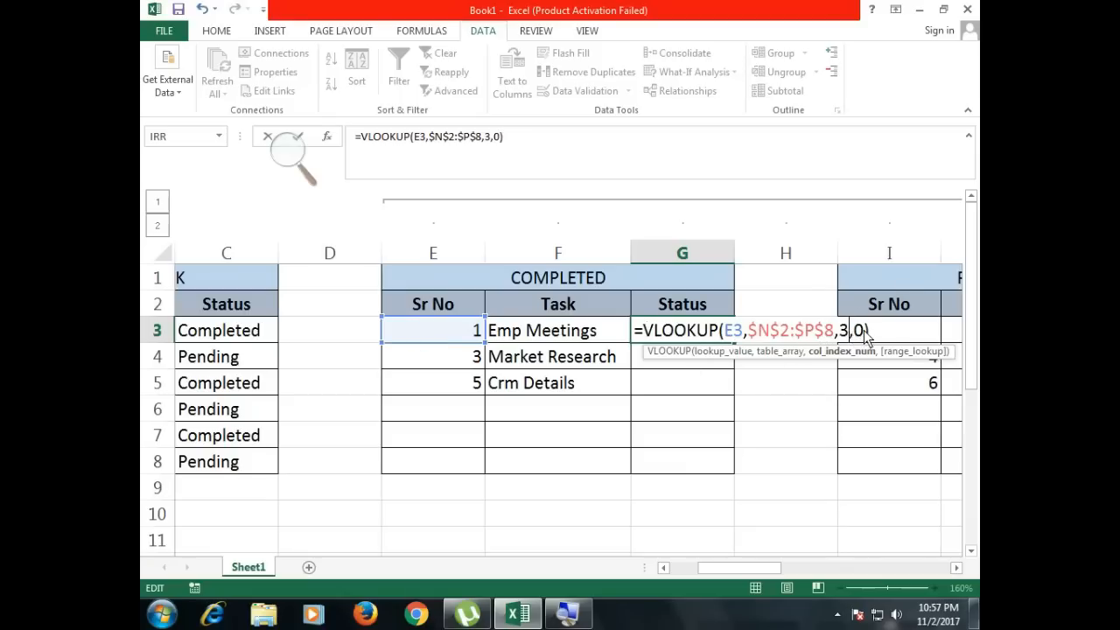
pyautogui.press('Return')
pyautogui.click(723, 336)
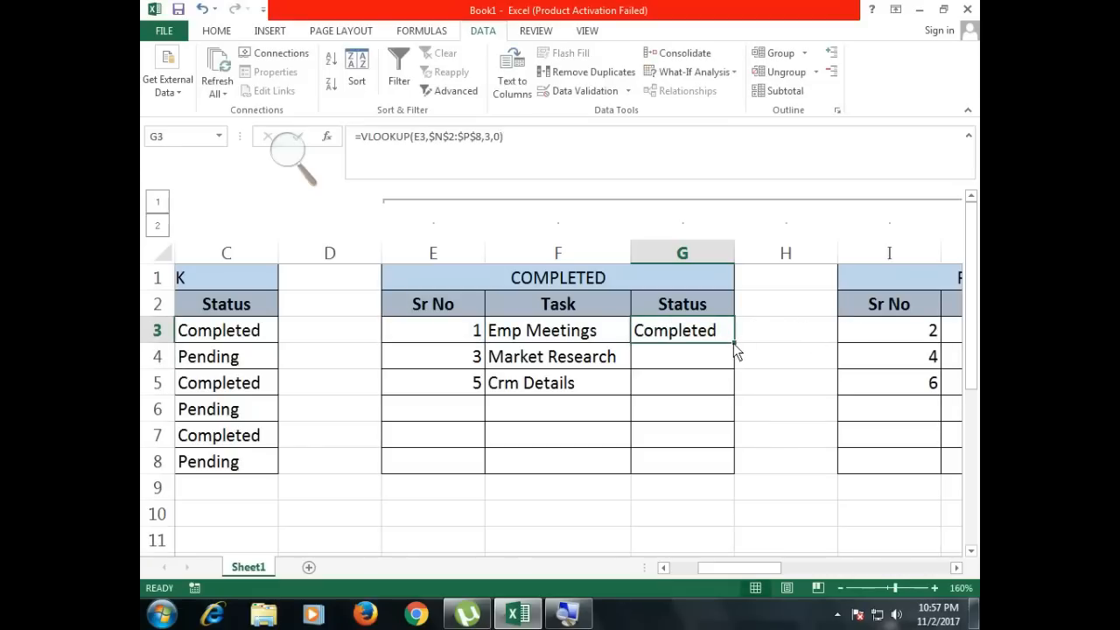
pyautogui.moveTo(734, 342); pyautogui.dragTo(732, 472)
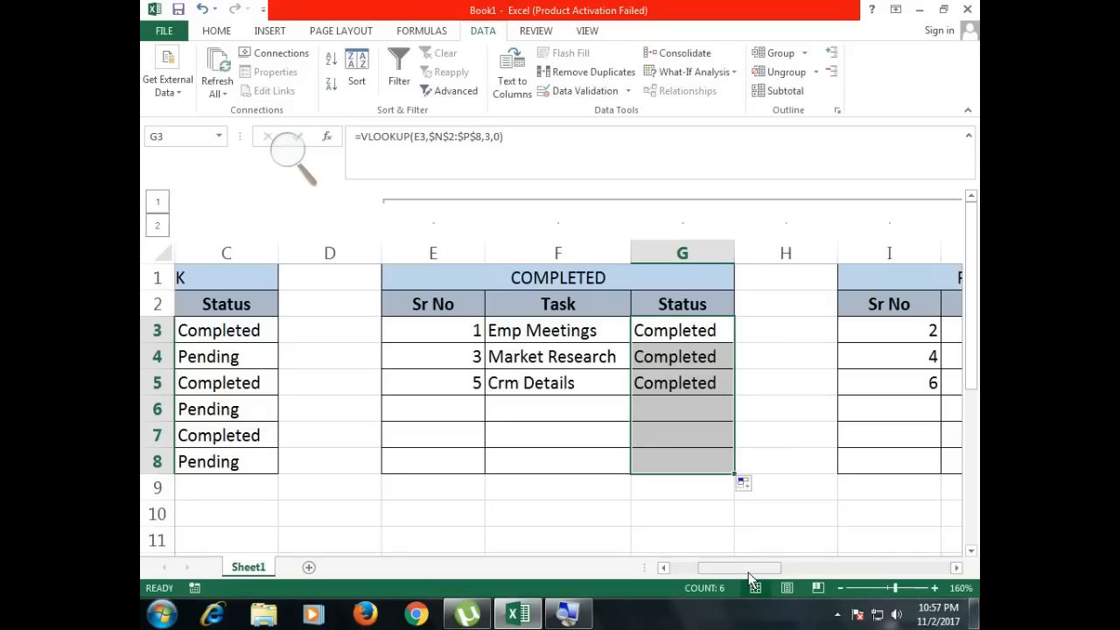
# Step: Begin a VLOOKUP formula in J3, the first Task cell of the PENDING table, with I3 as the lookup value
pyautogui.moveTo(748, 569); pyautogui.dragTo(796, 557)
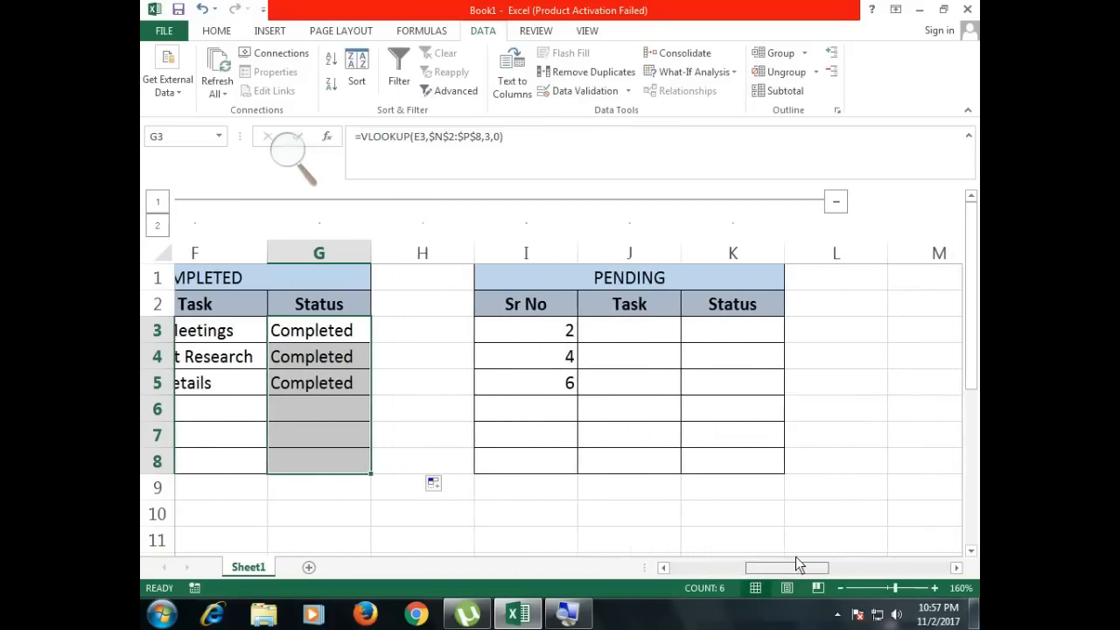
pyautogui.click(700, 340)
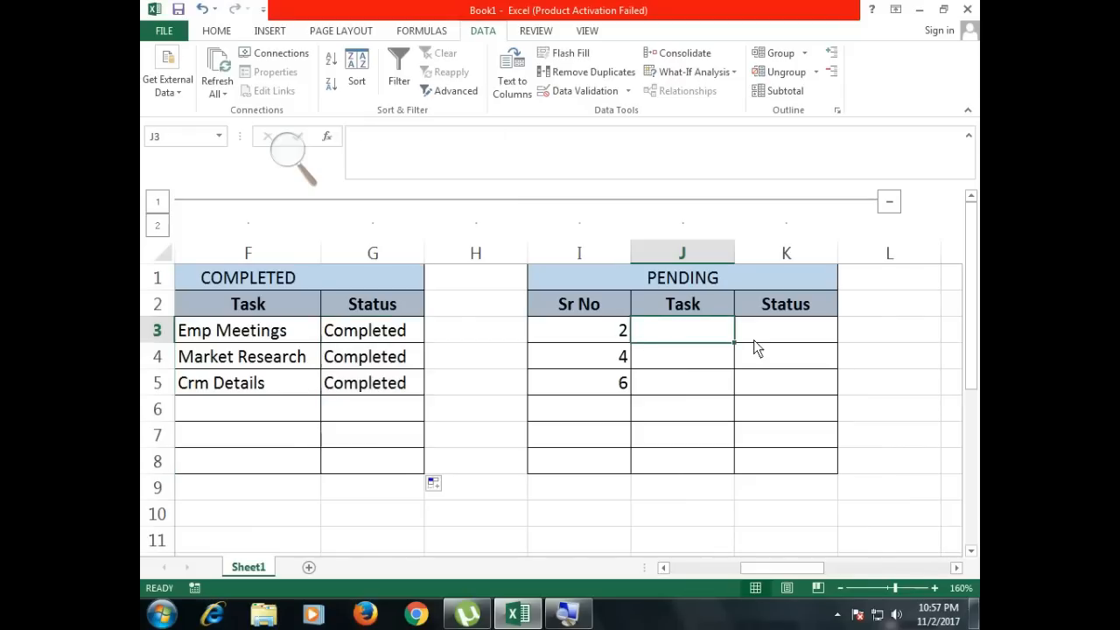
pyautogui.write('=VLO')
pyautogui.press('Tab')
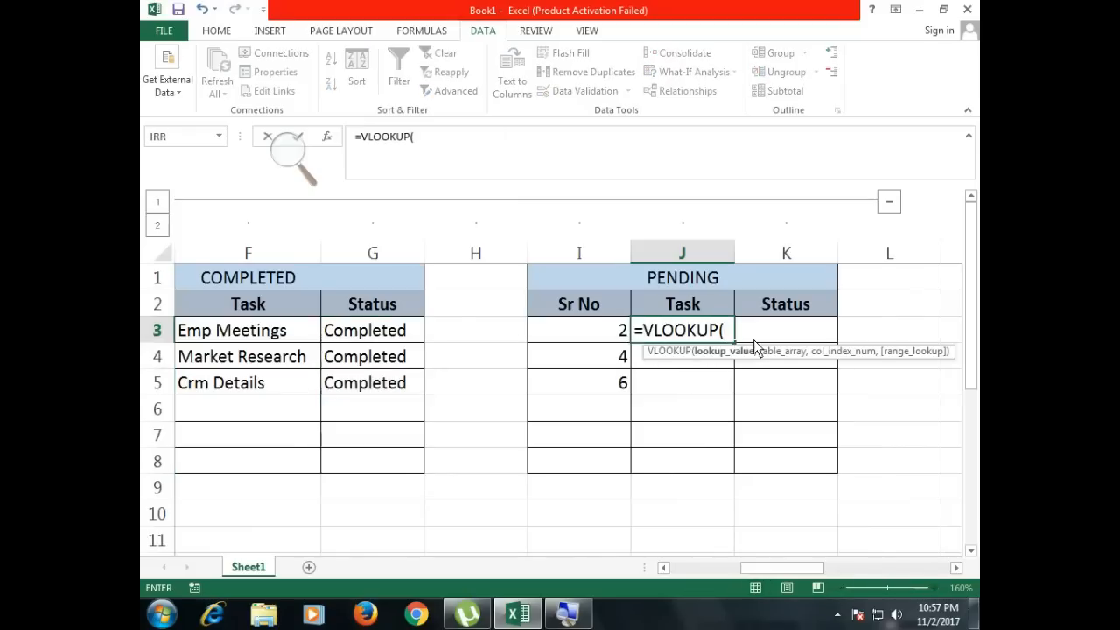
pyautogui.click(614, 339)
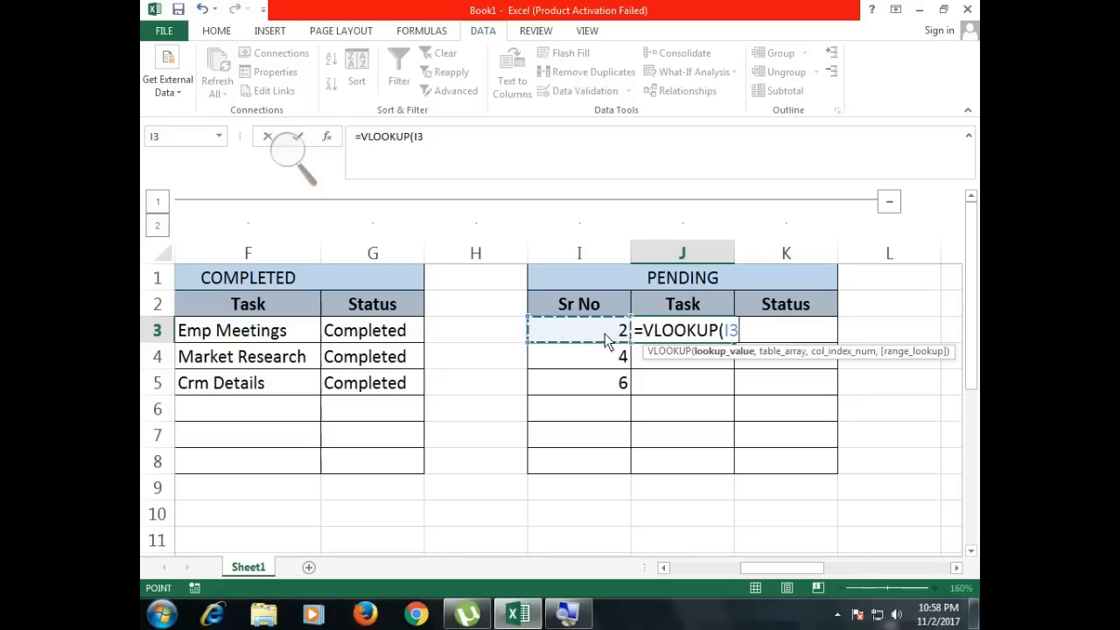
pyautogui.write(',')
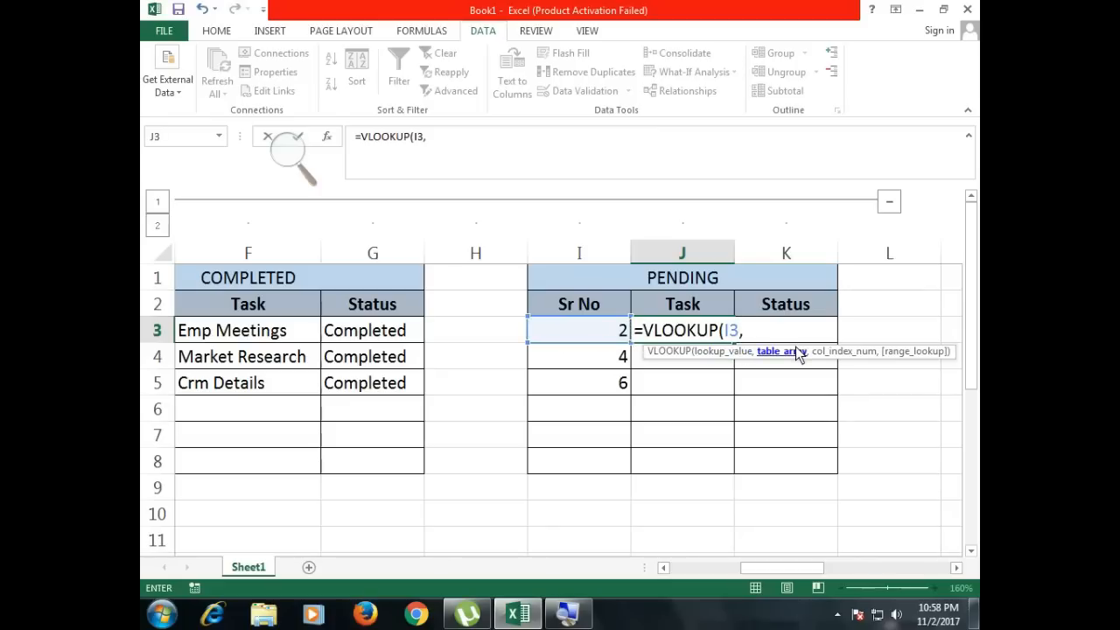
# Step: Use the DUMY - PENDING table from its header row down as the table array, locked as $R$2:$T$8
pyautogui.moveTo(810, 567); pyautogui.dragTo(915, 568)
pyautogui.moveTo(795, 312); pyautogui.dragTo(686, 464)
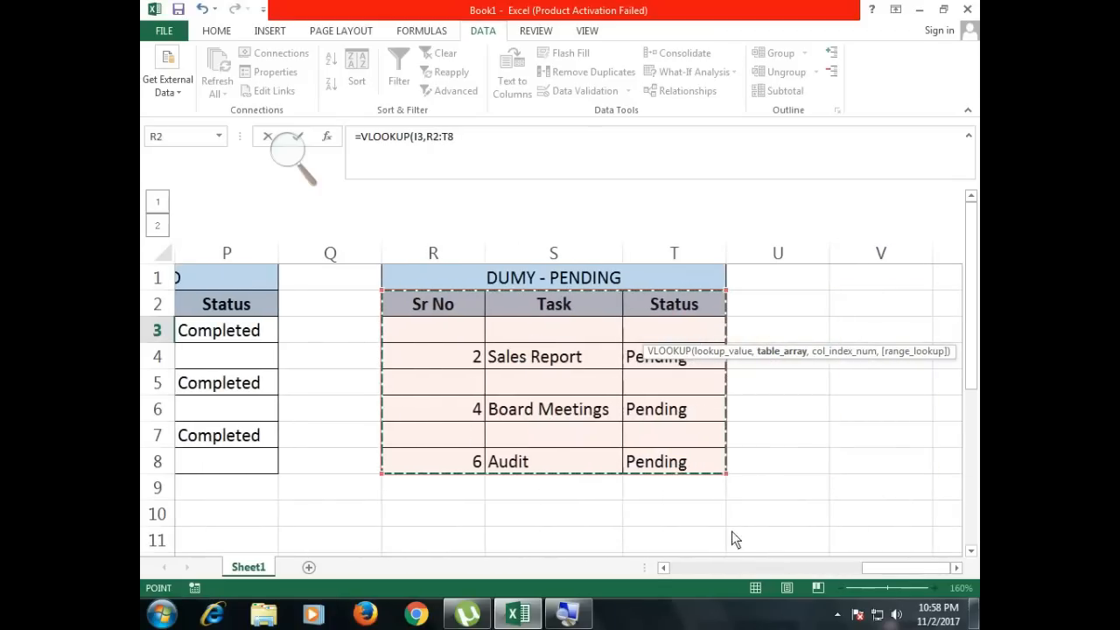
pyautogui.moveTo(915, 566); pyautogui.dragTo(802, 565)
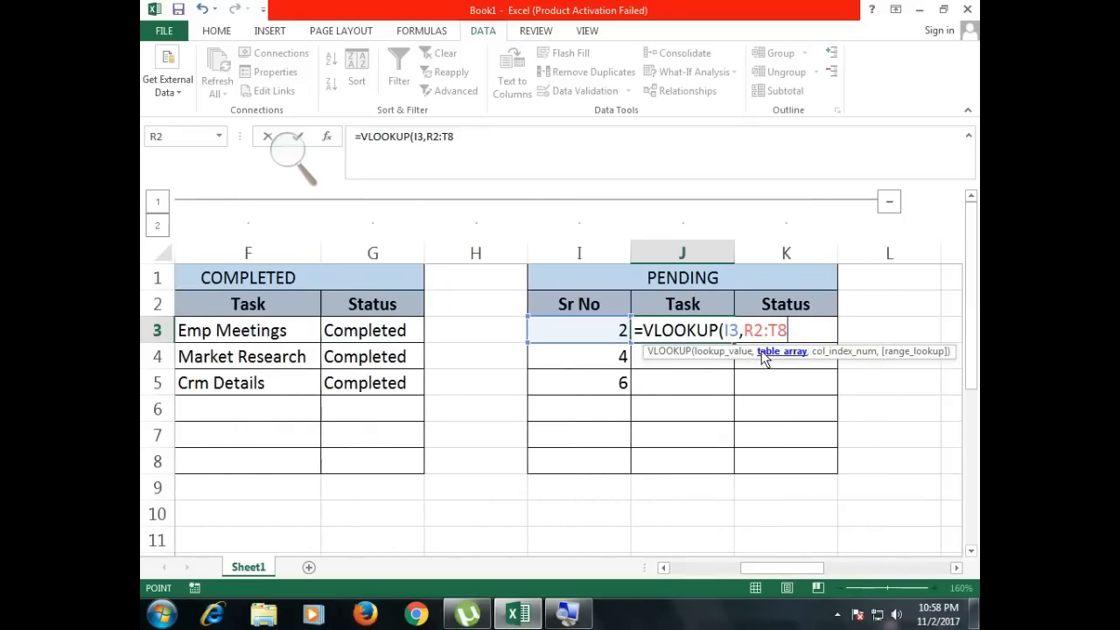
pyautogui.press('F4')
# Step: Complete the J3 formula as =VLOOKUP(I3,$R$2:$T$8,2,0)
pyautogui.write(',2')
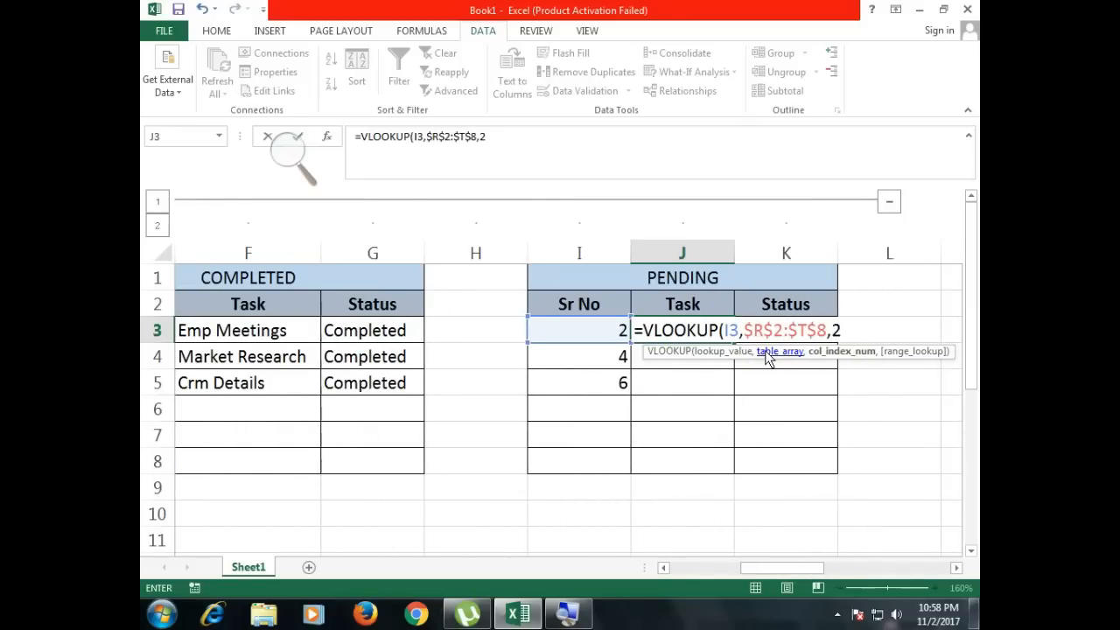
pyautogui.write(',0')
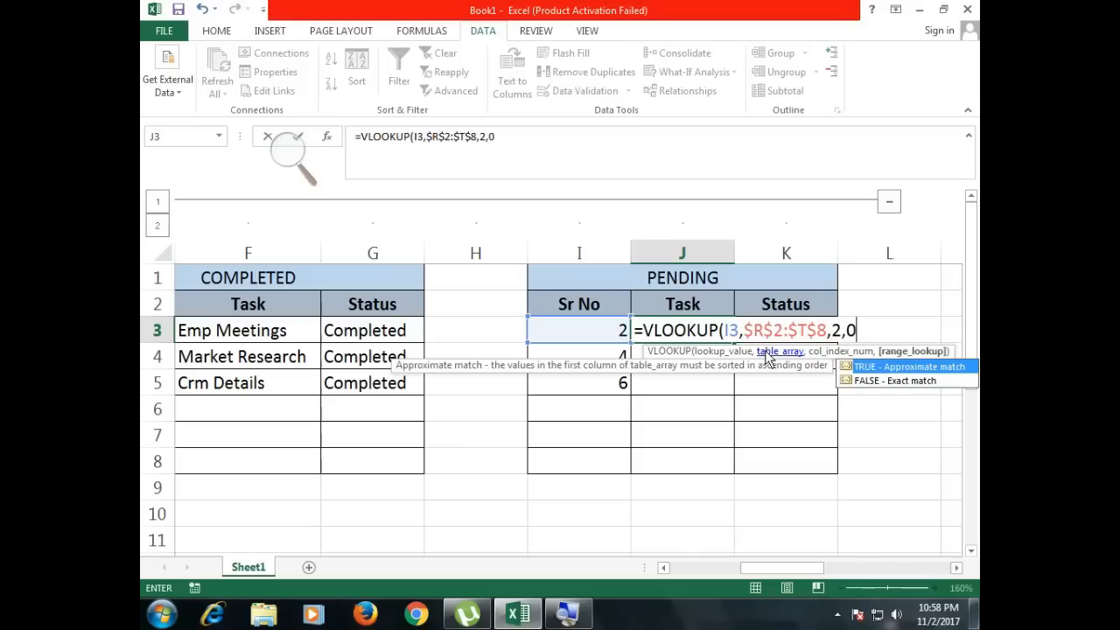
pyautogui.press('Return')
pyautogui.click(713, 341)
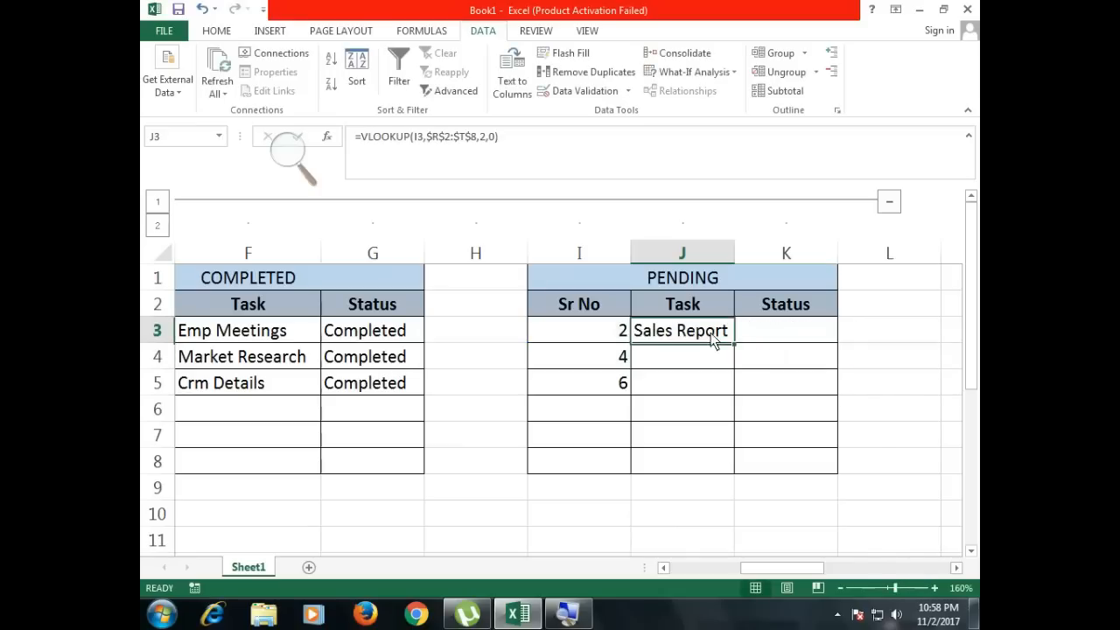
# Step: Copy the J3 formula down through J8 and fit column J's width to its contents
pyautogui.moveTo(733, 343); pyautogui.dragTo(734, 471)
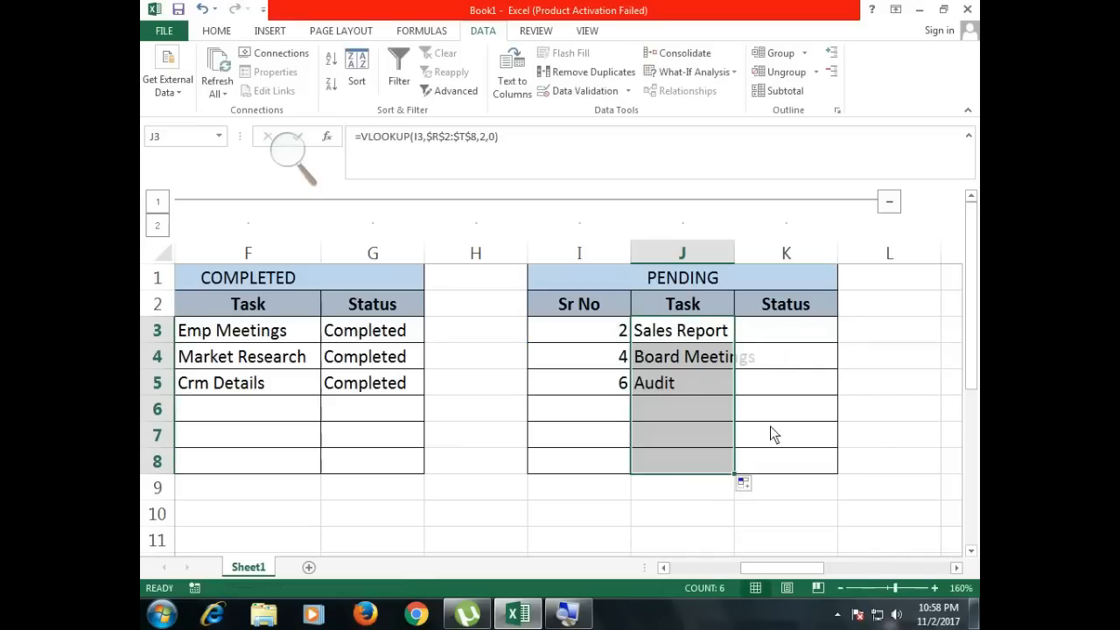
pyautogui.doubleClick(733, 252)
# Step: Copy the formula text from J3 into K3, the first Status cell of the PENDING table
pyautogui.click(736, 333)
pyautogui.doubleClick(735, 332)
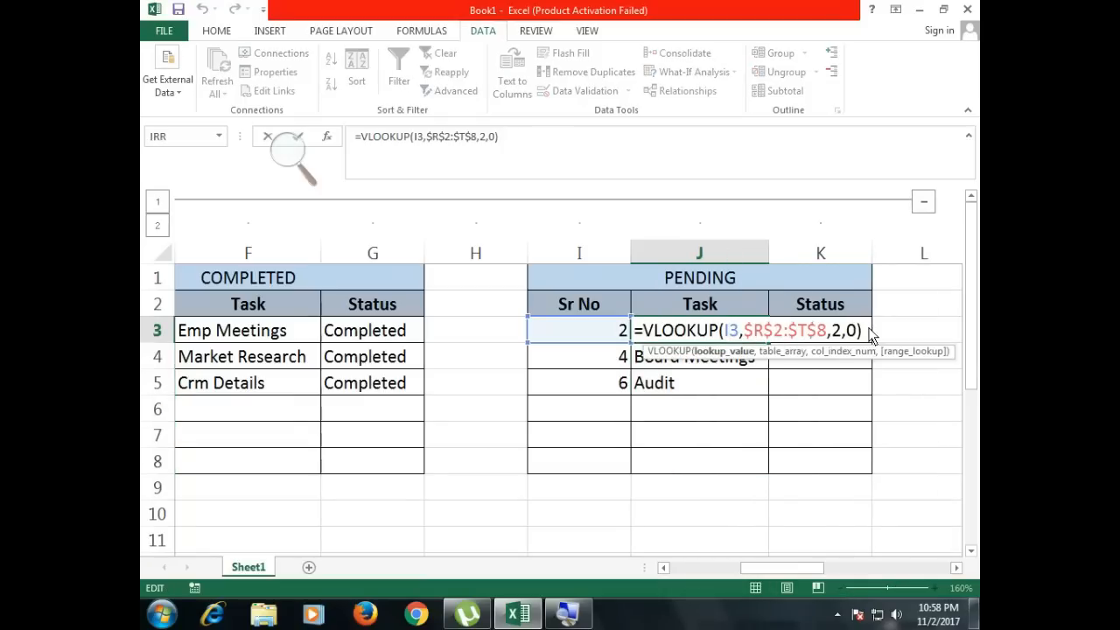
pyautogui.moveTo(869, 333); pyautogui.dragTo(627, 340)
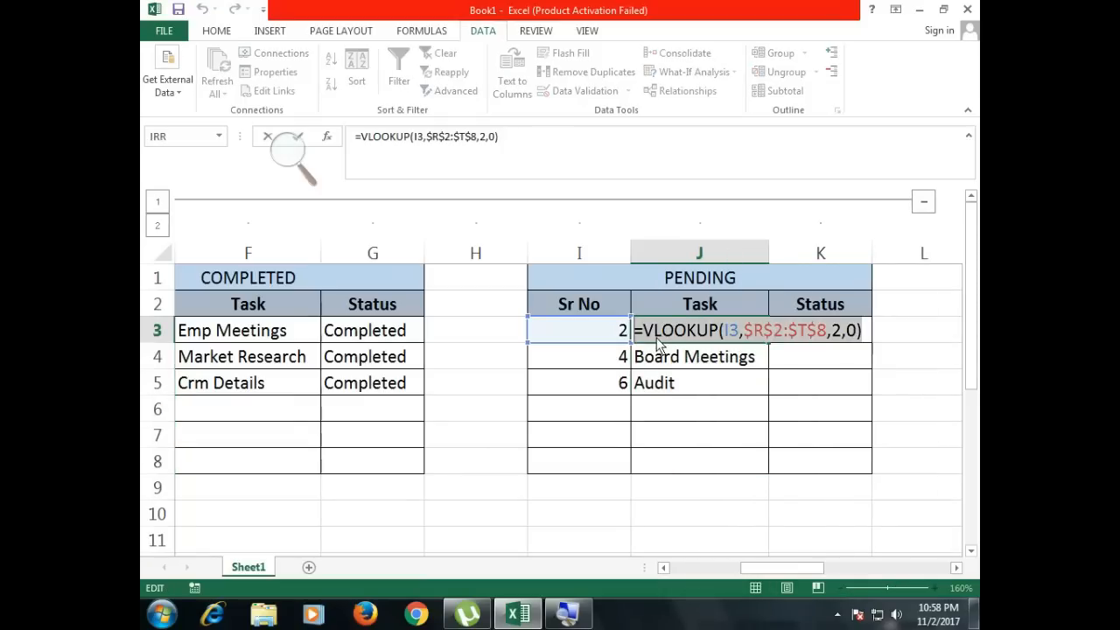
pyautogui.hotkey('ctrl', 'c')
pyautogui.press('Escape')
pyautogui.doubleClick(810, 340)
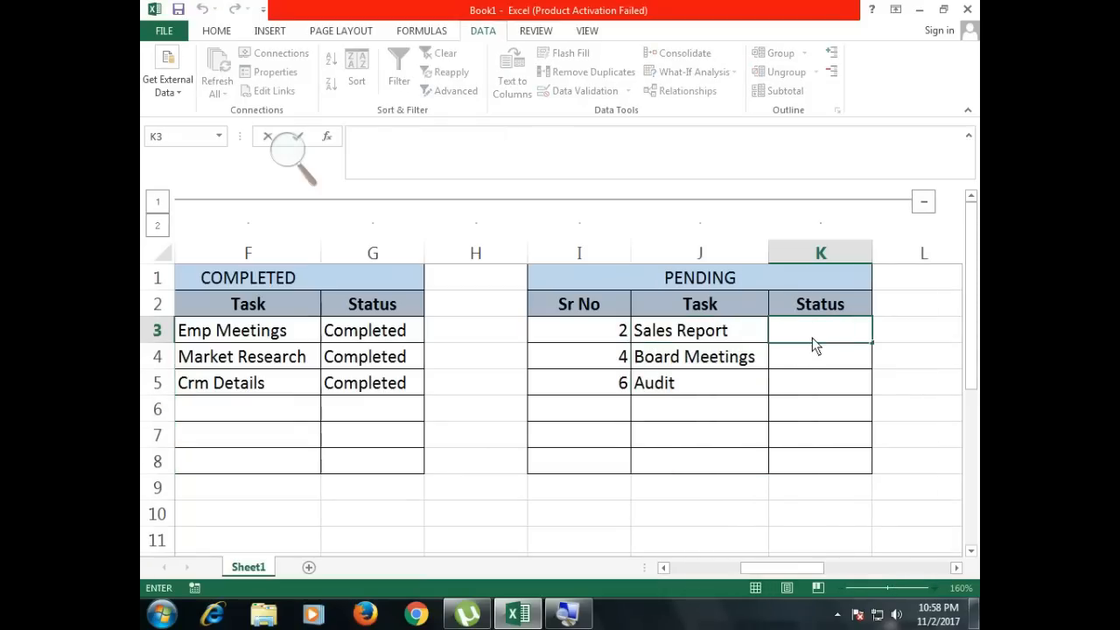
pyautogui.hotkey('ctrl', 'v')
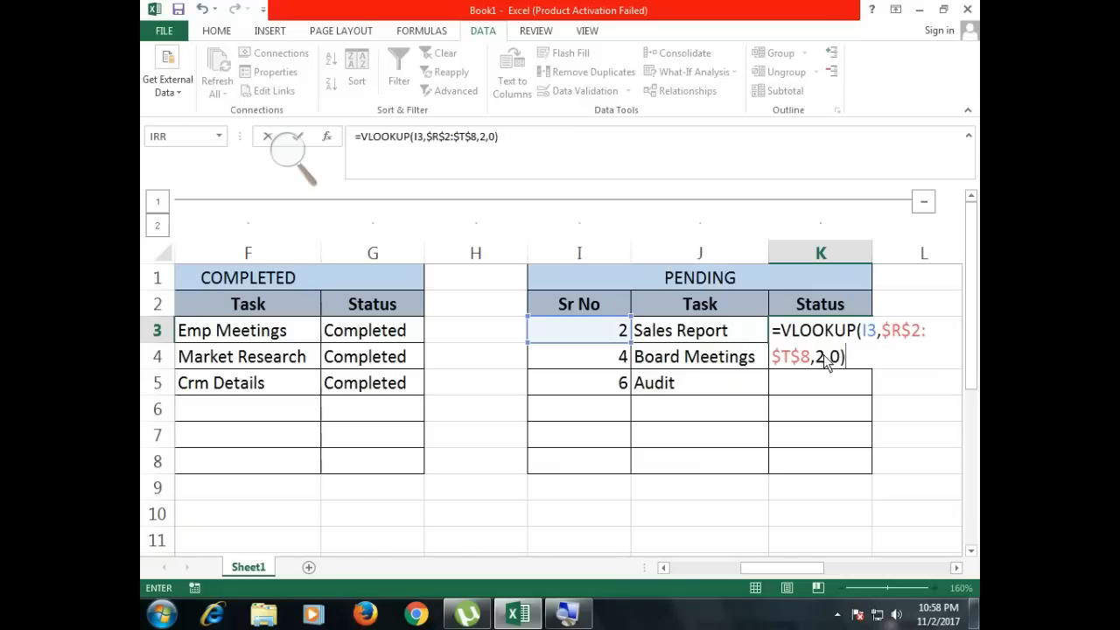
# Step: Change the column index in the K3 formula to 3 and copy the formula down through K8
pyautogui.click(827, 359)
pyautogui.press('BackSpace')
pyautogui.write('3')
pyautogui.press('Return')
pyautogui.click(861, 334)
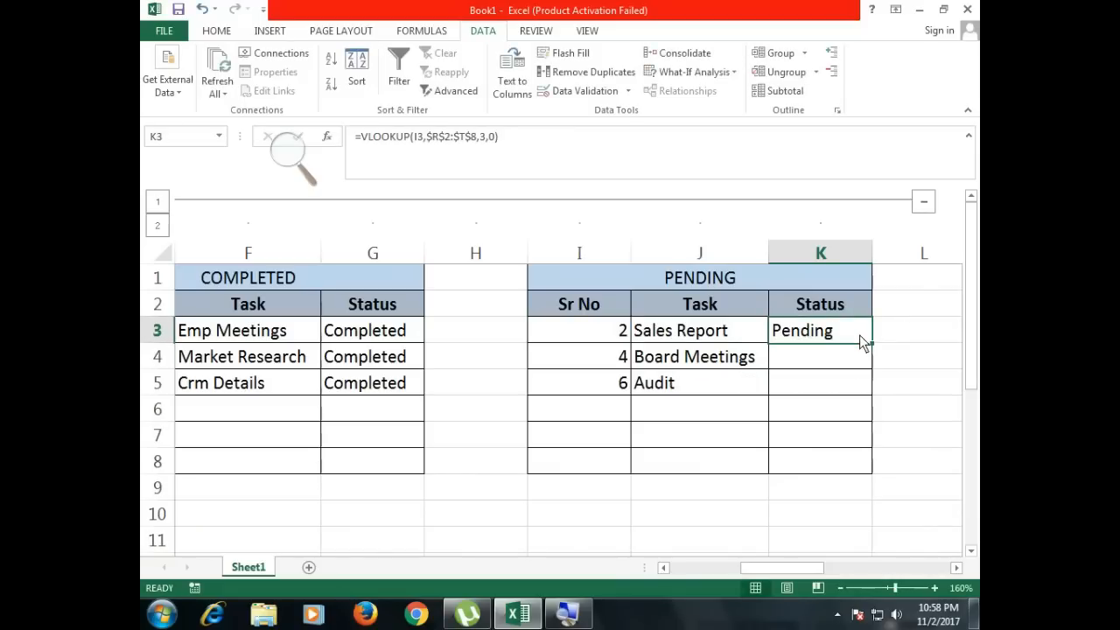
pyautogui.moveTo(872, 341); pyautogui.dragTo(862, 471)
# Step: Set the Status of Emp Meetings in the MONTHLY TASK table to Pending
pyautogui.moveTo(792, 575); pyautogui.dragTo(661, 567)
pyautogui.scroll(-2, 547, 485)
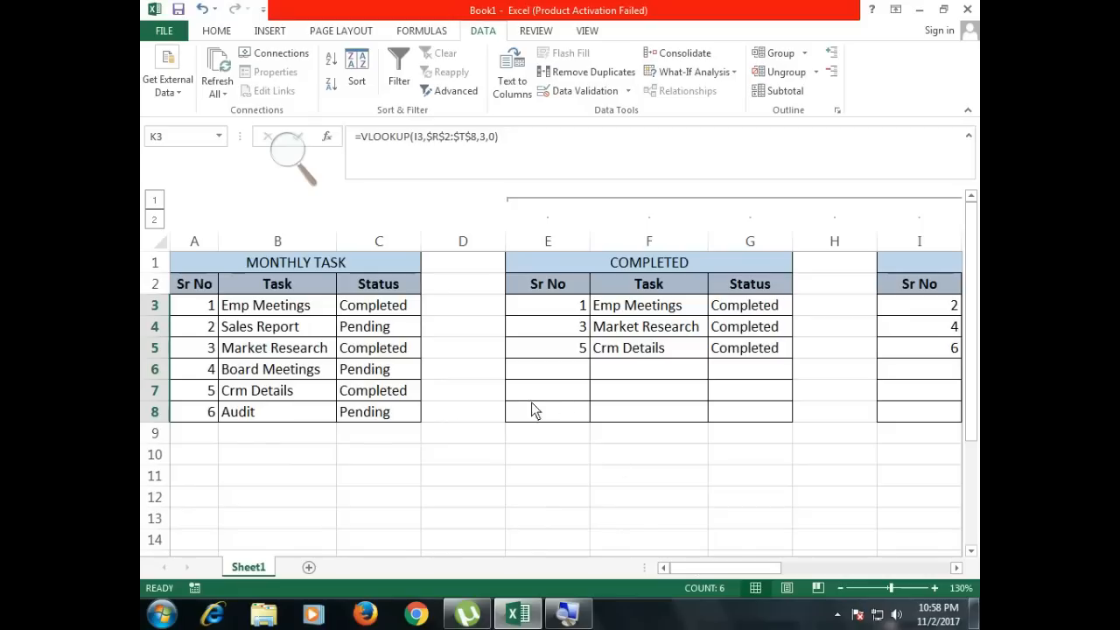
pyautogui.click(839, 589)
pyautogui.click(840, 589)
pyautogui.click(839, 589)
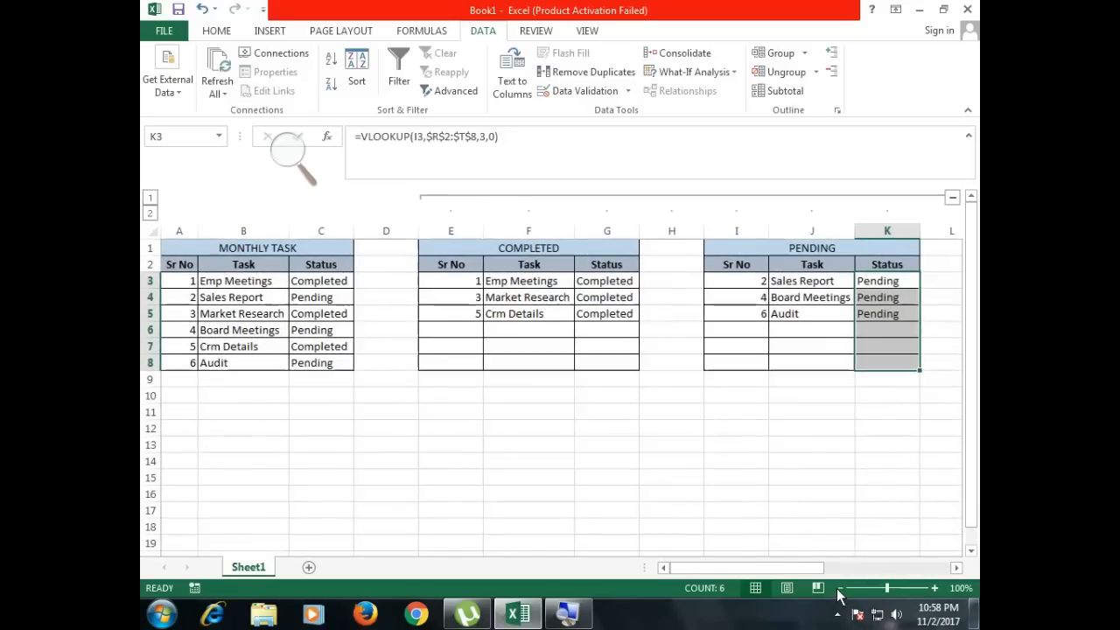
pyautogui.click(302, 283)
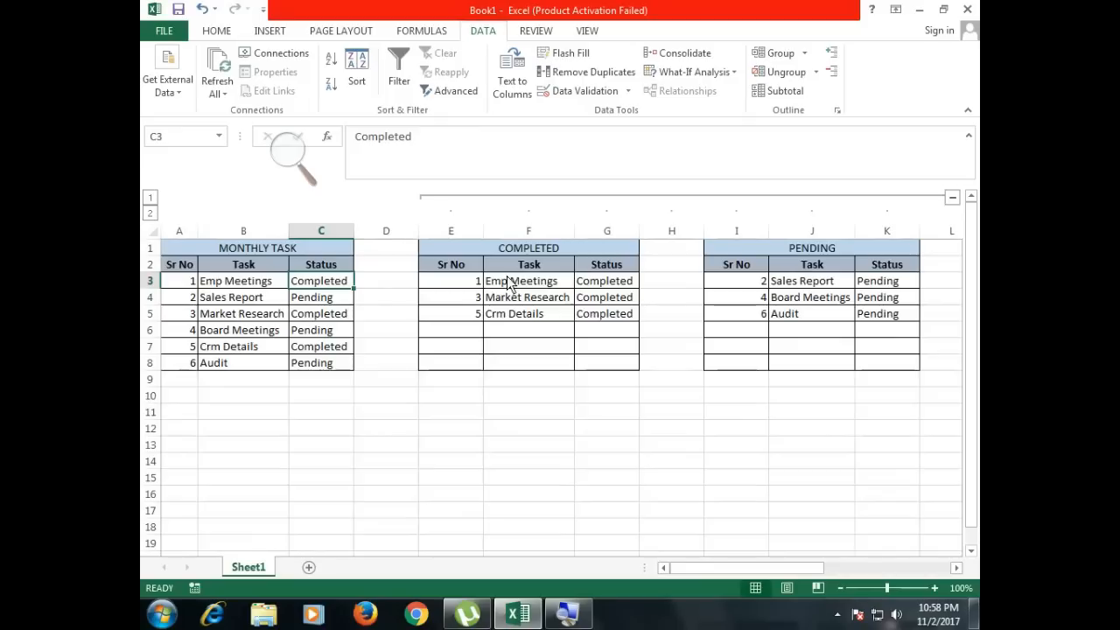
pyautogui.write('Pending')
pyautogui.press('Return')
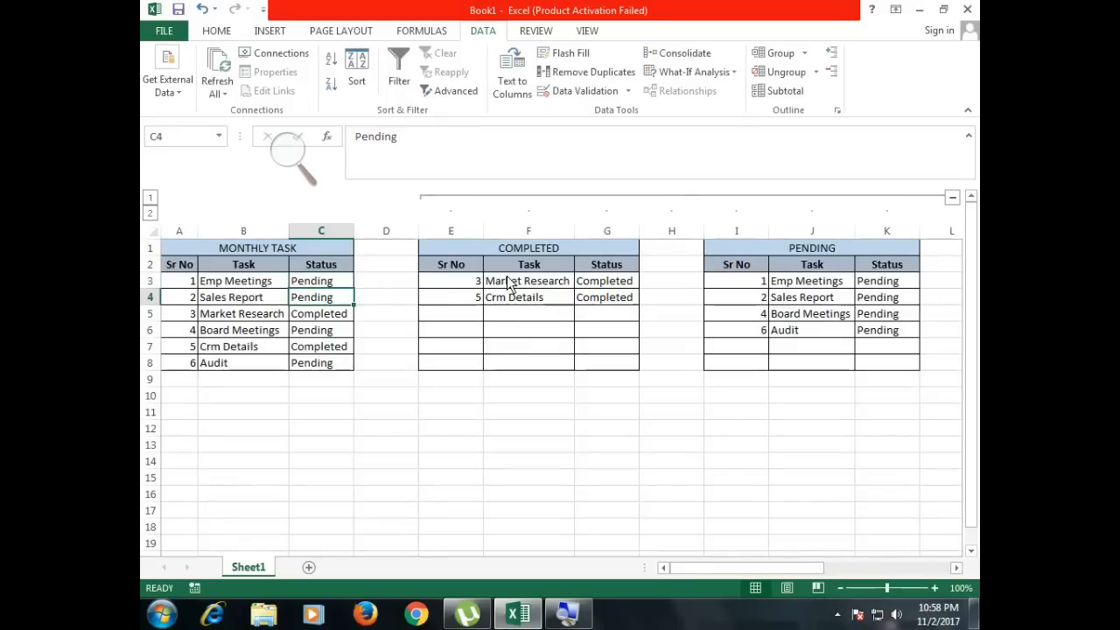
# Step: Set the Status of Market Research and Crm Details in the MONTHLY TASK table to Pending and check the PENDING table
pyautogui.press('Down')
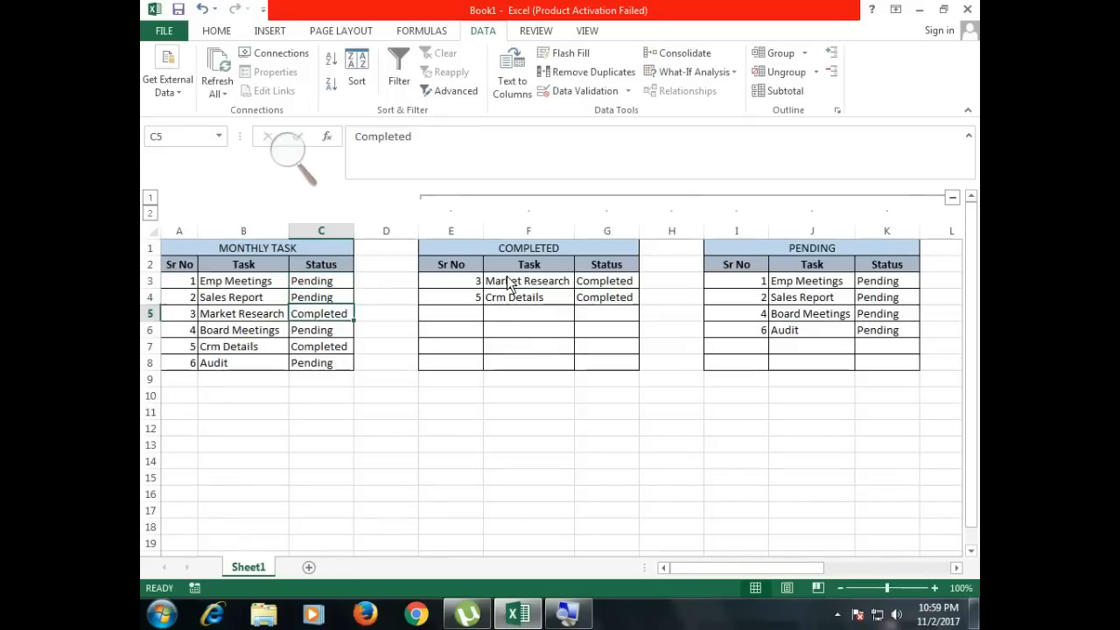
pyautogui.write('P')
pyautogui.press('Return')
pyautogui.press('Down')
pyautogui.write('P')
pyautogui.press('Return')
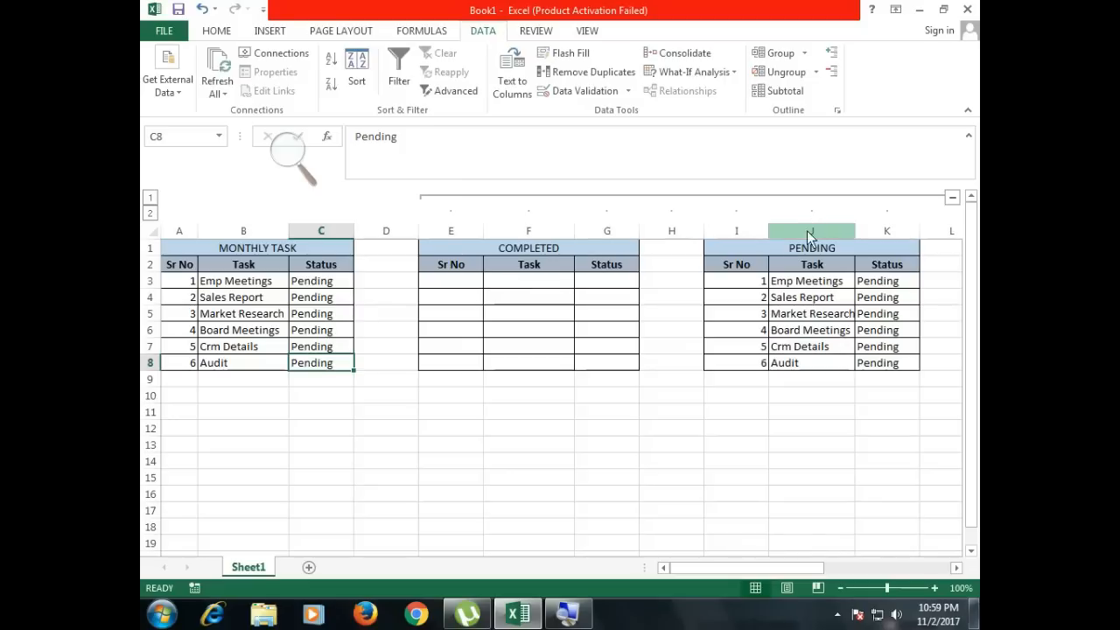
pyautogui.moveTo(793, 252); pyautogui.dragTo(788, 367)
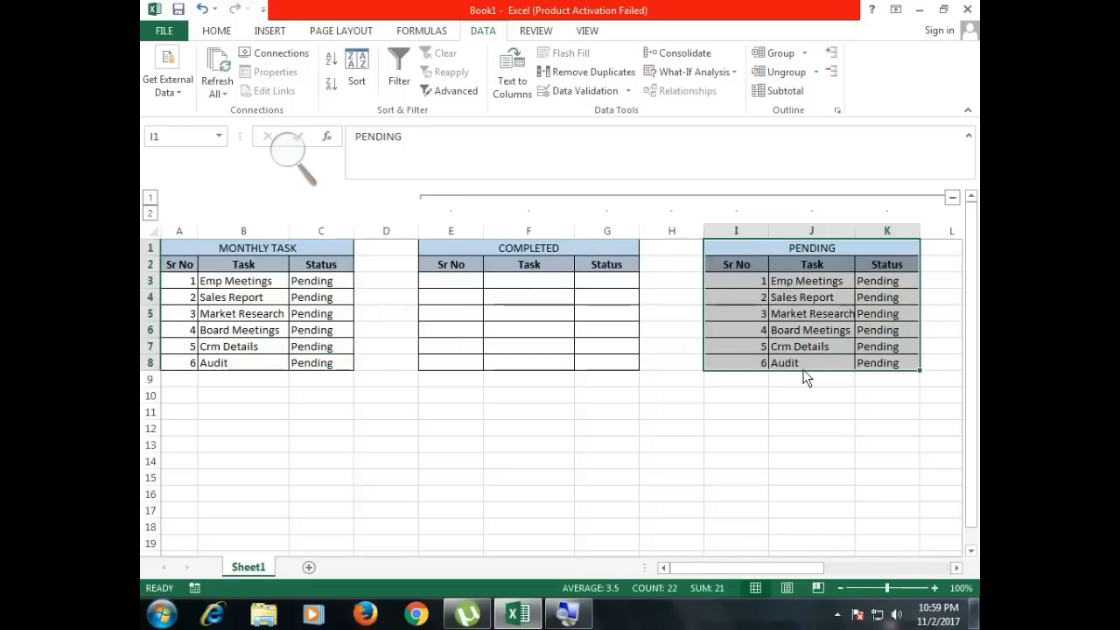
# Step: Set the Emp Meetings status in C3 to Completed and copy it down through C5
pyautogui.click(324, 286)
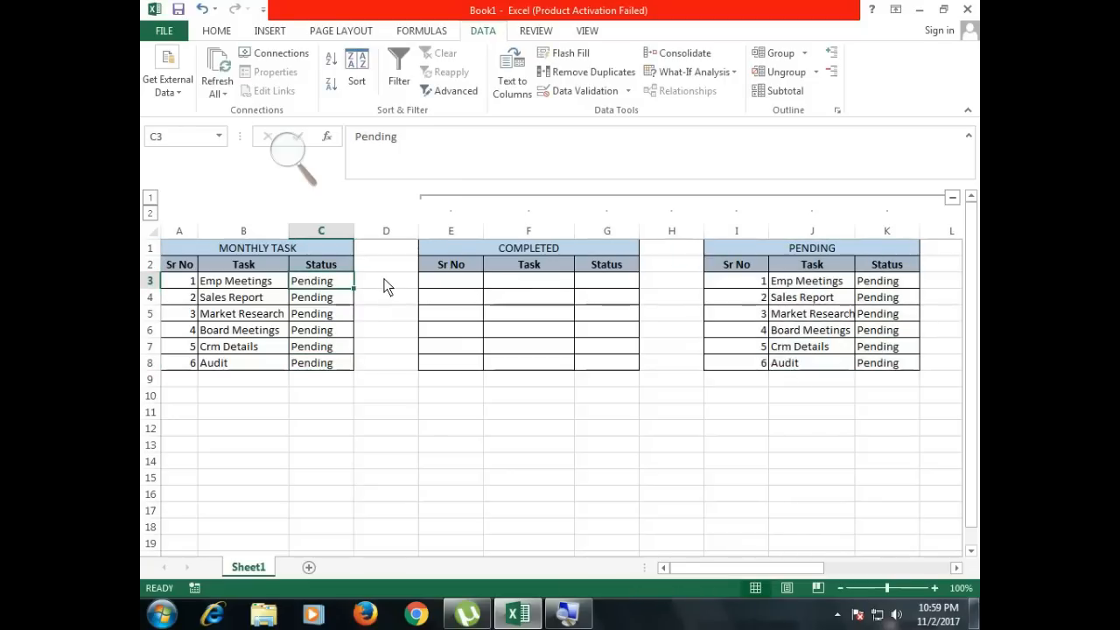
pyautogui.write('cOMPL')
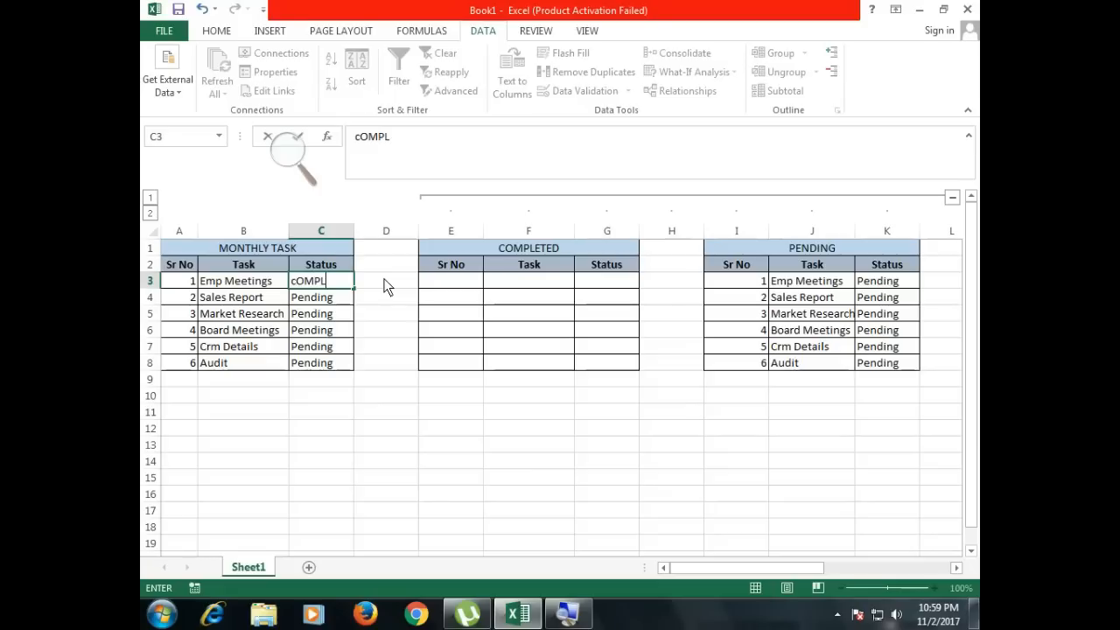
pyautogui.write('ETED')
pyautogui.press('Return')
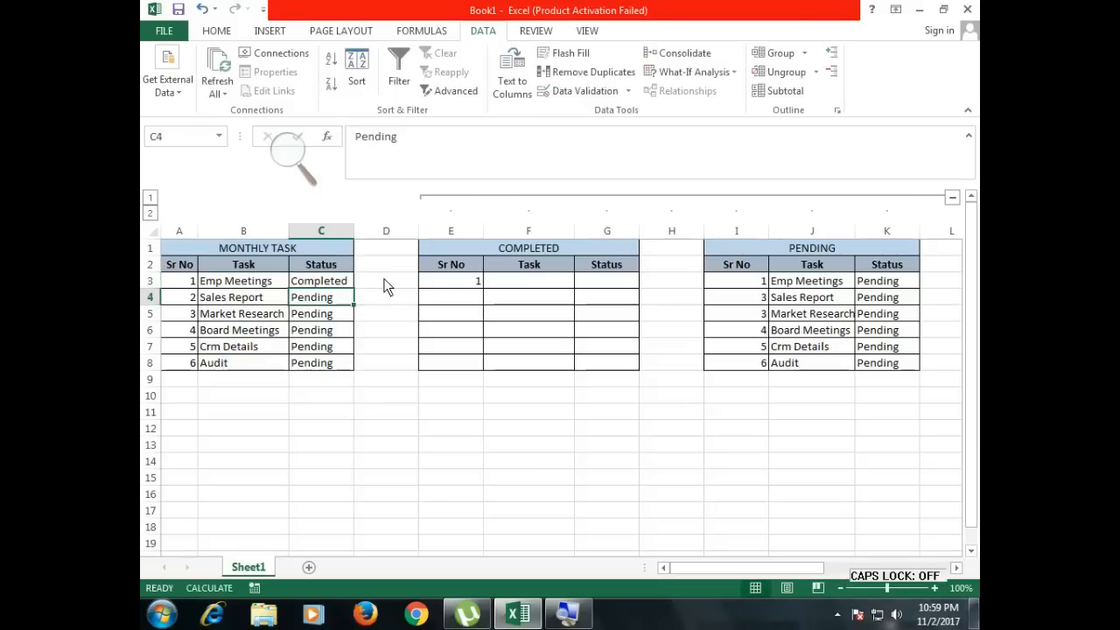
pyautogui.click(341, 284)
pyautogui.moveTo(353, 290); pyautogui.dragTo(364, 325)
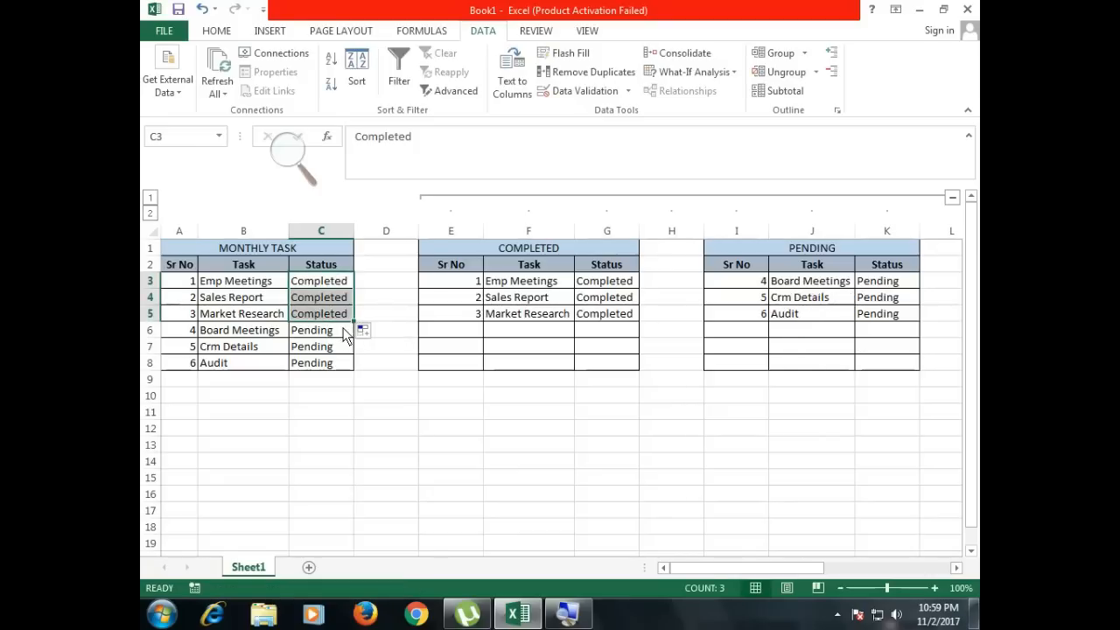
# Step: Set the Status of Crm Details in the MONTHLY TASK table to Completed
pyautogui.click(339, 317)
pyautogui.click(342, 348)
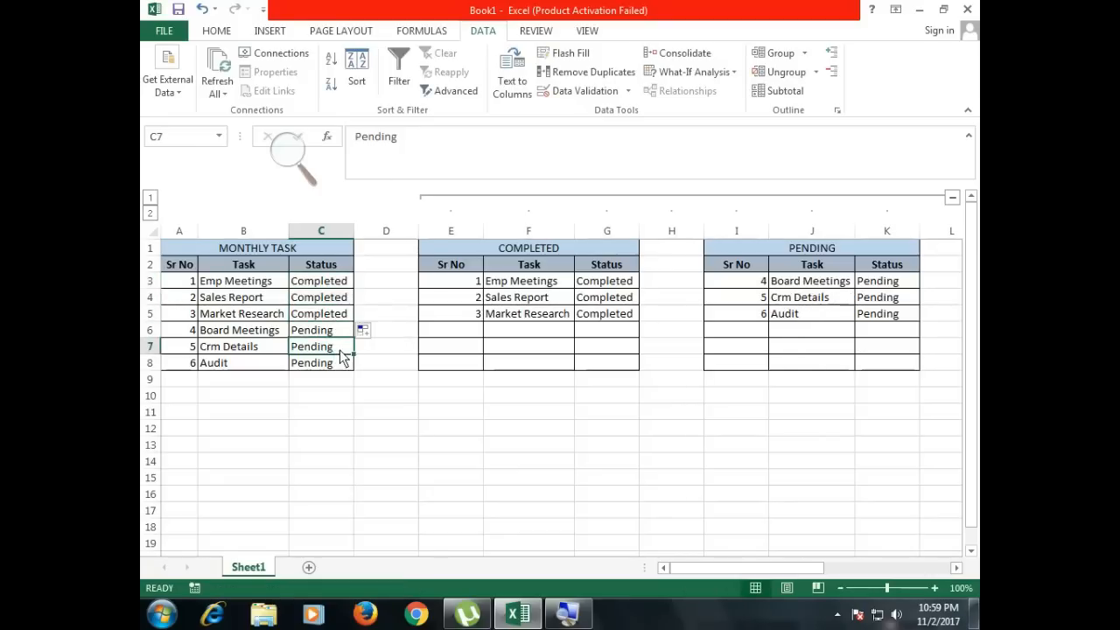
pyautogui.write('completed')
pyautogui.press('Return')
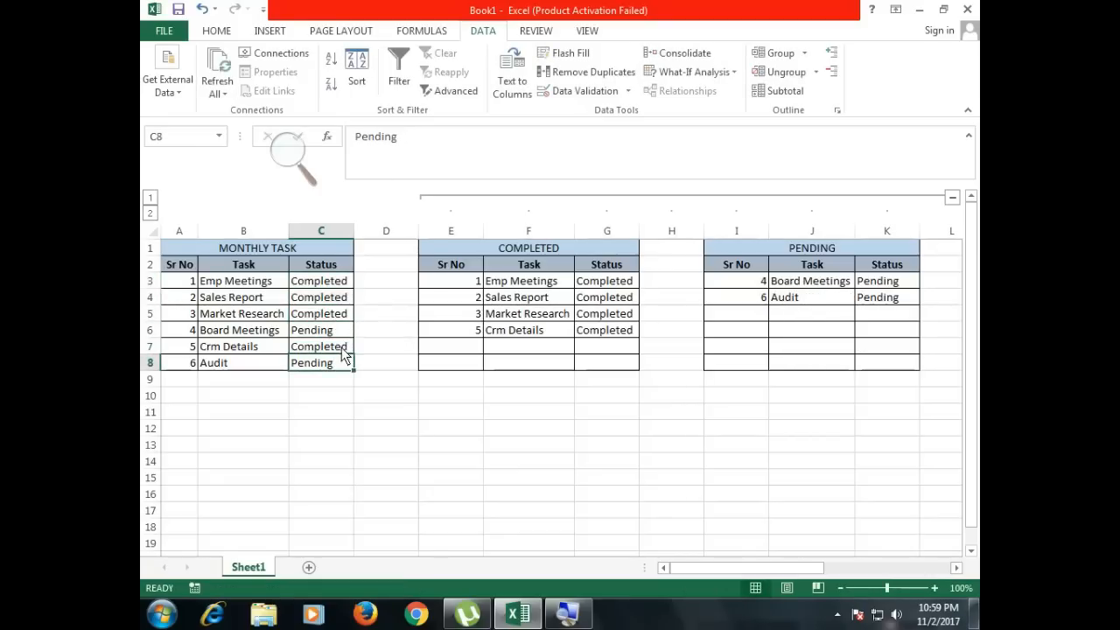
# Step: Compare the rows of the COMPLETED and PENDING tables with the MONTHLY TASK list
pyautogui.moveTo(481, 332); pyautogui.dragTo(564, 331)
pyautogui.click(573, 331)
pyautogui.moveTo(757, 282); pyautogui.dragTo(869, 306)
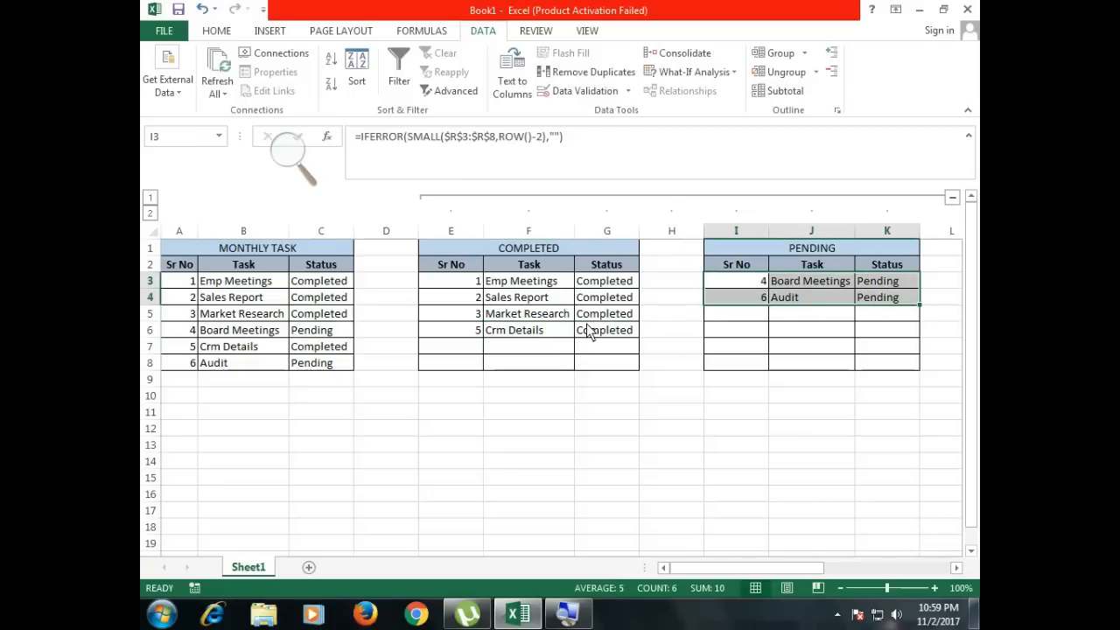
pyautogui.keyDown('ctrl'); pyautogui.scroll(4, 510, 320); pyautogui.keyUp('ctrl')
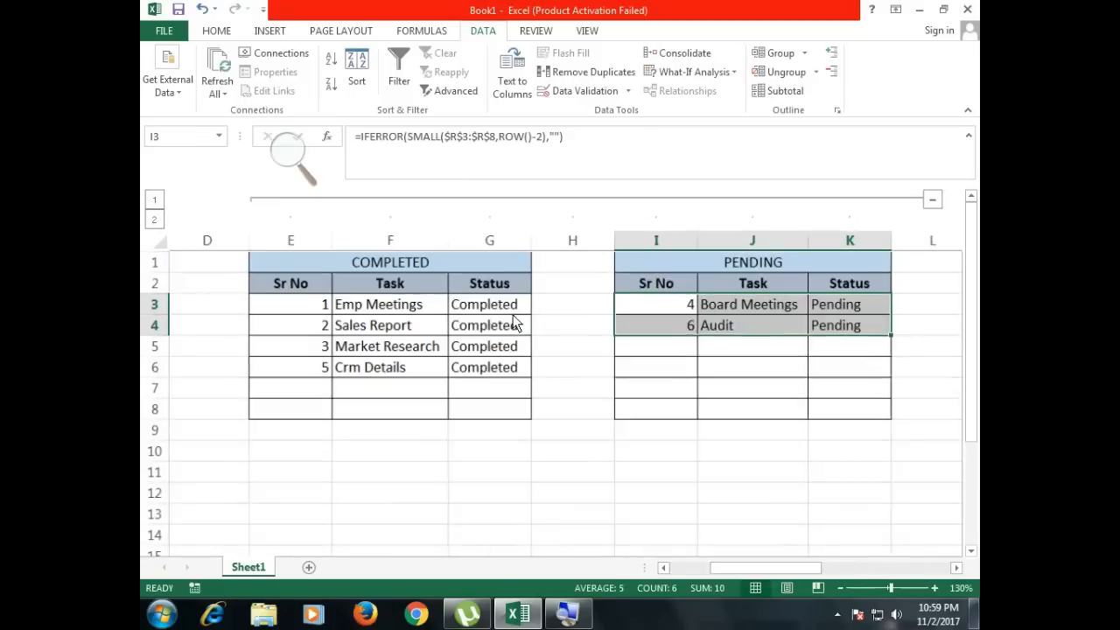
pyautogui.moveTo(507, 339); pyautogui.dragTo(330, 383)
pyautogui.hscroll(-2, 339, 277)
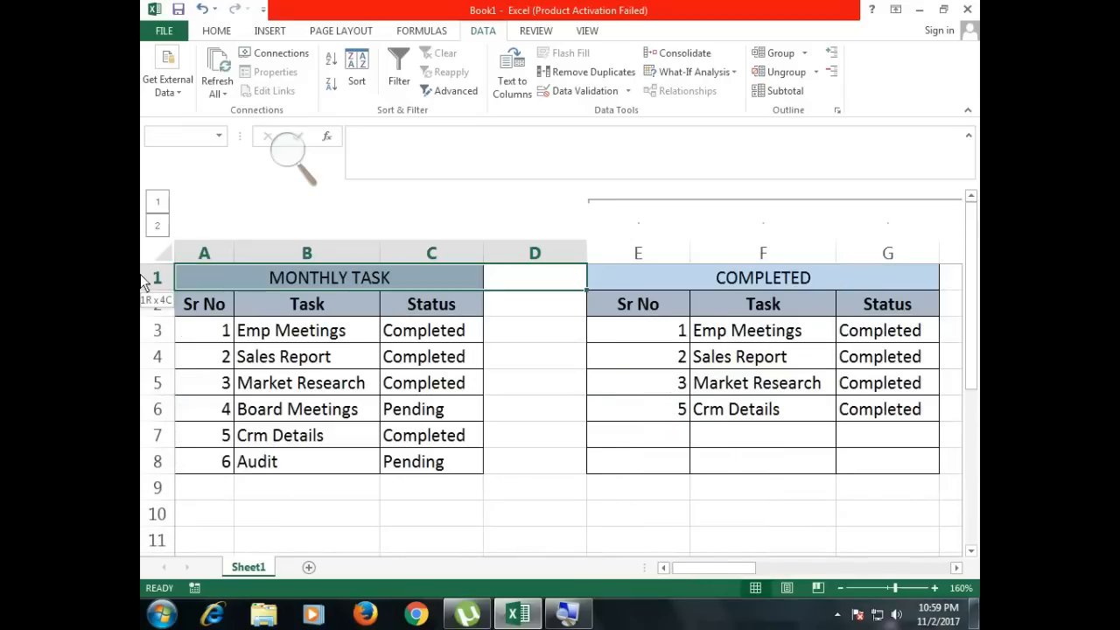
pyautogui.click(244, 365)
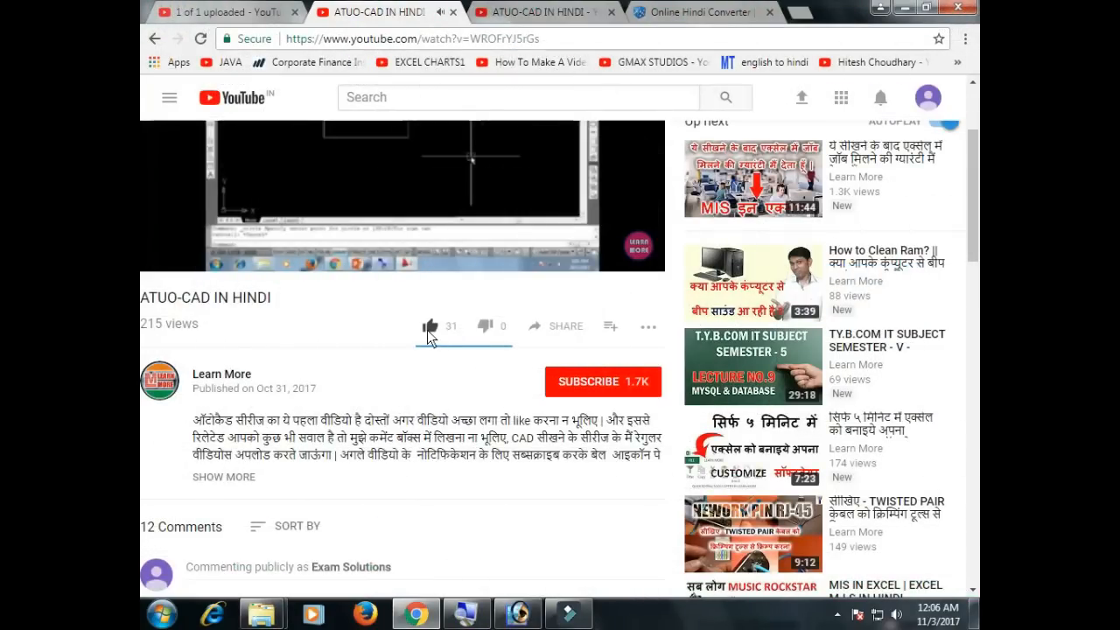
# Step: Switch to YouTube, like the ATUO-CAD IN HINDI video, and subscribe to the Learn More channel with notifications for every new video
pyautogui.click(429, 332)
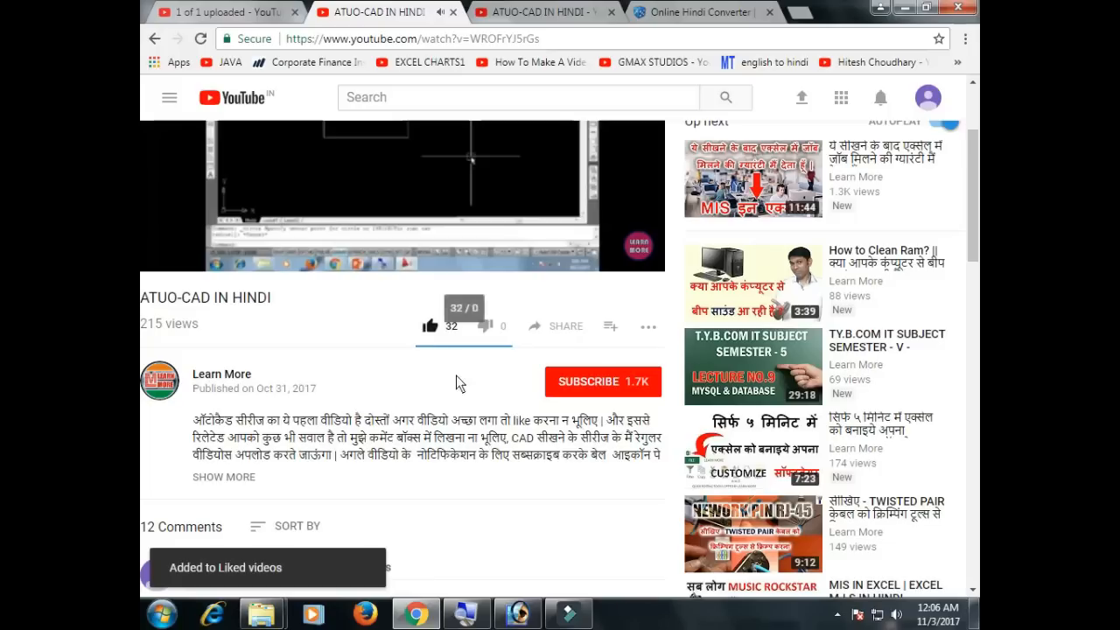
pyautogui.click(610, 395)
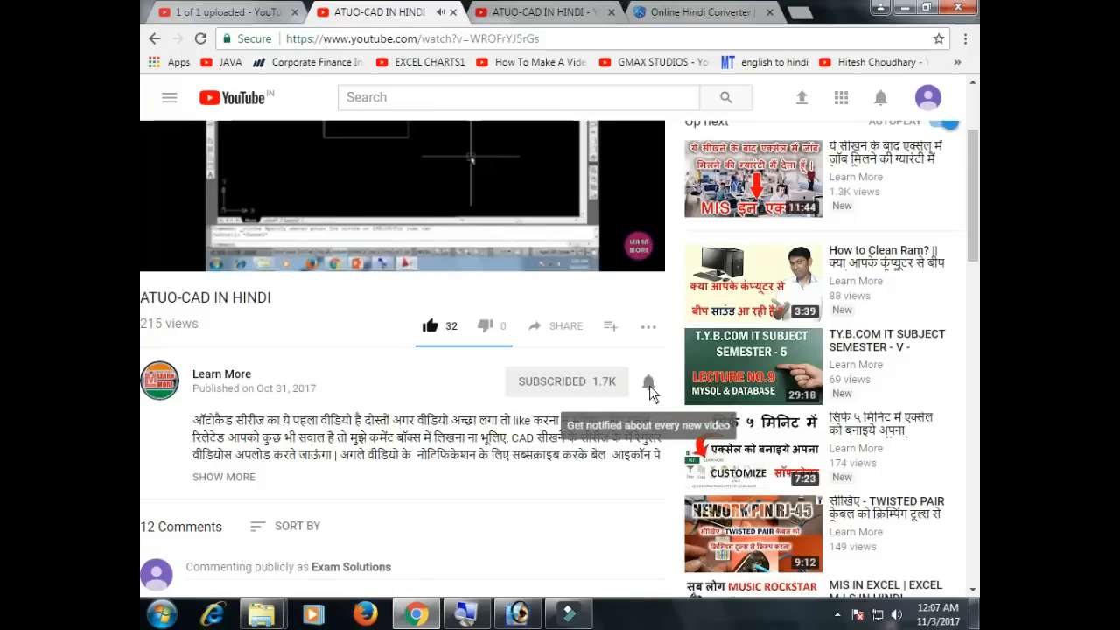
pyautogui.click(649, 385)
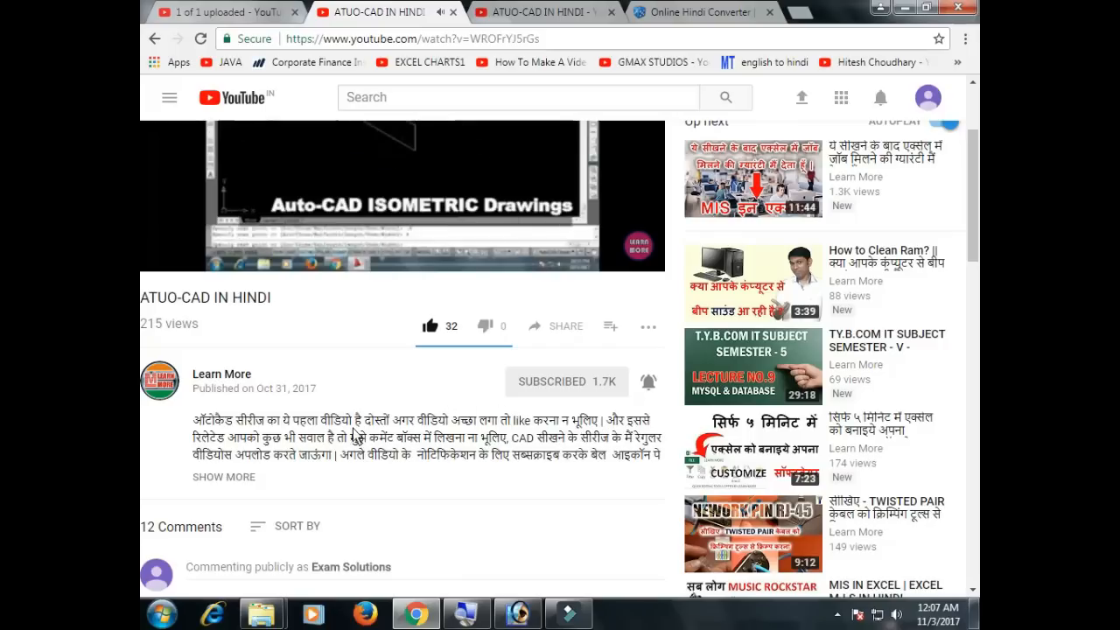
# Step: Write the comment "tell me about this this.." under the ATUO-CAD IN HINDI video
pyautogui.scroll(-2, 339, 442)
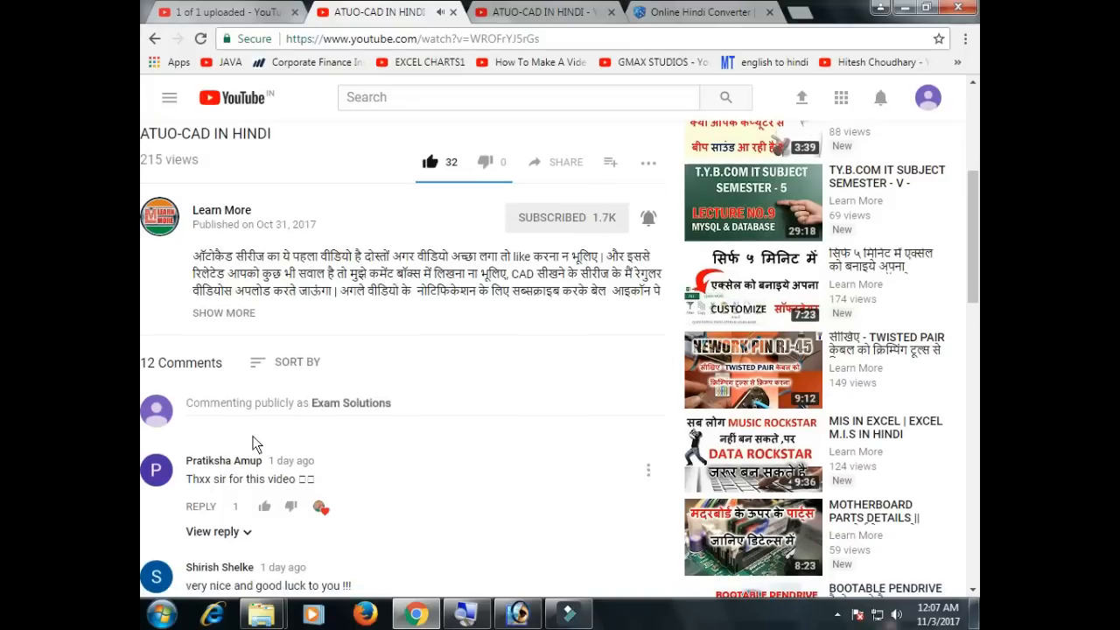
pyautogui.click(202, 409)
pyautogui.scroll(1, 210, 420)
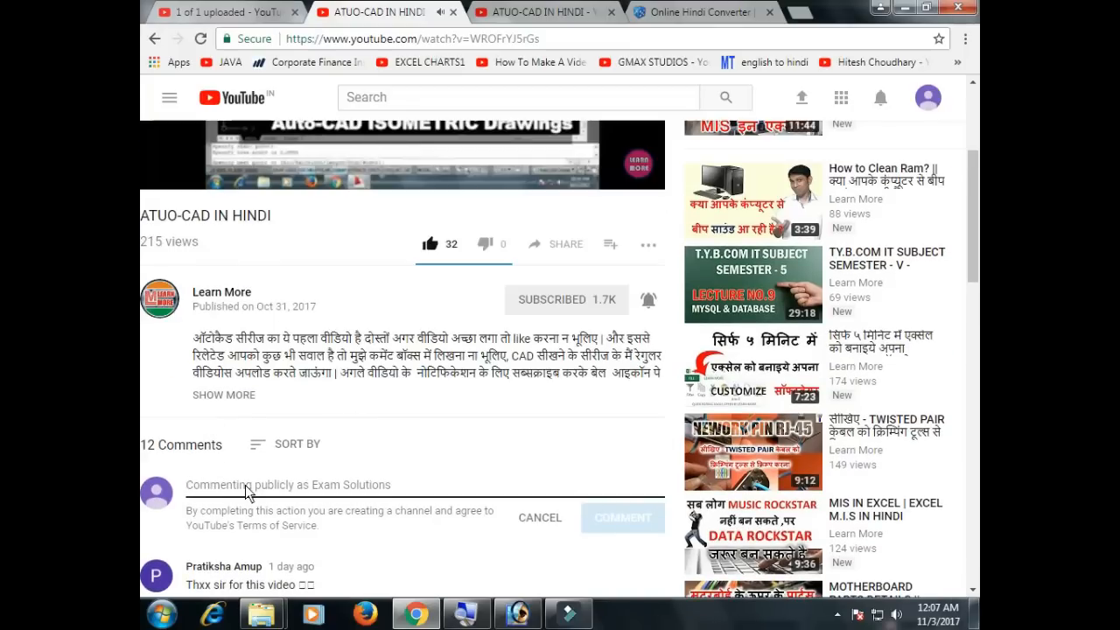
pyautogui.write('tell m')
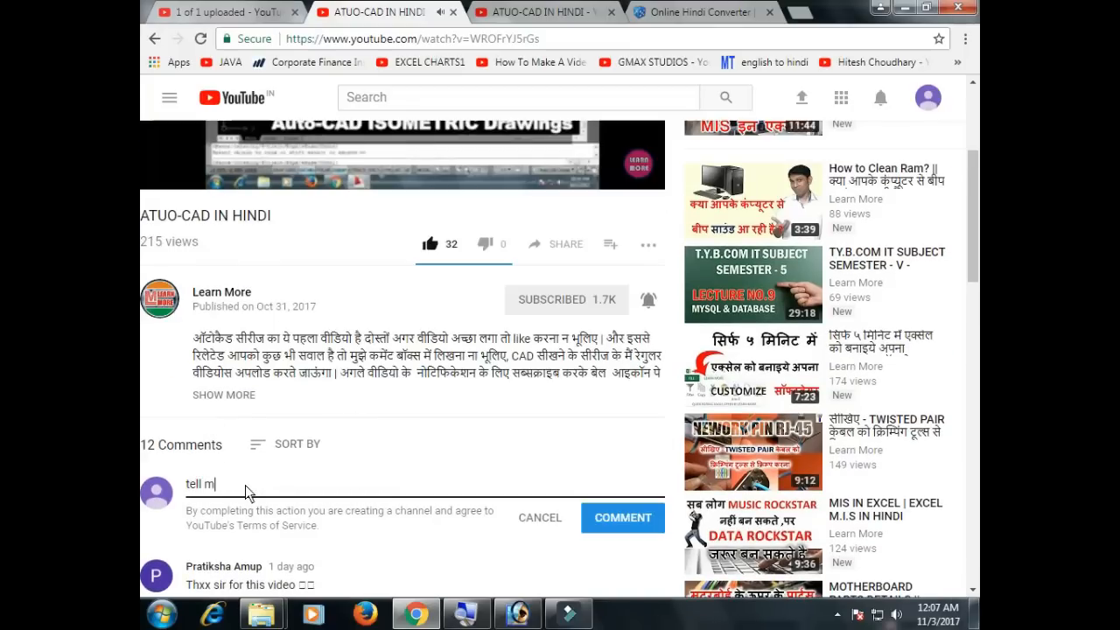
pyautogui.write('e about')
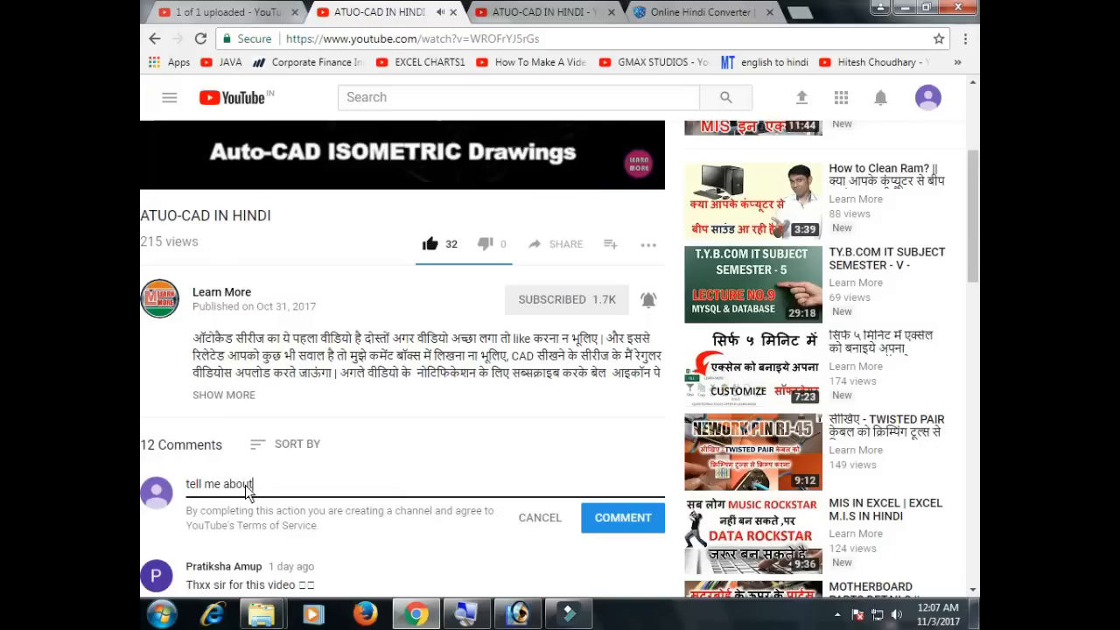
pyautogui.write(' th')
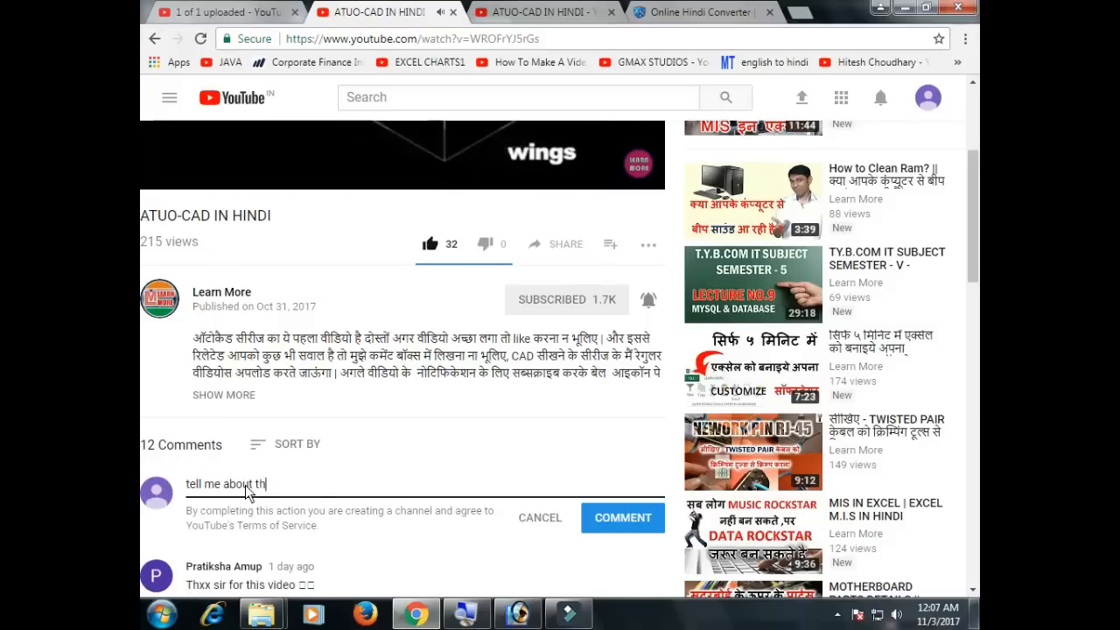
pyautogui.write('is this')
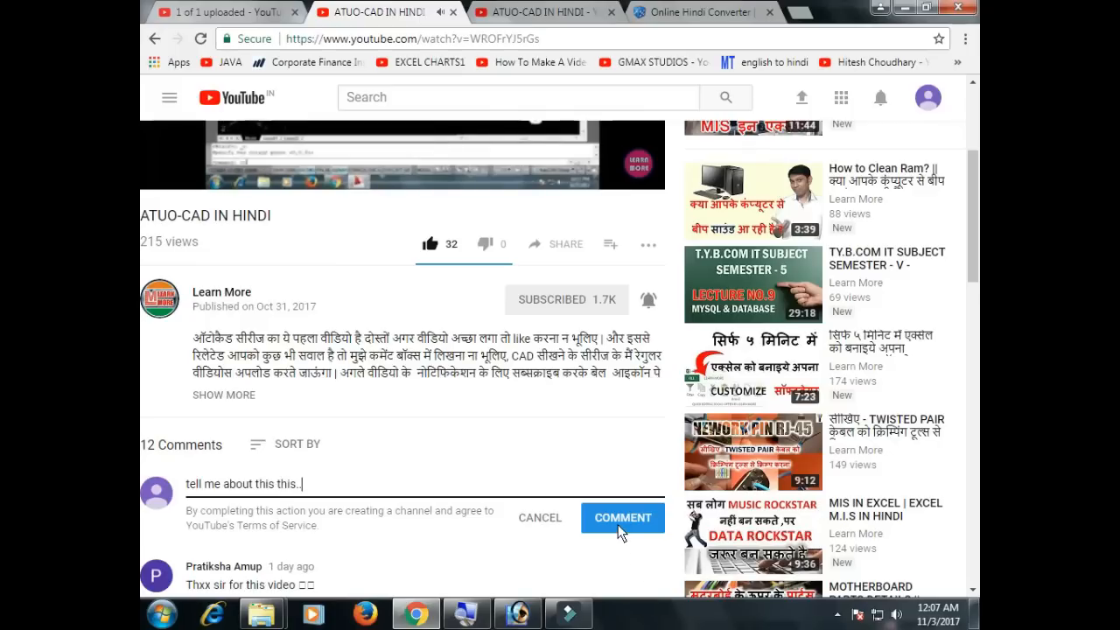
pyautogui.click(836, 615)
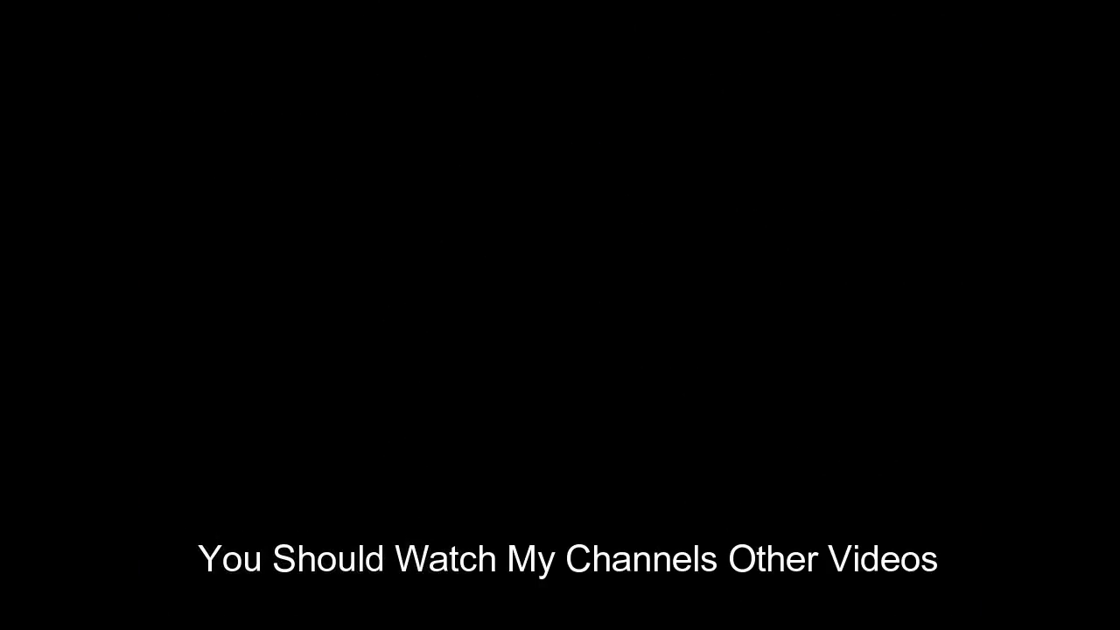